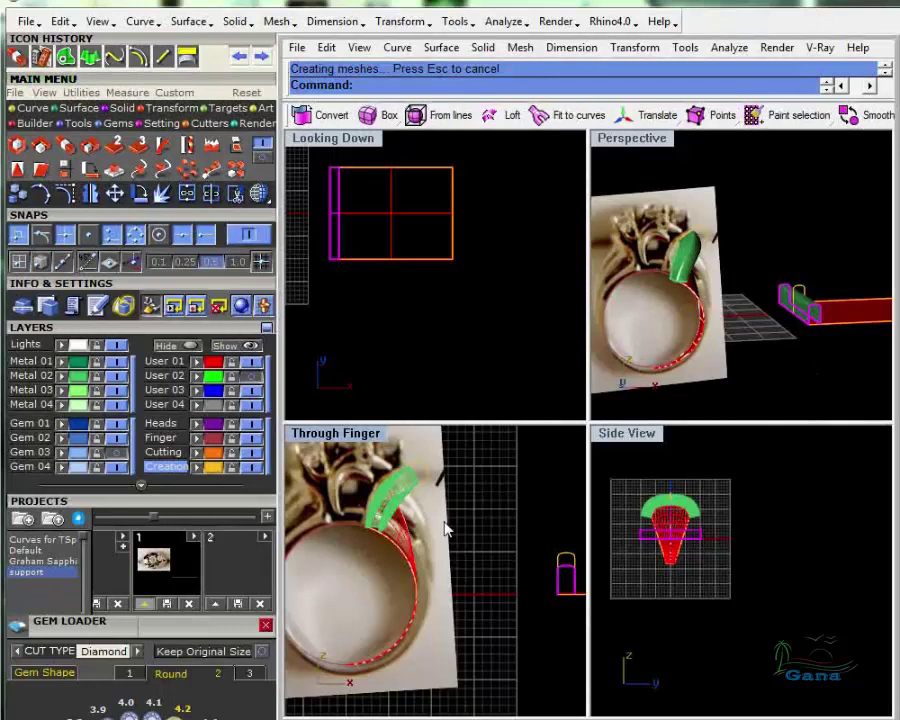
Scale the selected bar beside the ring vertically in one direction from its lower corner, making it slightly shorter
left_click(119, 376)
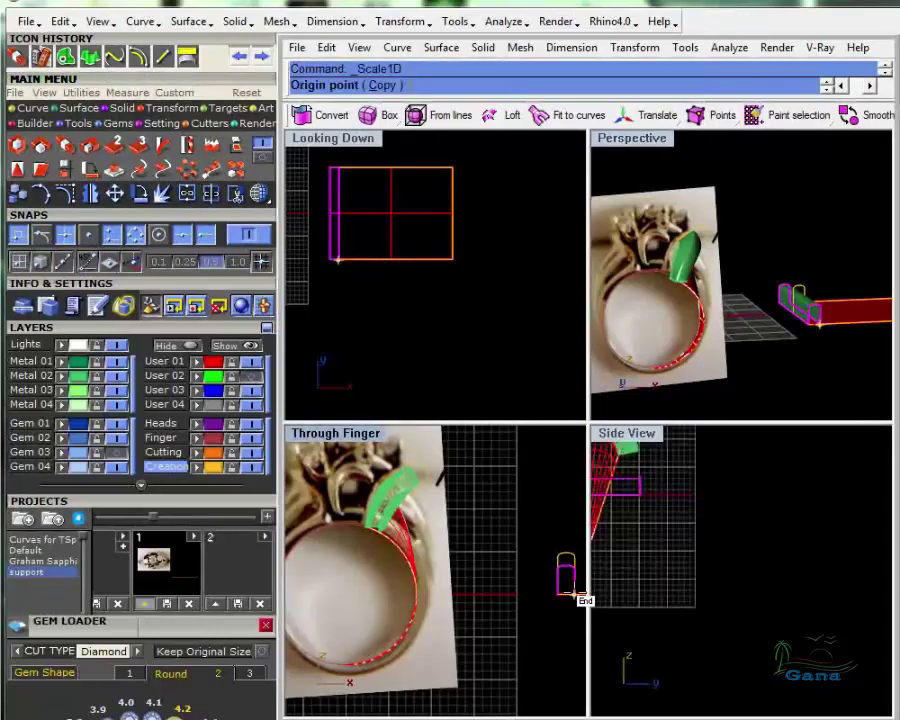
left_click(574, 594)
left_click(574, 514)
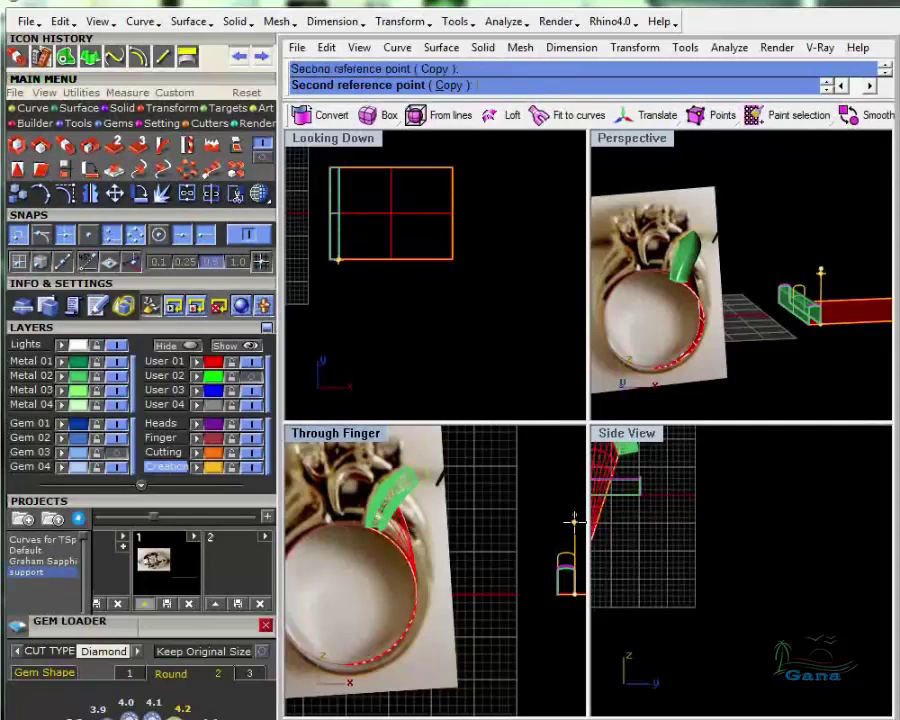
left_click(574, 519)
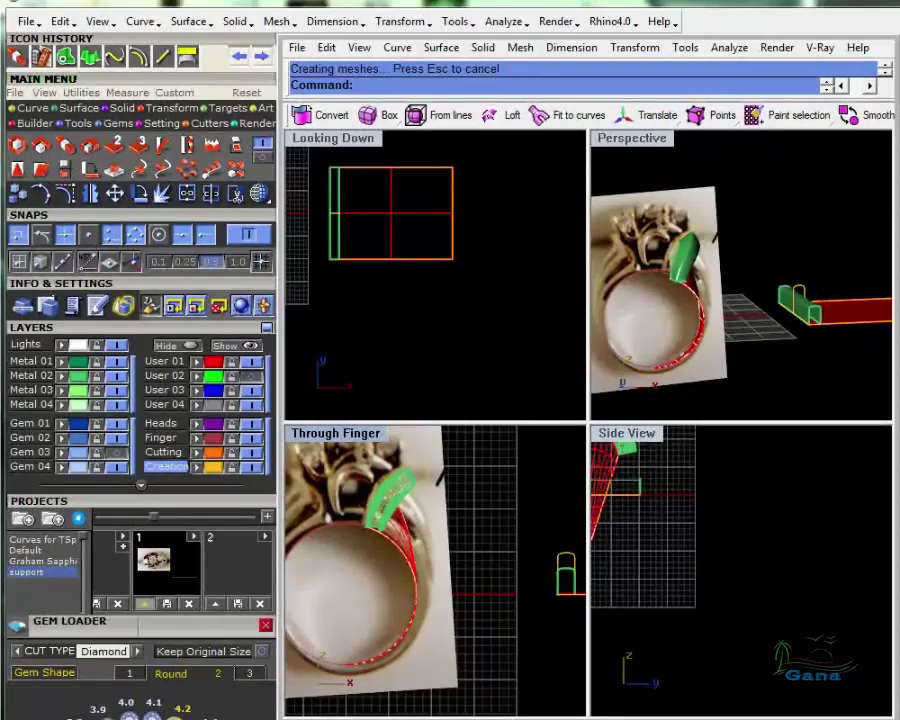
right_click_drag(788, 345, 742, 318)
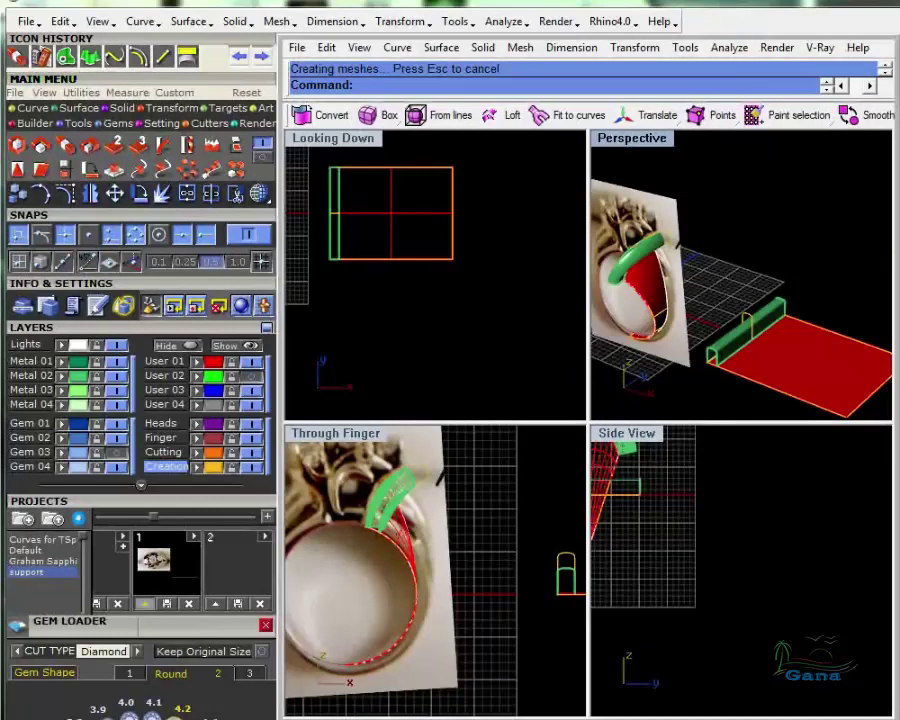
scroll(414, 470, "down", 2)
right_click_drag(411, 520, 411, 549)
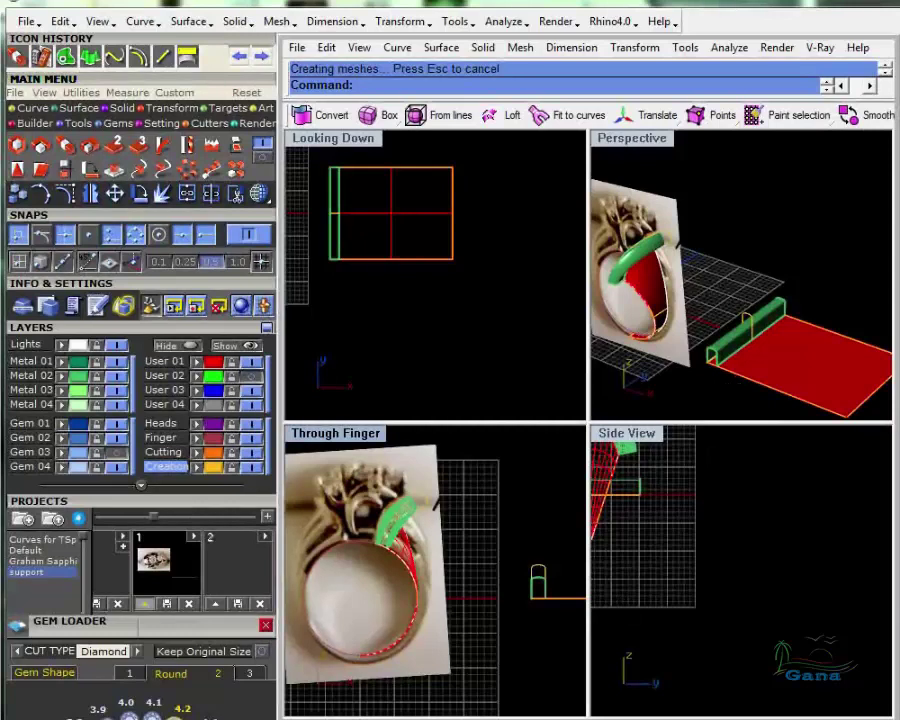
right_click_drag(763, 388, 728, 322, "shift")
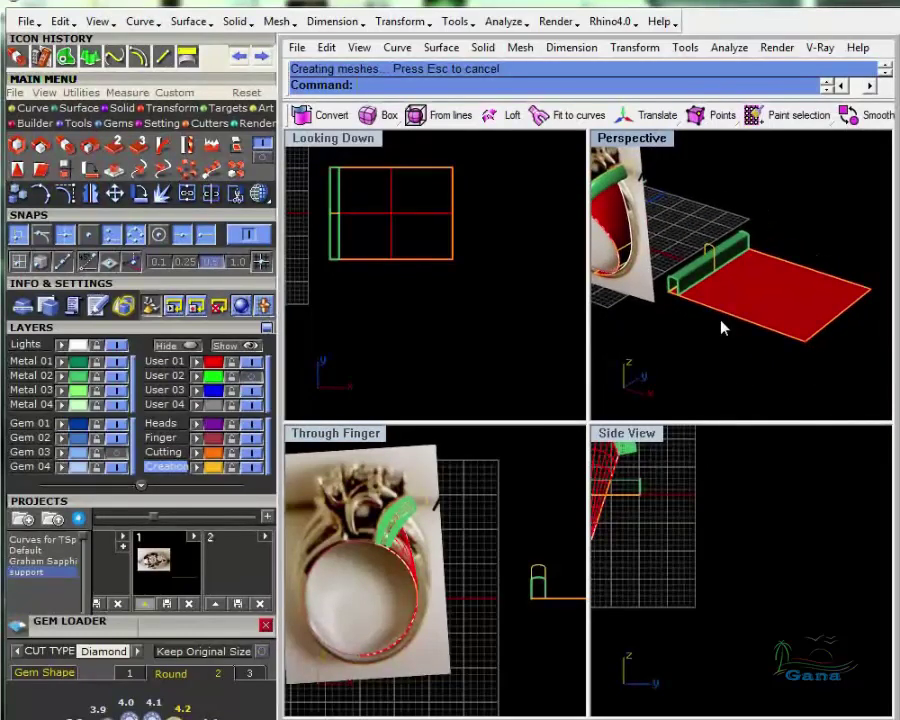
scroll(666, 530, "down", 6)
right_click_drag(666, 530, 727, 527)
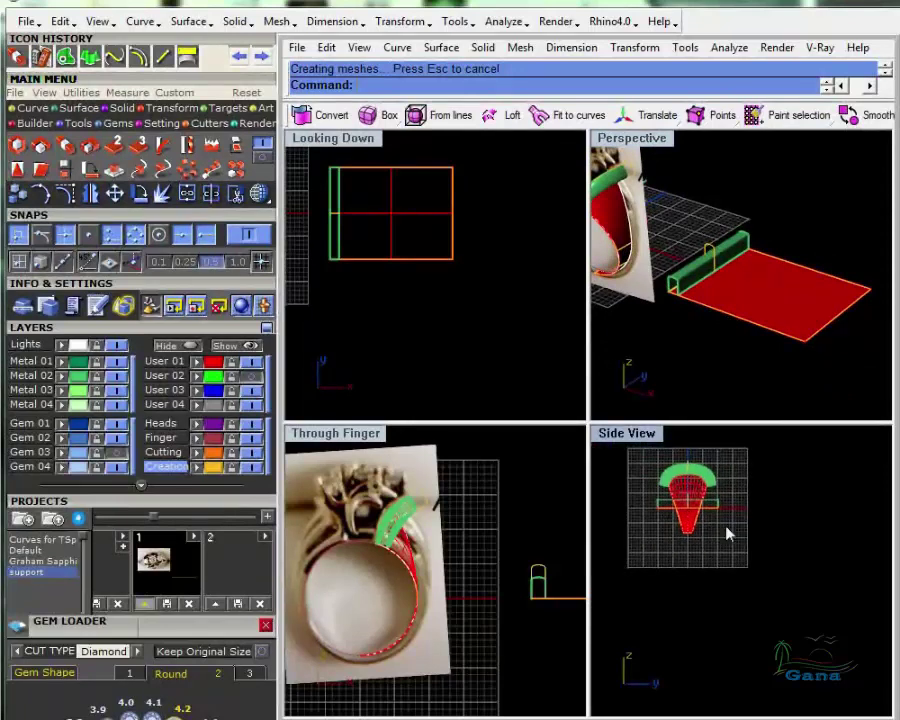
scroll(678, 505, "up", 2)
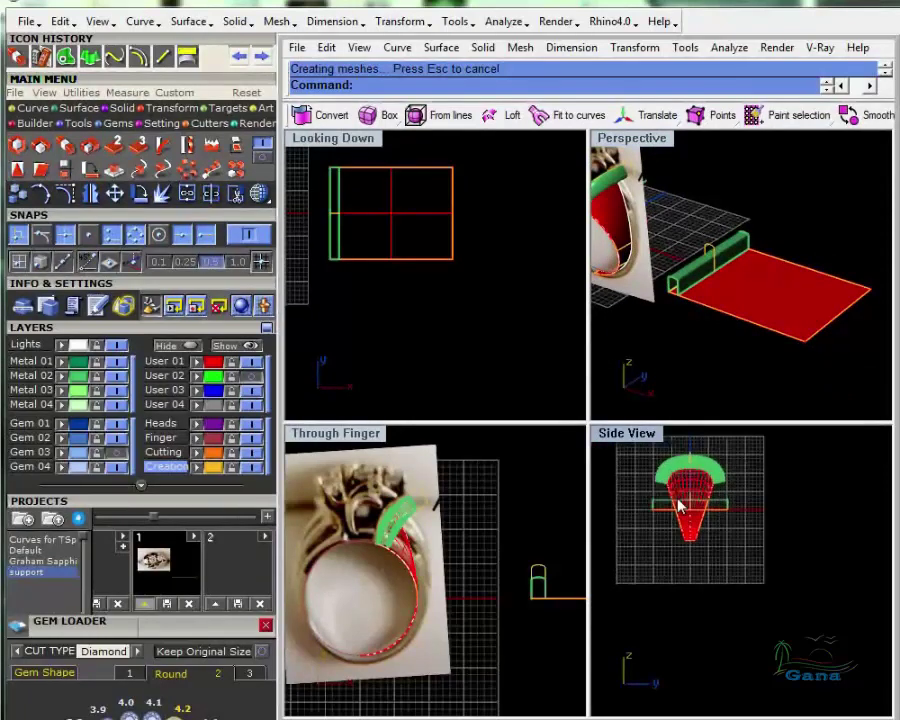
left_click(680, 505)
scroll(680, 505, "up", 2)
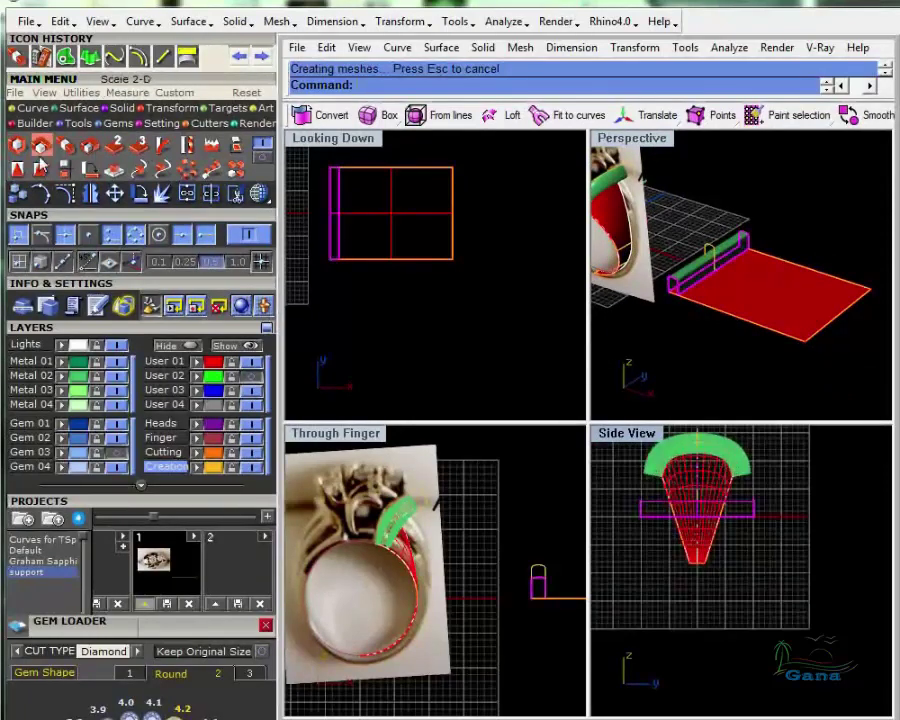
left_click(18, 169)
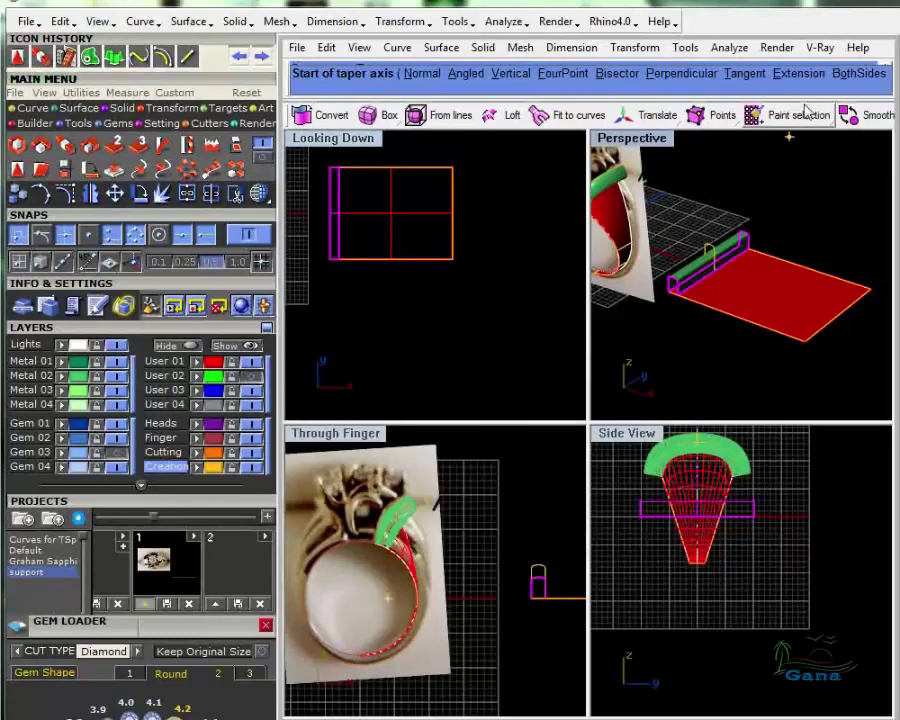
left_click(856, 73)
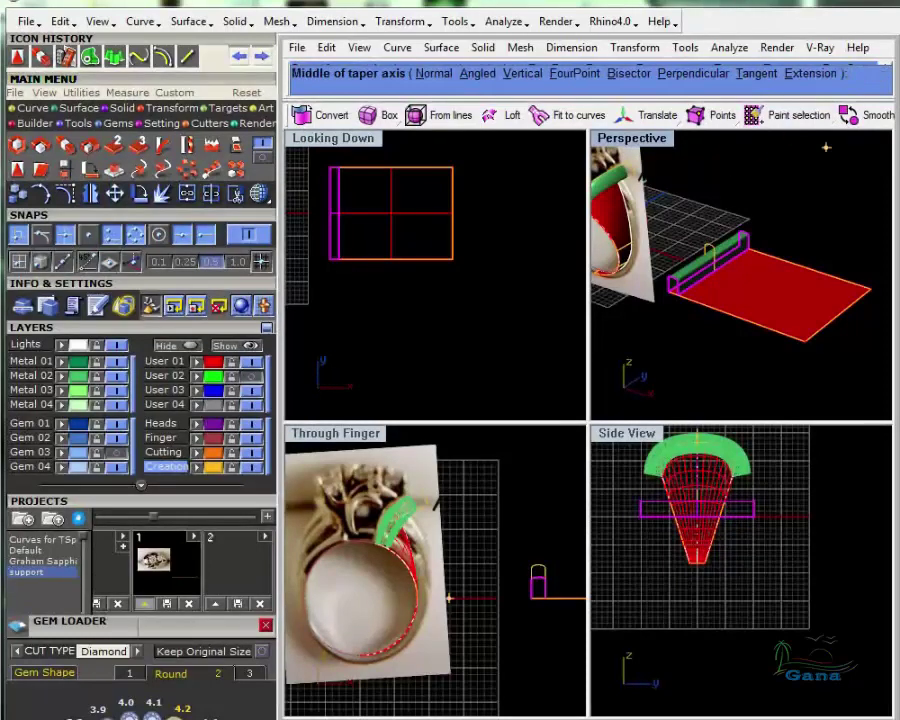
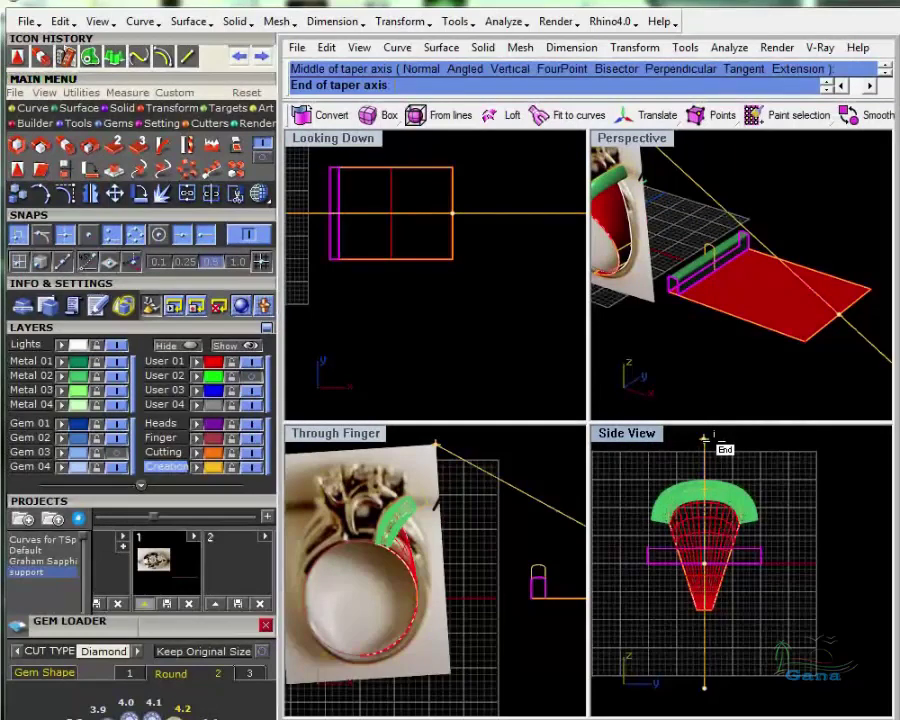
left_click(705, 440)
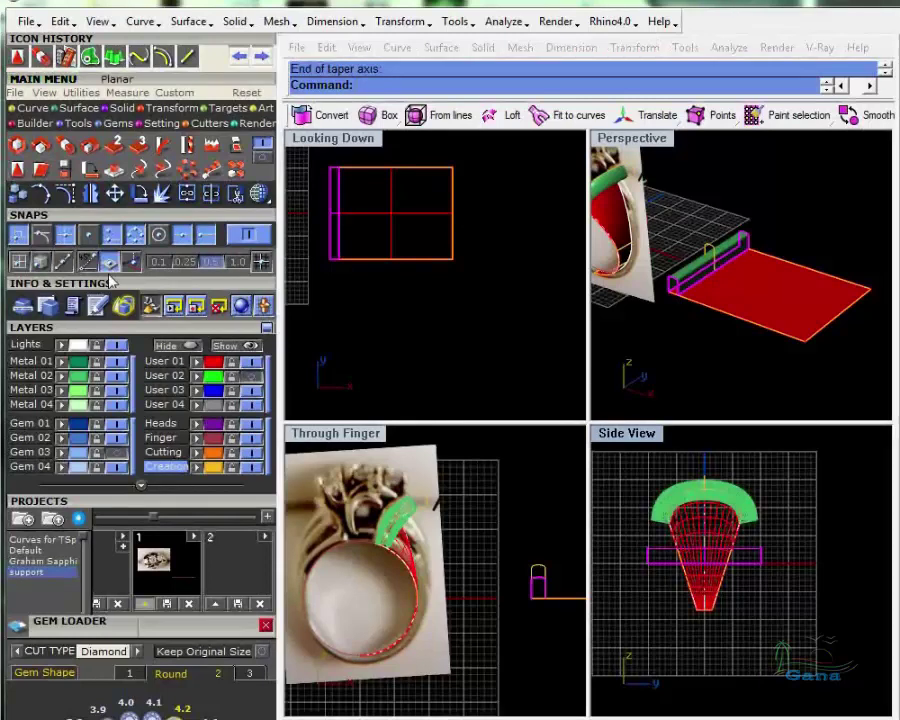
Try to taper the selected bar outward with the BothSides option, using a vertical axis through the midpoint of its lower edge
left_click(18, 170)
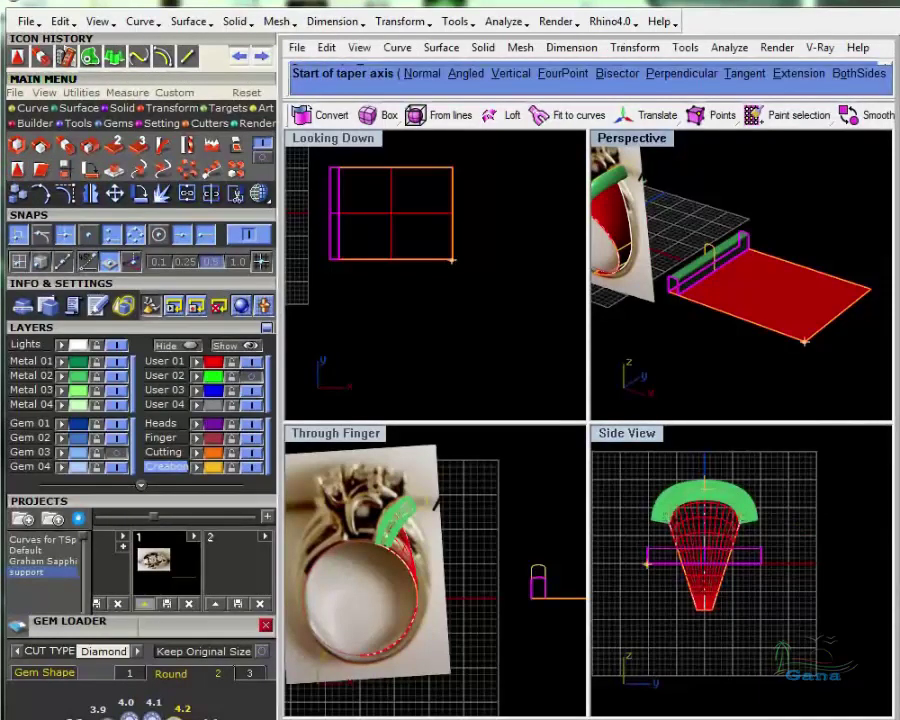
type("b")
key("Return")
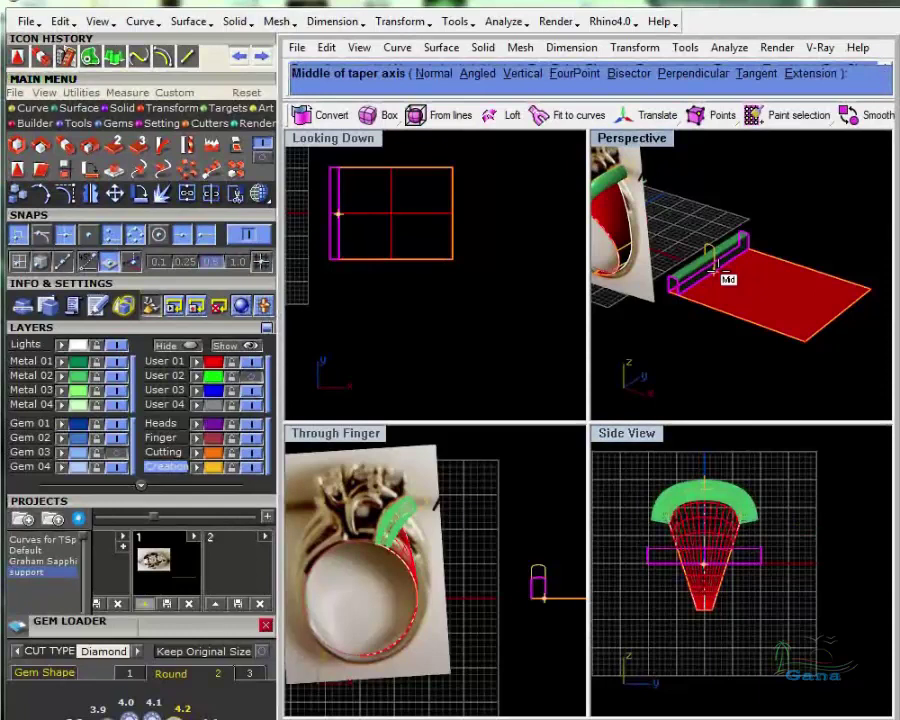
left_click(714, 271)
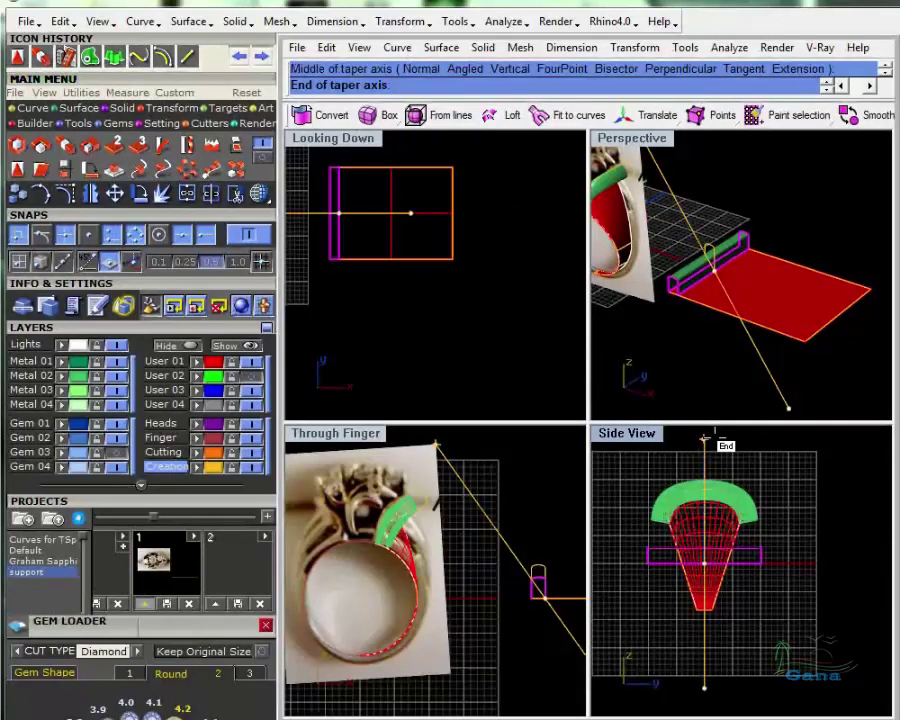
left_click(705, 439)
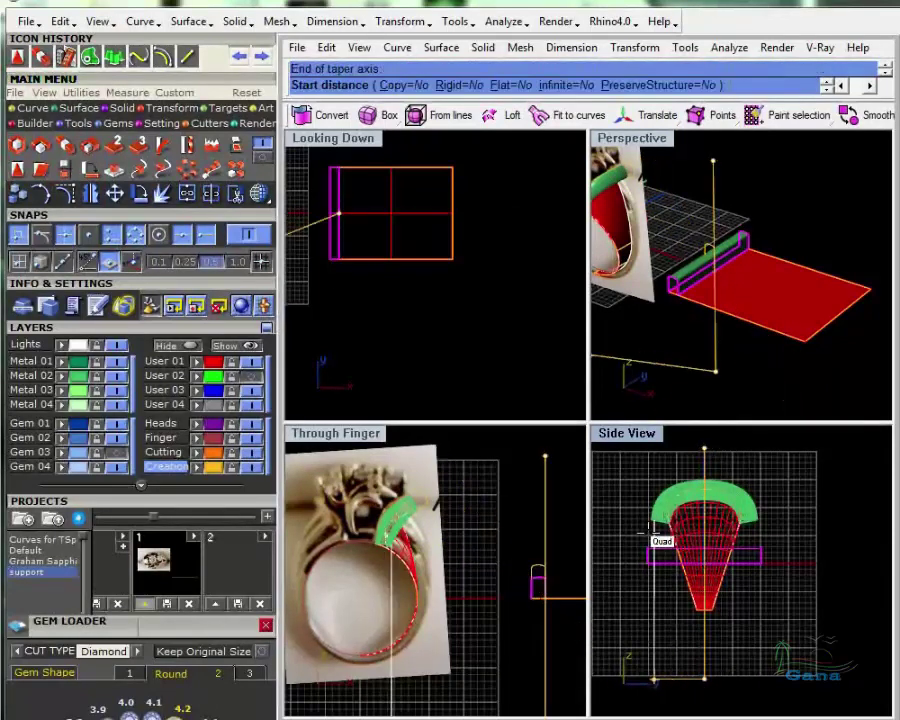
left_click(636, 655)
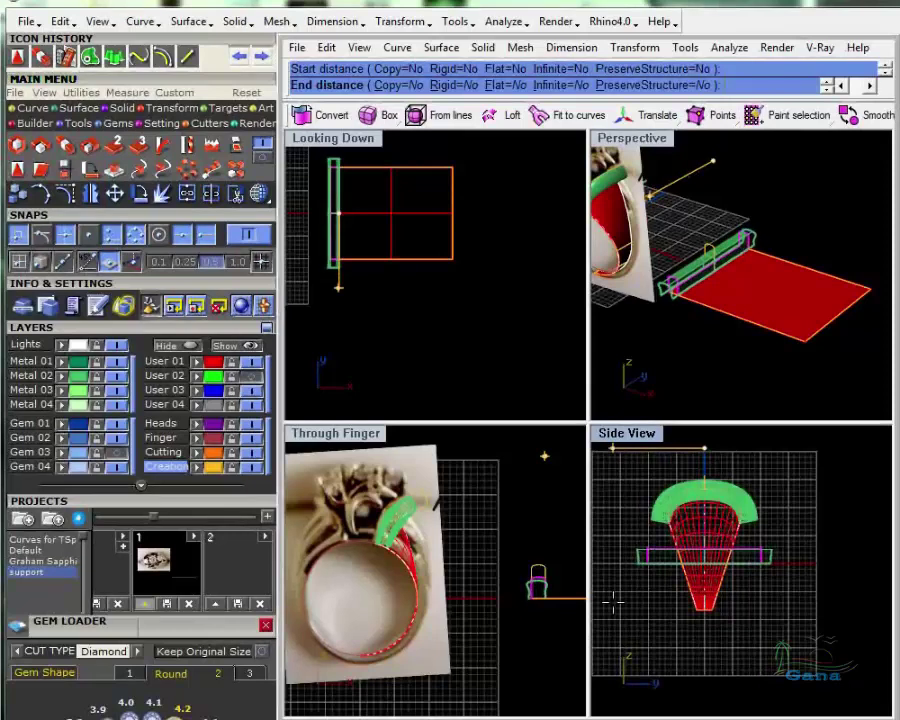
left_click(612, 600)
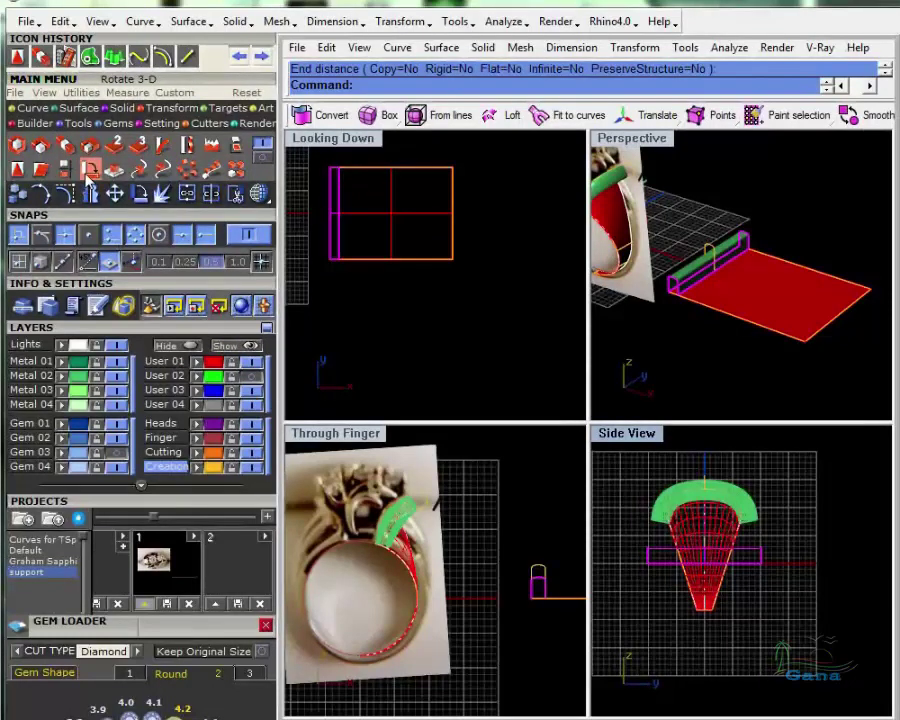
Try to taper the bar along an axis from its lower-edge midpoint to its end corner, with Infinite=Yes and Flat=Yes
left_click(16, 169)
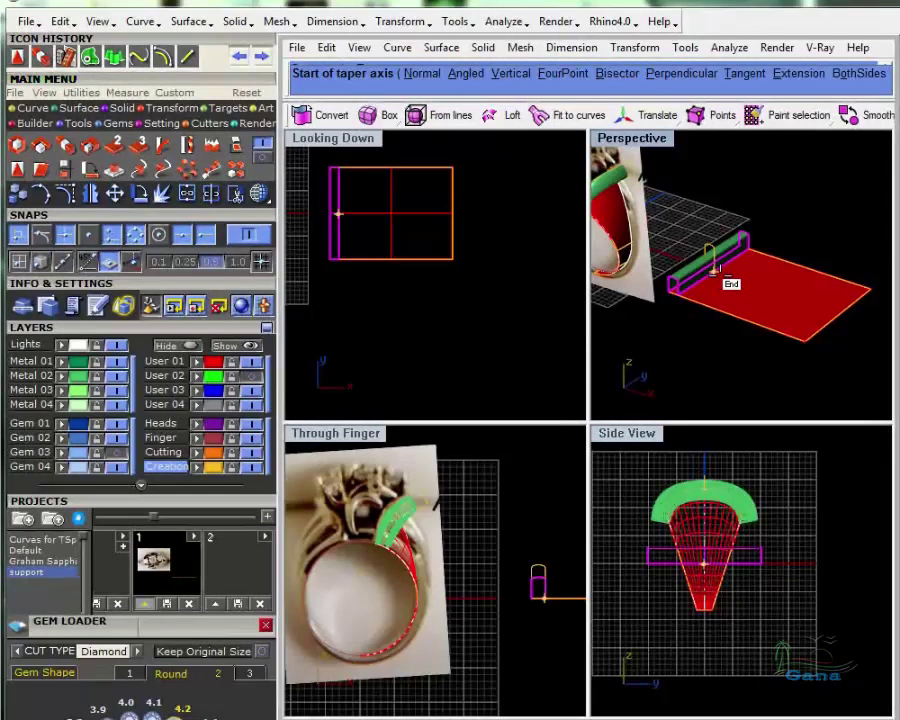
left_click(710, 268)
scroll(705, 262, "up", 3)
scroll(710, 276, "down", 1)
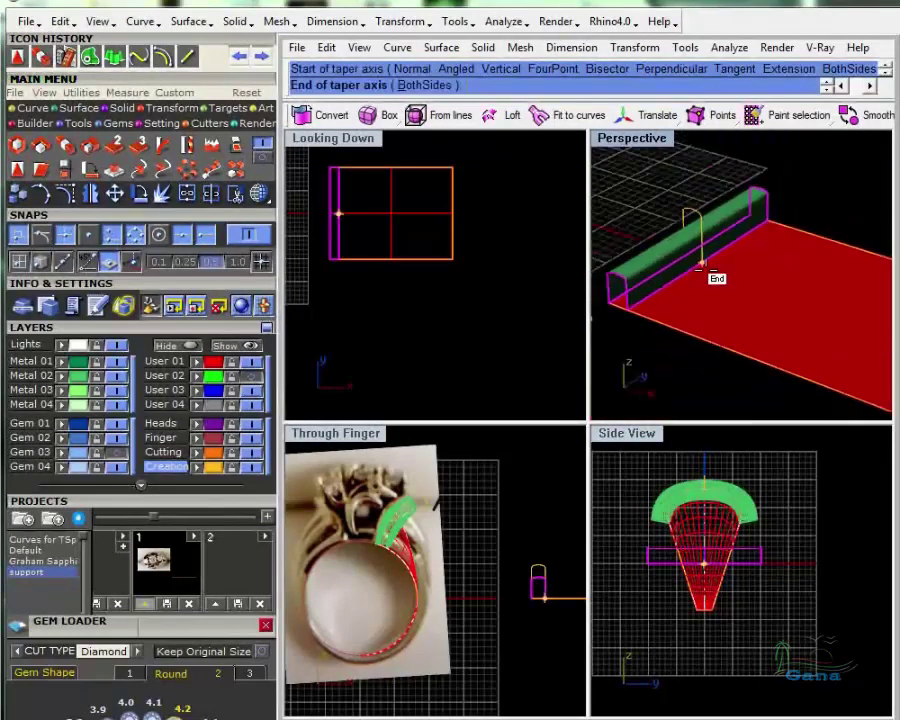
left_click(630, 311)
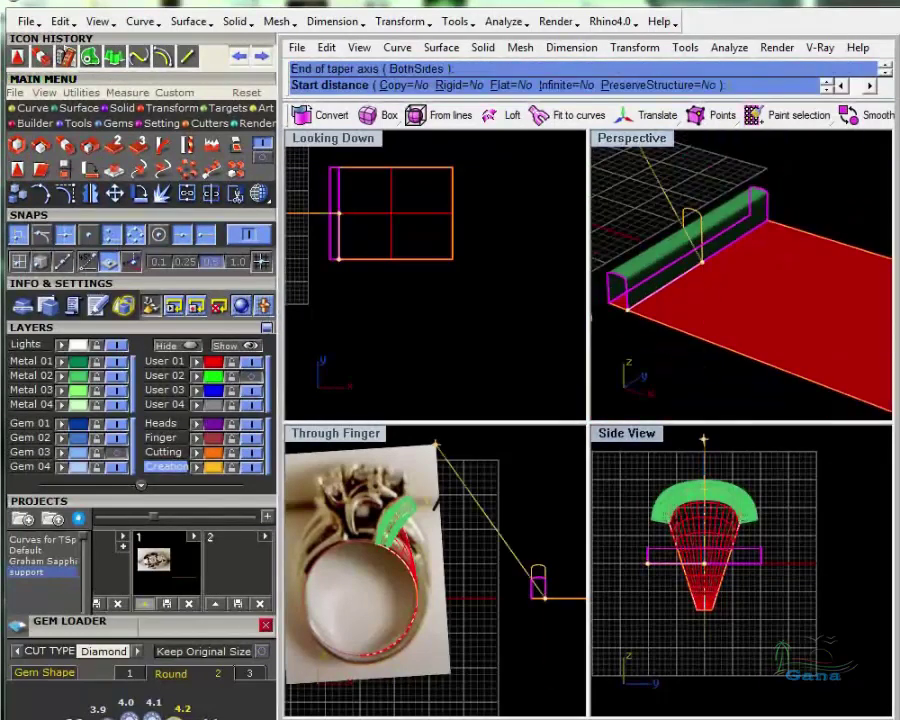
left_click(703, 444)
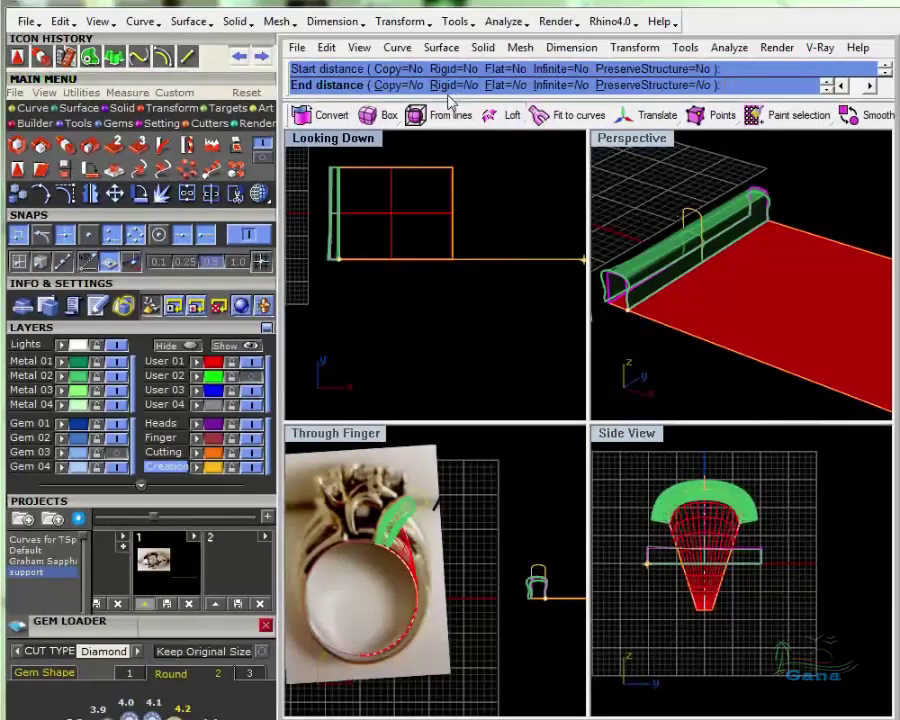
left_click(555, 87)
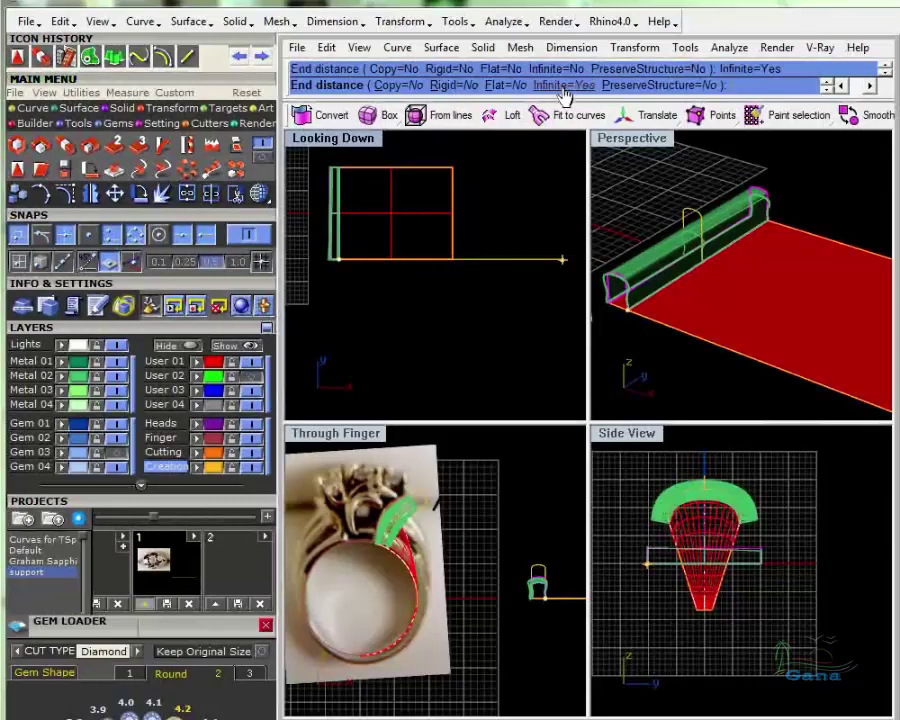
left_click(509, 87)
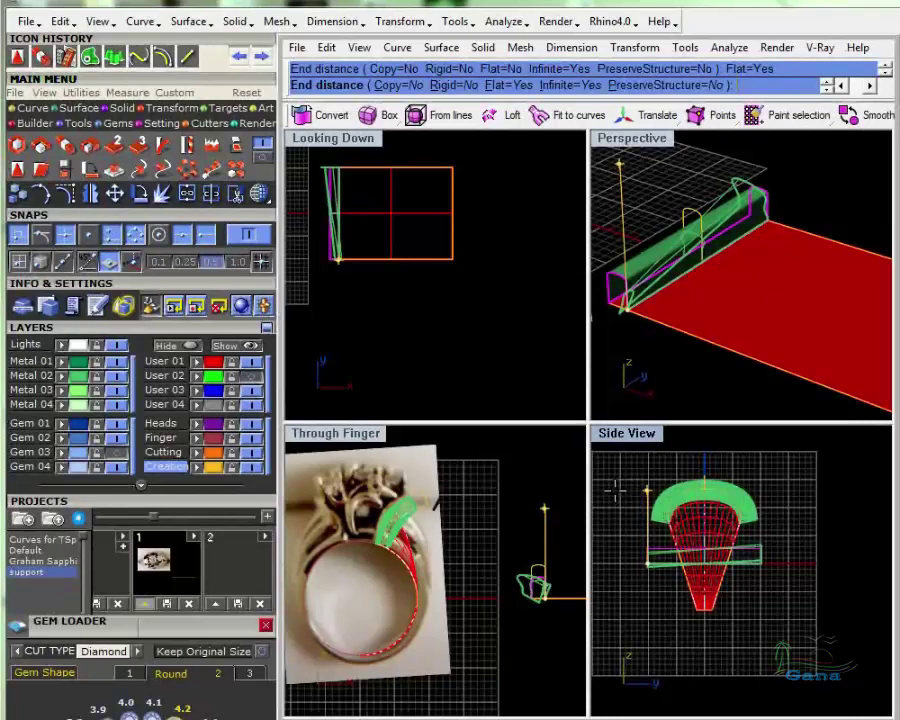
left_click(645, 485)
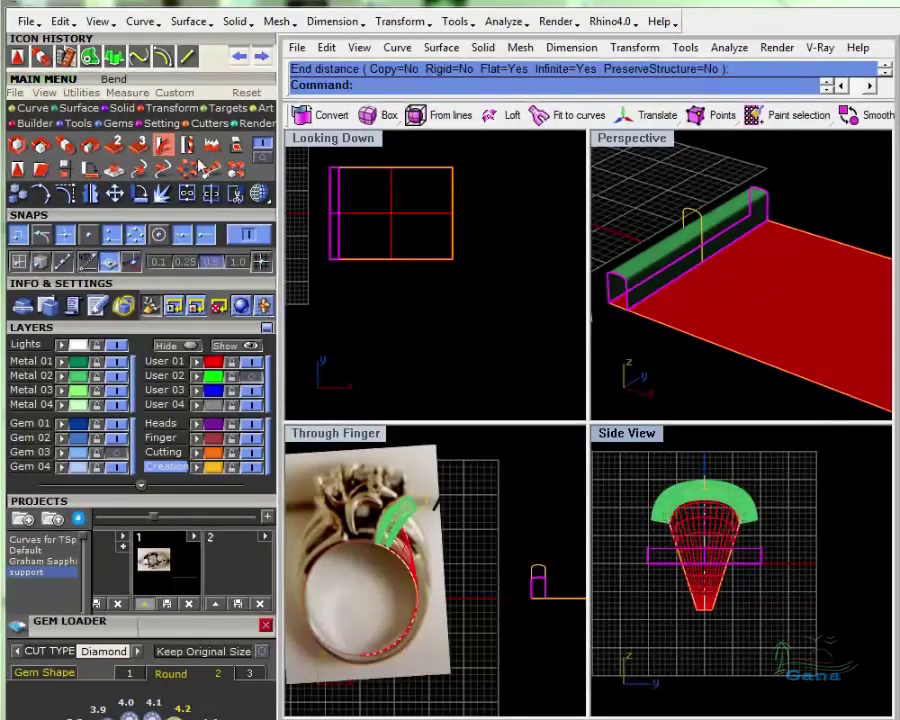
Build a CageEdit bounding-box cage around the bar in World coordinates with YPointCount=3, editing the Global region
left_click(143, 147)
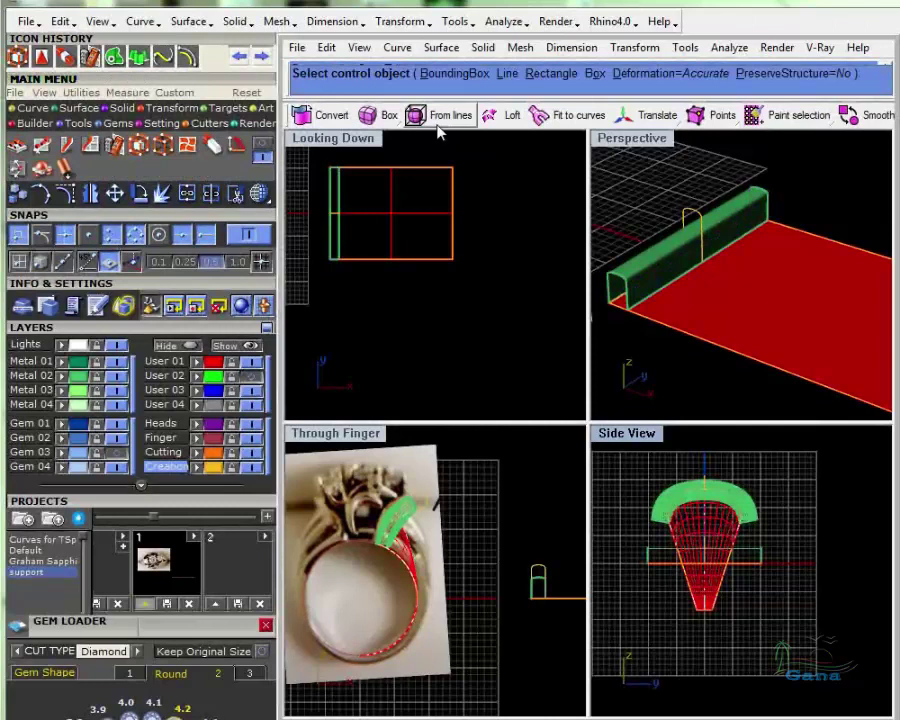
left_click(459, 76)
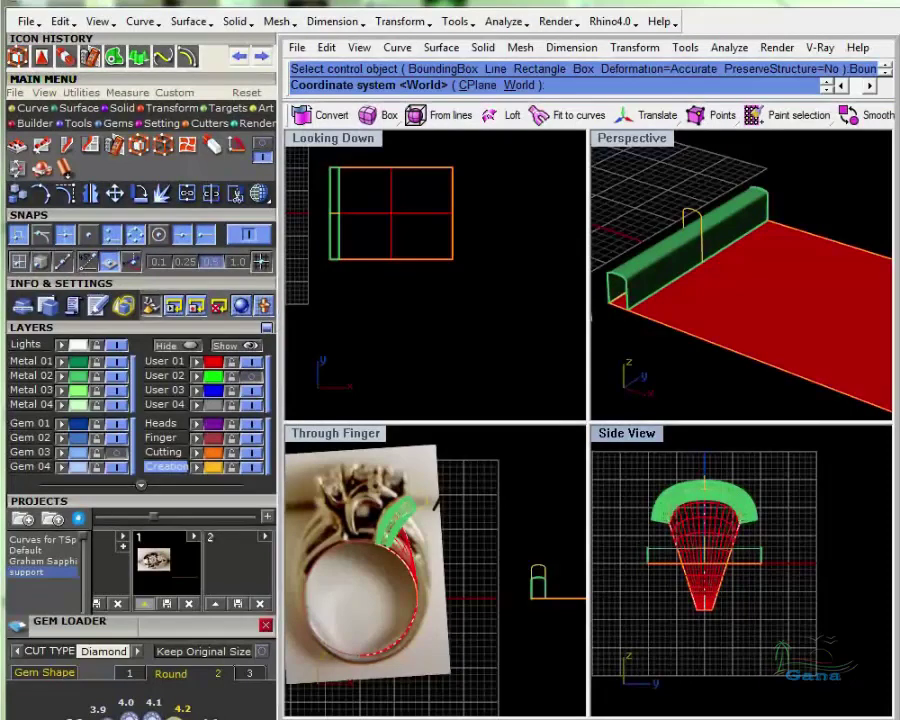
key("Return")
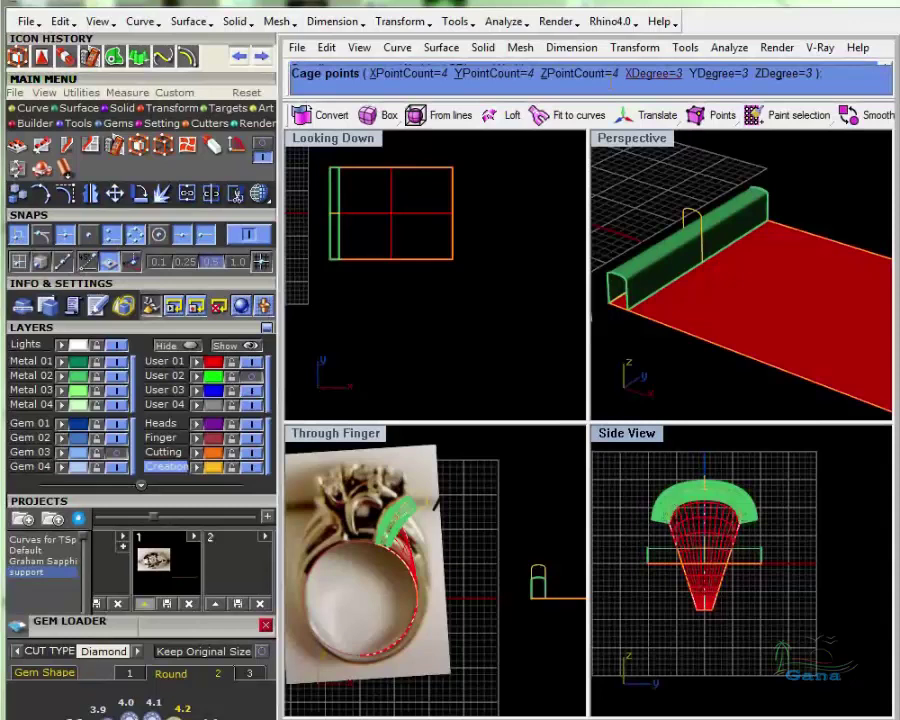
left_click(485, 73)
type("3")
key("Return")
key("Return")
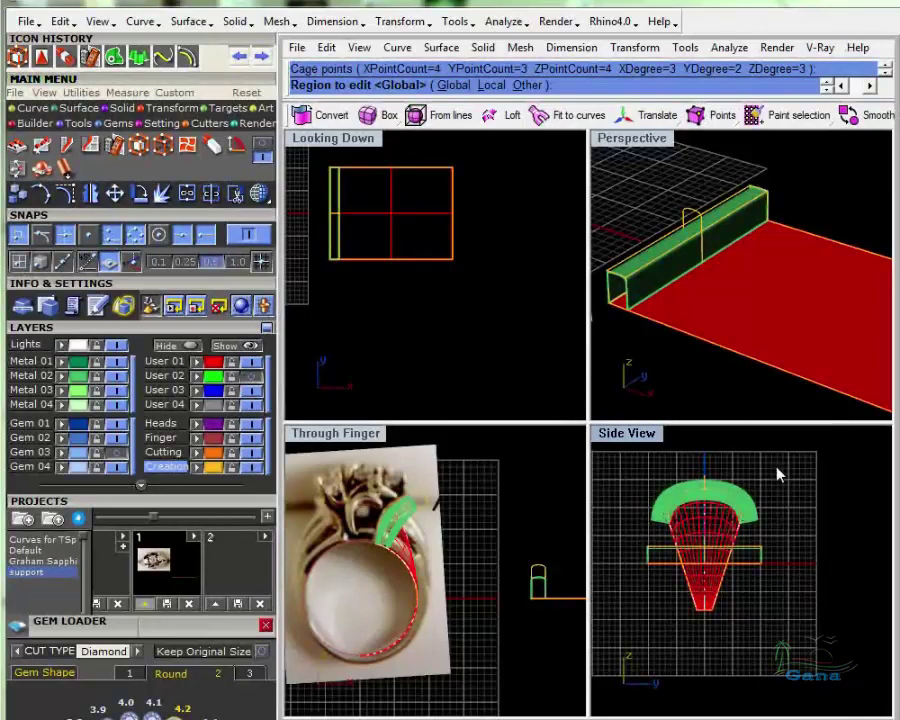
key("Return")
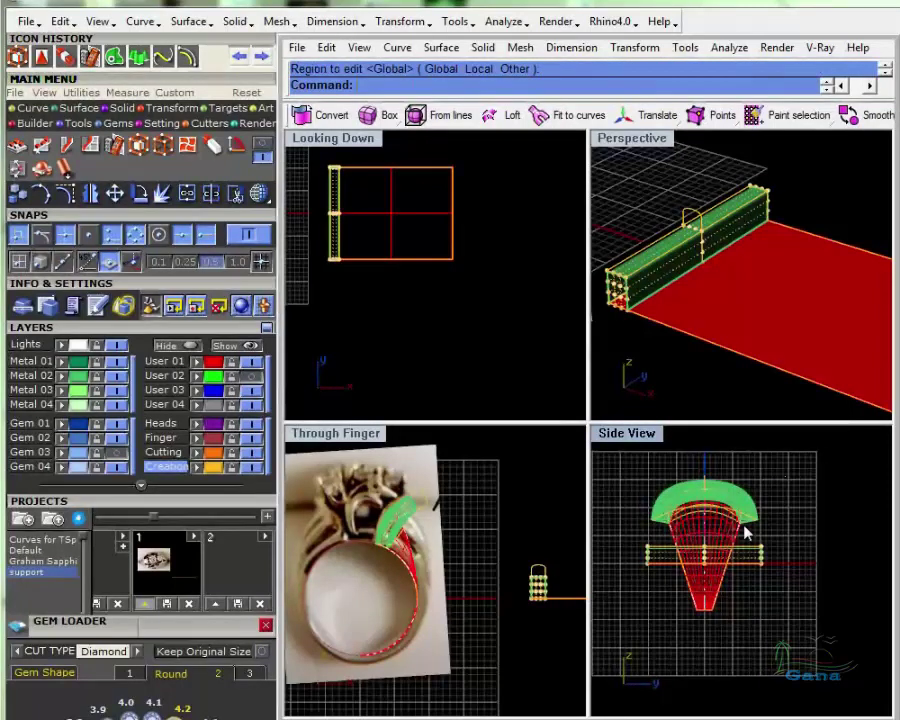
Lower the upper two rows of cage points at both ends of the bar so its upper face begins to arch
scroll(653, 555, "up", 6)
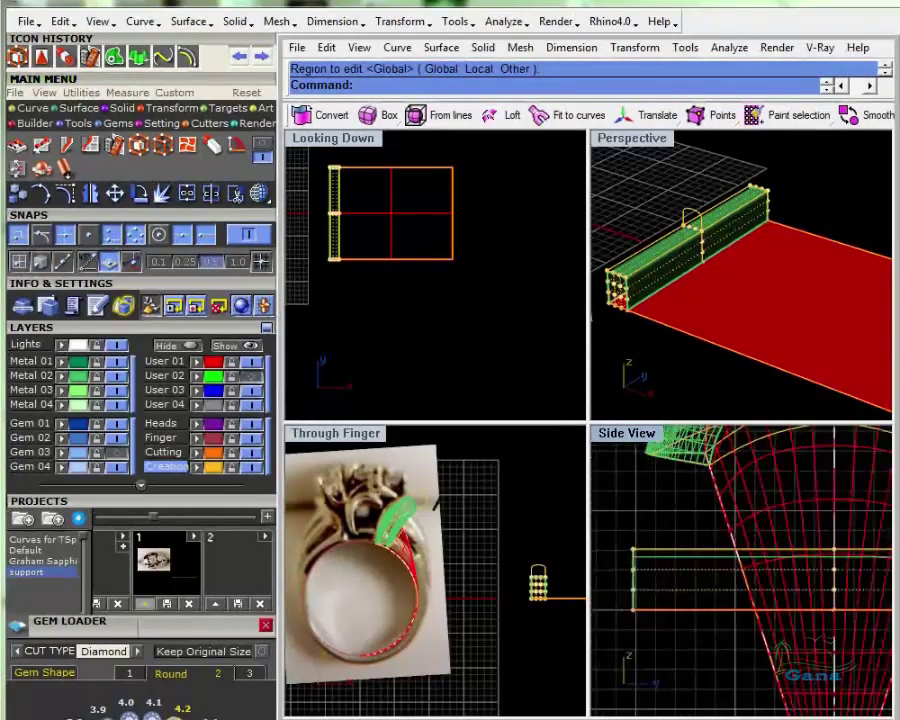
left_click_drag(620, 528, 633, 564)
scroll(855, 572, "down", 5)
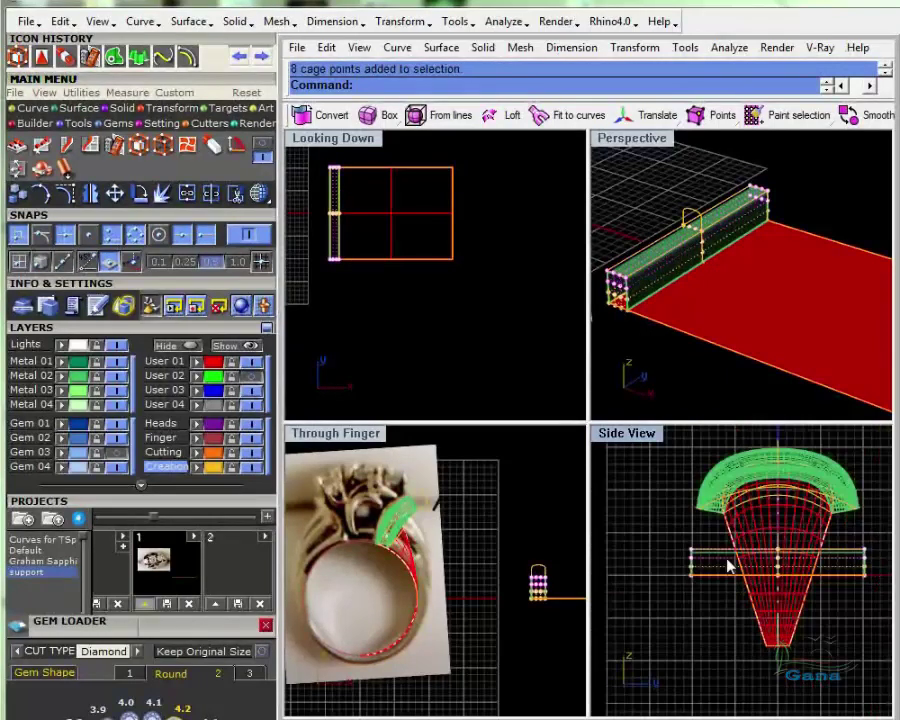
scroll(714, 556, "up", 5)
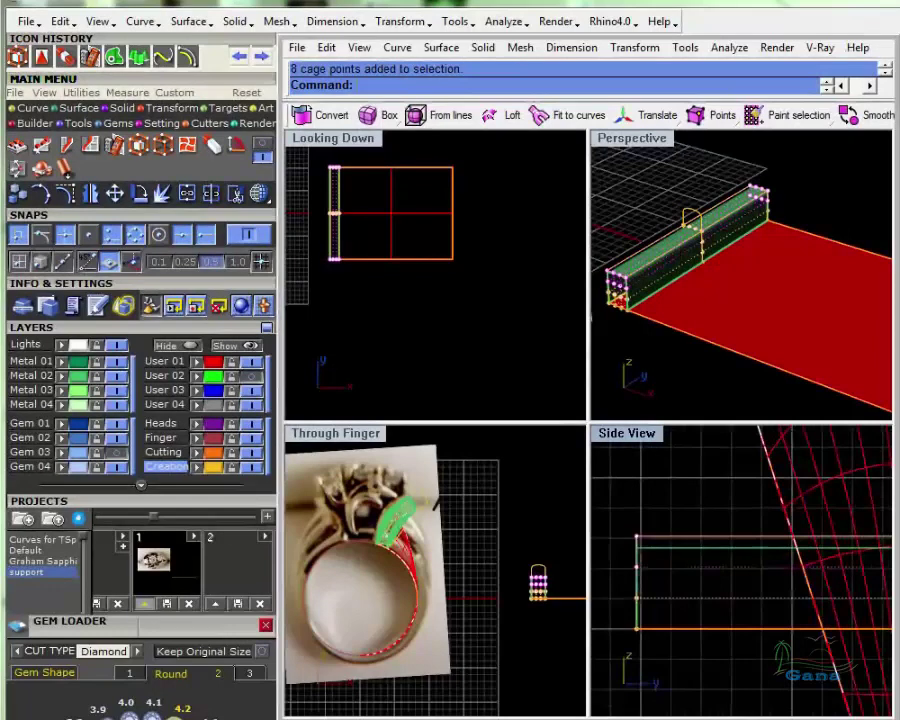
left_click_drag(634, 541, 656, 568)
Reselect upper cage points at both ends and lower them further to increase the bar's arch toward its middle
scroll(652, 555, "down", 6)
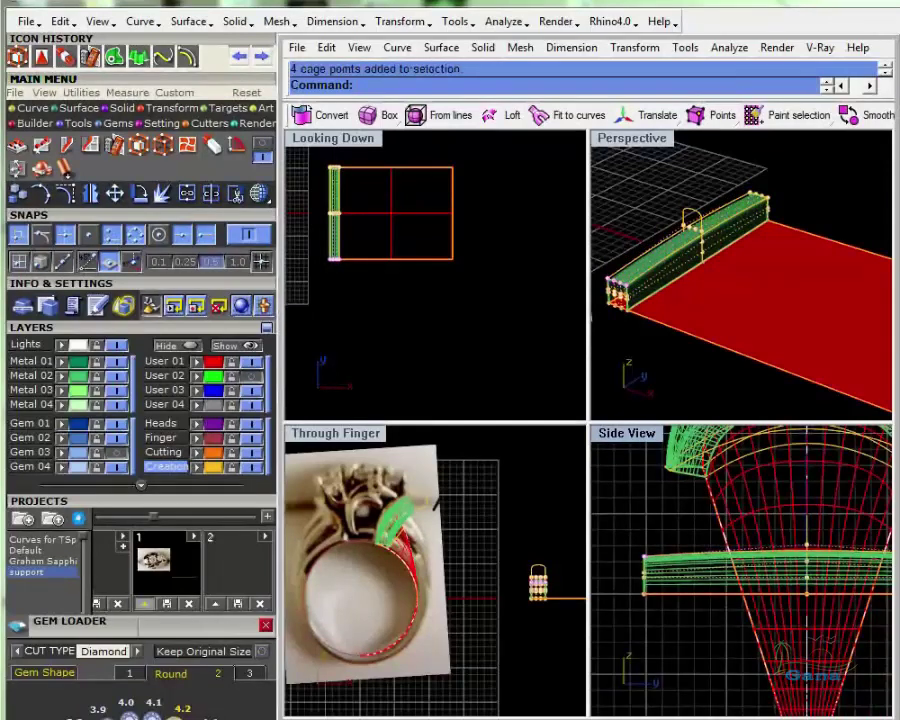
scroll(783, 557, "down", 3)
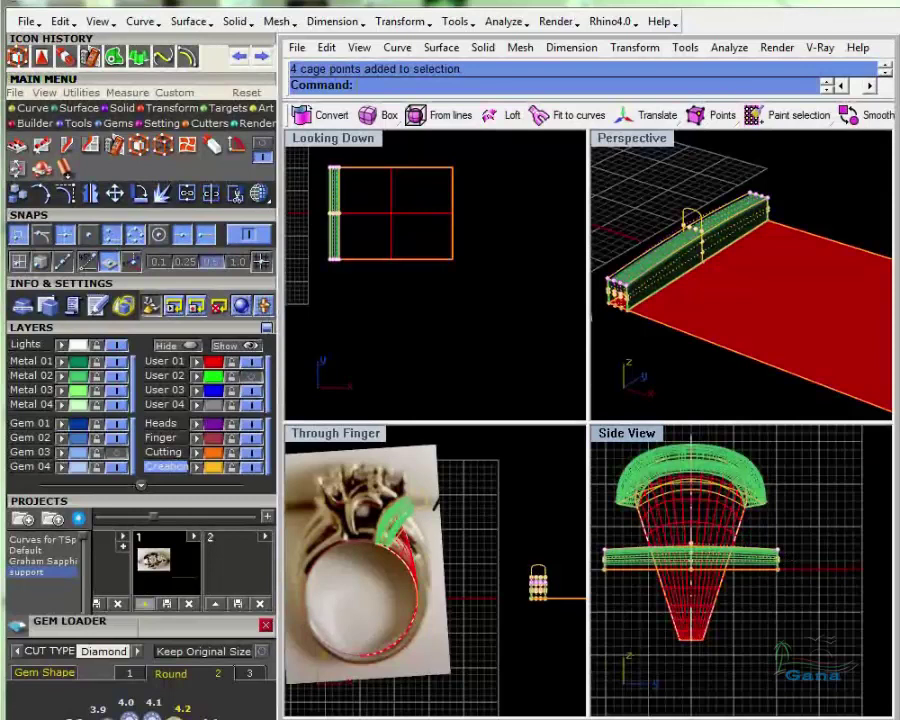
scroll(790, 556, "down", 1)
scroll(701, 545, "up", 4)
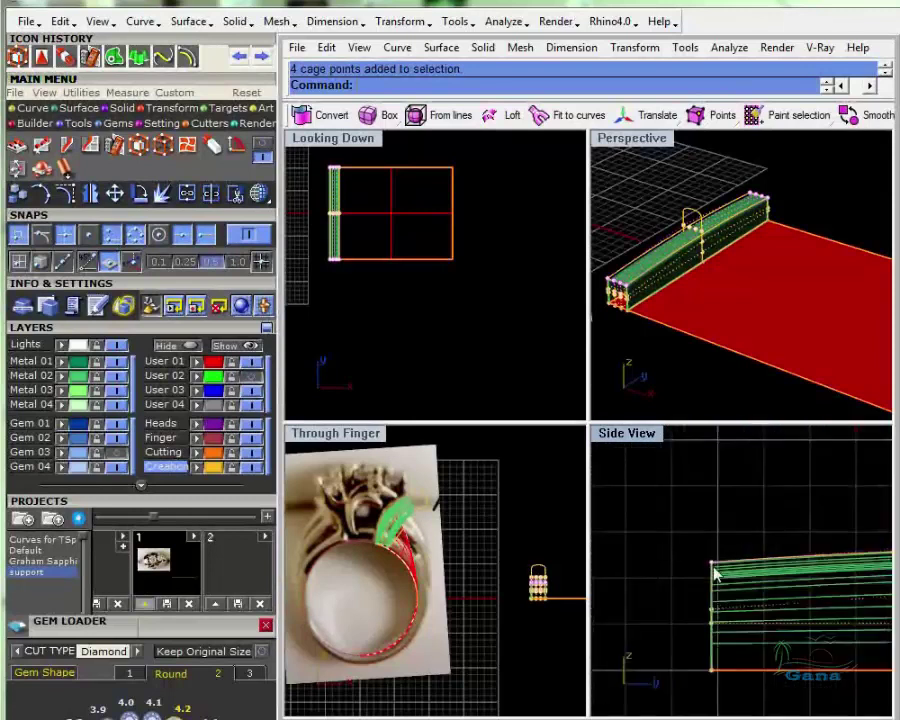
left_click_drag(714, 572, 714, 601)
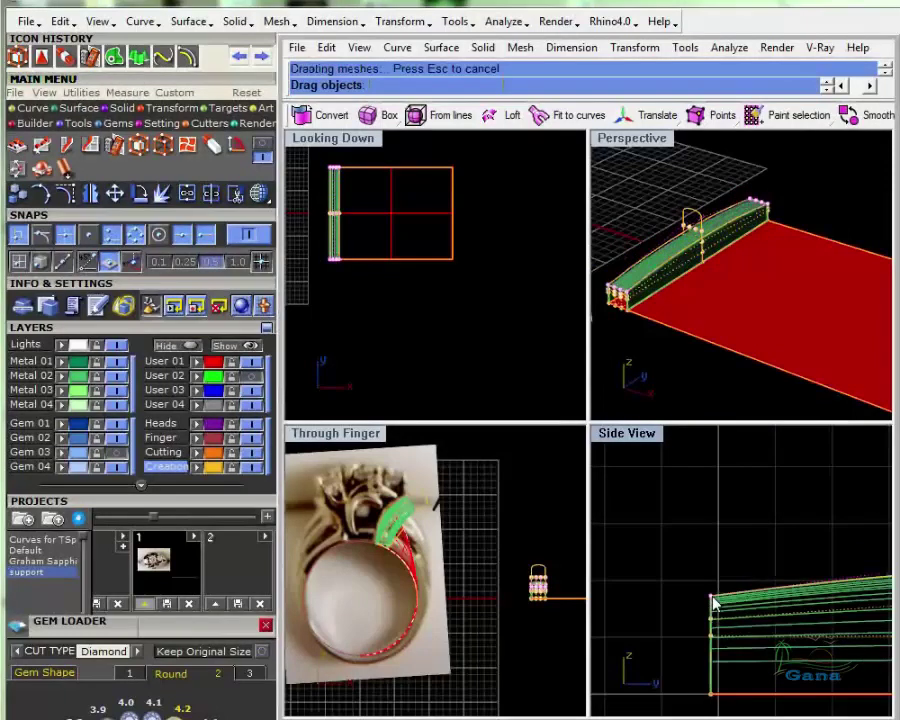
scroll(734, 508, "down", 10)
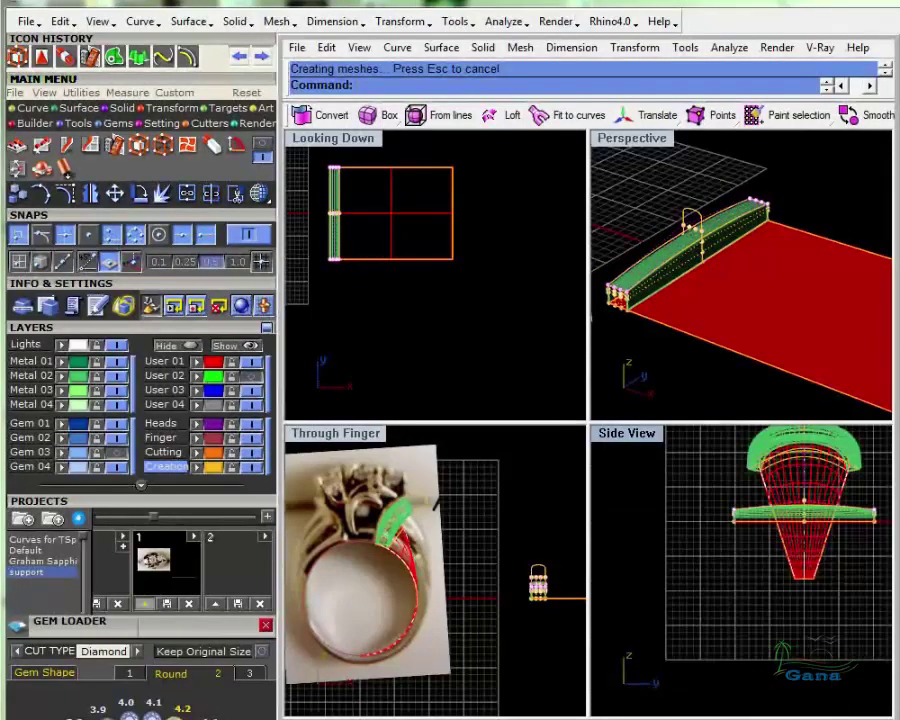
Examine the arched bar's cross-section and upper face from several angles in an enlarged perspective view
right_click_drag(727, 385, 690, 330)
scroll(737, 520, "up", 5)
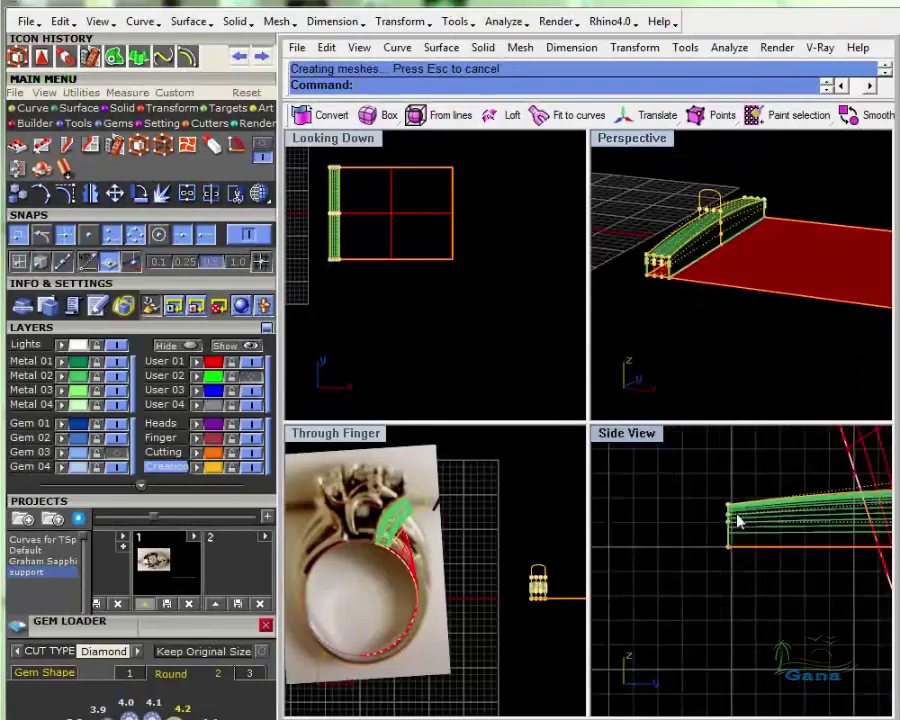
scroll(737, 520, "up", 2)
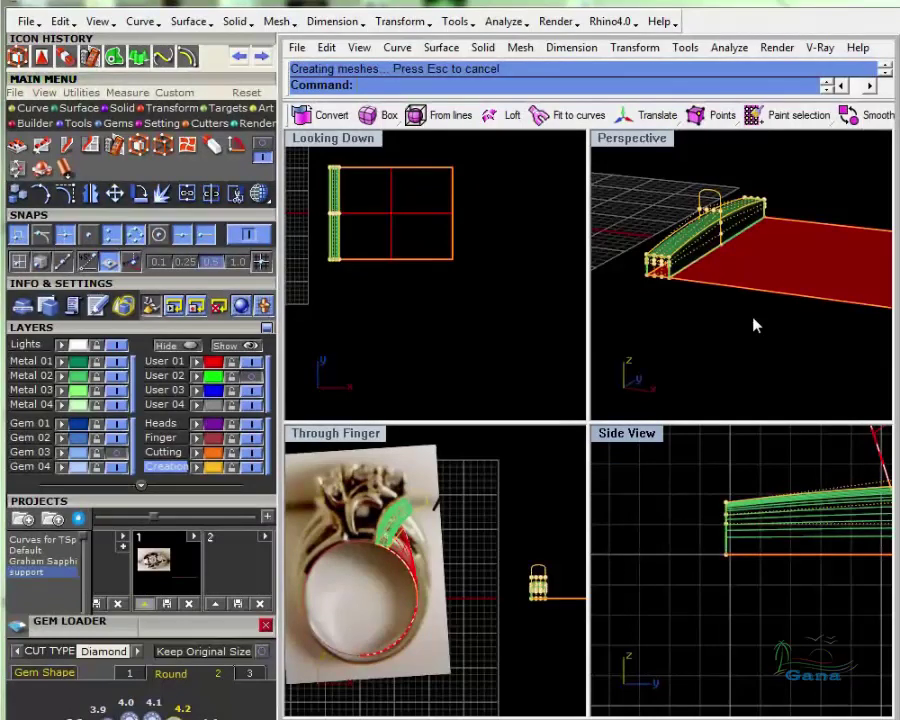
scroll(687, 279, "up", 5)
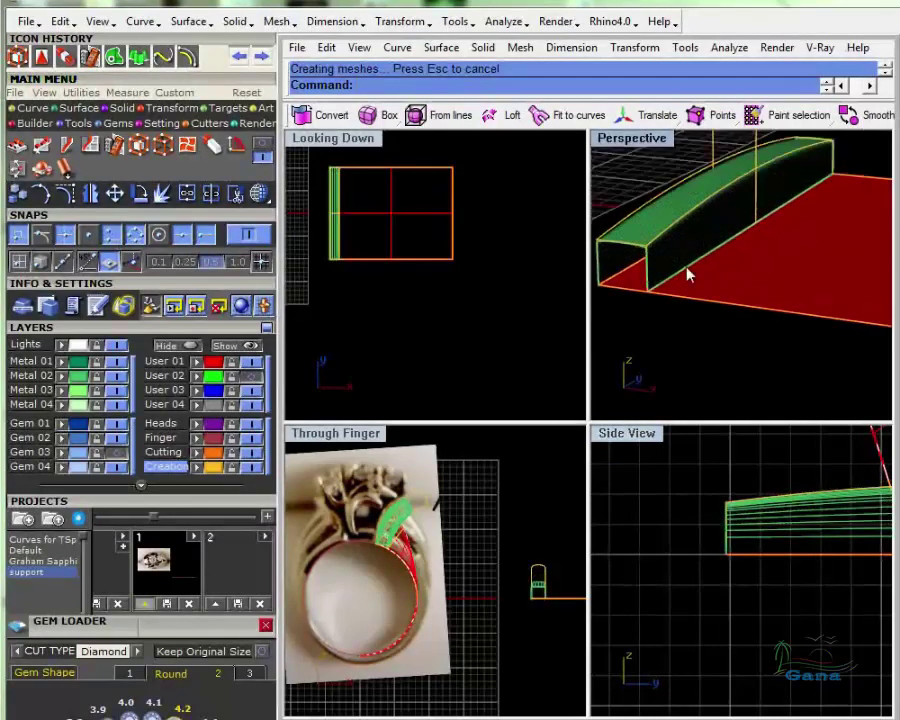
key("ctrl+m")
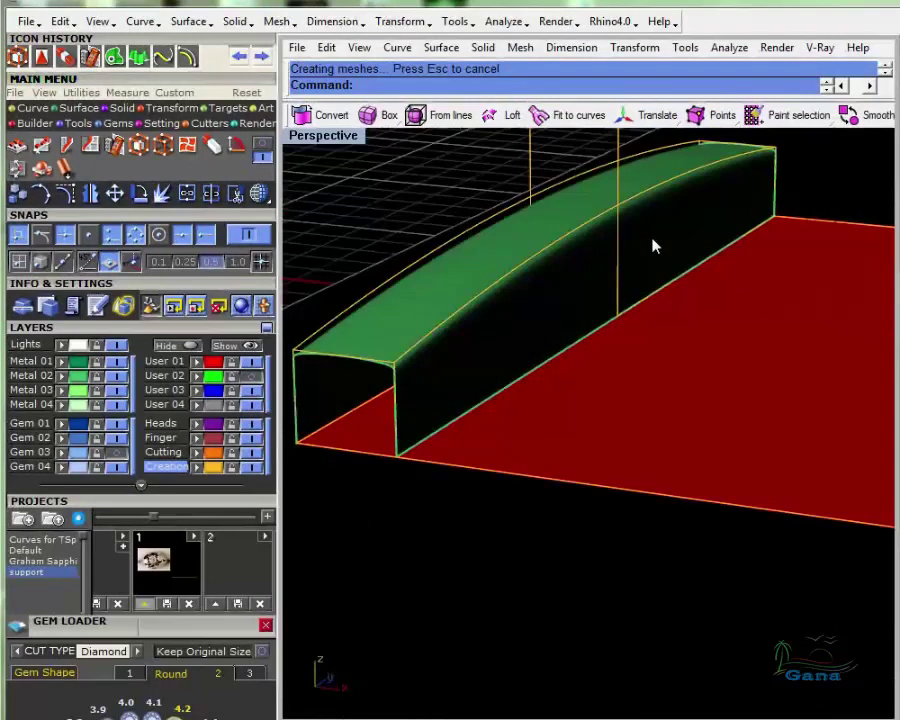
scroll(426, 380, "up", 5)
scroll(416, 392, "down", 5)
right_click_drag(436, 408, 472, 397)
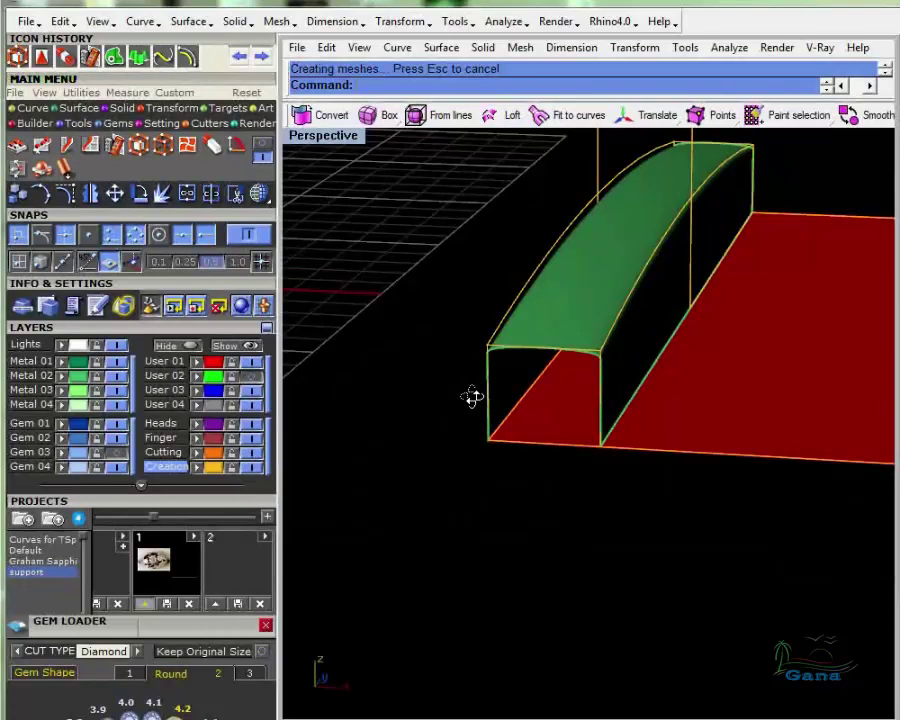
scroll(619, 337, "down", 1)
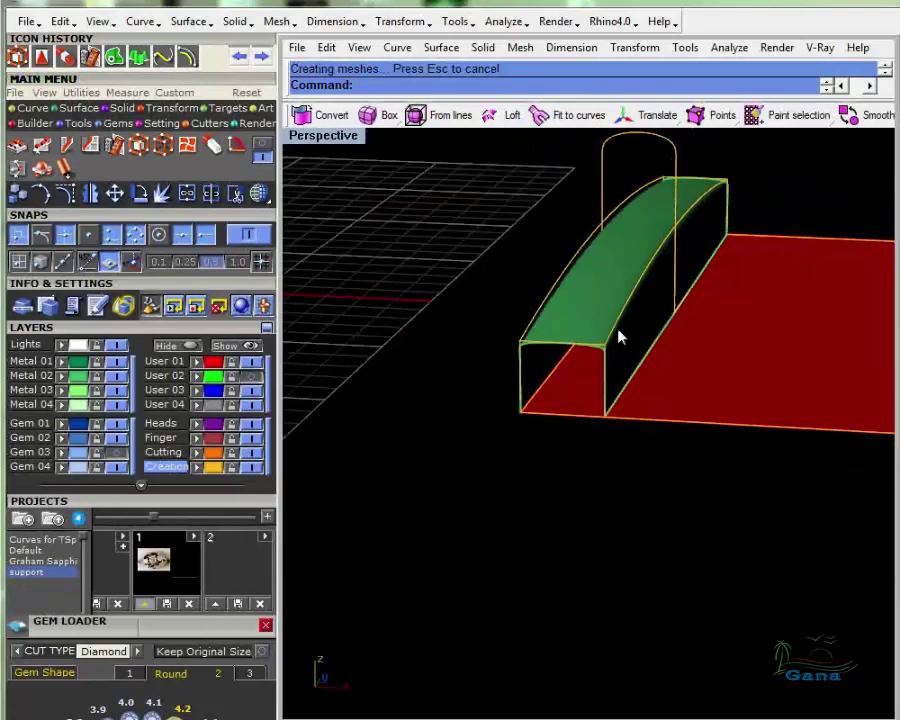
right_click_drag(619, 337, 615, 420)
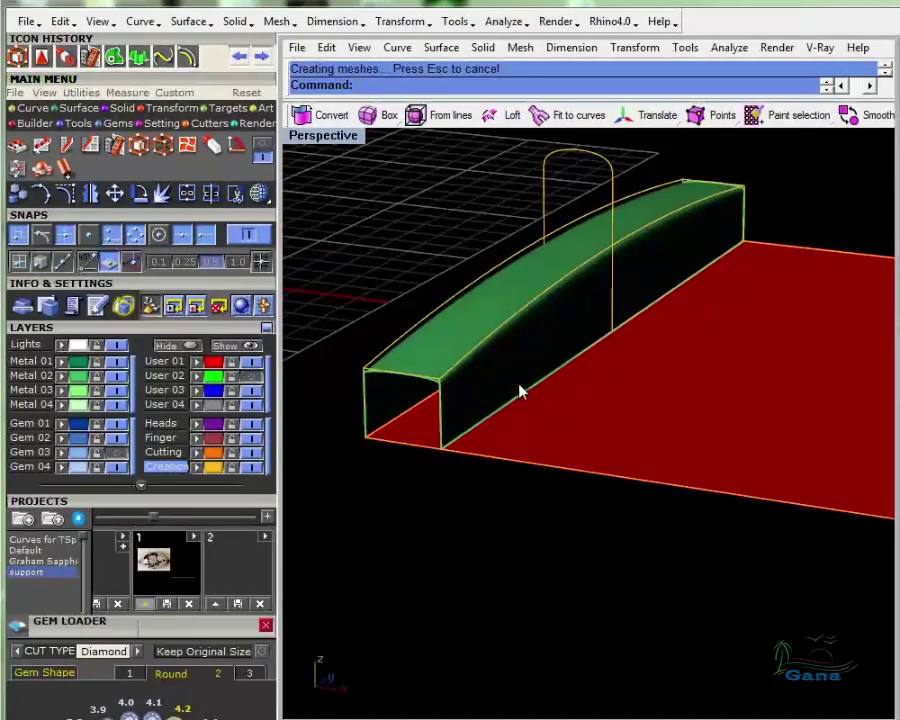
Make Cutting the current layer and duplicate the profile edge at the near end of the bar
left_click(217, 453)
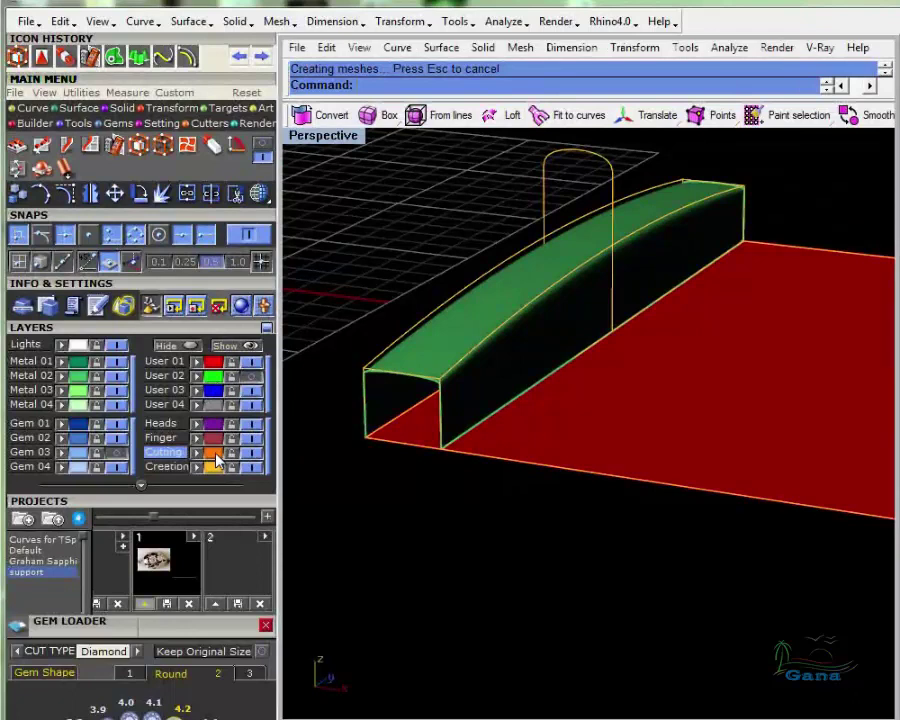
left_click(32, 107)
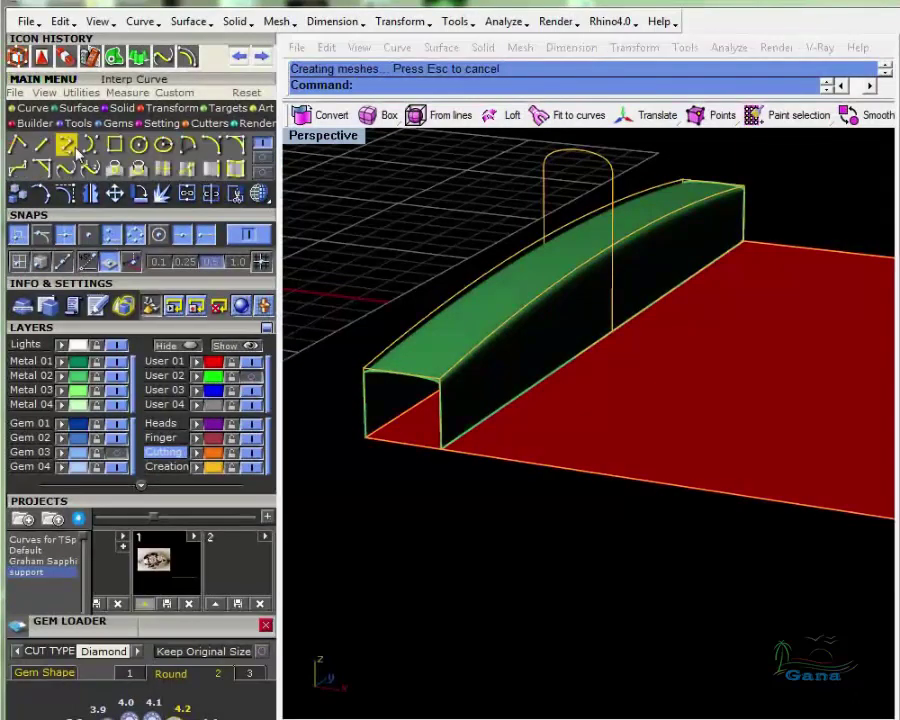
left_click(211, 169)
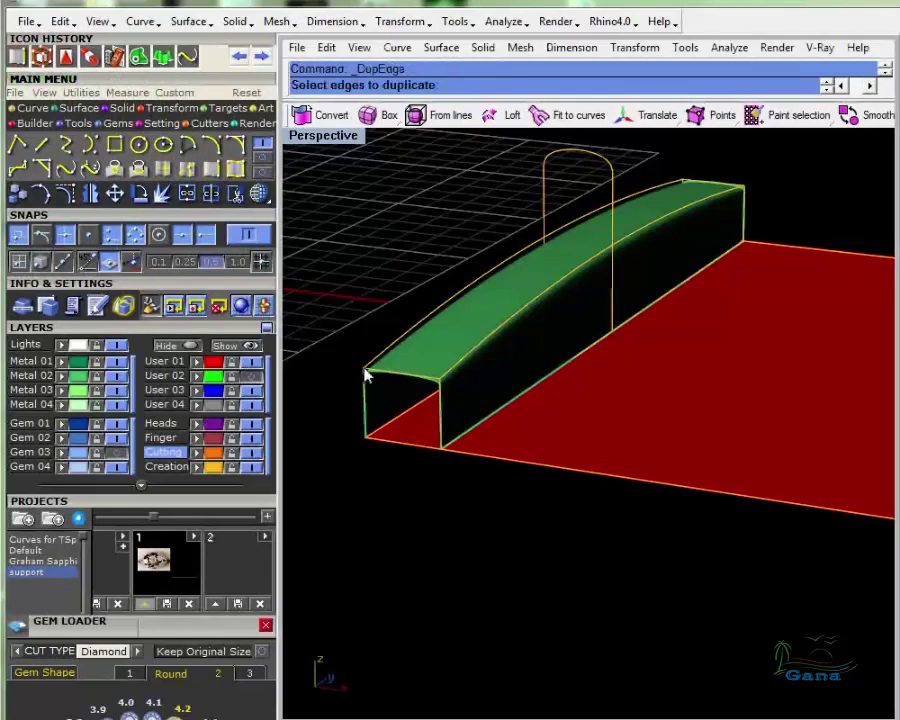
left_click(369, 380)
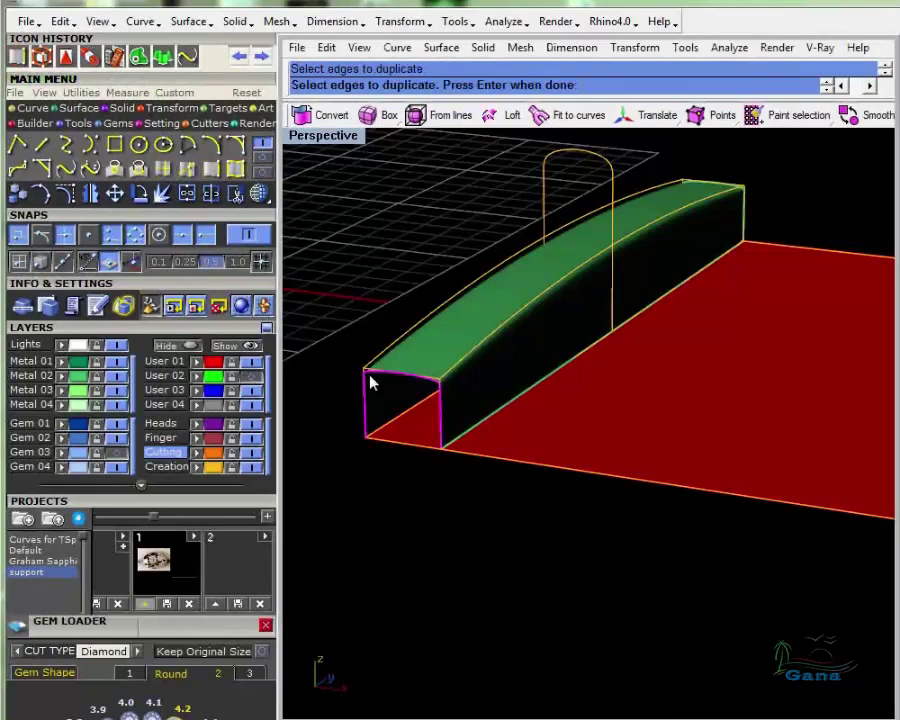
key("Return")
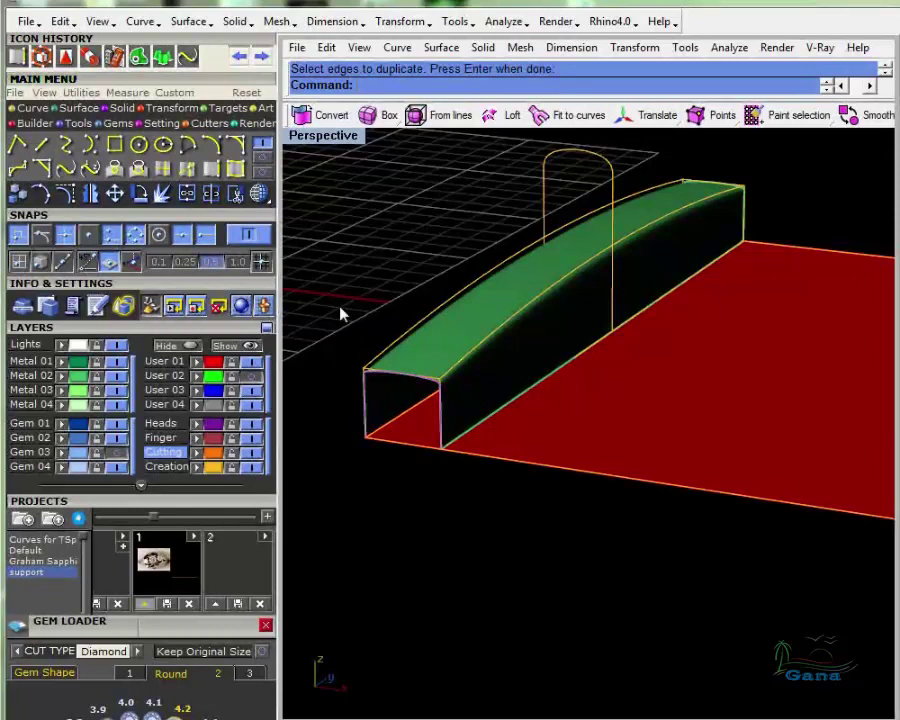
Assign the cage to the Cutting layer and the duplicated end profile to the Creation layer
left_click(497, 283)
left_click(197, 451)
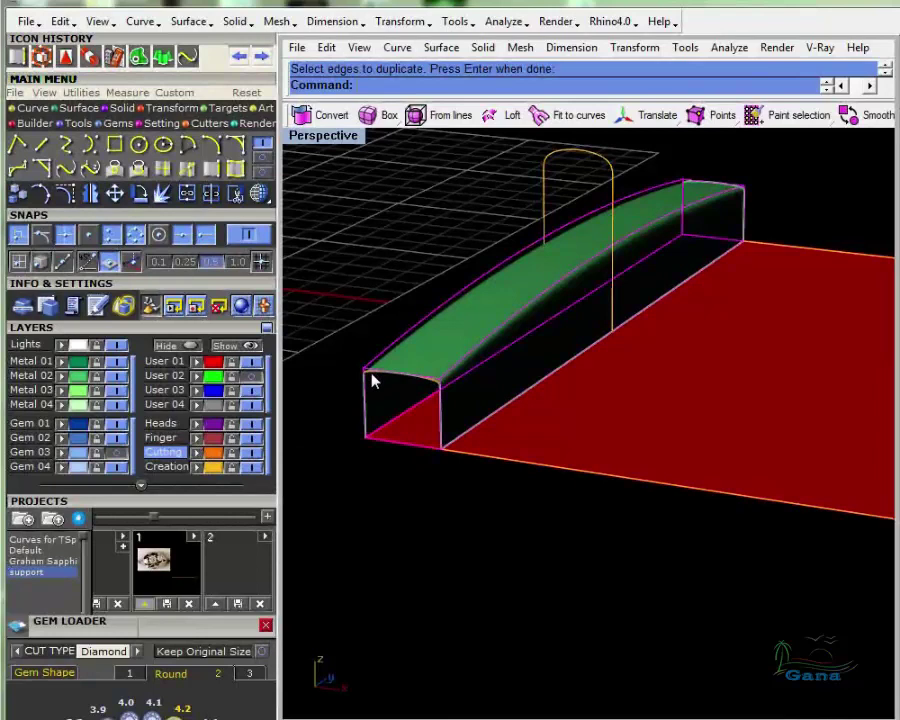
left_click(212, 467)
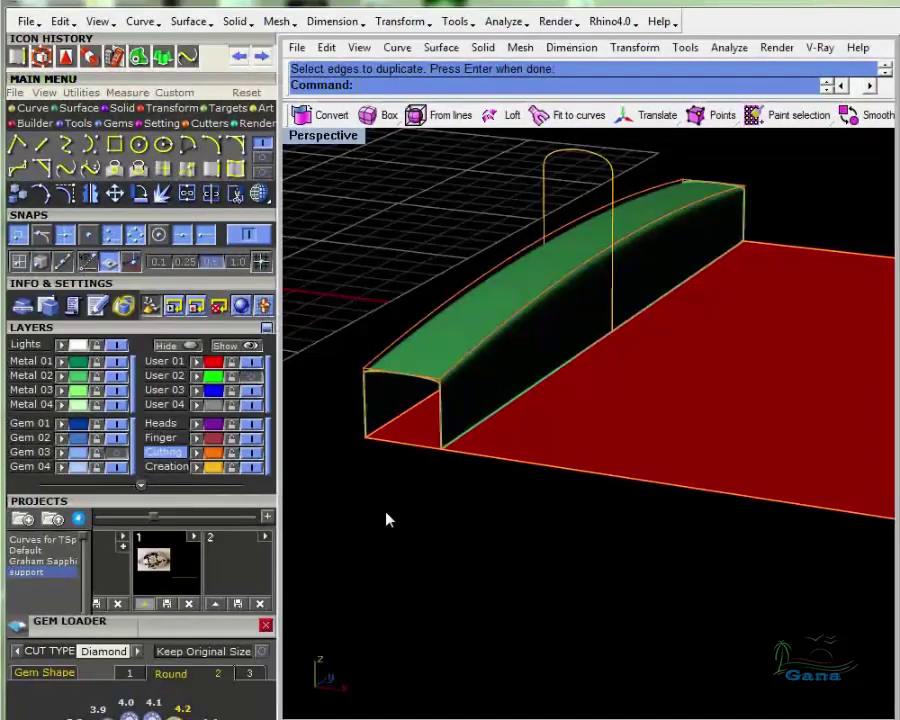
scroll(398, 375, "up", 3)
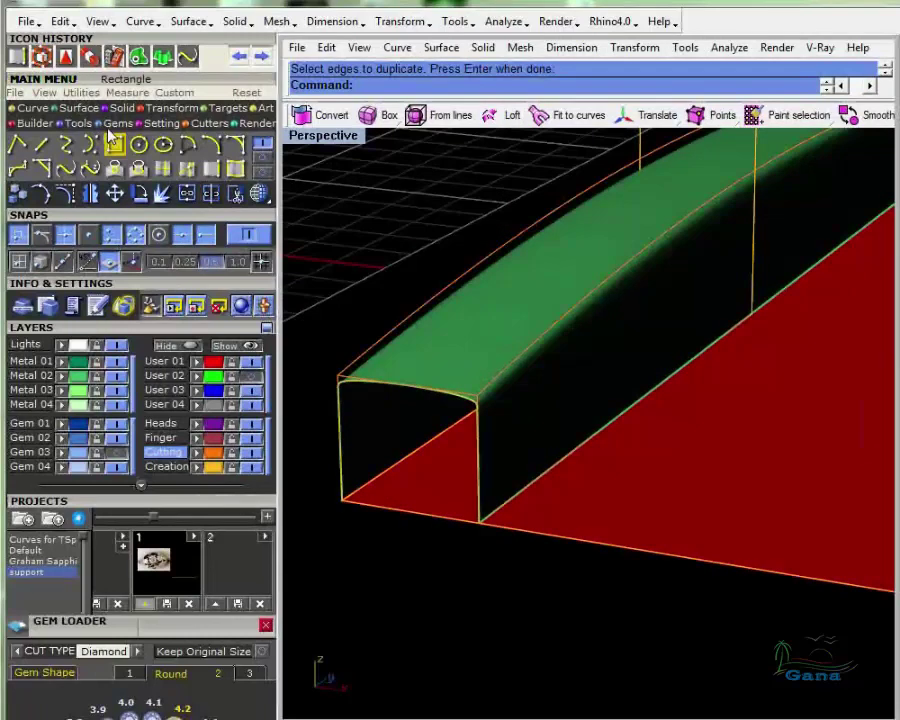
left_click(41, 145)
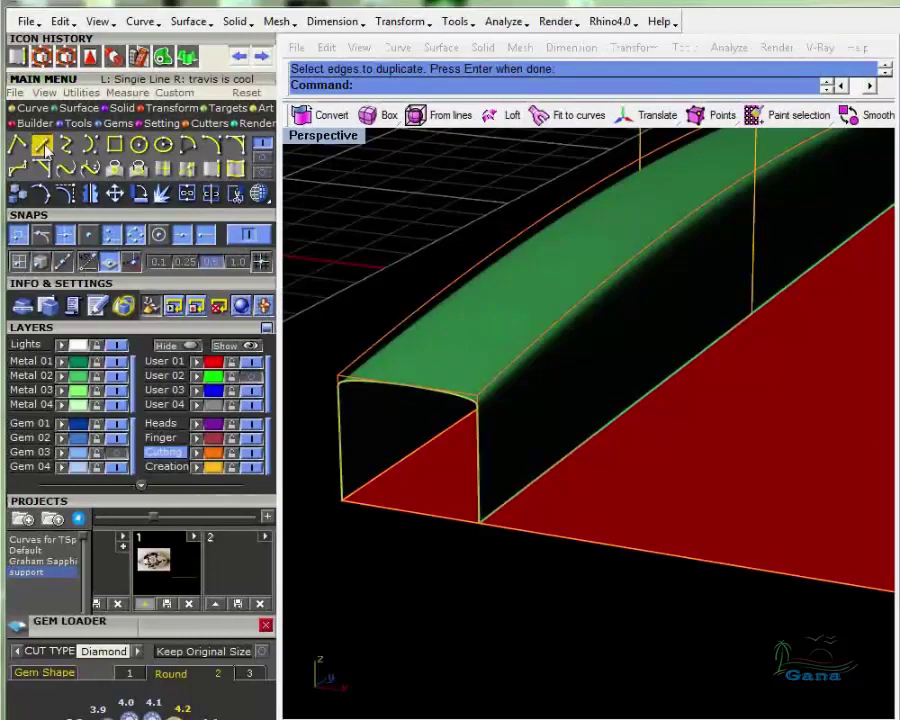
left_click(342, 501)
key("Escape")
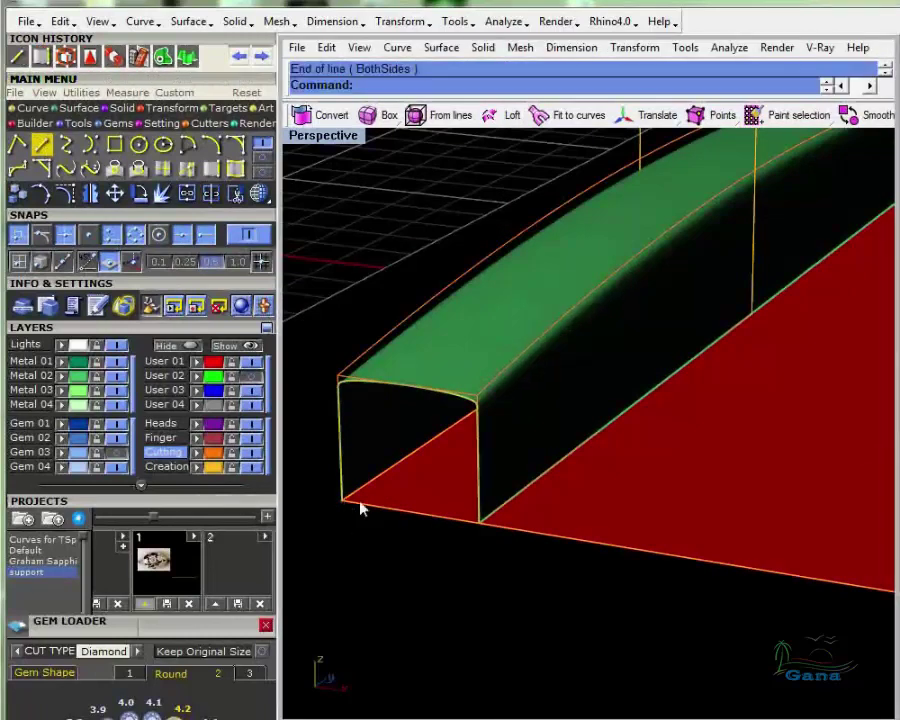
Move the duplicated profile curve from its lower outer corner to the midpoint of the bar's lower end edge
left_click(349, 390)
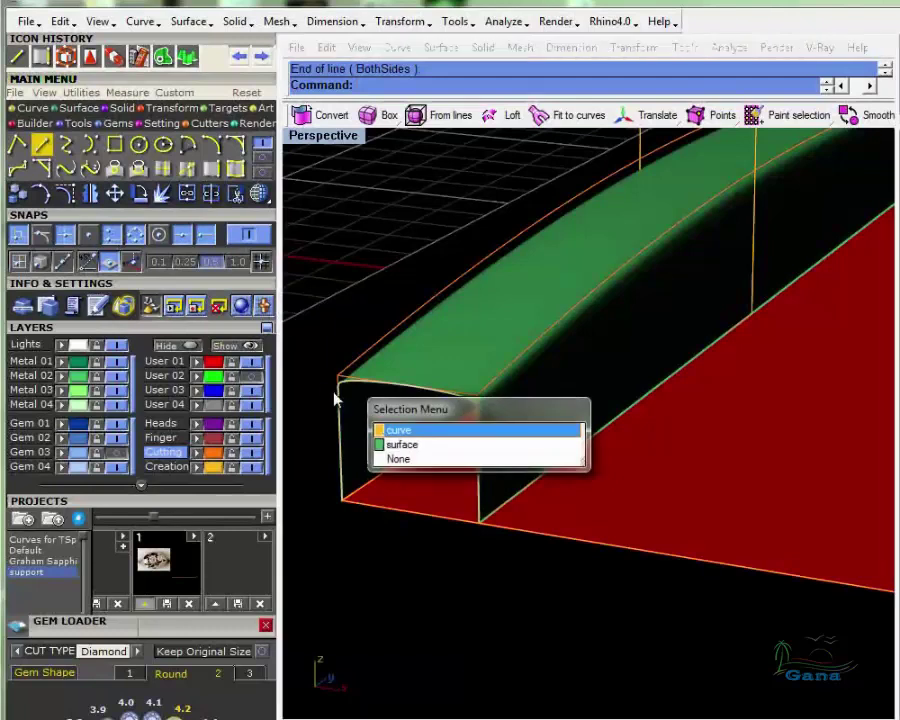
left_click(385, 429)
left_click(115, 193)
left_click(342, 501)
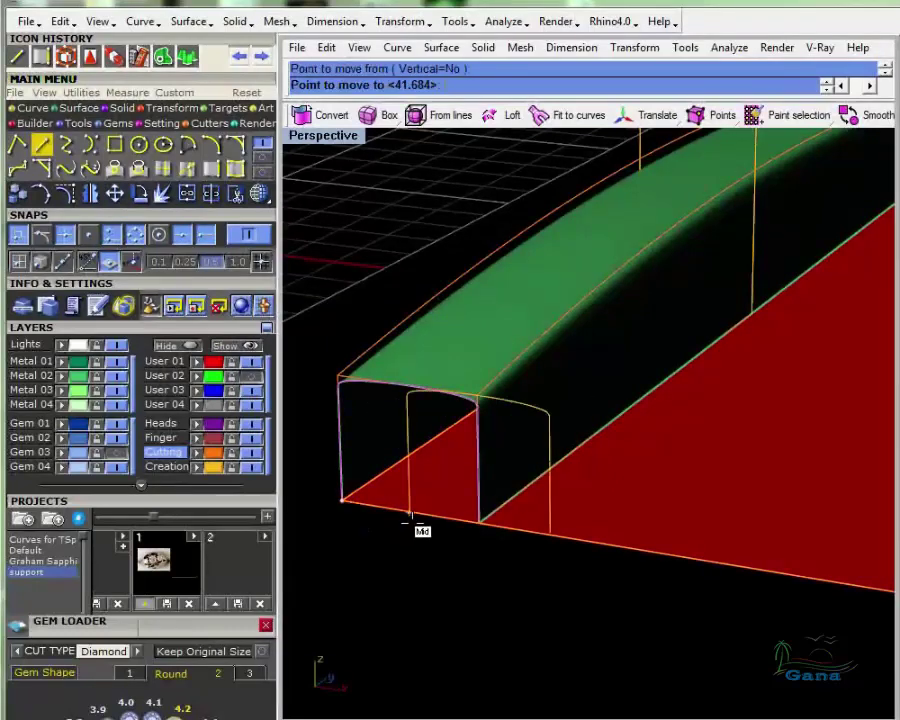
left_click(408, 516)
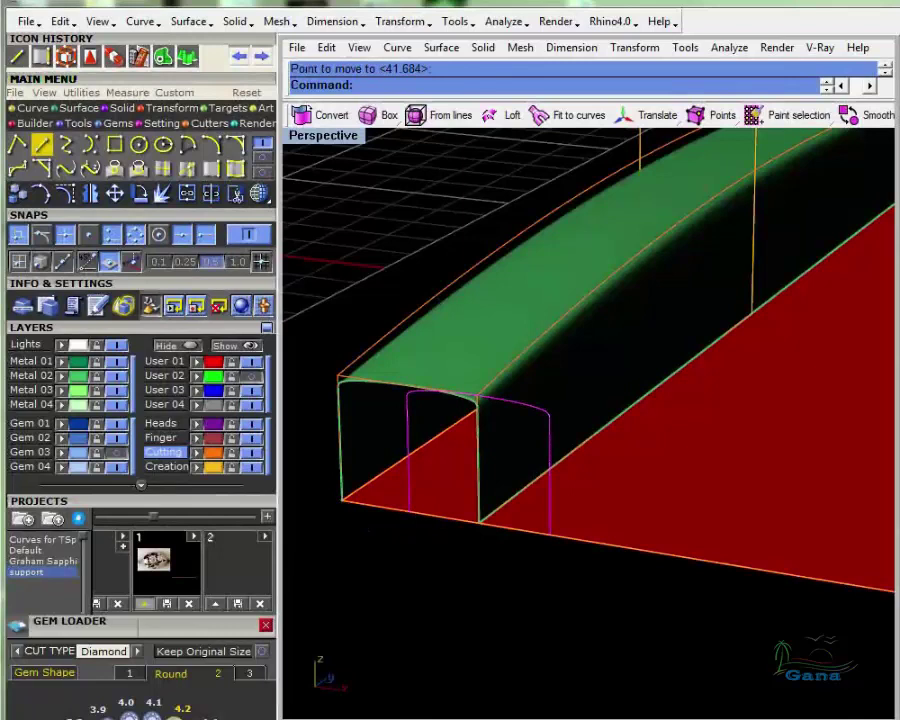
Rotate the profile curve about its foot at the midpoint so it runs parallel to the bar's length
left_click(139, 193)
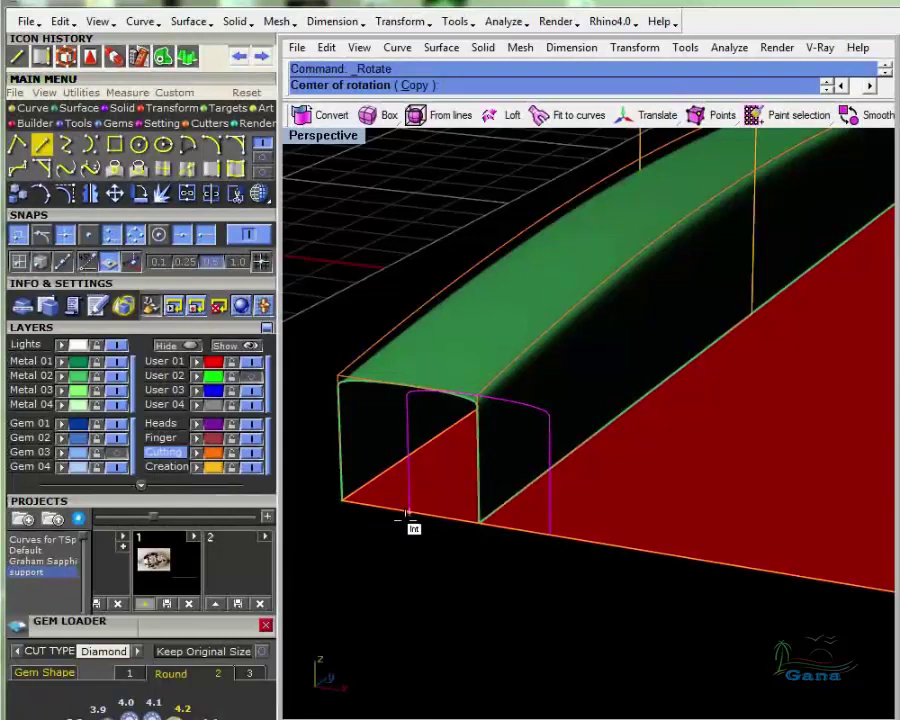
left_click(409, 512)
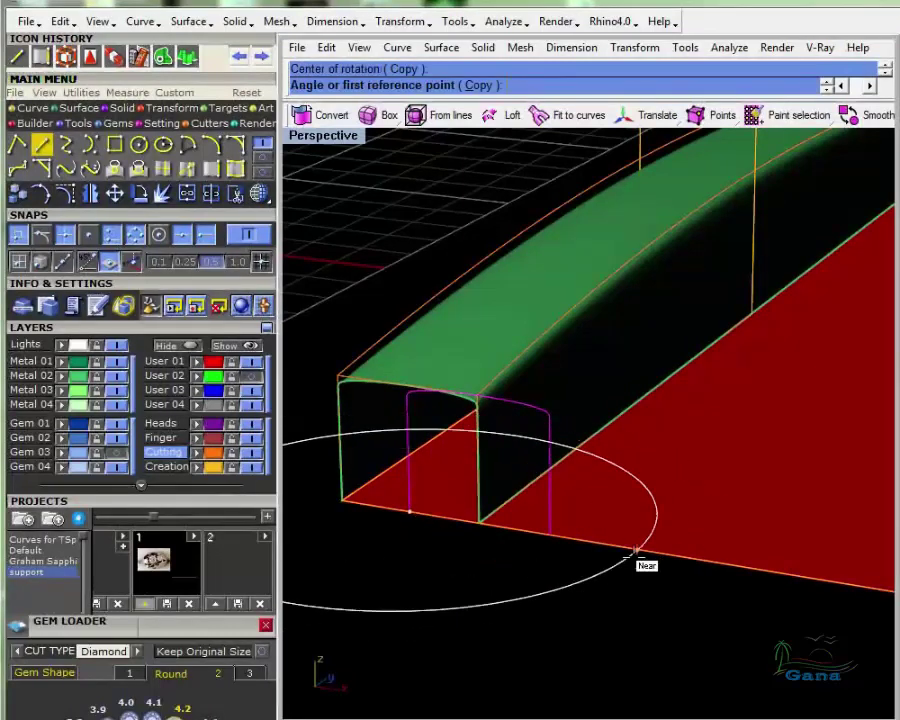
left_click(634, 548)
left_click(619, 370)
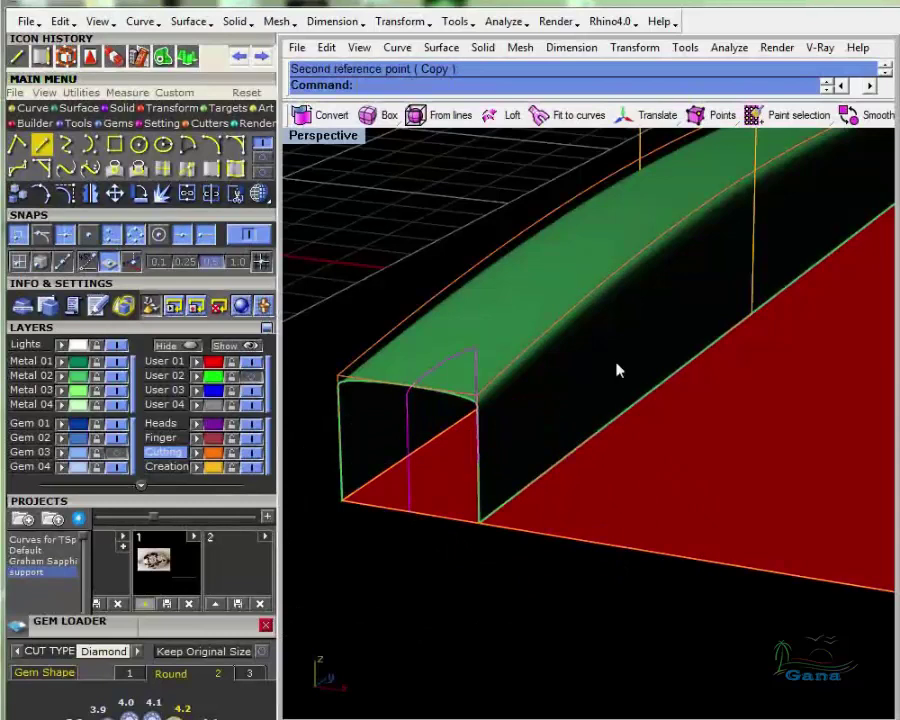
scroll(518, 459, "down", 5)
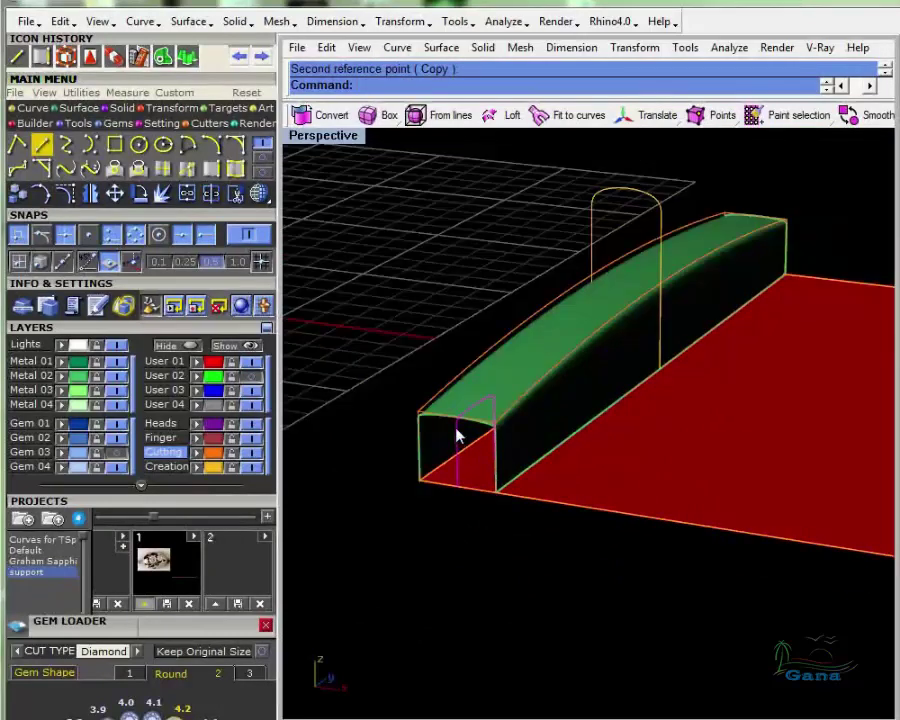
scroll(520, 474, "down", 4)
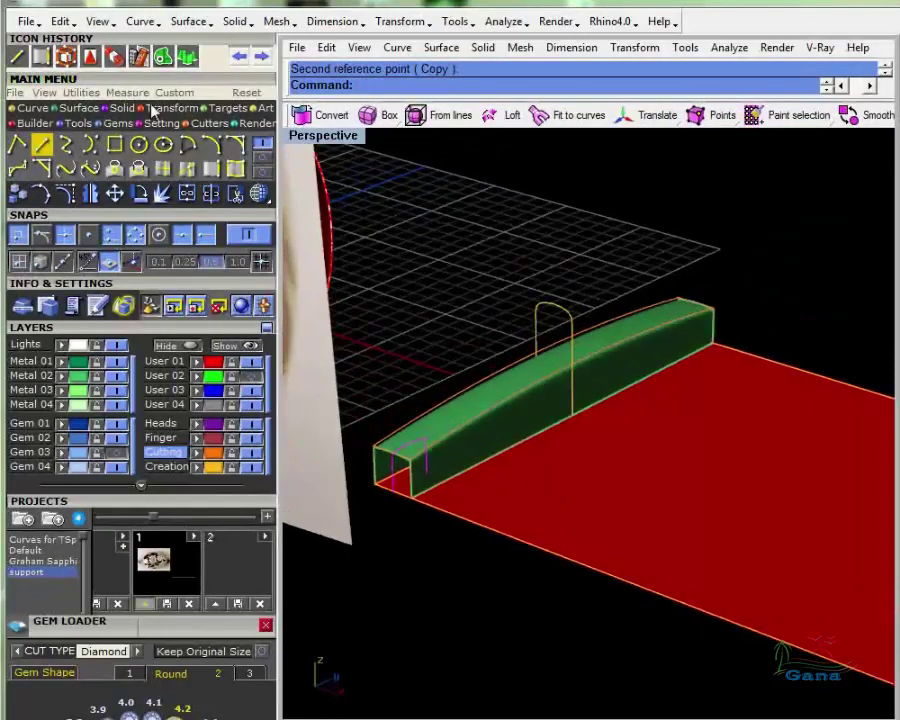
left_click(76, 108)
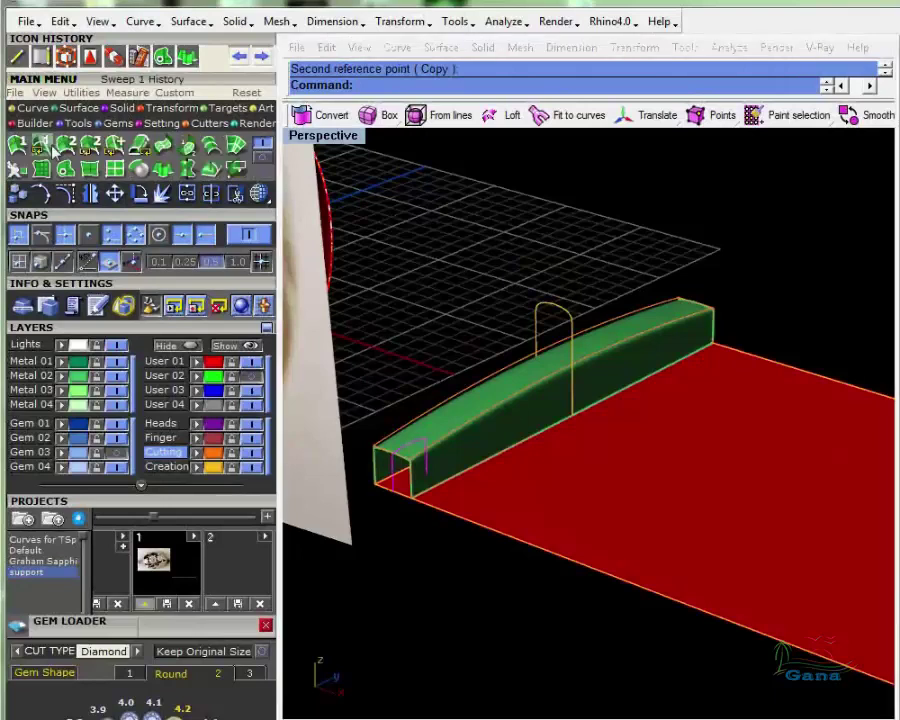
left_click(54, 148)
left_click(472, 534)
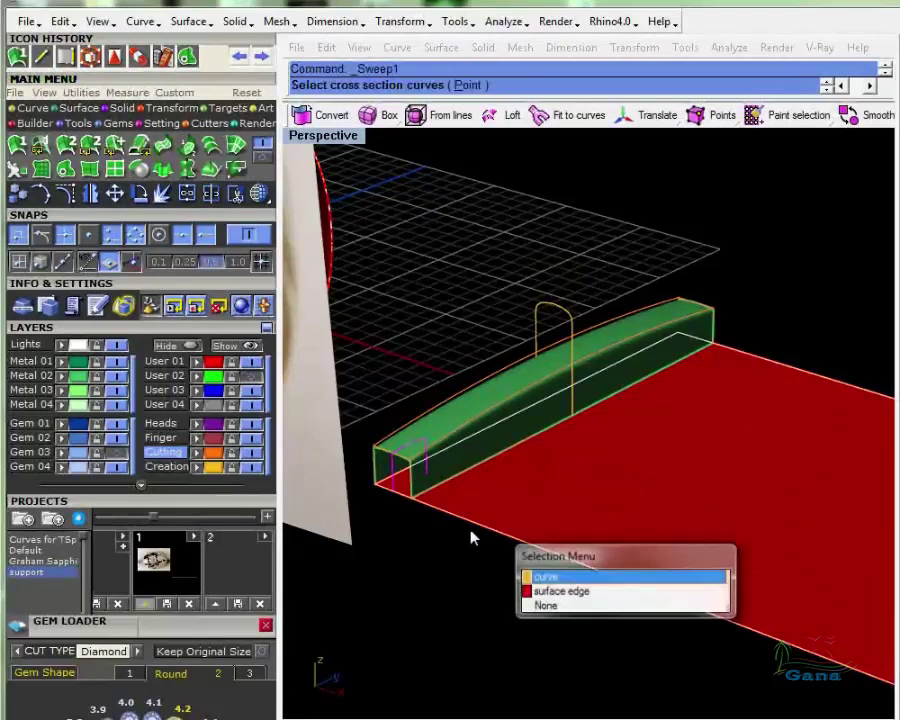
left_click(547, 592)
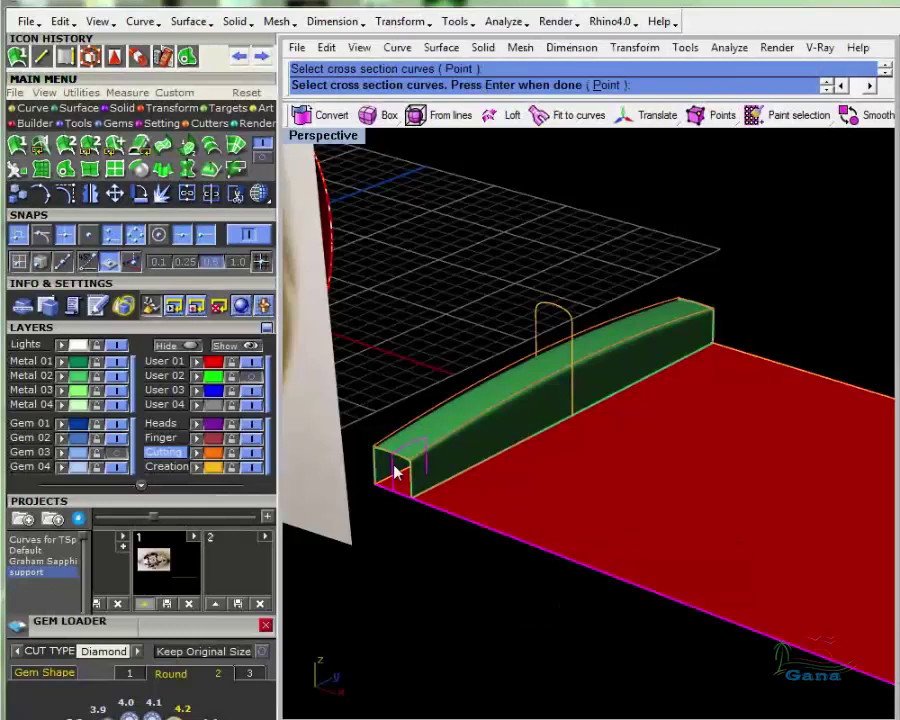
key("Escape")
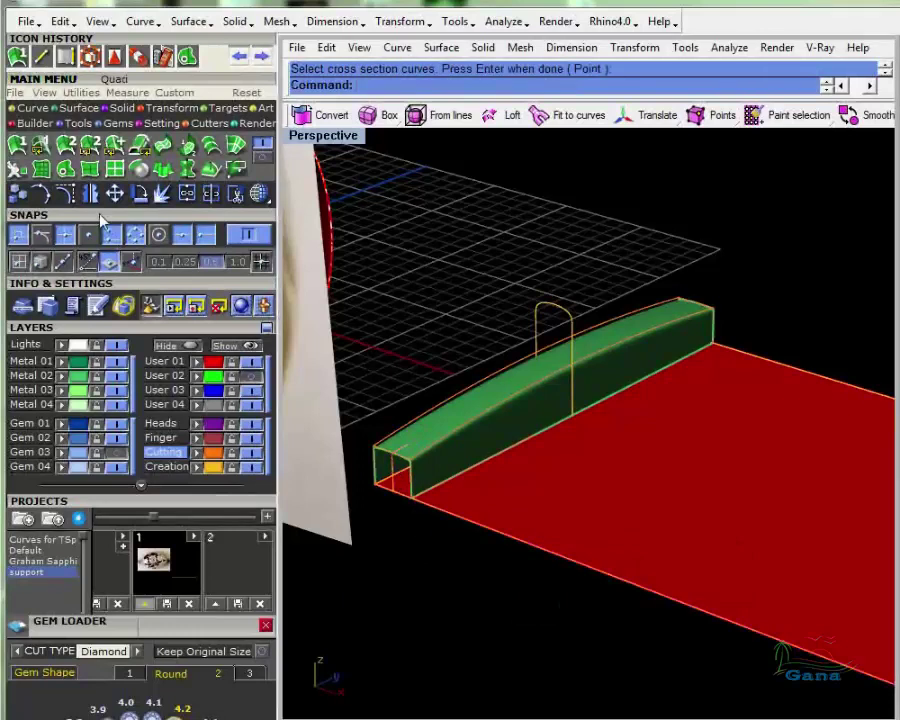
Sweep the small profile curve along the red surface's edge perpendicular to the bar, using Freeform style, and assign the result to Metal 02
left_click(17, 146)
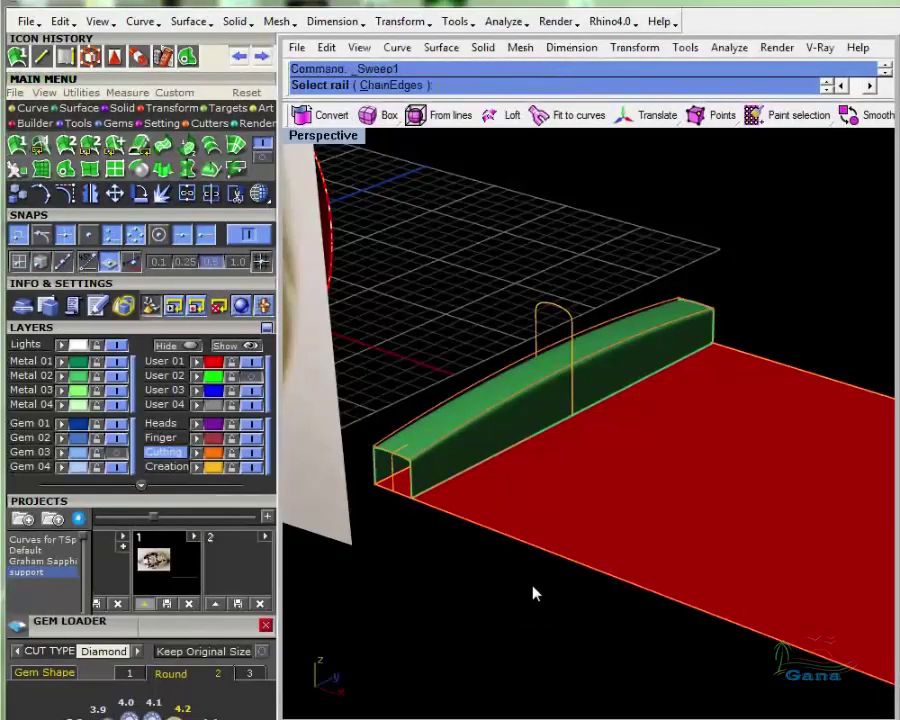
left_click(382, 484)
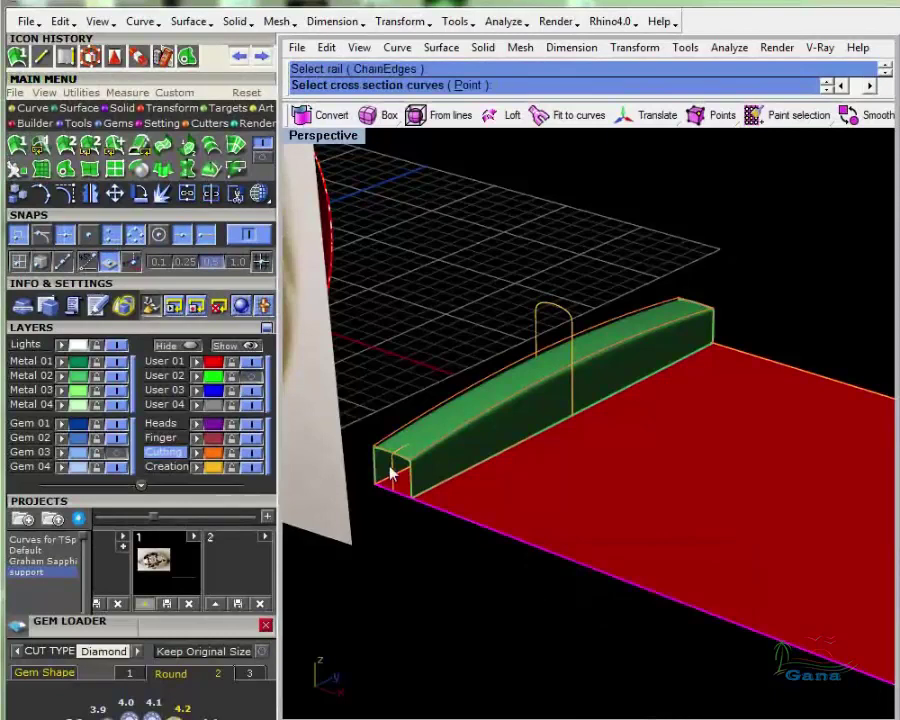
right_click(454, 522)
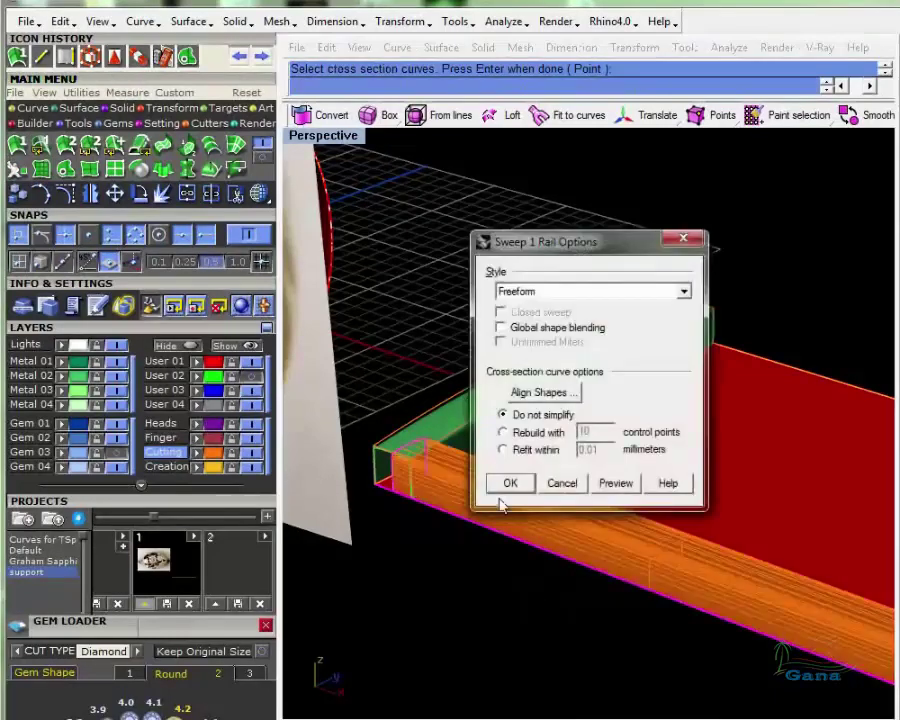
left_click(508, 484)
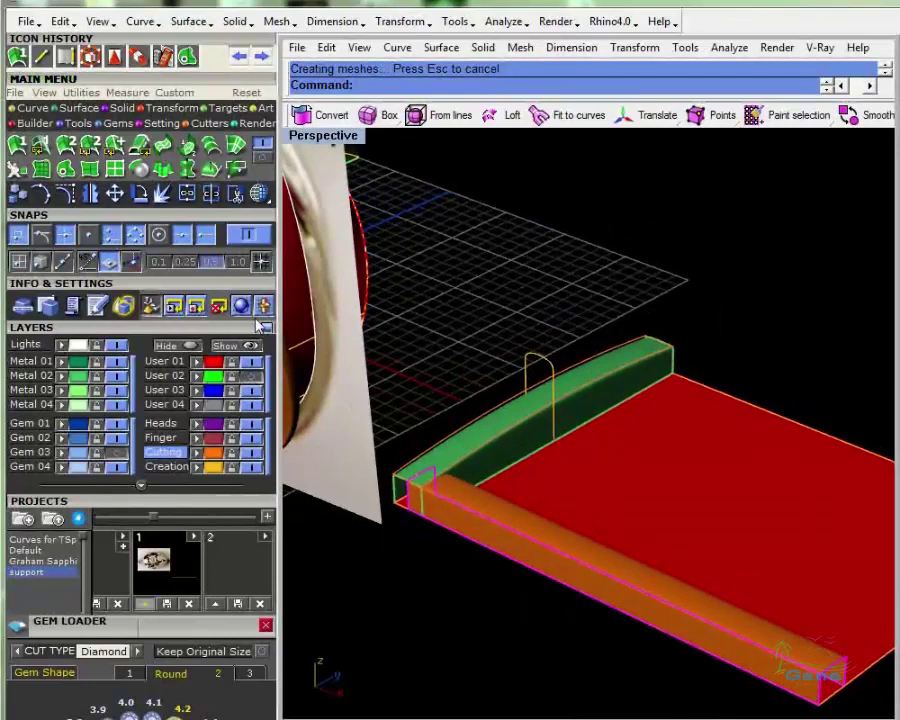
left_click(63, 376)
Examine the swept bar and the flowed bands against the reference ring images from several angles
scroll(480, 515, "down", 3)
right_click_drag(480, 515, 464, 454)
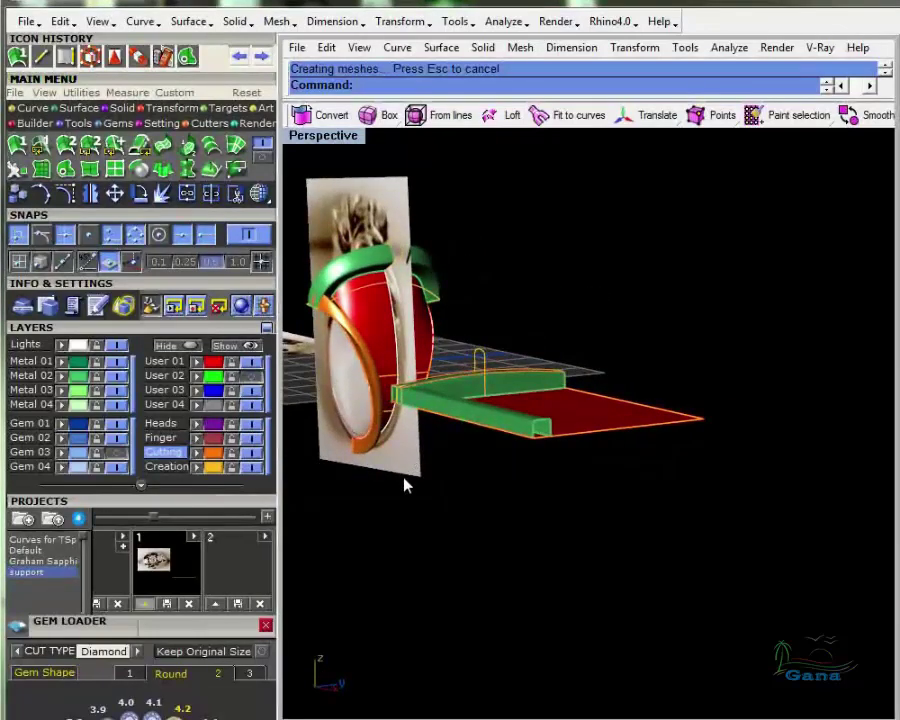
scroll(356, 354, "up", 4)
right_click_drag(377, 388, 378, 448)
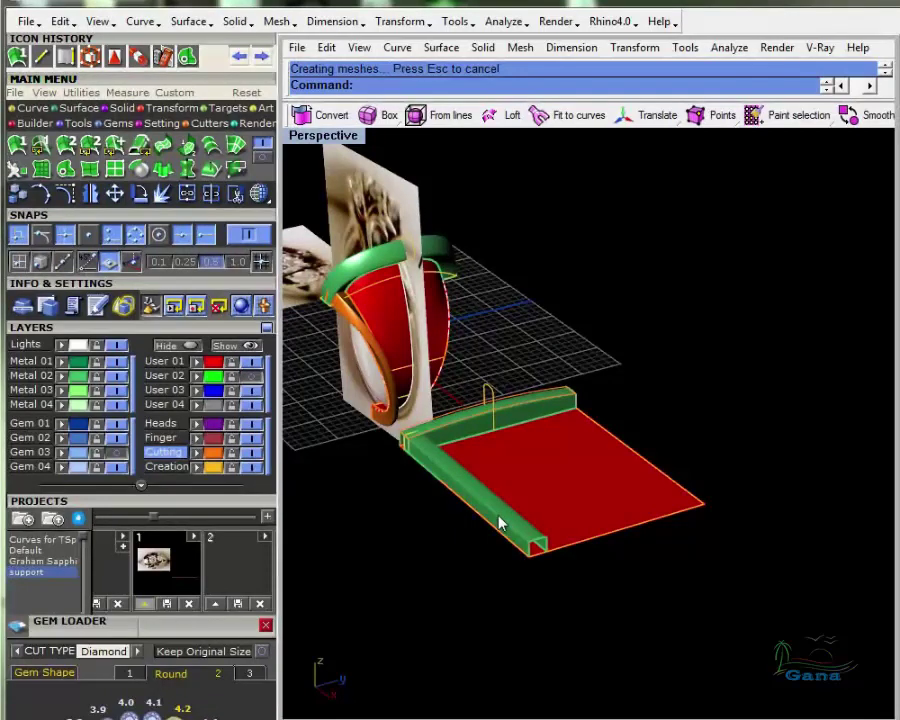
scroll(405, 474, "down", 6)
right_click_drag(406, 474, 637, 492)
right_click_drag(520, 404, 556, 458)
scroll(456, 367, "up", 7)
scroll(516, 396, "up", 3)
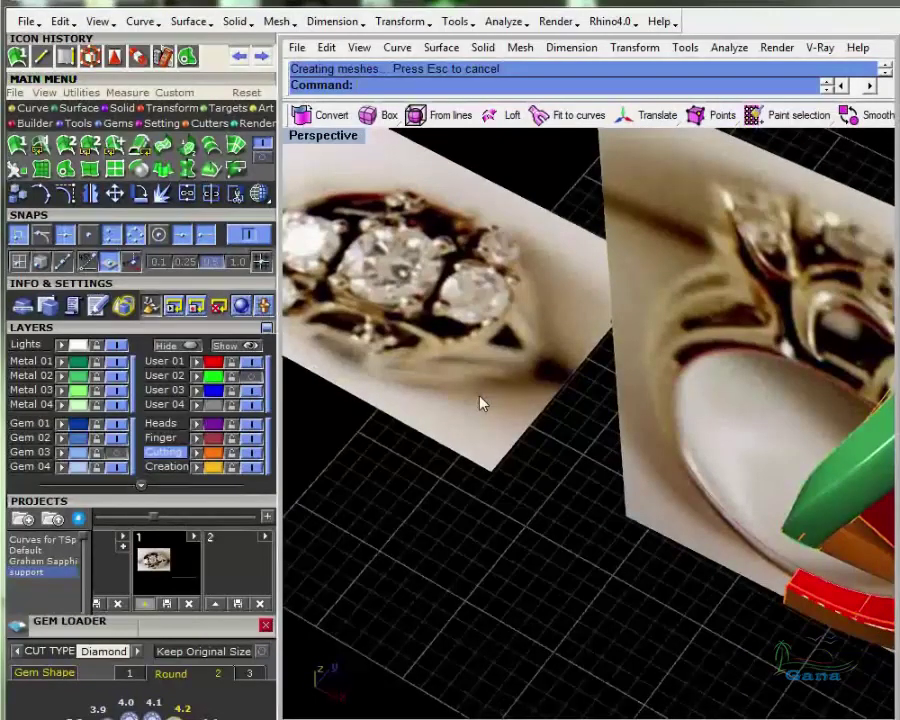
scroll(490, 410, "down", 5)
right_click_drag(502, 416, 597, 466)
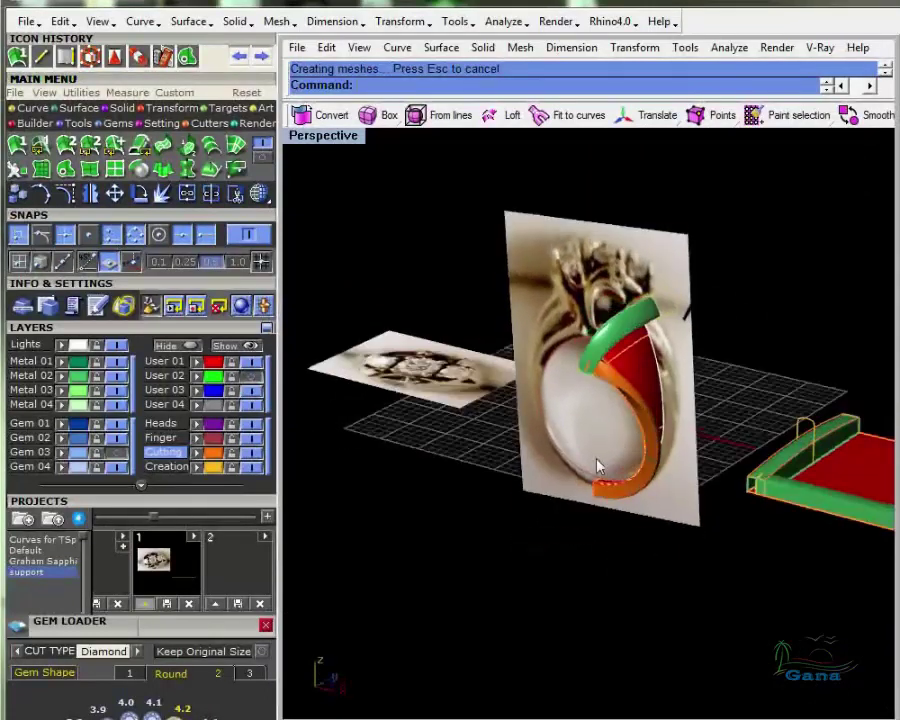
Hide the Metal 02 and User 01 layers and compare the orange flowed band with the upright ring image
left_click(116, 377)
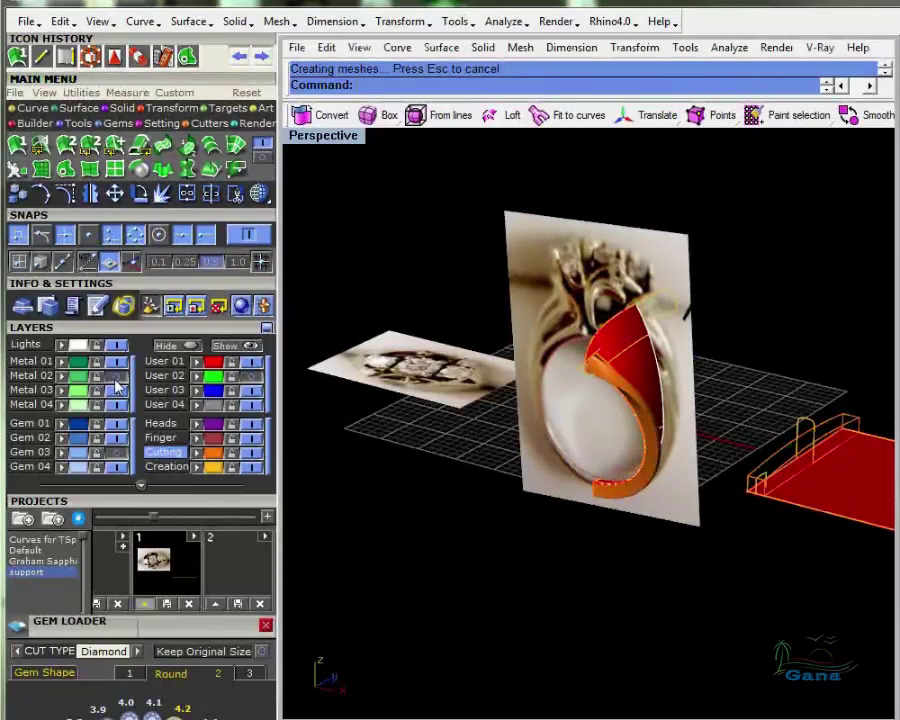
right_click_drag(580, 412, 625, 345)
scroll(625, 345, "up", 5)
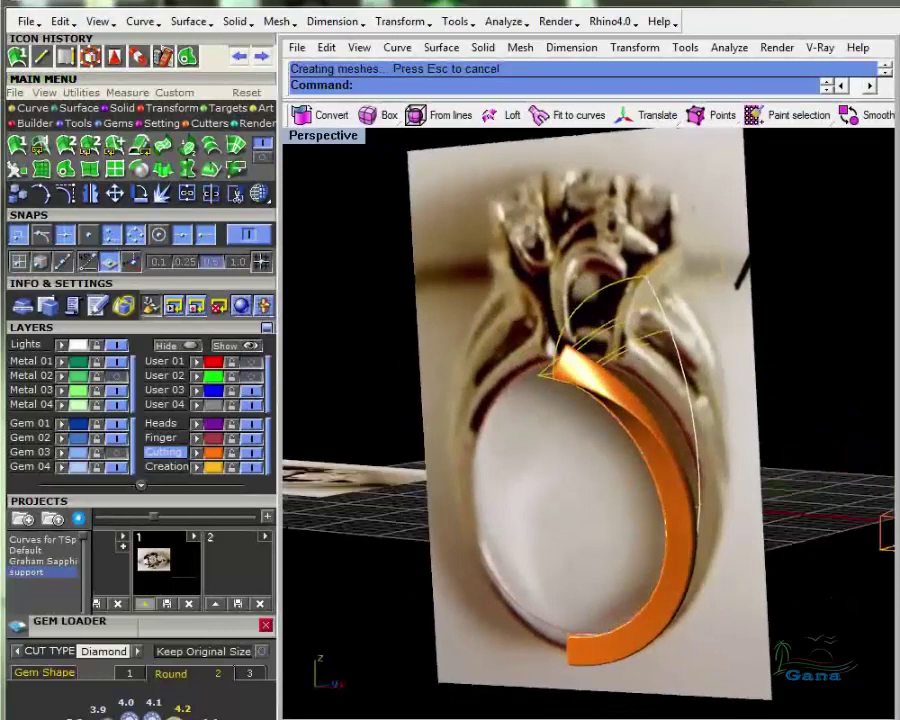
right_click_drag(625, 345, 636, 416)
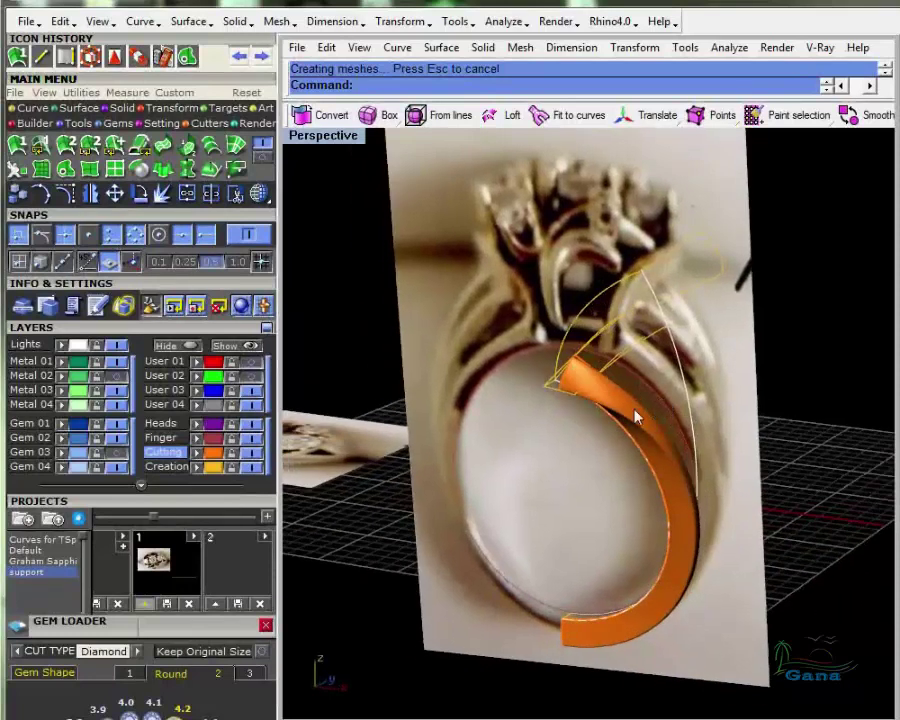
Delete the orange flowed band from the ring and show the Metal 02 layer again
scroll(636, 416, "down", 7)
right_click_drag(662, 464, 560, 480, "shift")
left_click(566, 400)
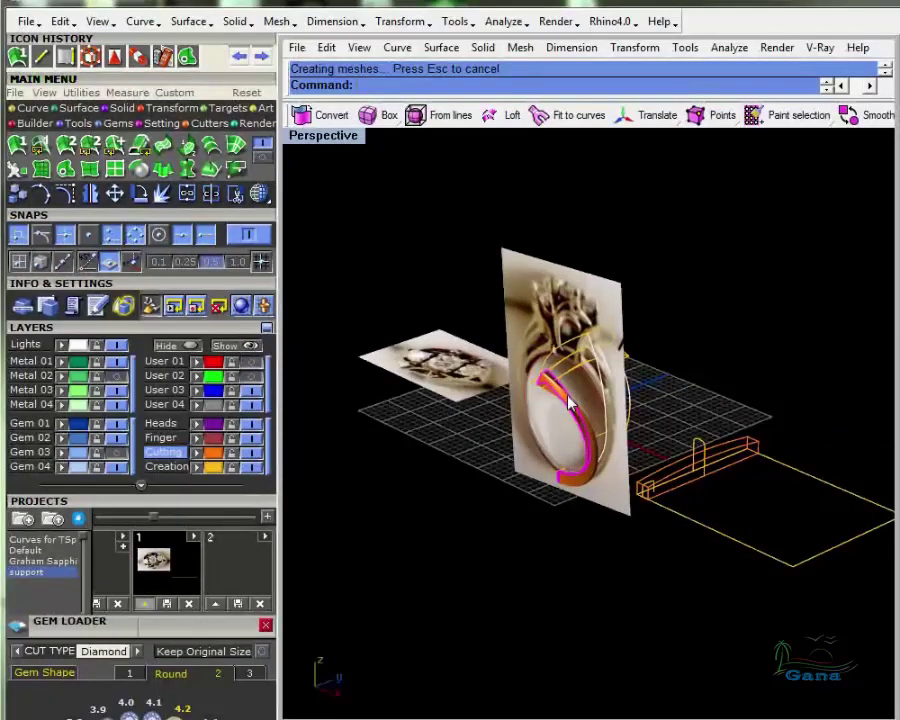
key("Delete")
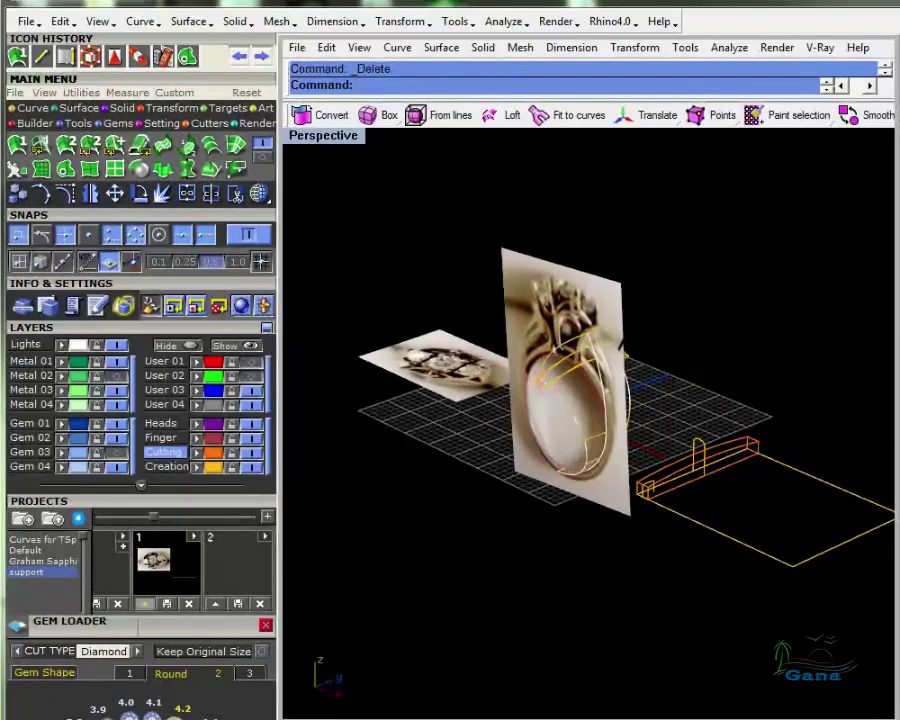
left_click(117, 378)
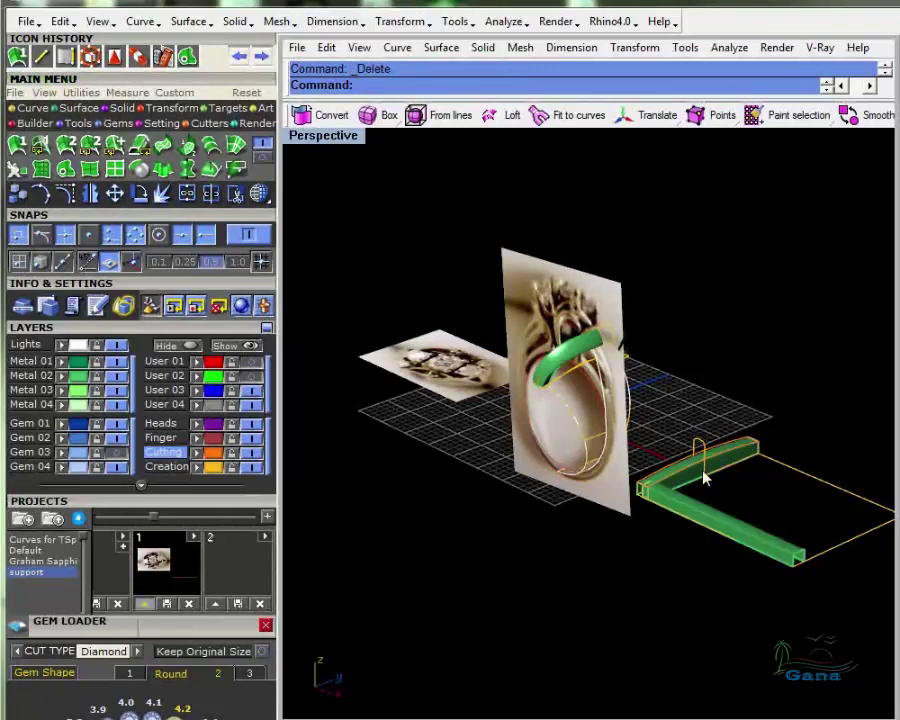
right_click_drag(705, 478, 560, 499)
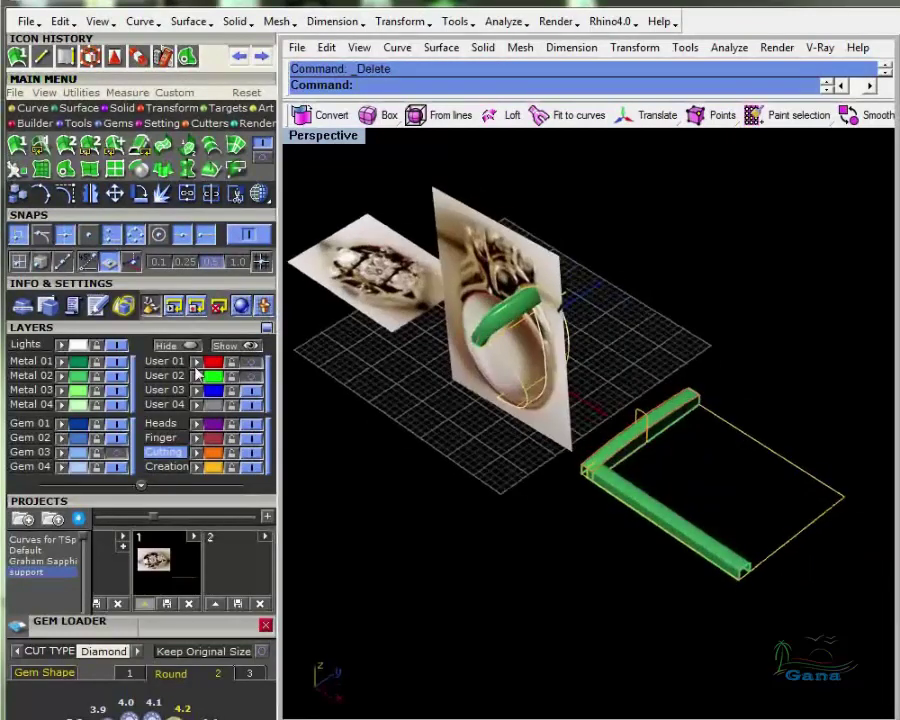
left_click(250, 364)
left_click(250, 366)
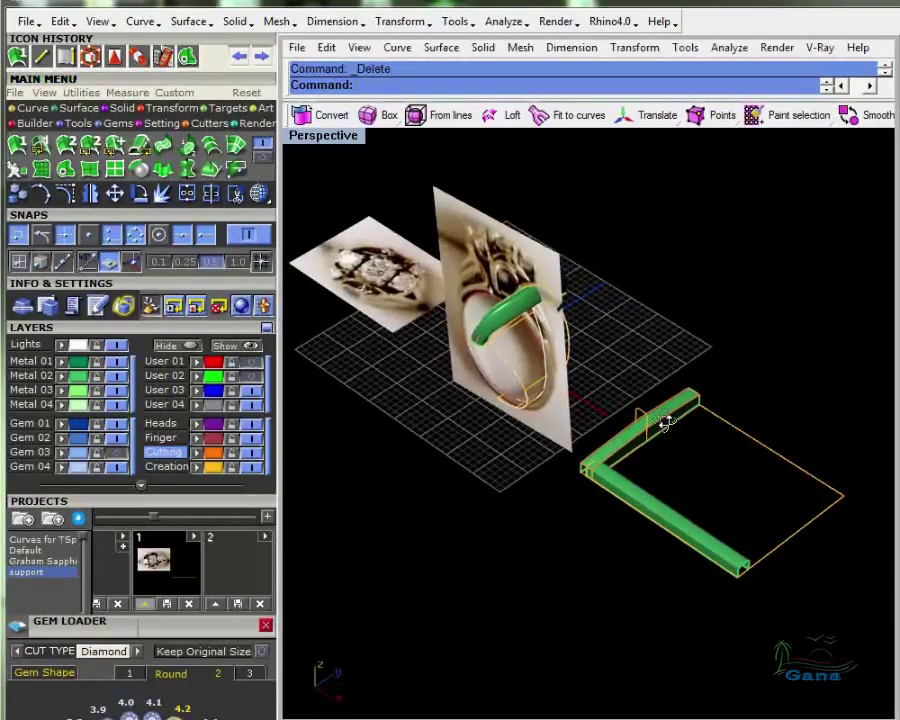
Delete the straight swept bar that runs perpendicular to the arched bar
right_click_drag(665, 422, 678, 523)
scroll(510, 334, "up", 6)
right_click_drag(678, 523, 646, 522, "shift")
left_click(646, 522)
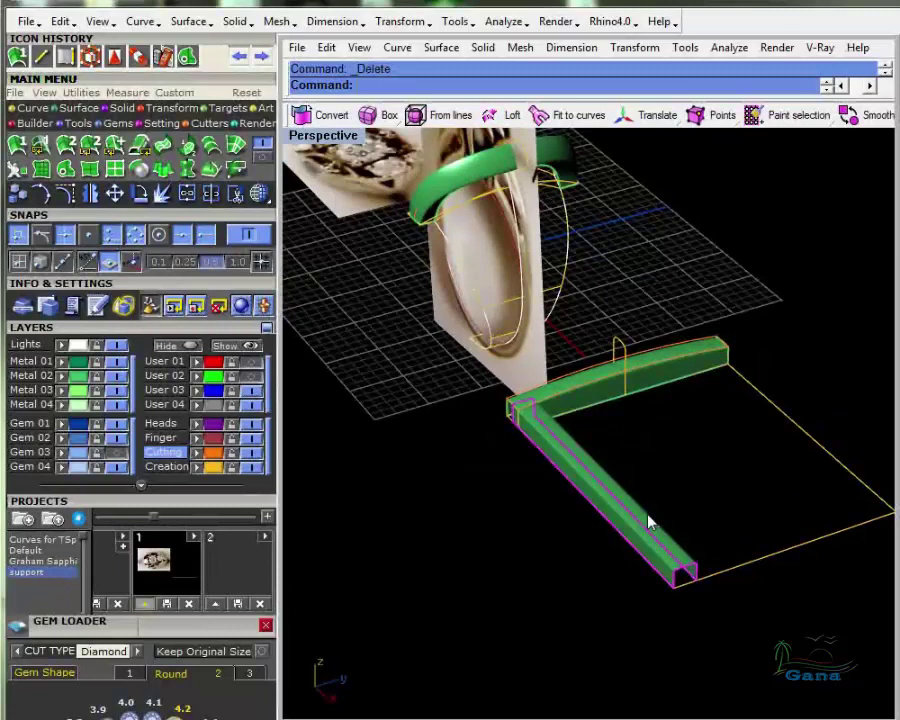
key("Delete")
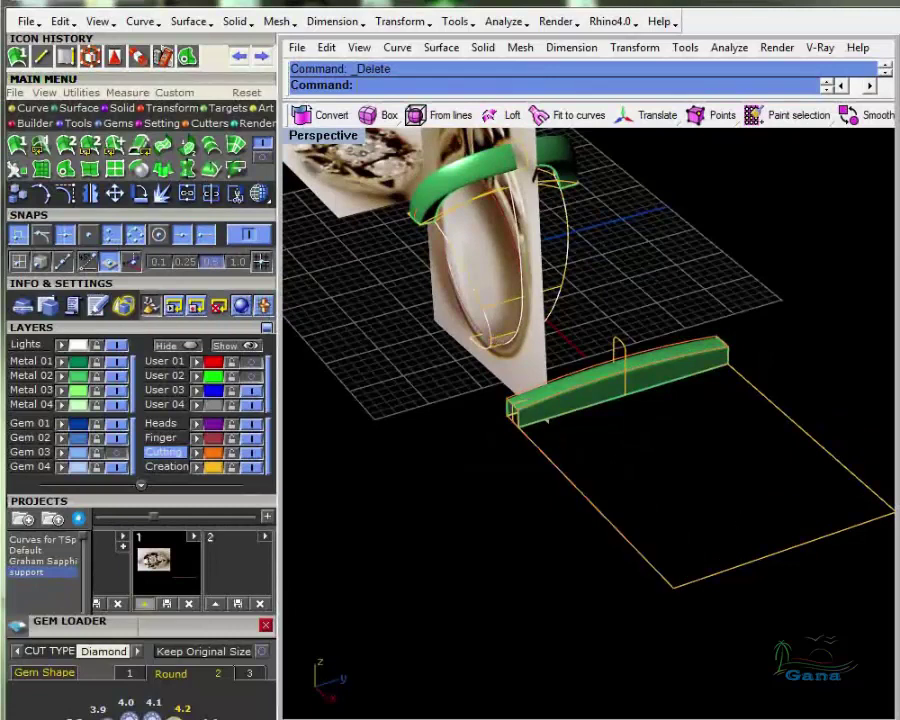
Split the small profile curve at the bar's near end at the middle of its top, using the Point option
scroll(540, 407, "up", 5)
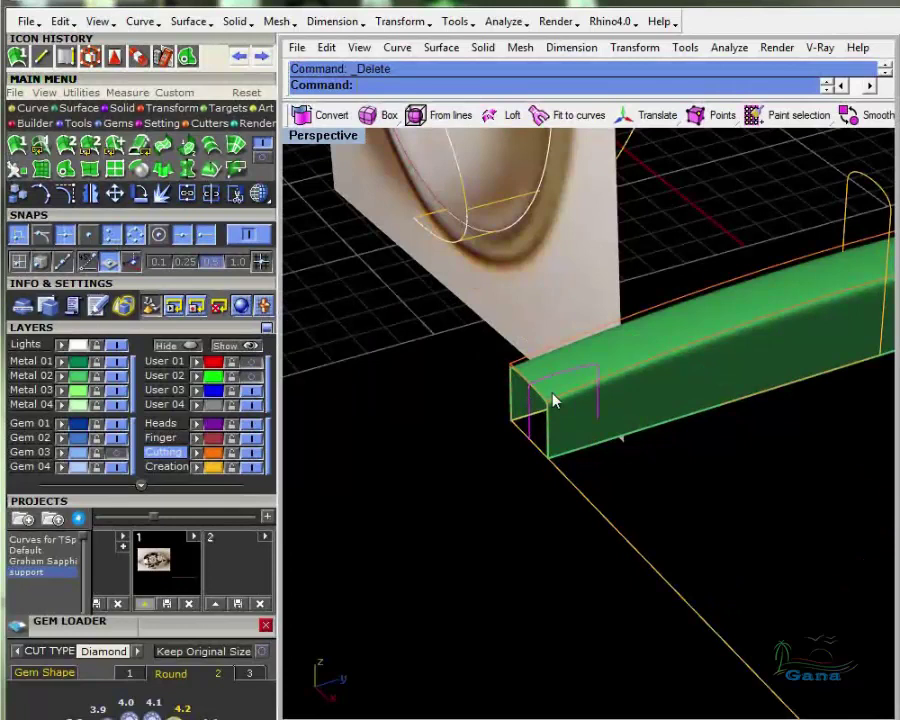
left_click(264, 176)
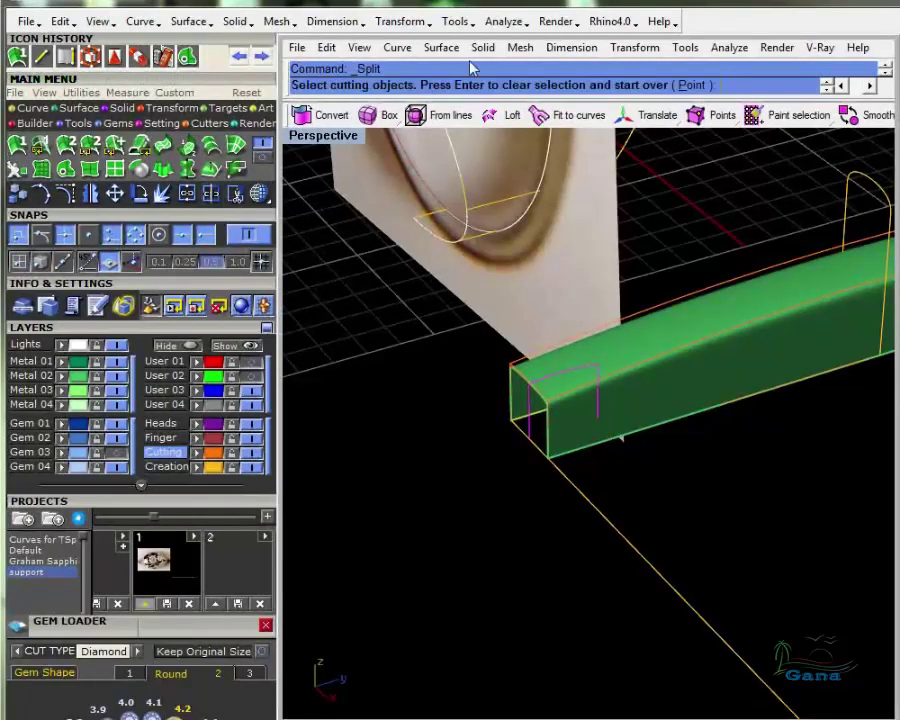
left_click(689, 85)
left_click(565, 371)
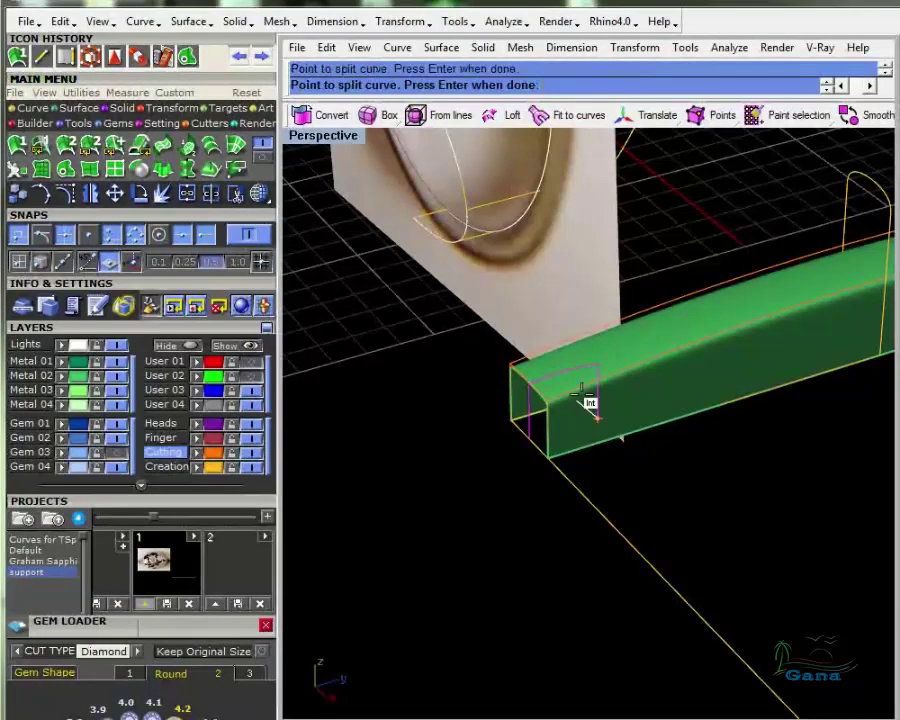
right_click(418, 358)
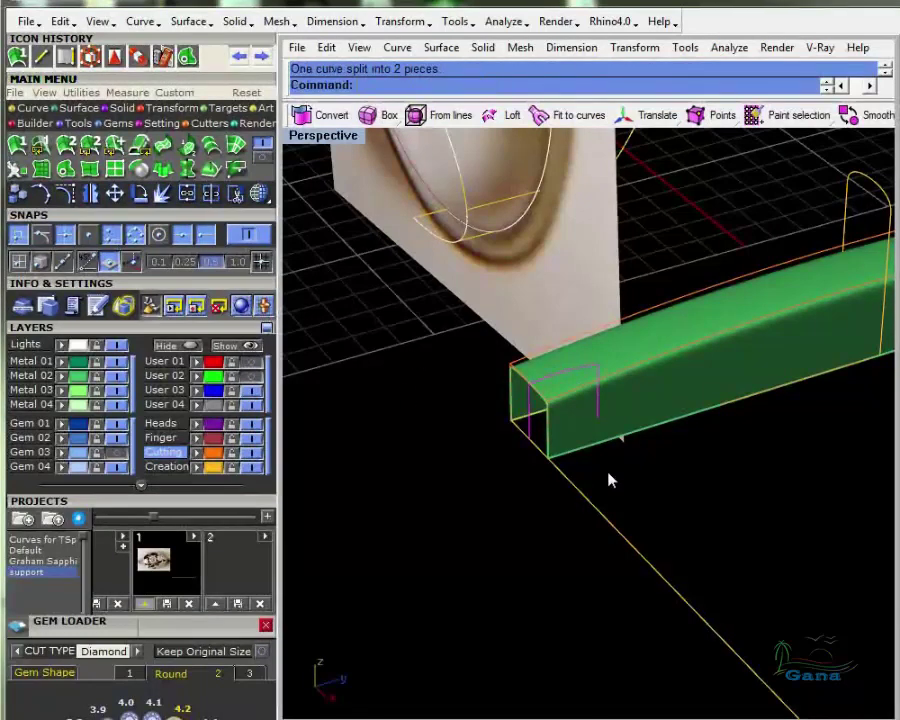
Move the inner half of the split profile from its foot to the midpoint of the lower edge at the bar's opposite end
left_click(600, 388)
left_click(629, 428)
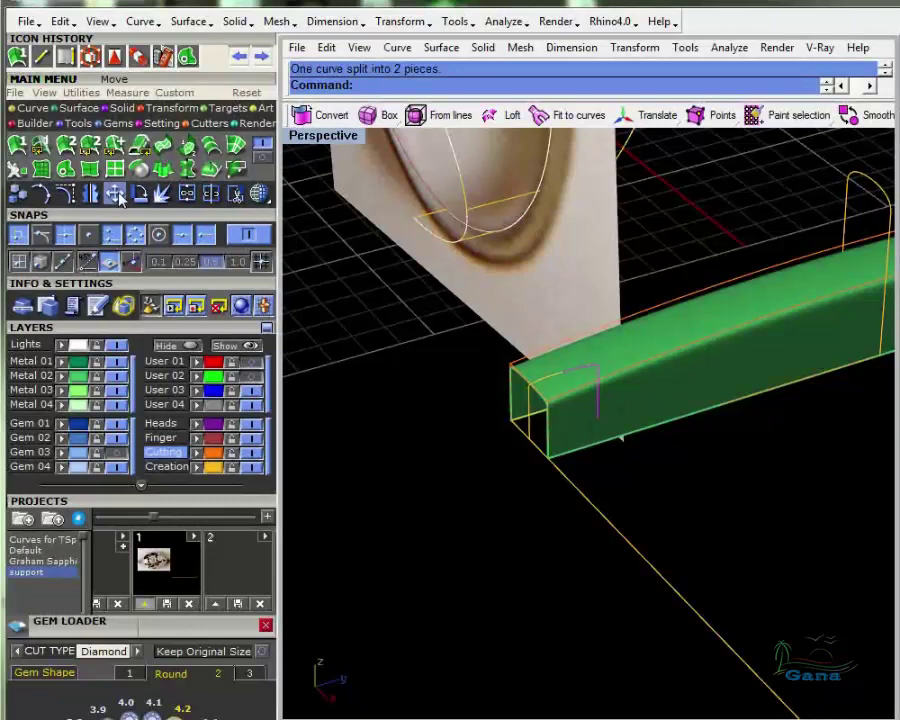
left_click(82, 143)
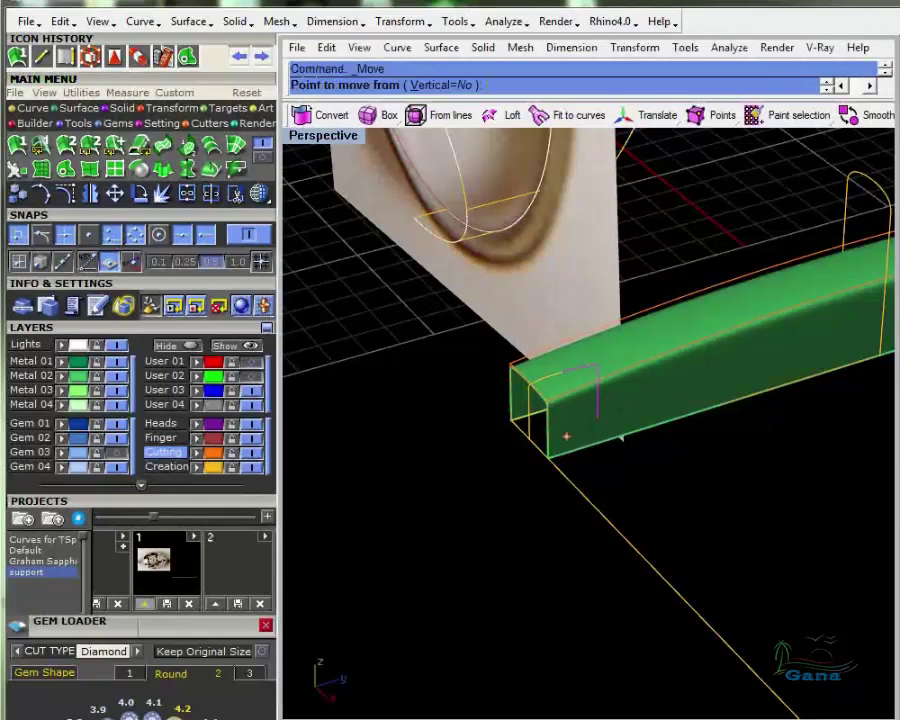
left_click(598, 417)
scroll(686, 406, "down", 6)
right_click_drag(760, 410, 545, 470)
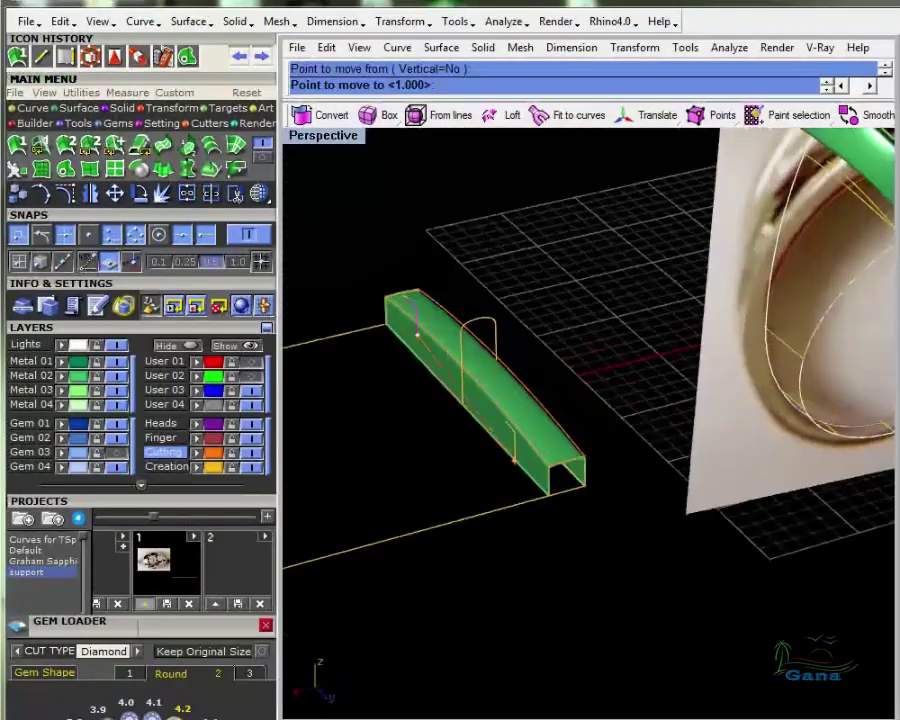
left_click(557, 484)
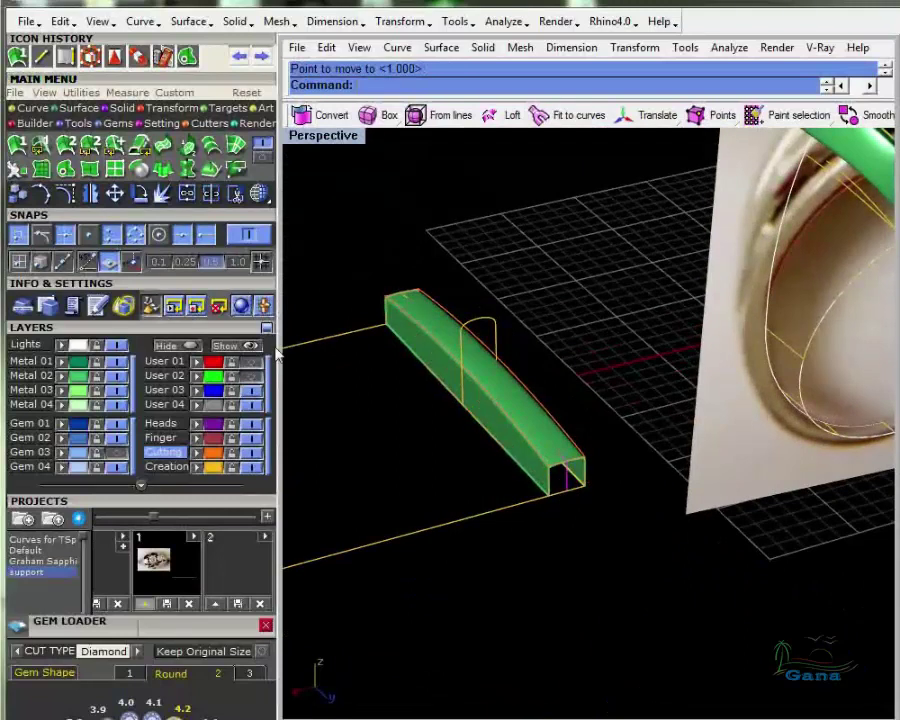
Hide the Metal 02 layer and draw a straight line between the upper ends of the two half profiles at the bar's ends
left_click(367, 410)
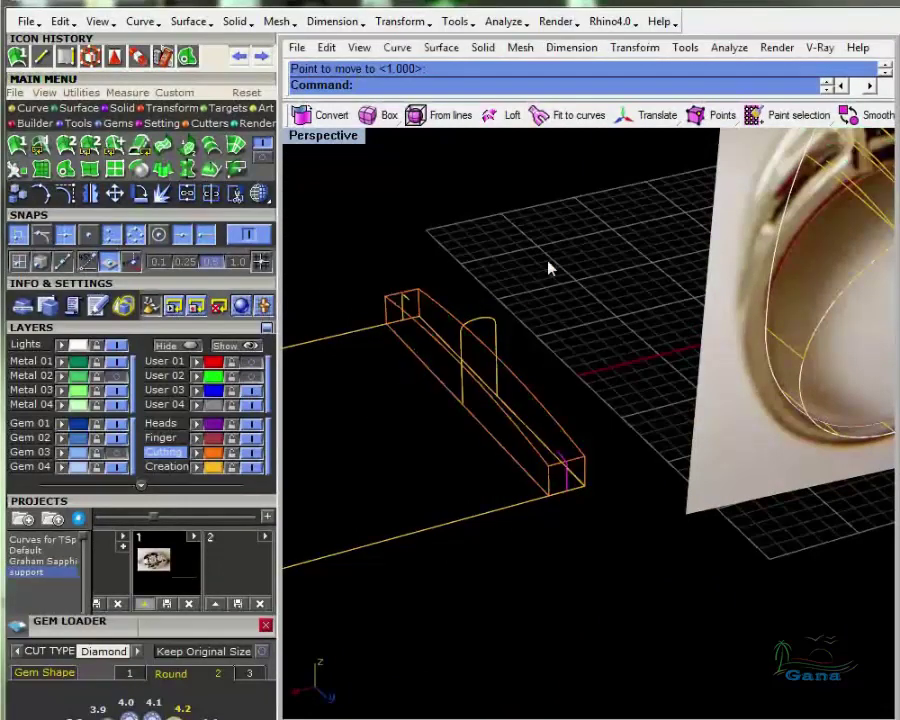
left_click(76, 142)
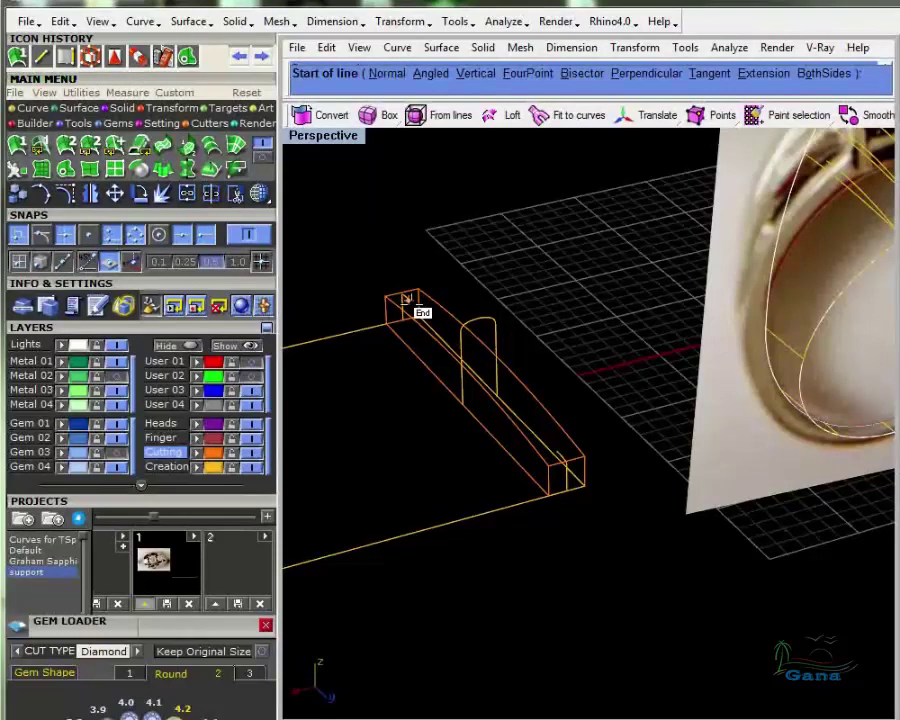
left_click(408, 299)
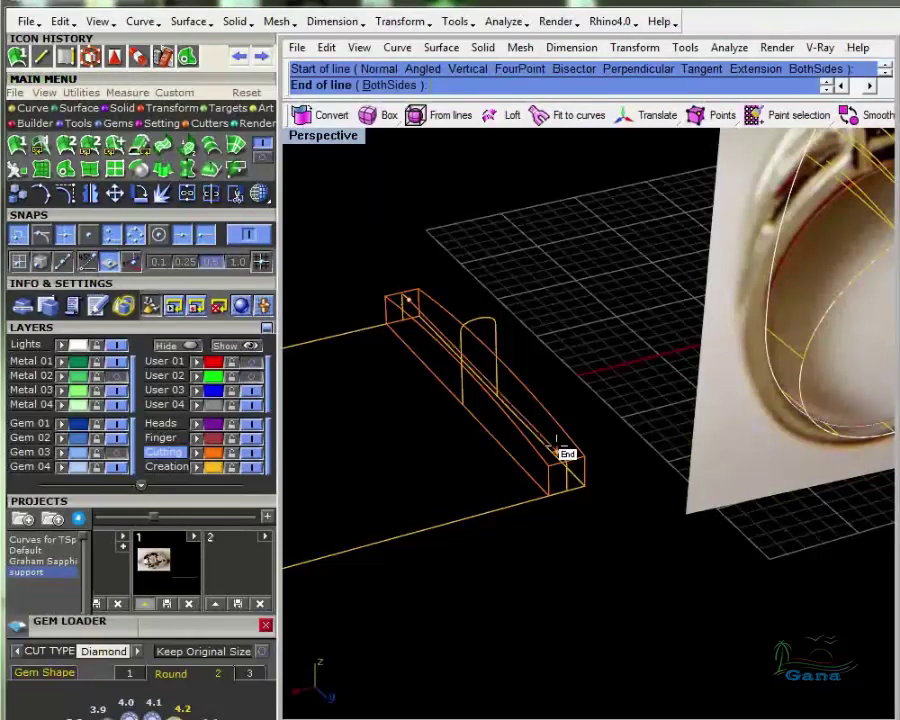
left_click(557, 448)
Join the connecting line and the two end half profiles into one open curve
scroll(468, 372, "up", 2)
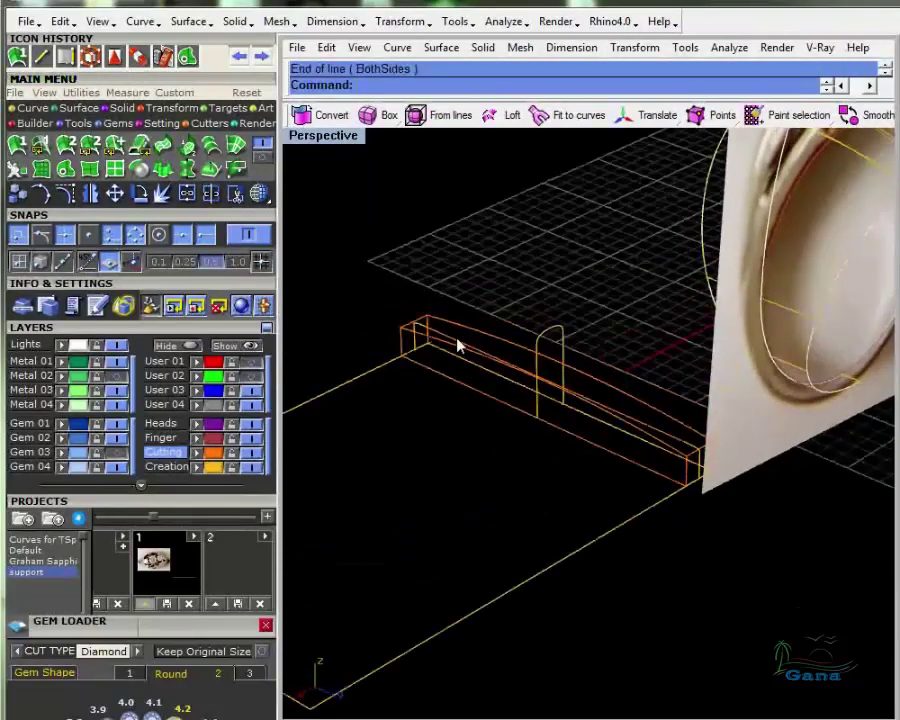
scroll(436, 336, "up", 2)
left_click(394, 314, "shift")
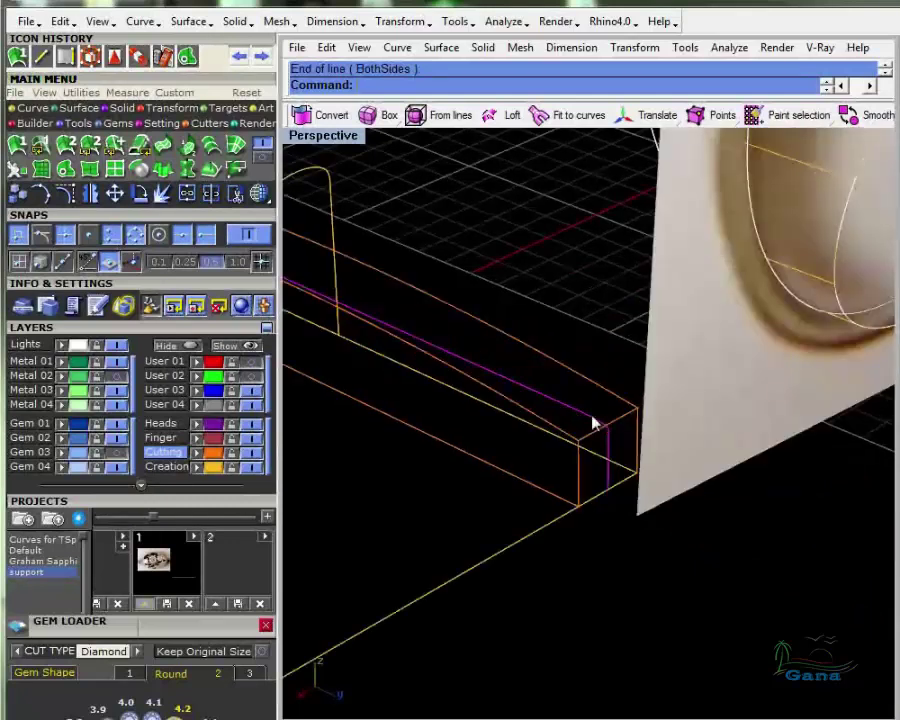
left_click(188, 196)
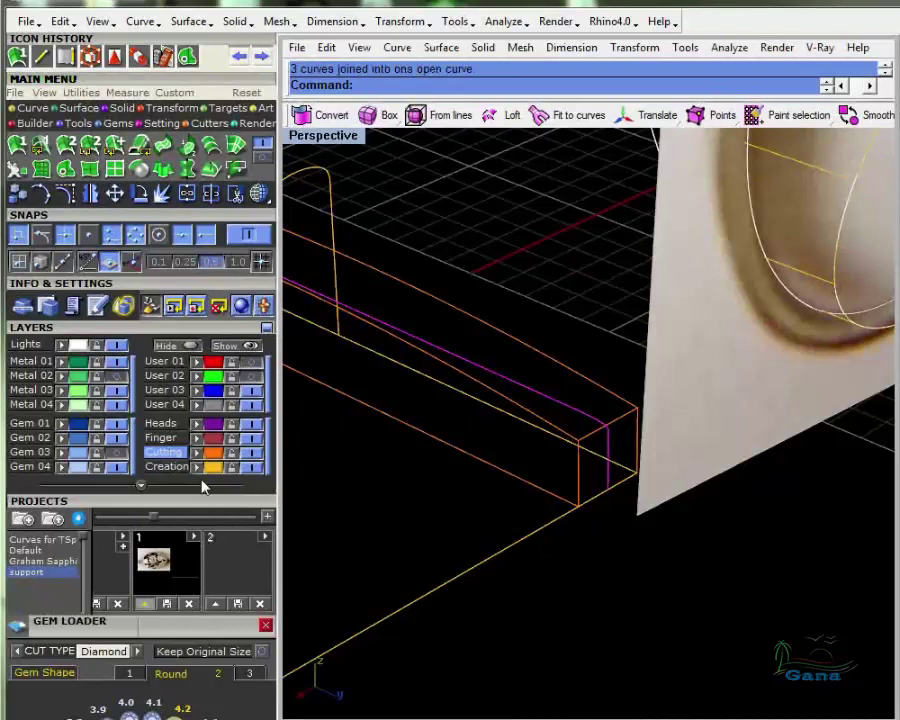
scroll(678, 312, "down", 9)
scroll(580, 414, "down", 4)
left_click(486, 394)
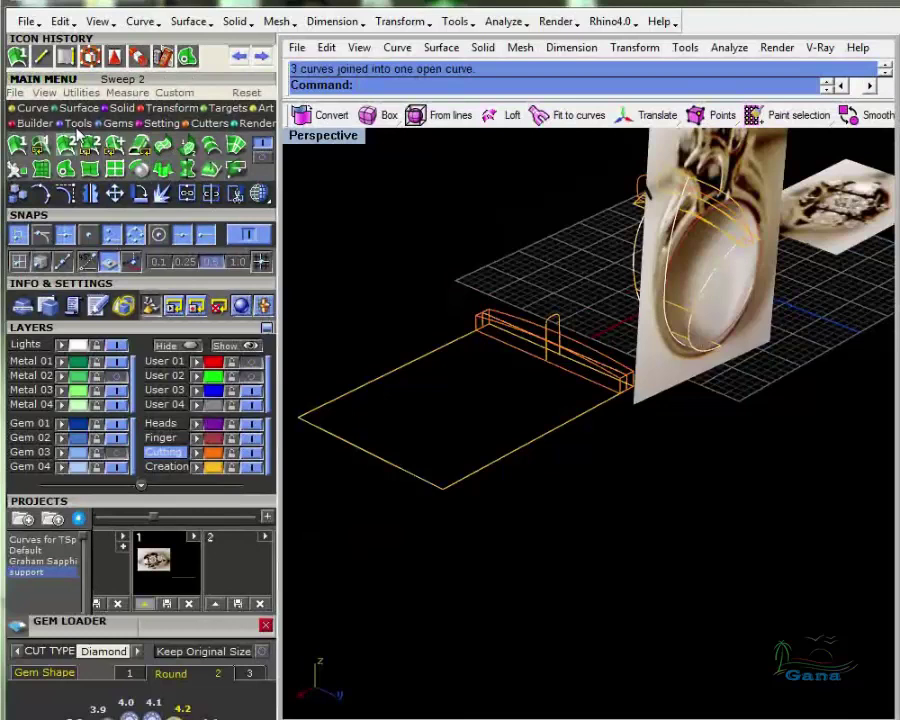
Explode the large base rectangle beside the bar into separate line segments
left_click(45, 140)
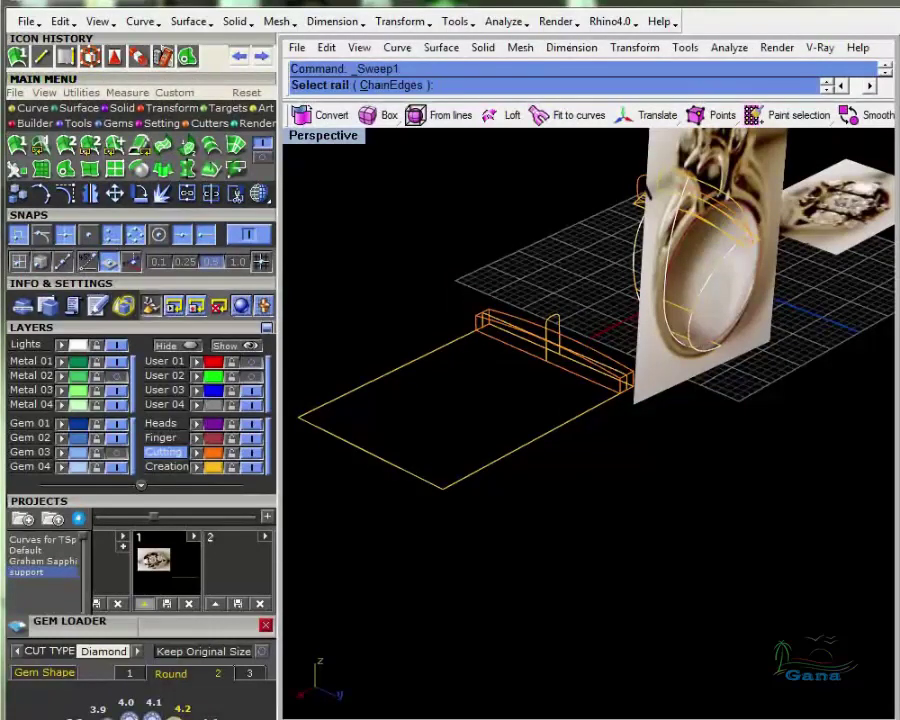
left_click(454, 351)
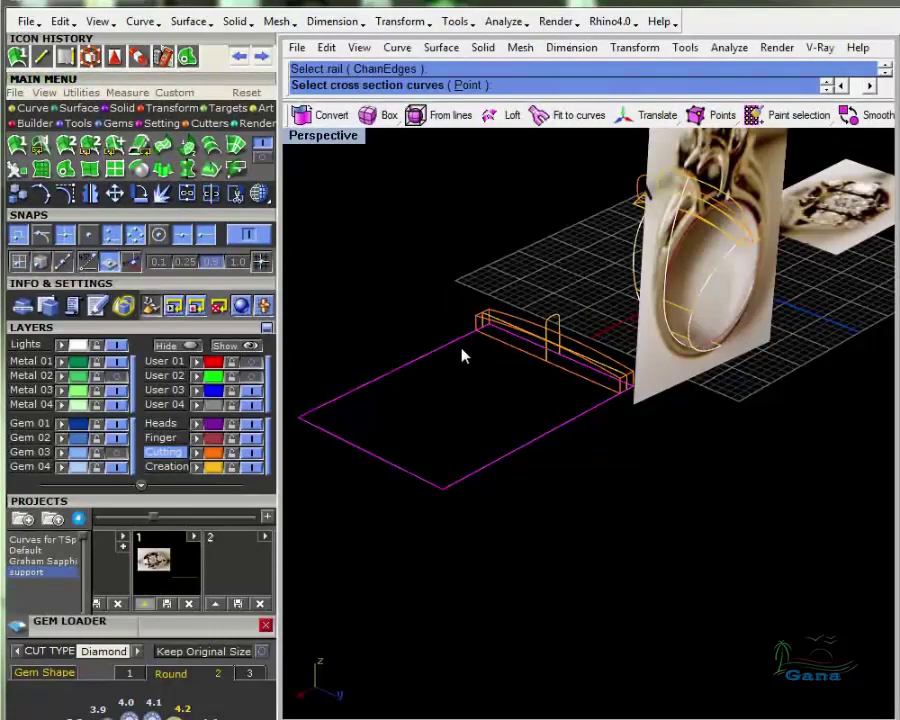
key("ctrl+e")
key("Escape")
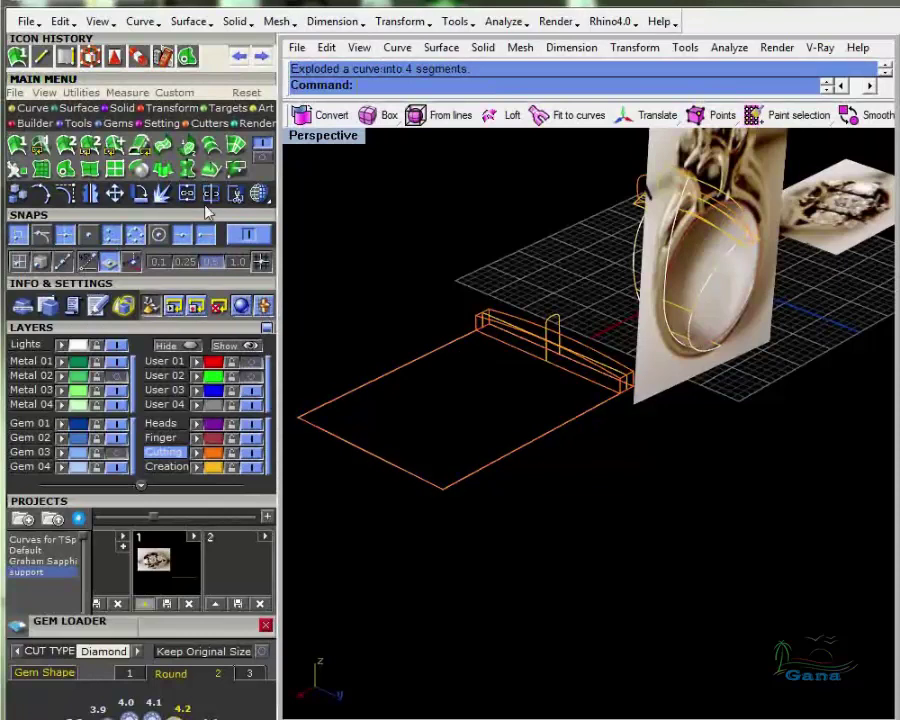
Sweep the joined profile along the rectangle's two long sides with Sweep 2 Rails, using Do not simplify and Maintain height
left_click(89, 146)
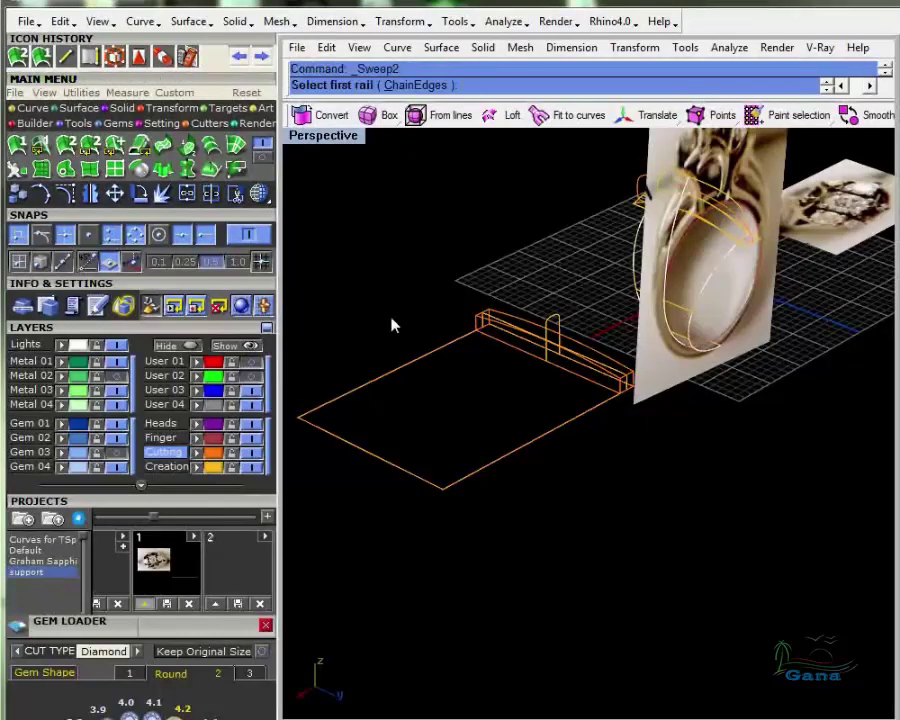
left_click(430, 356)
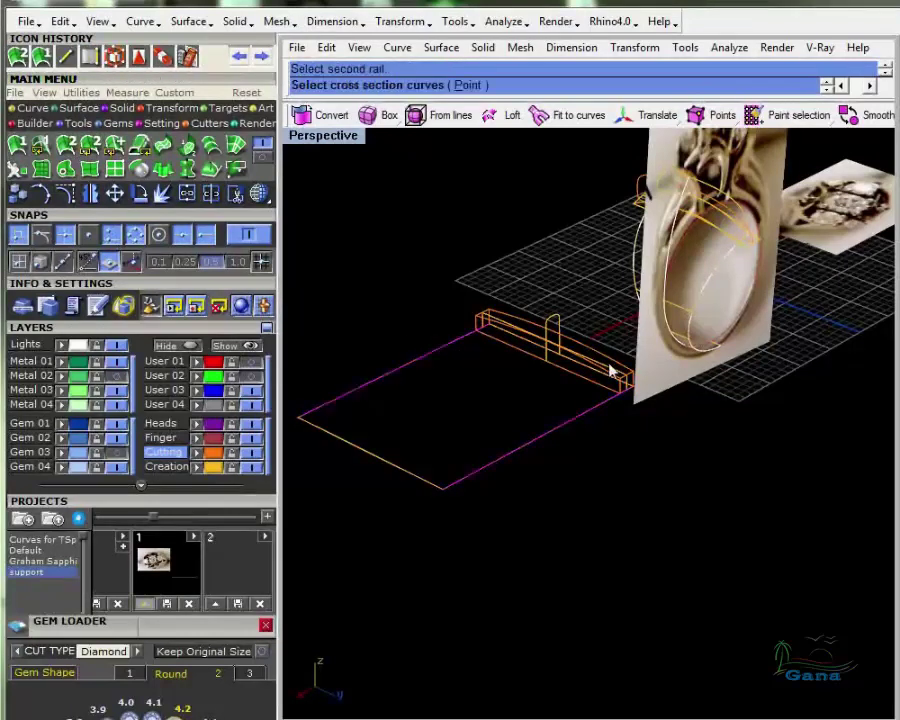
left_click(613, 368)
key("Return")
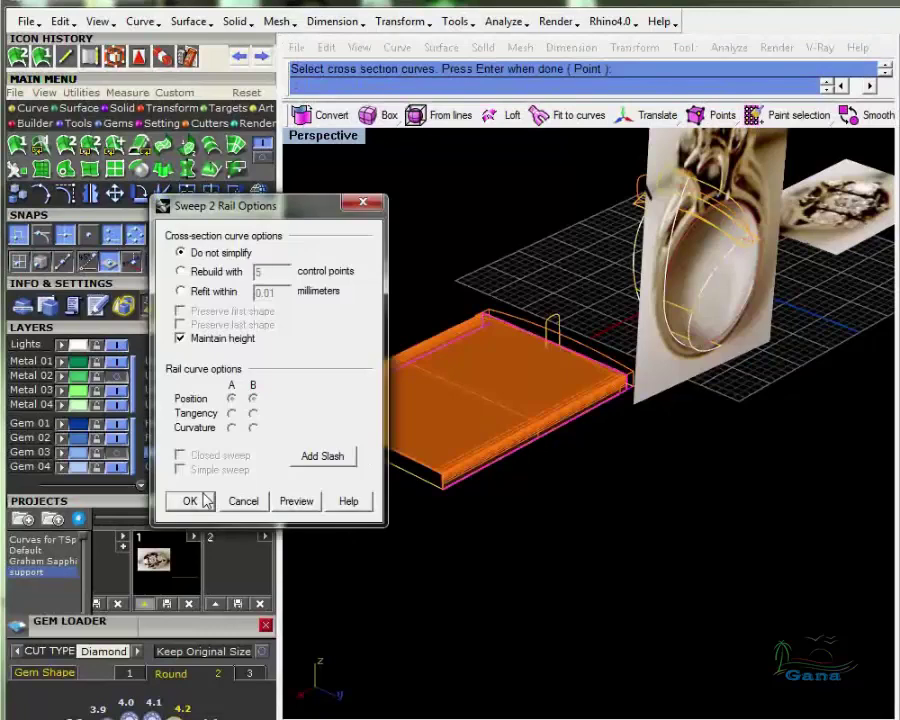
left_click(189, 500)
Assign the new swept slab and the flowed surface on the ring to the Metal 02 layer and show that layer
right_click_drag(462, 438, 738, 380)
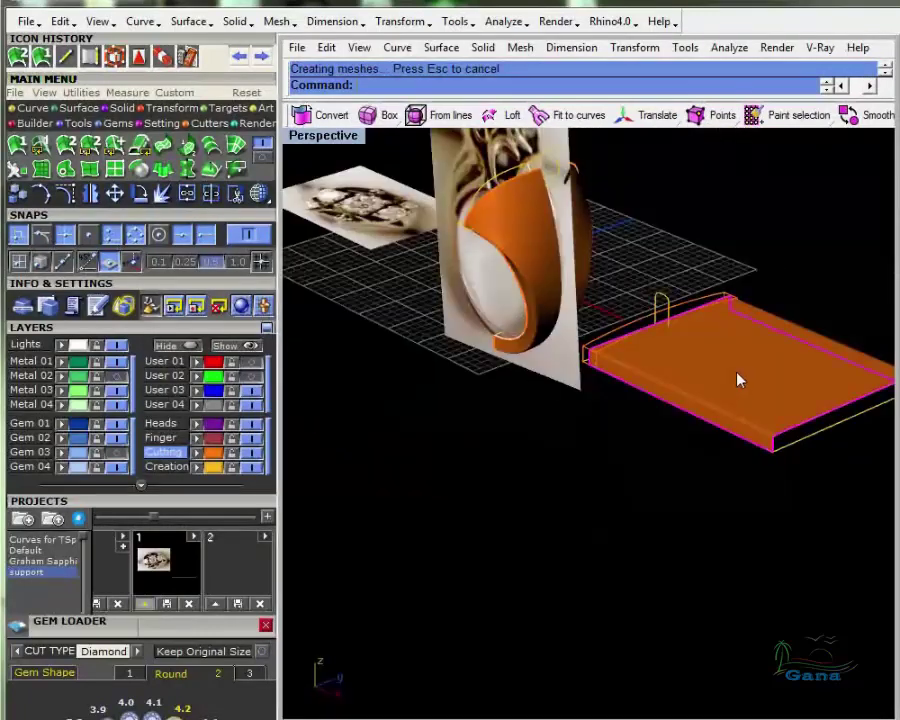
left_click(79, 381)
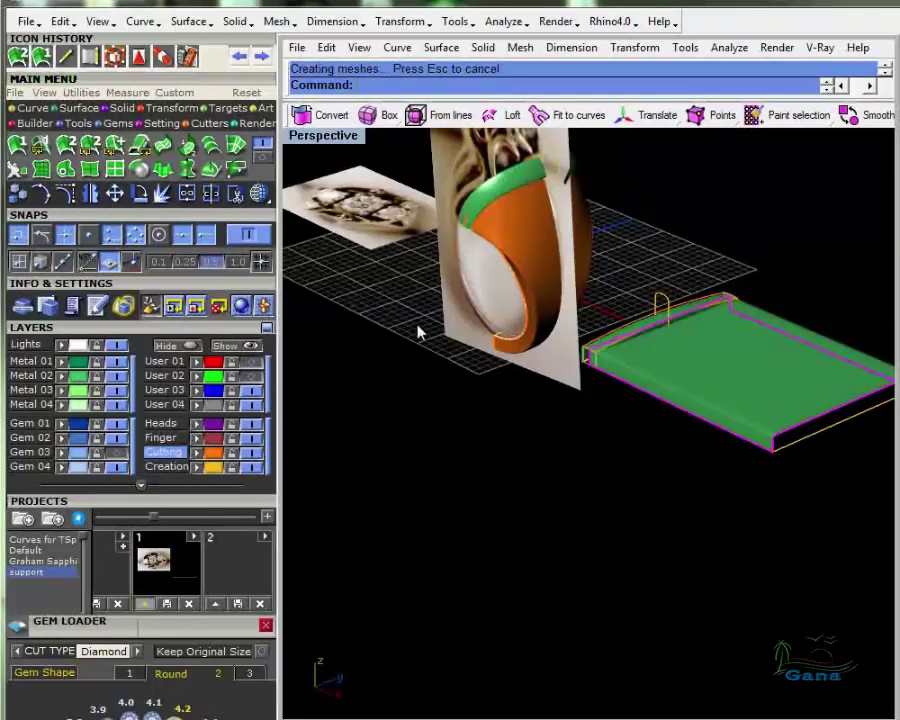
left_click(520, 251)
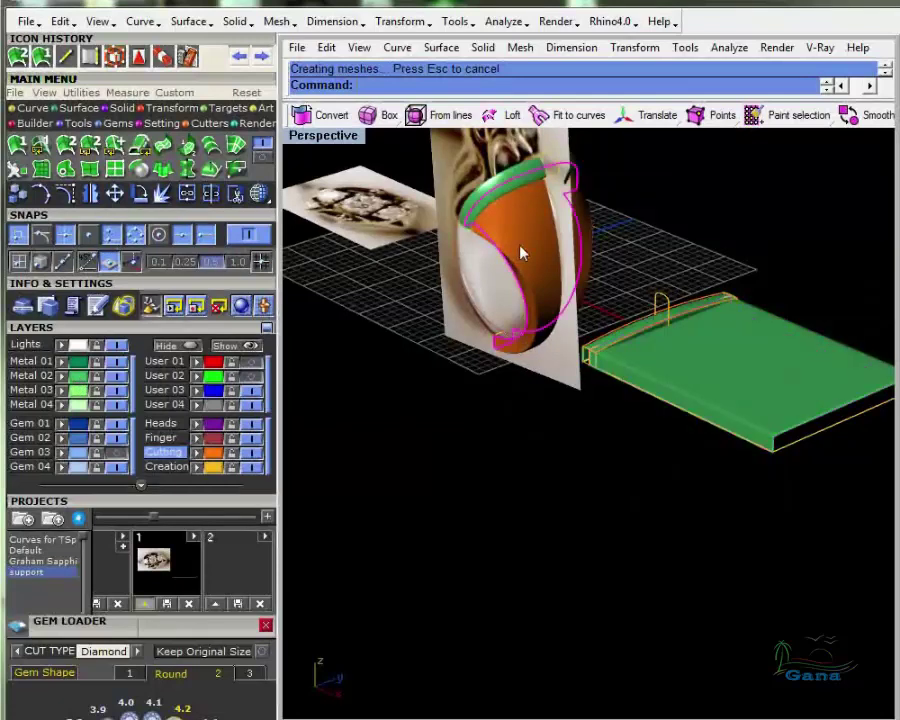
left_click(79, 378)
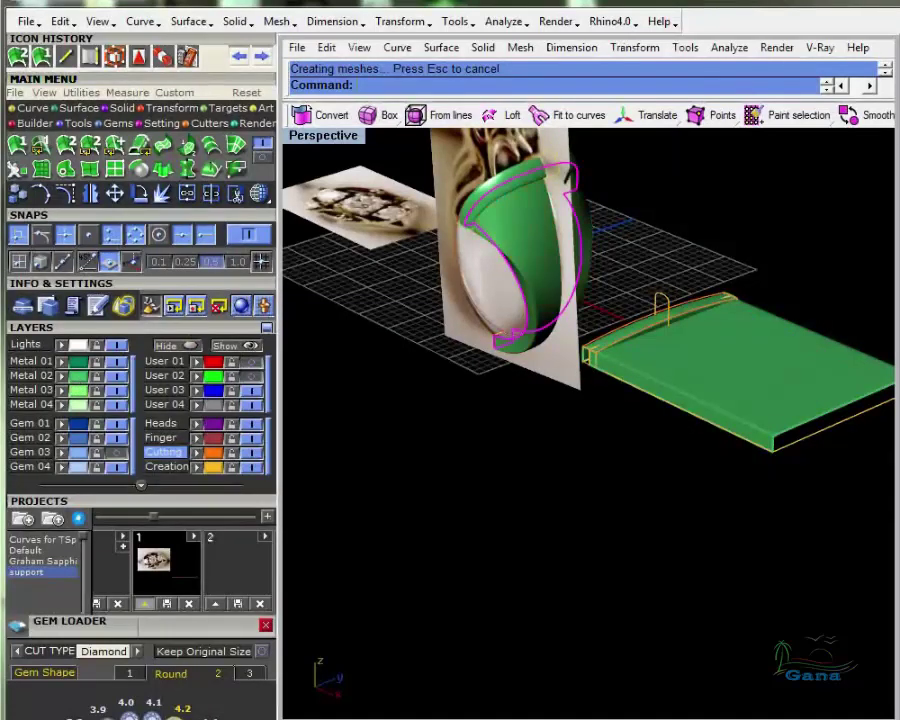
key("Escape")
right_click_drag(545, 500, 558, 520)
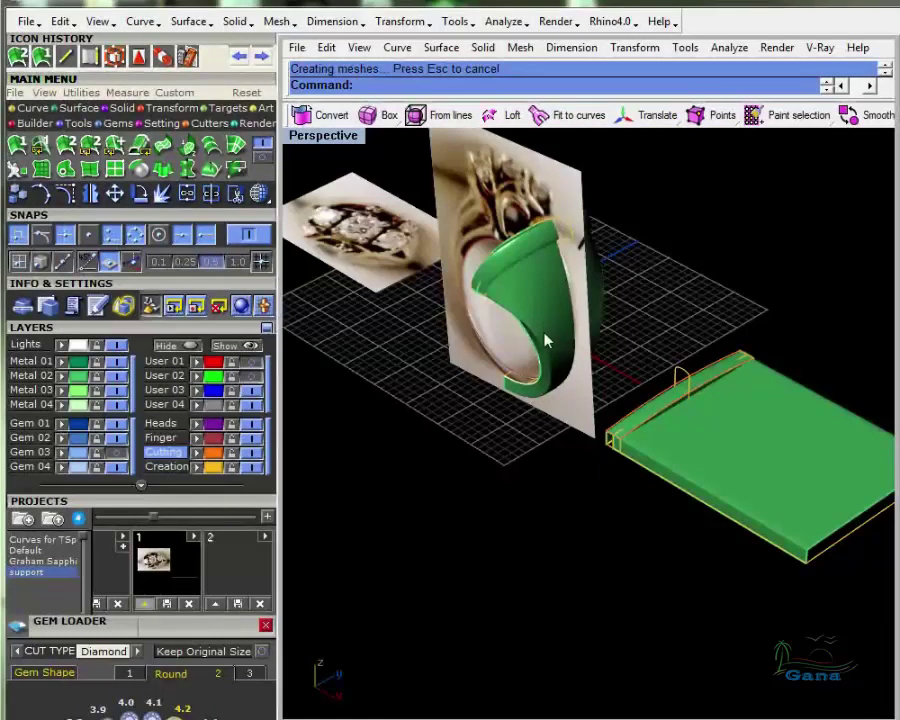
right_click_drag(504, 322, 676, 431)
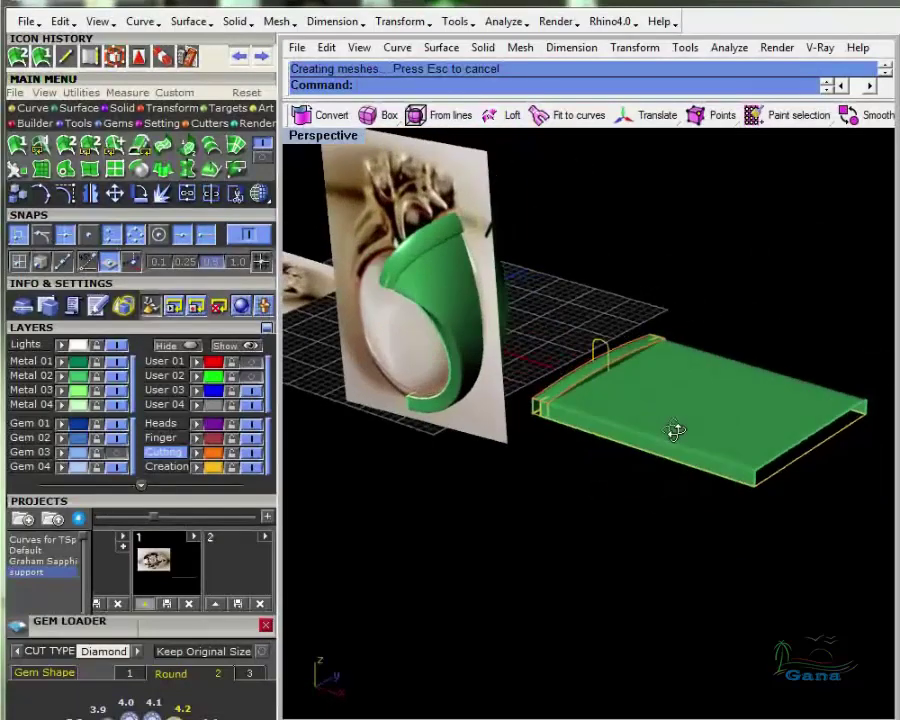
Split the arched bar using the swept slab as the cutting object
scroll(605, 378, "up", 3)
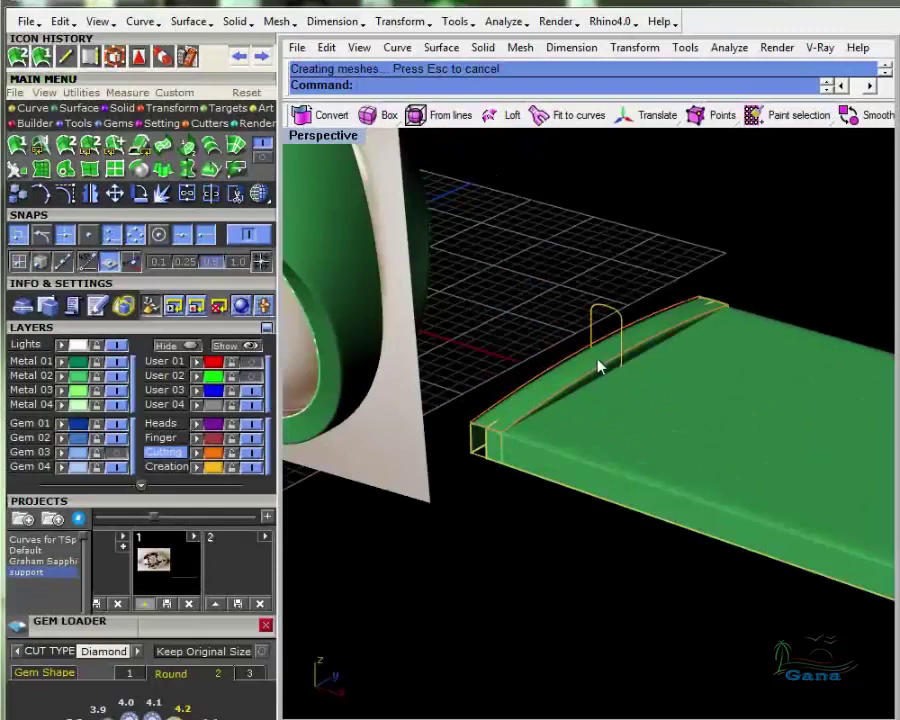
left_click(598, 366)
left_click(209, 196)
left_click(670, 446)
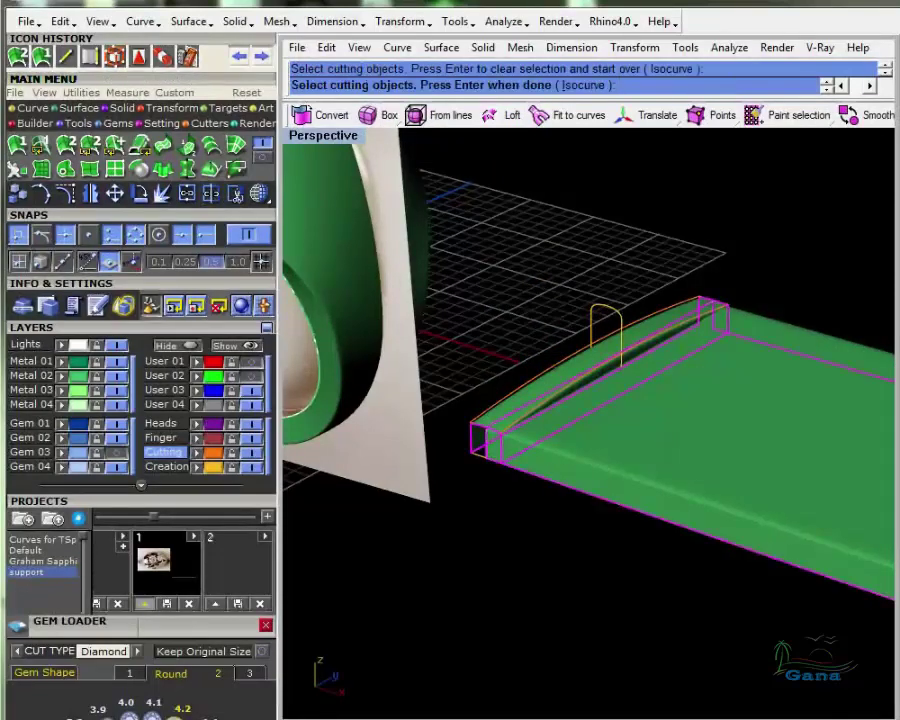
key("Return")
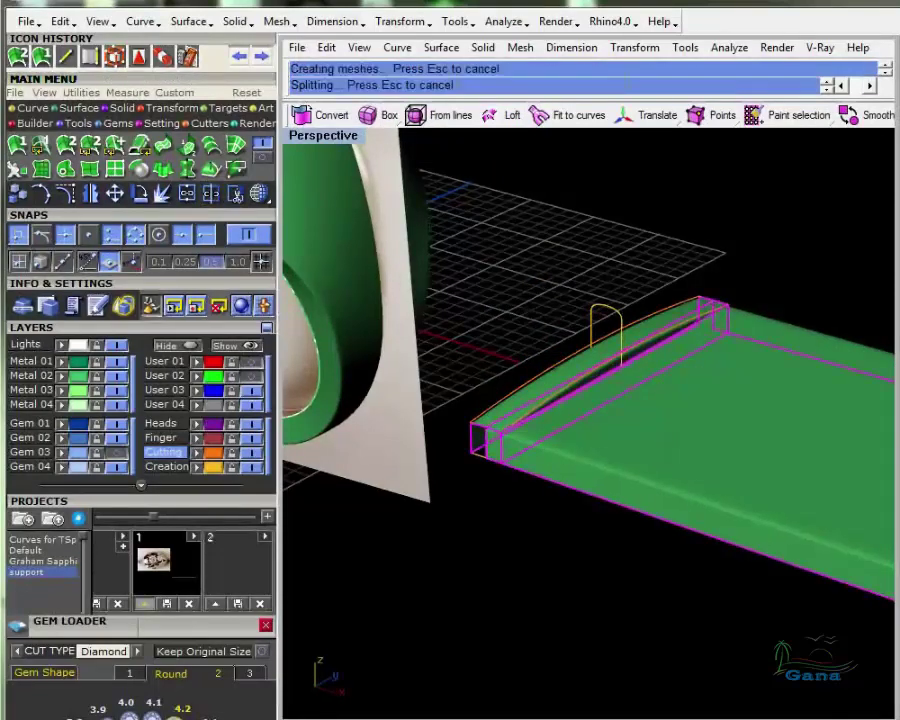
Delete the cut-off side wall of the arched bar that lies inside the slab
right_click_drag(382, 540, 323, 462)
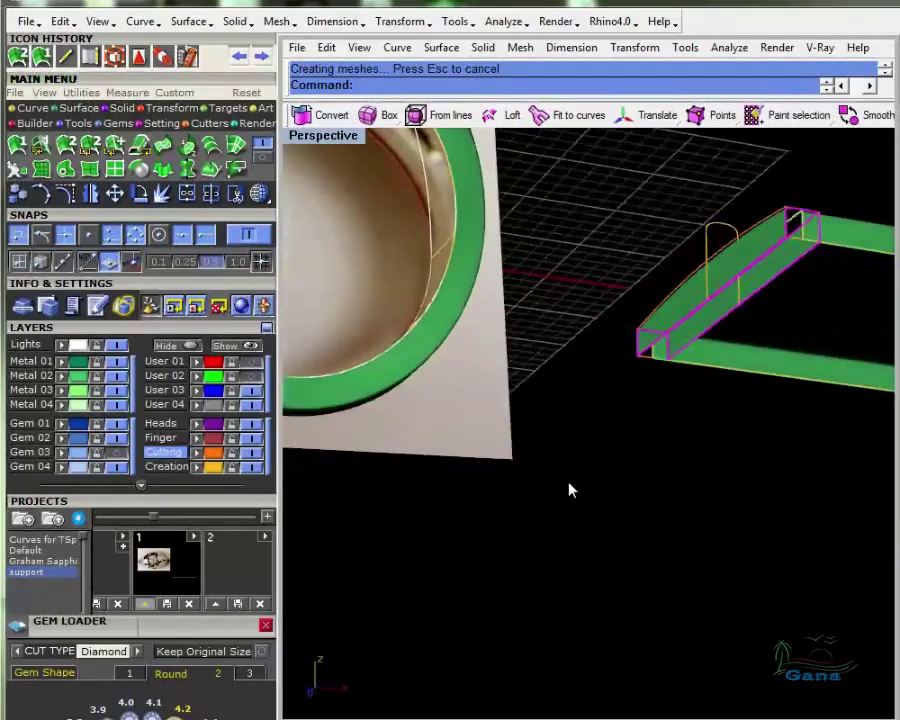
scroll(715, 278, "up", 5)
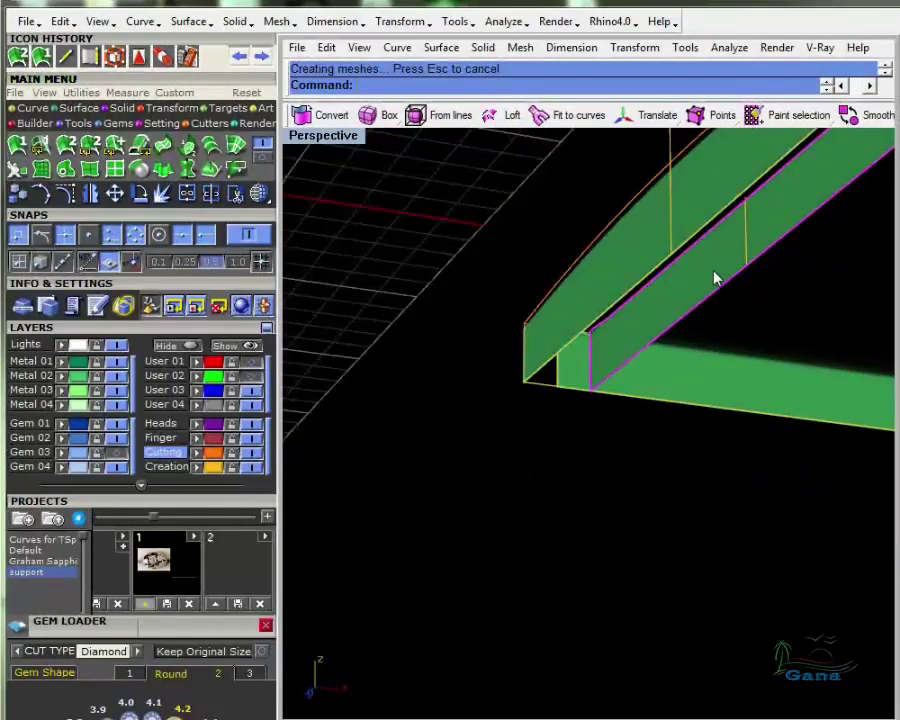
key("Delete")
Try to split the remaining arched bar surface again with the swept slab
right_click_drag(711, 281, 571, 444)
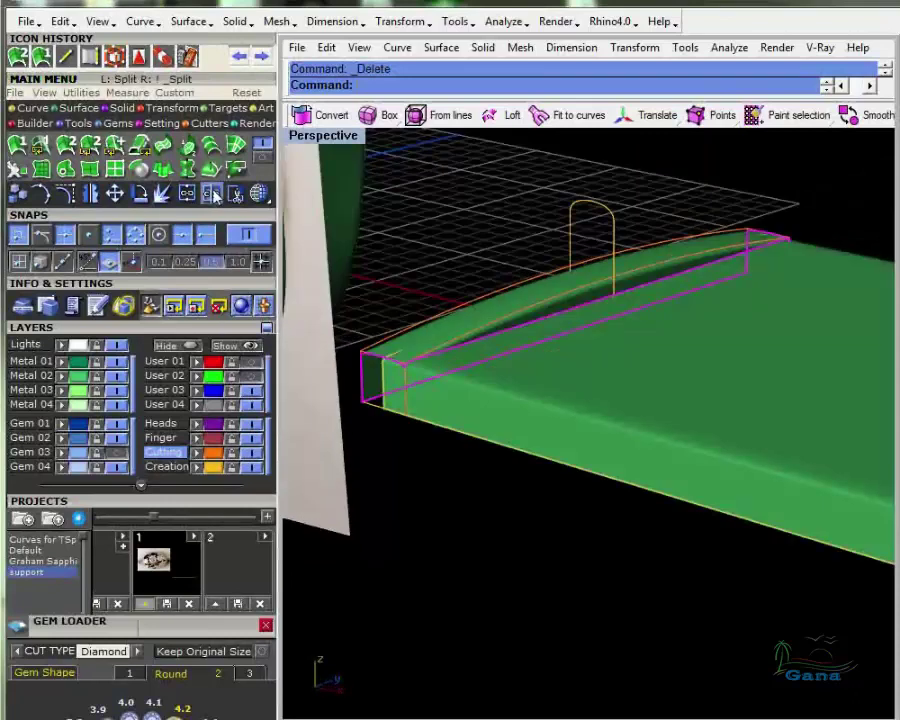
left_click(212, 194)
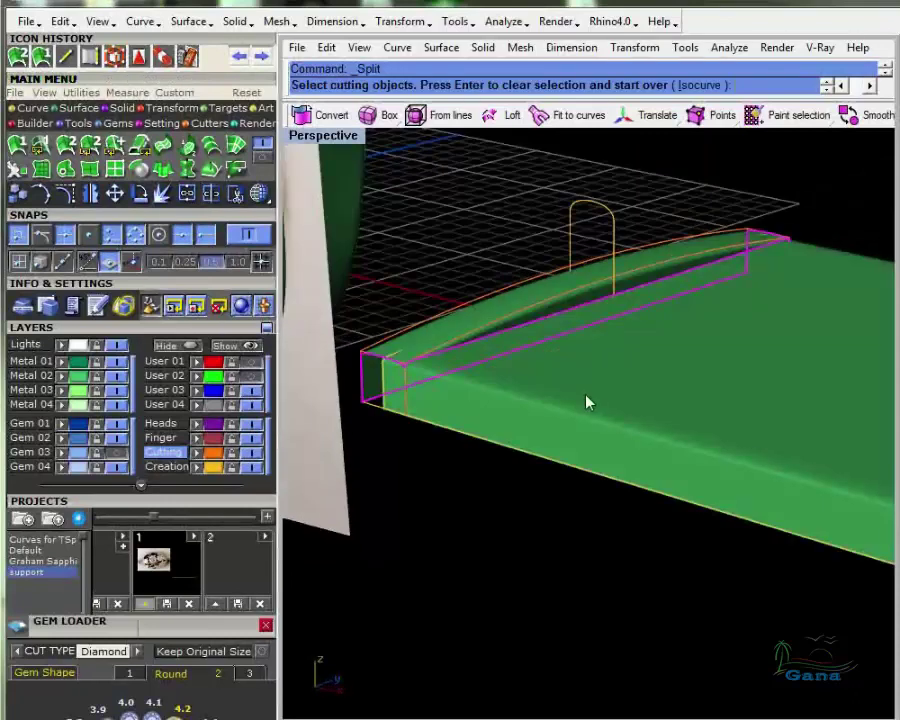
left_click(587, 402)
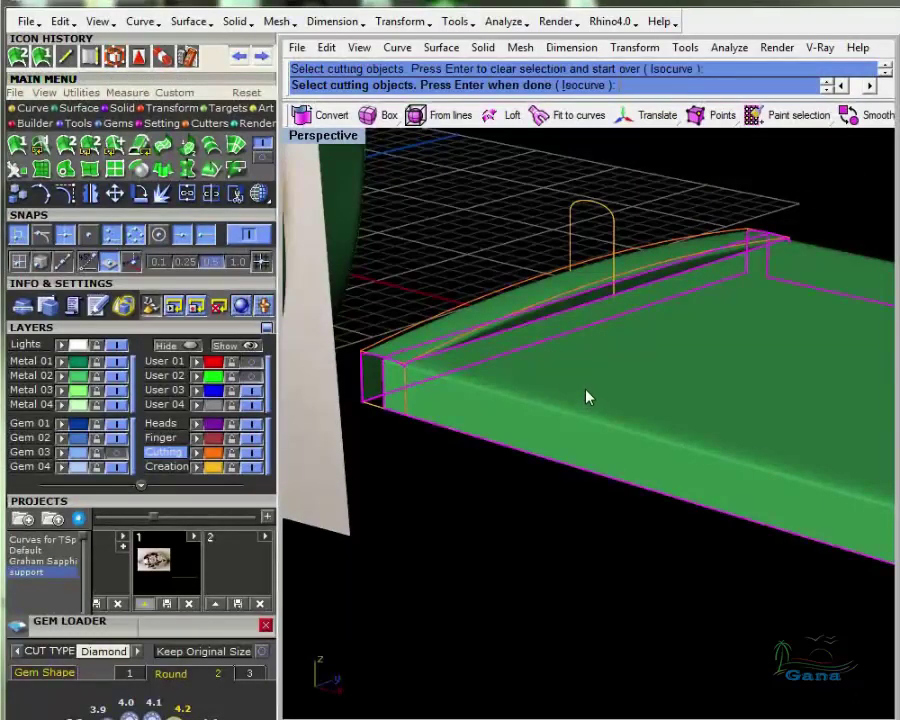
right_click(586, 391)
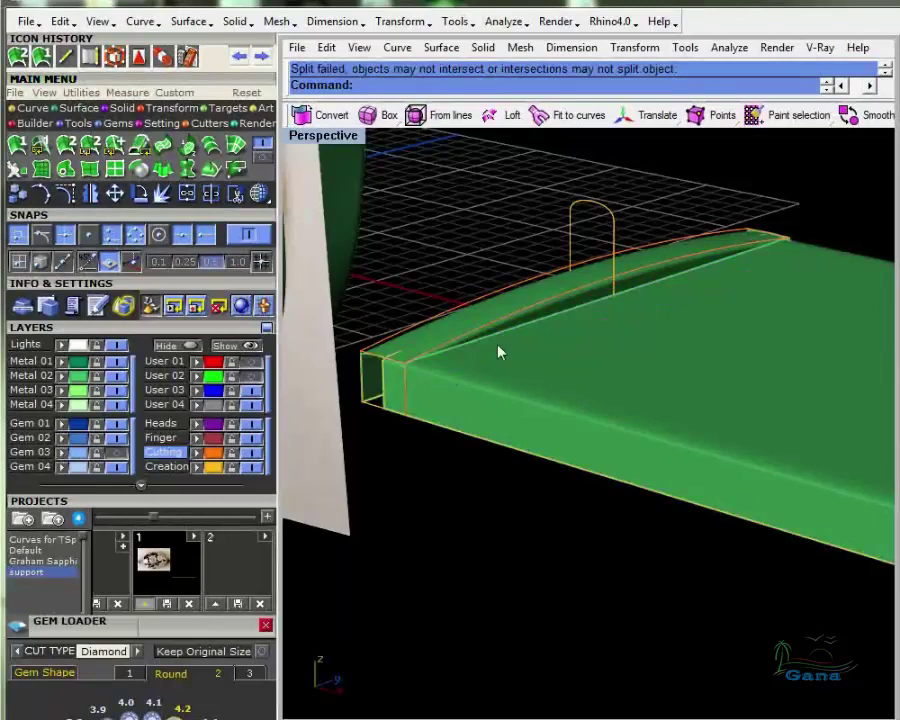
Split the swept slab using the remaining arched bar surface as the cutting object
right_click_drag(514, 416, 495, 358)
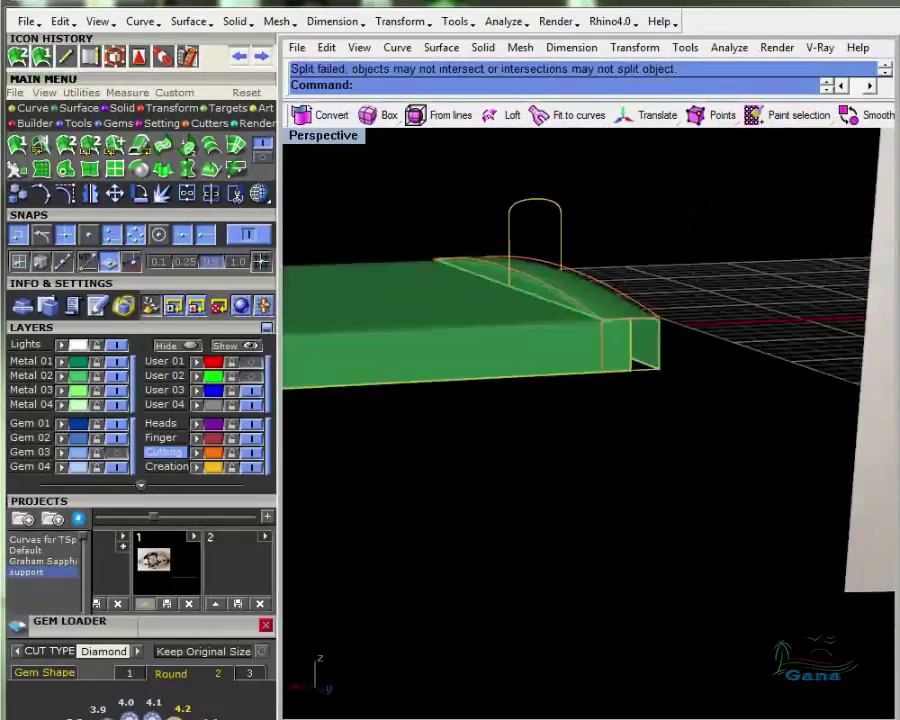
left_click(585, 297)
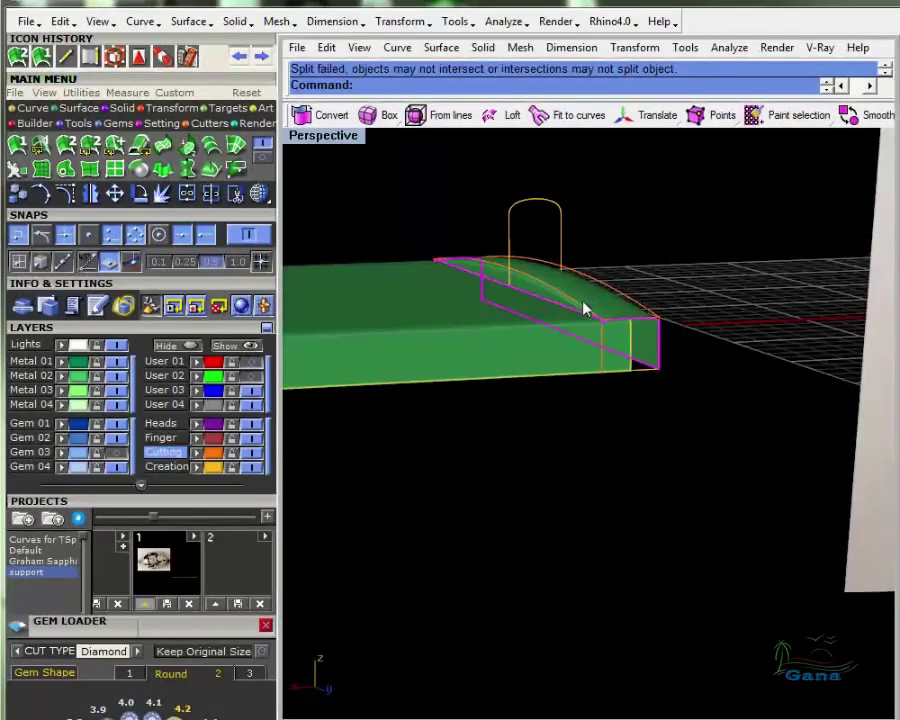
left_click(546, 365)
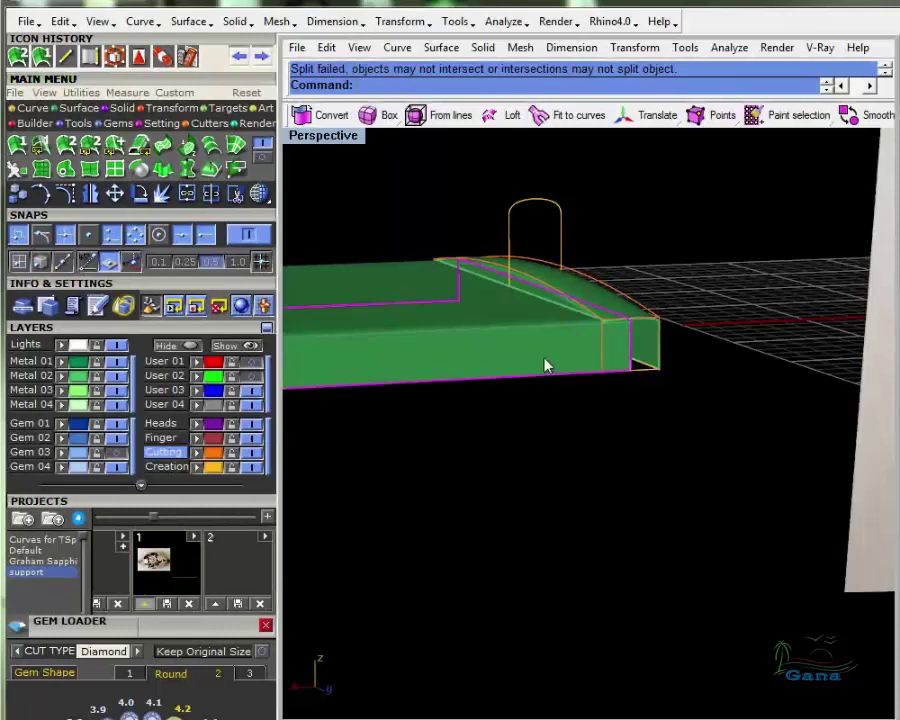
left_click(152, 140)
left_click(580, 287)
key("Return")
right_click_drag(589, 418, 595, 452)
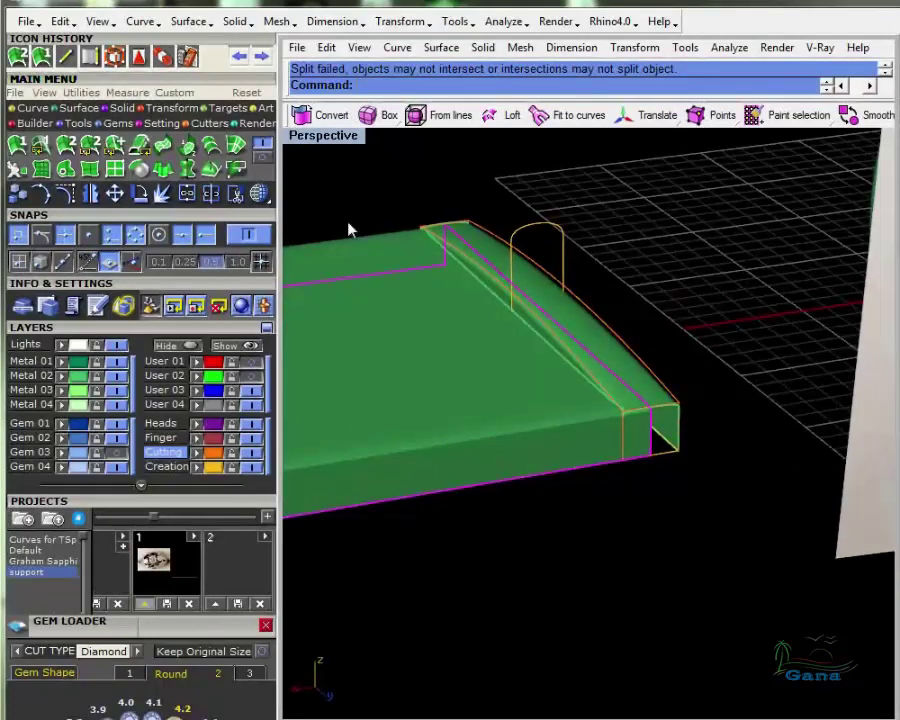
key("Return")
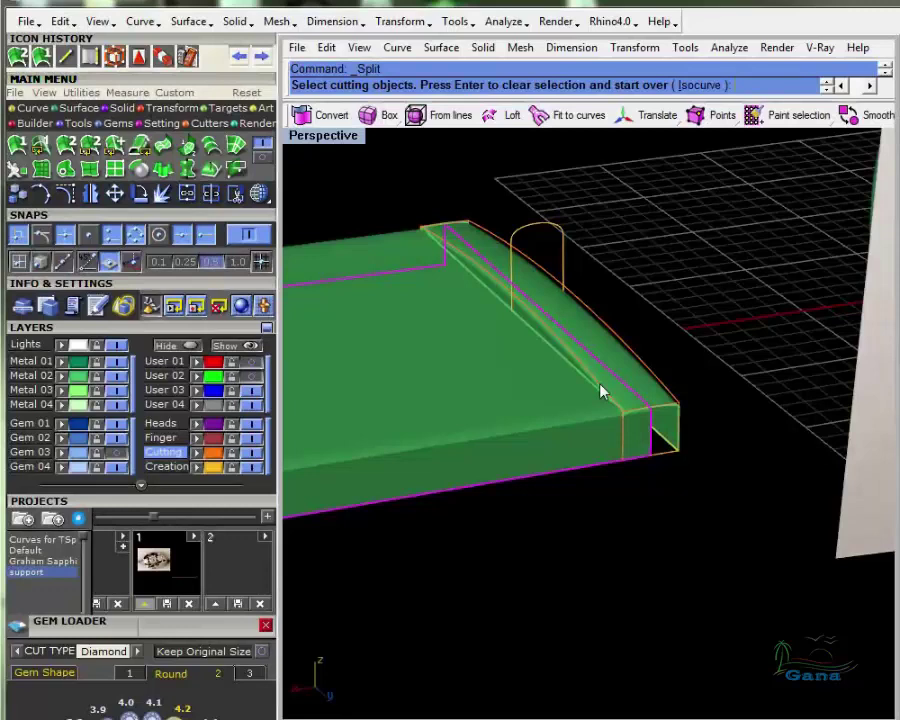
left_click(600, 392)
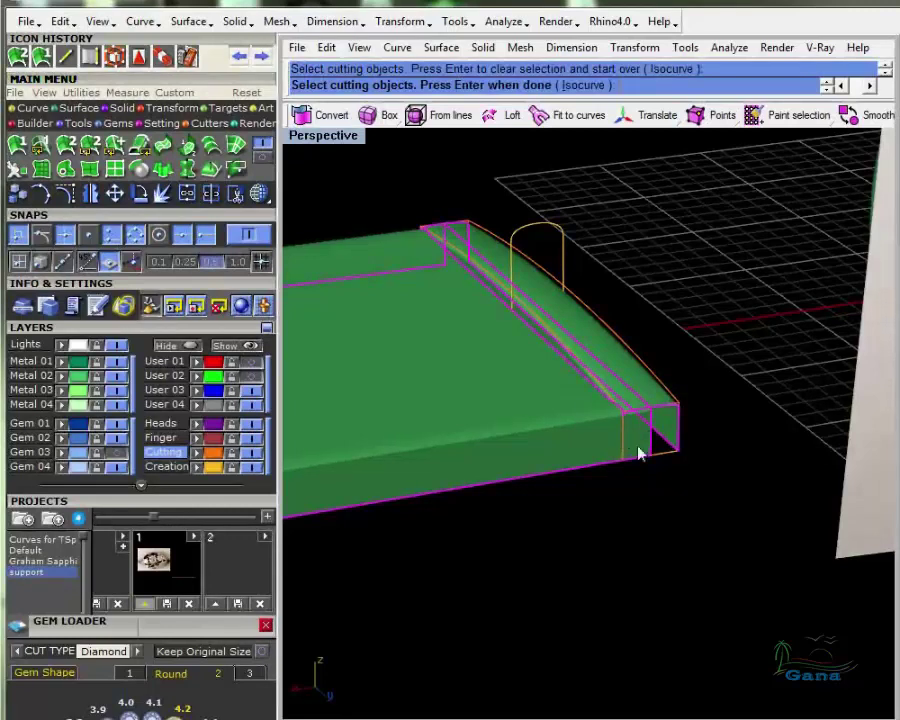
key("Return")
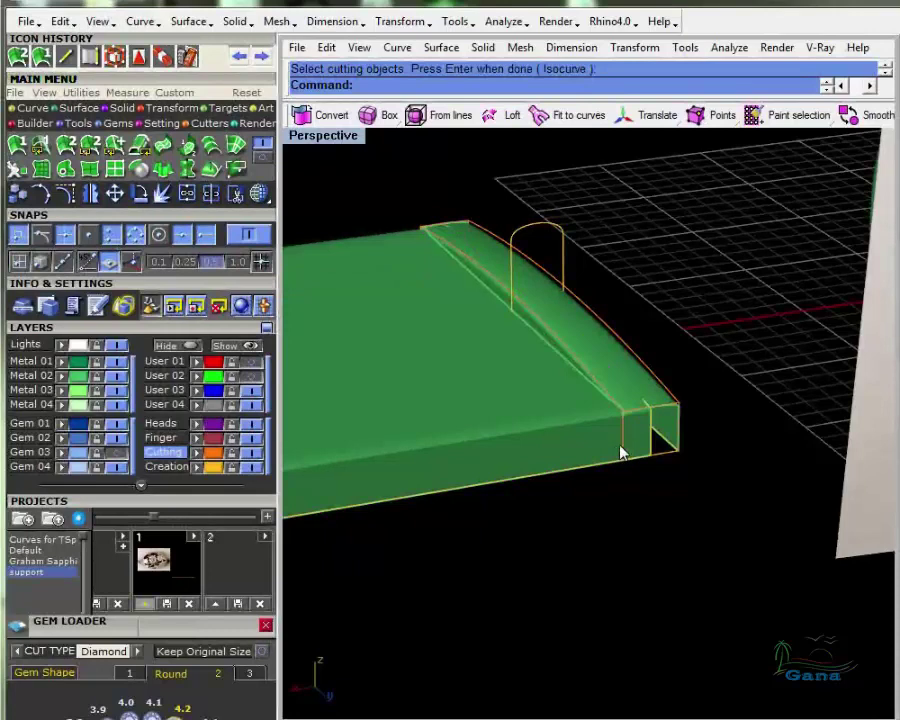
Split the swept slab along an isocurve in the V direction at the arched bar's inner bottom corner, with Shrink=Yes
left_click(625, 452)
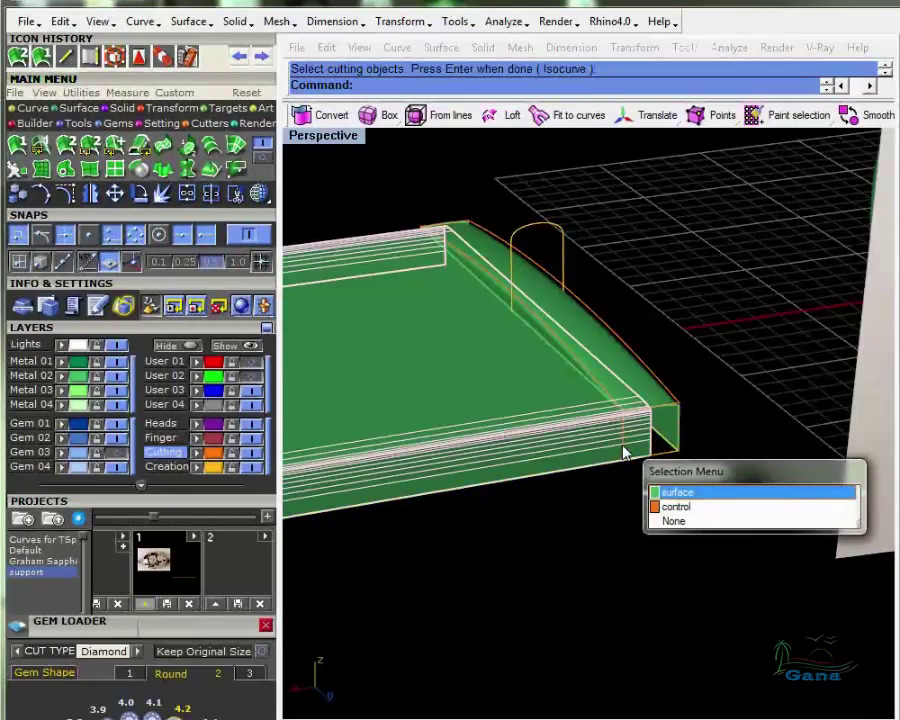
left_click(660, 507)
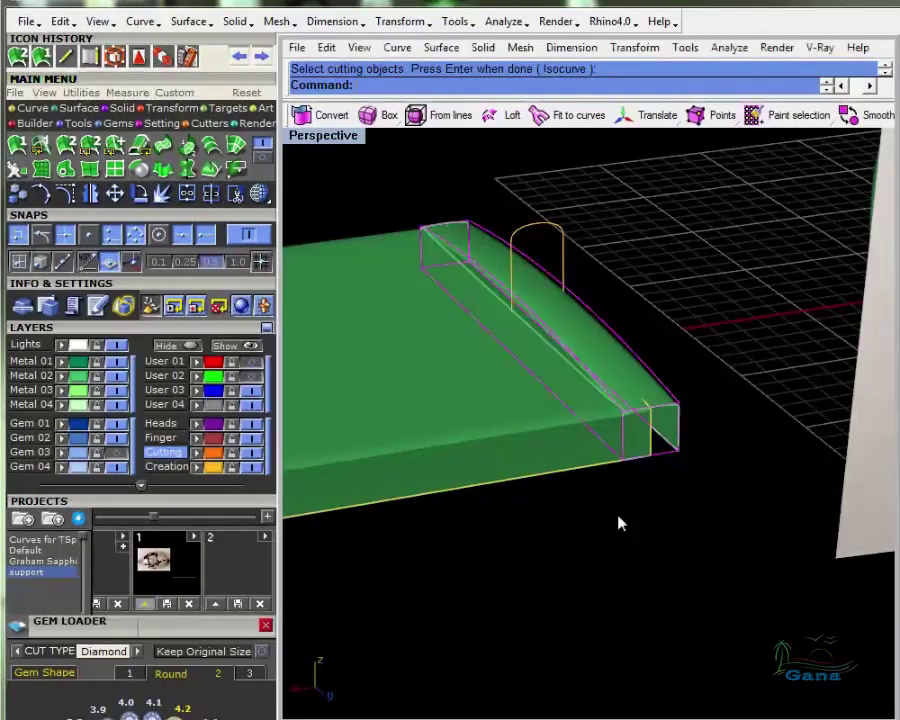
mouse_move(619, 522)
right_mouse_down()
mouse_move(647, 398)
mouse_move(599, 474)
mouse_move(631, 522)
right_mouse_up()
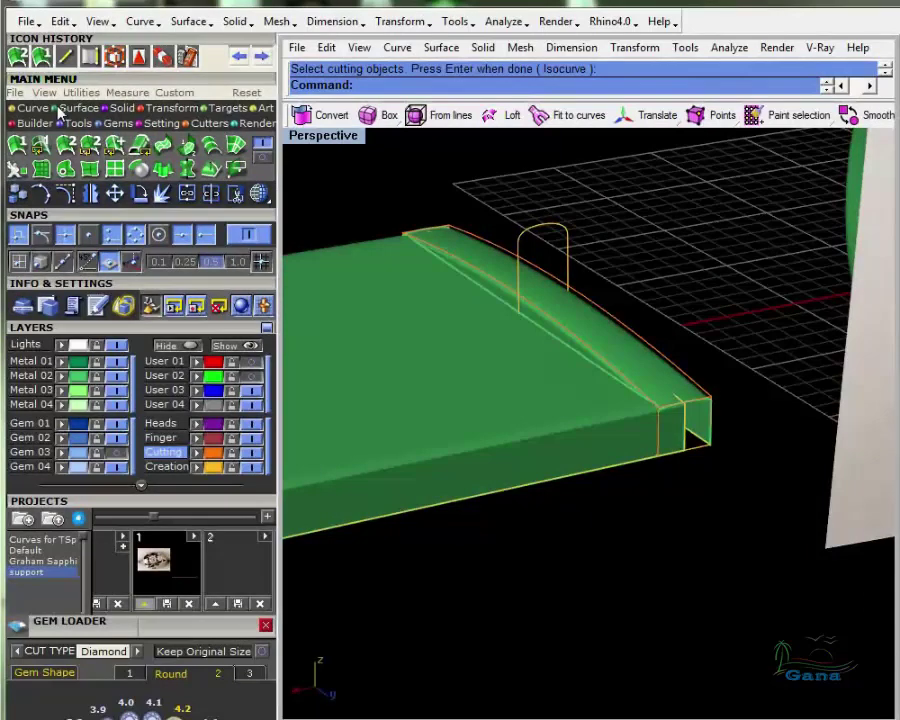
left_click(212, 196)
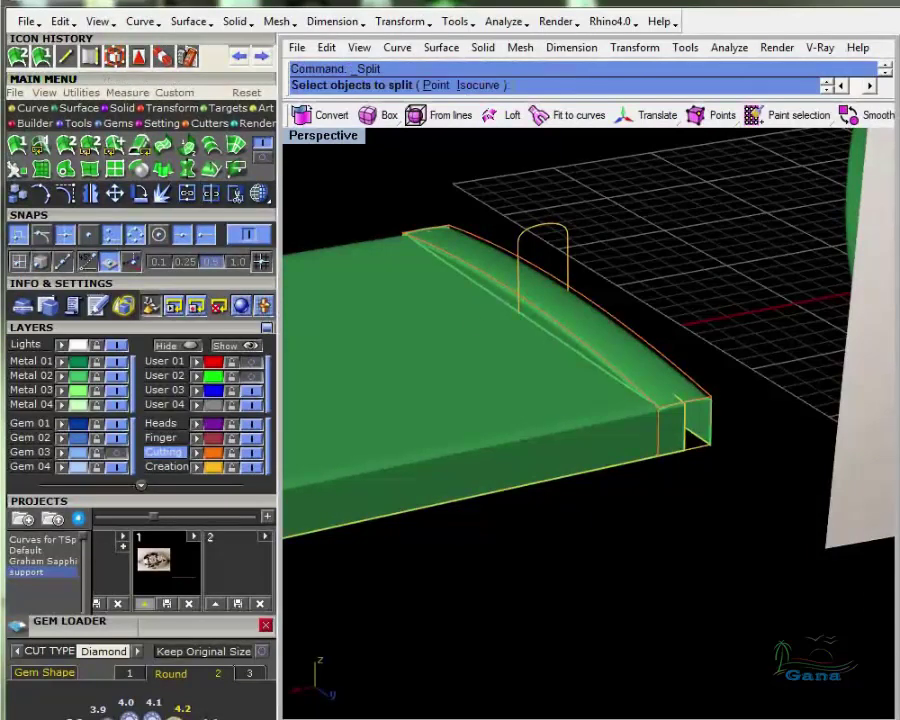
left_click(470, 87)
left_click(663, 458)
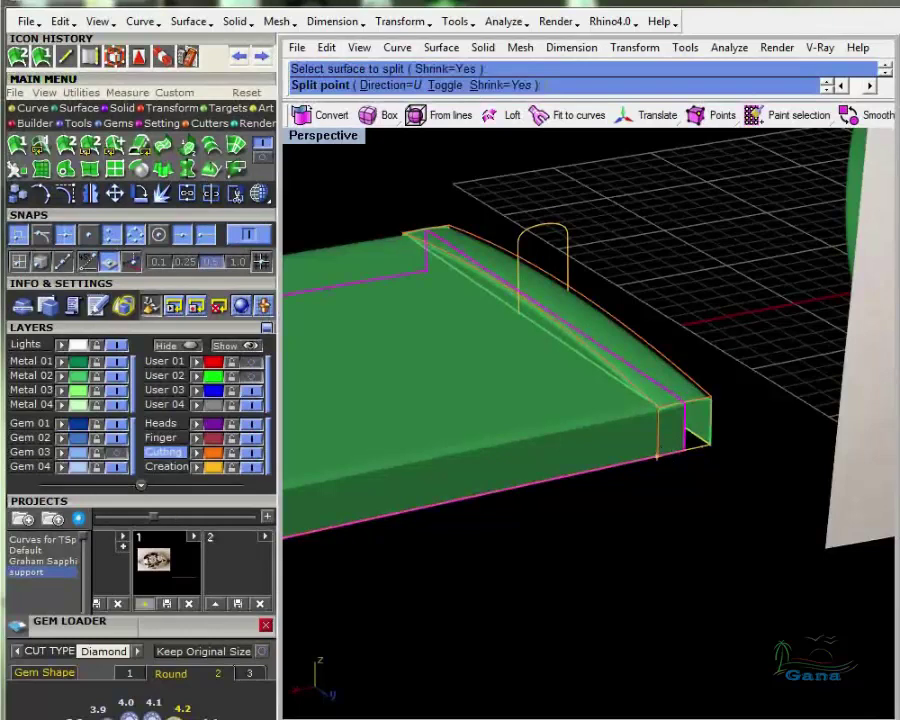
type("t")
key("Return")
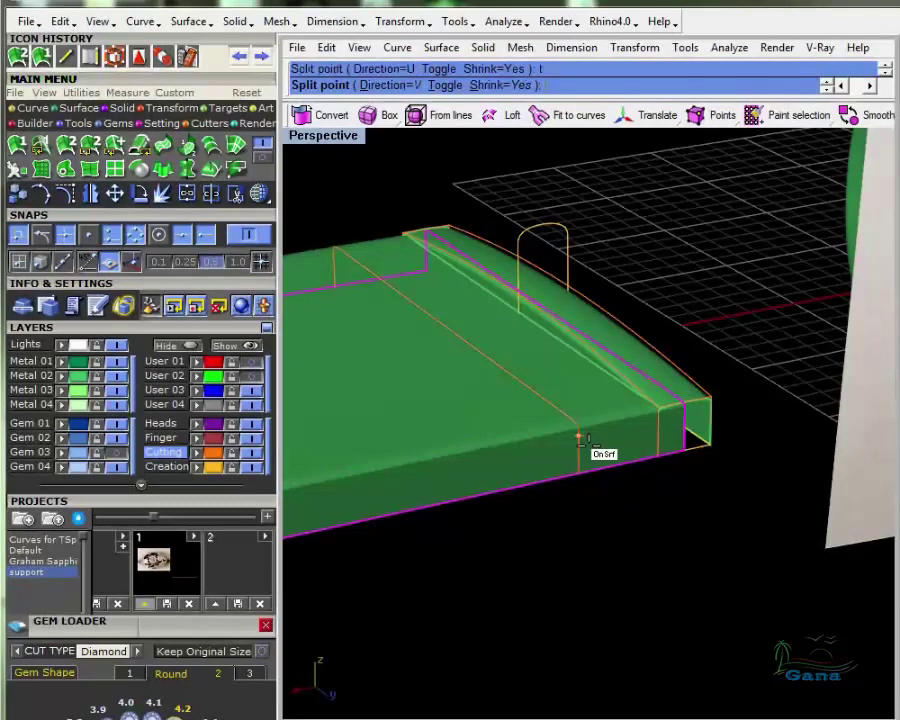
left_click(656, 462)
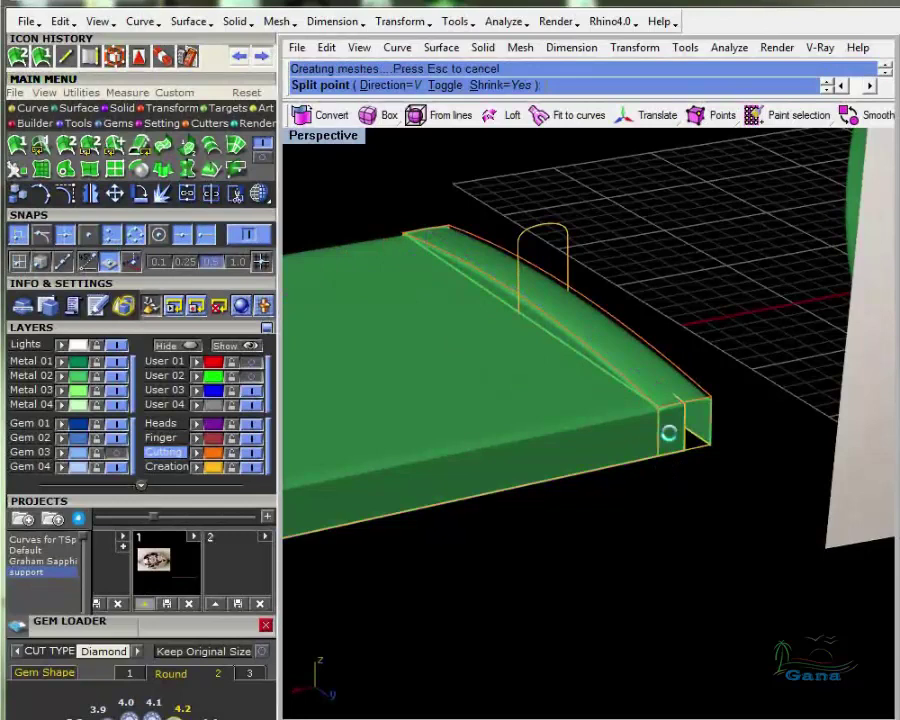
Delete the slab's cut-off end piece that overlaps the arched bar
left_click(669, 433)
key("Delete")
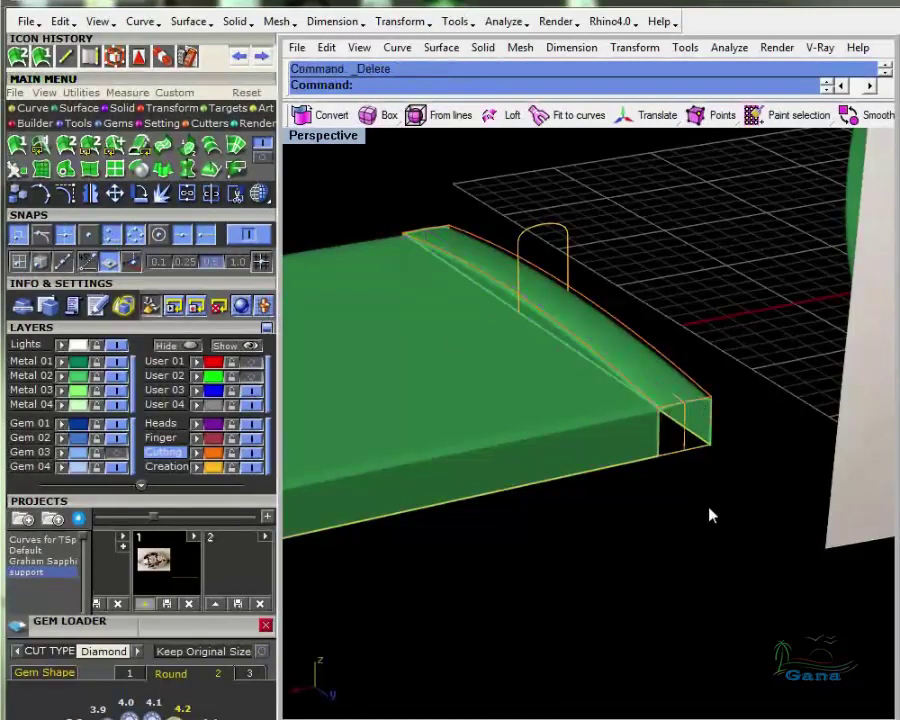
Examine the corner and seam where the trimmed slab meets the arched bar from both sides
right_click_drag(655, 525, 600, 430)
right_click_drag(465, 250, 874, 538)
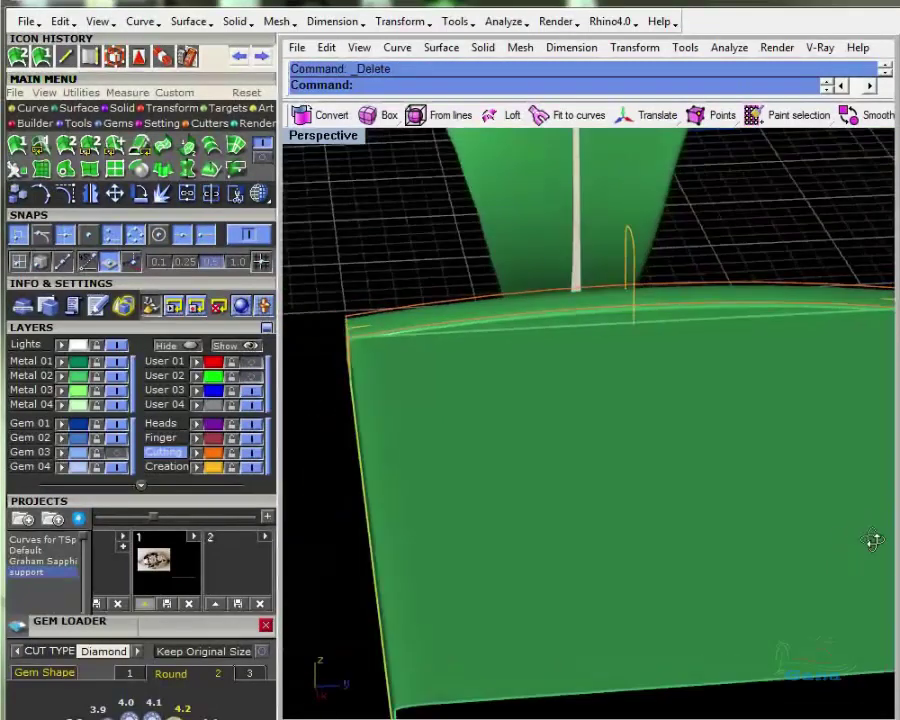
mouse_move(420, 426)
right_mouse_down()
mouse_move(459, 424)
mouse_move(424, 414)
right_mouse_up()
scroll(424, 414, "up", 15)
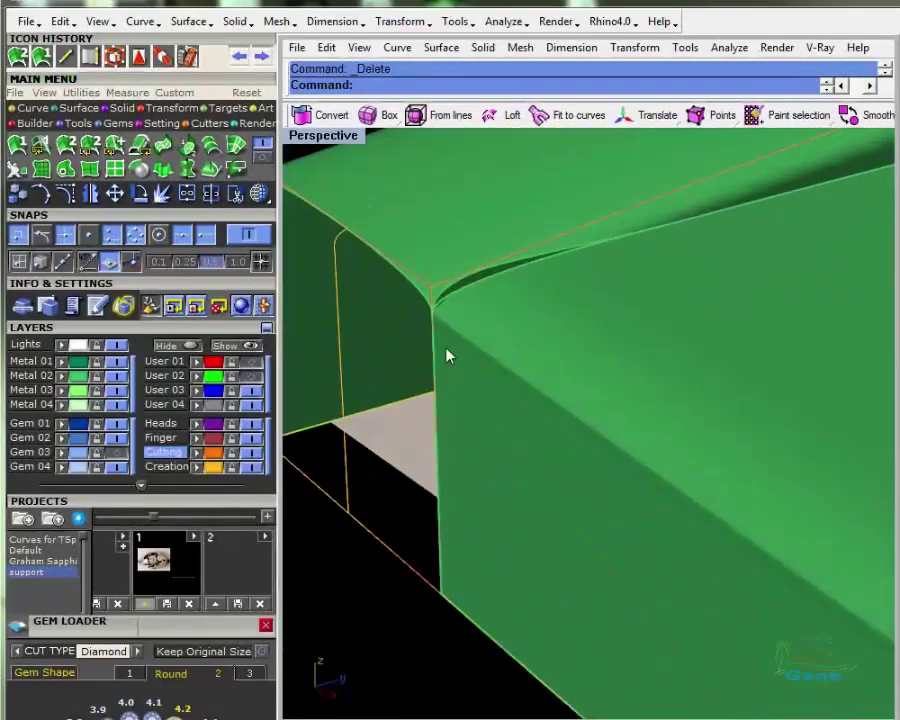
left_click(484, 251)
right_click_drag(484, 270, 390, 330)
scroll(802, 293, "up", 3)
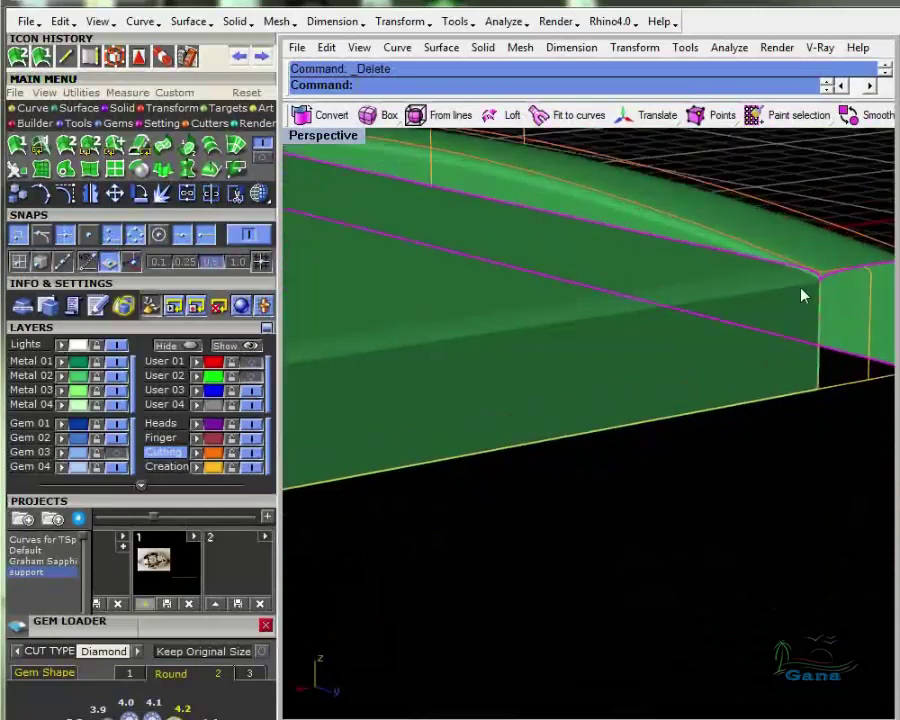
scroll(812, 293, "up", 2)
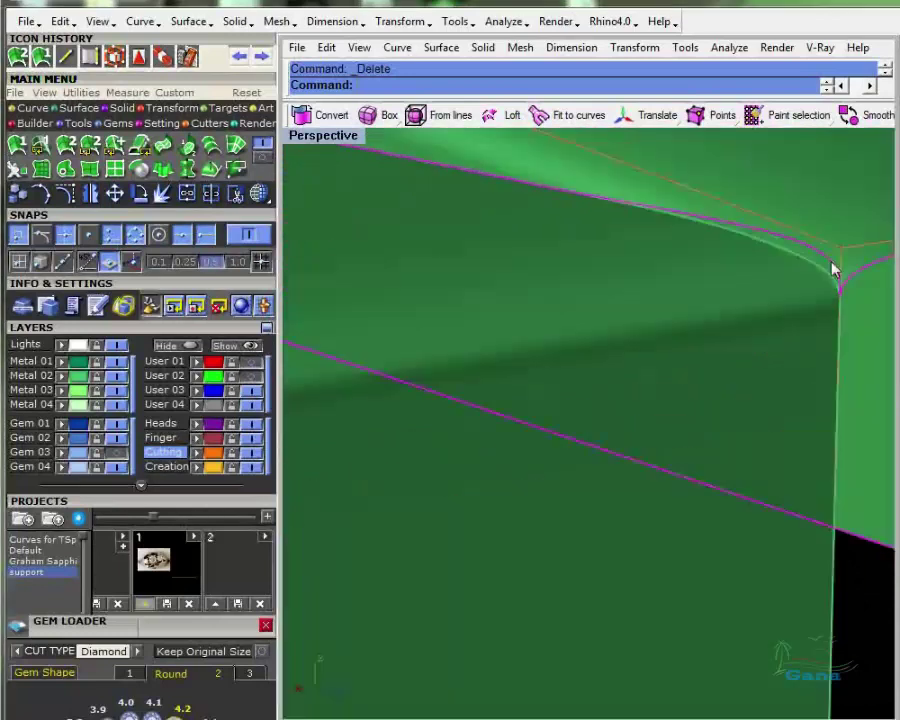
scroll(752, 270, "down", 5)
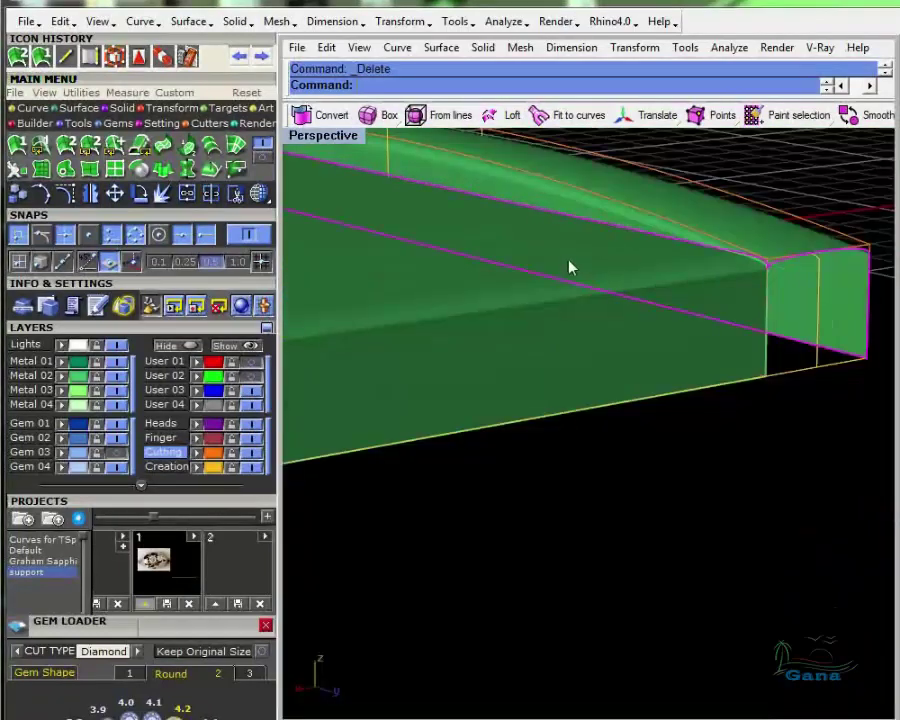
Join the arched bar and the trimmed slab into one polysurface
left_click(259, 195)
left_click(421, 402)
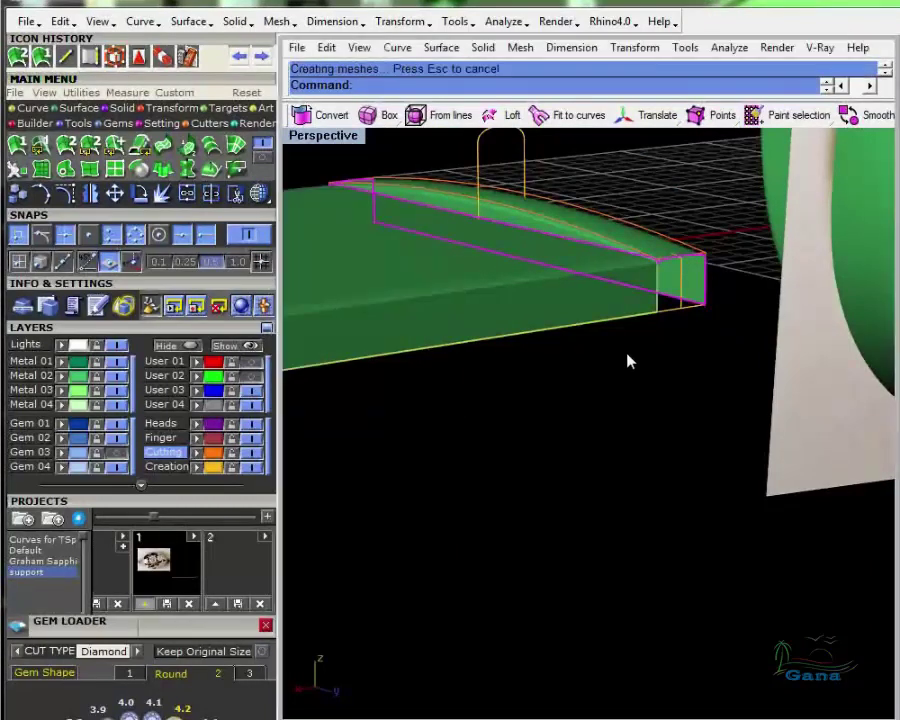
right_click_drag(568, 368, 790, 395)
scroll(549, 273, "down", 5)
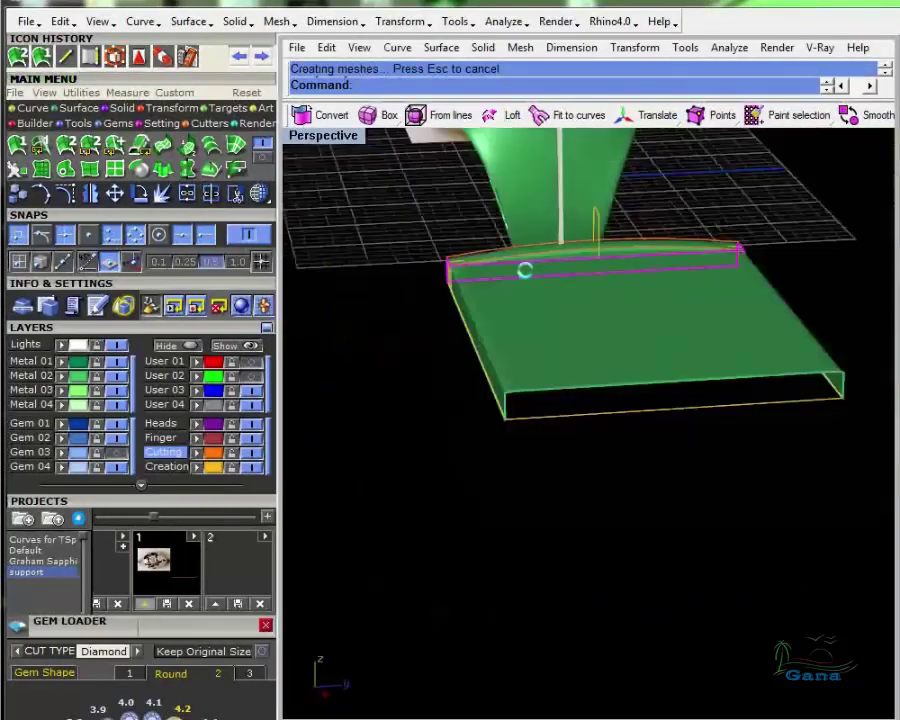
right_click_drag(524, 270, 542, 318)
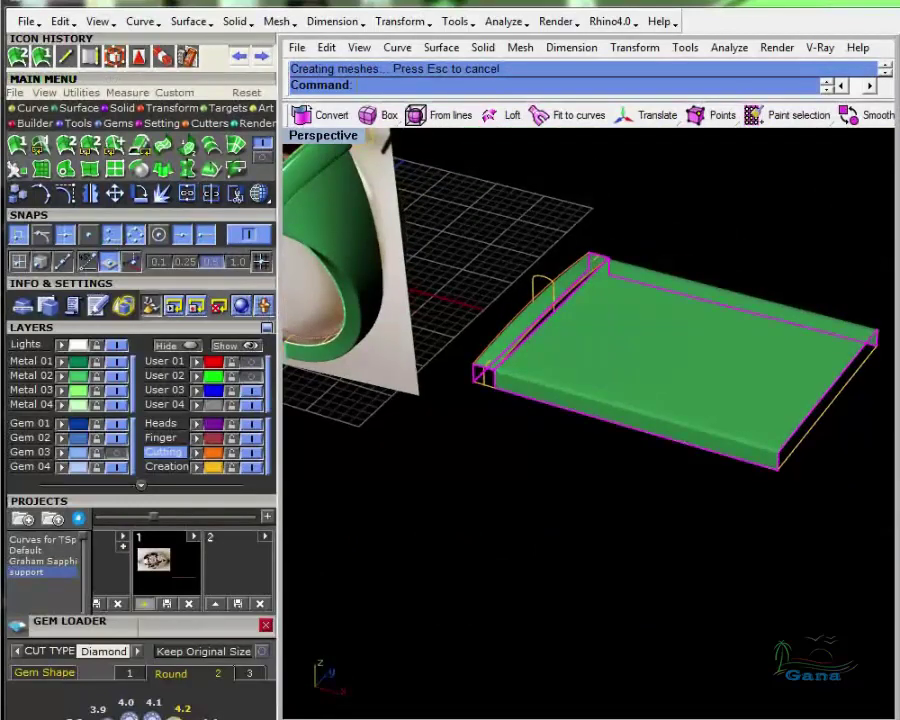
Check the join in the command history and compare the slab with the ring and reference photo
key("F2")
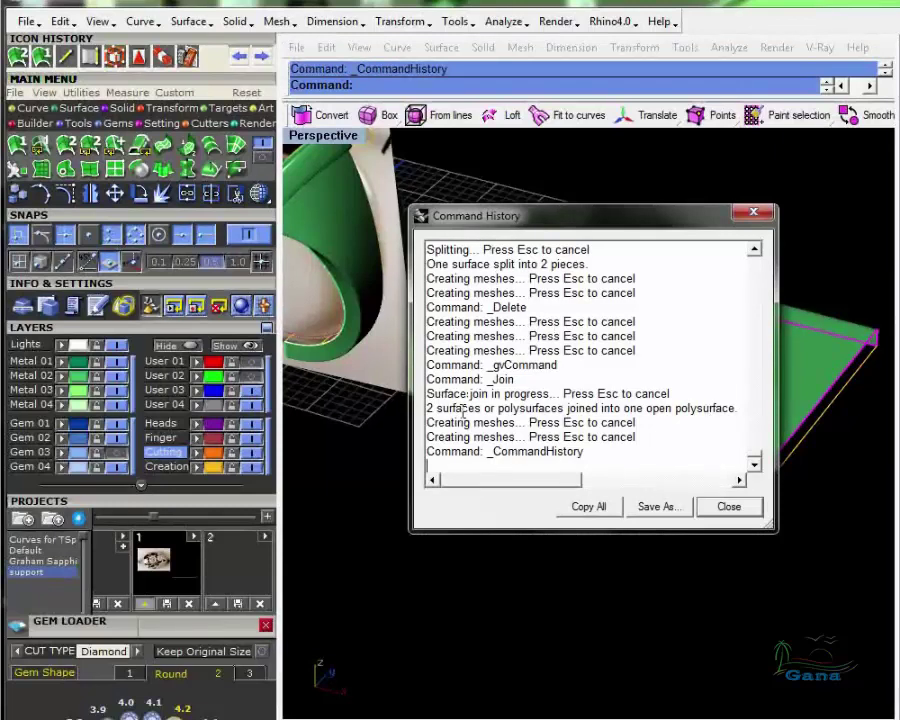
left_click(729, 507)
right_click_drag(697, 234, 623, 349)
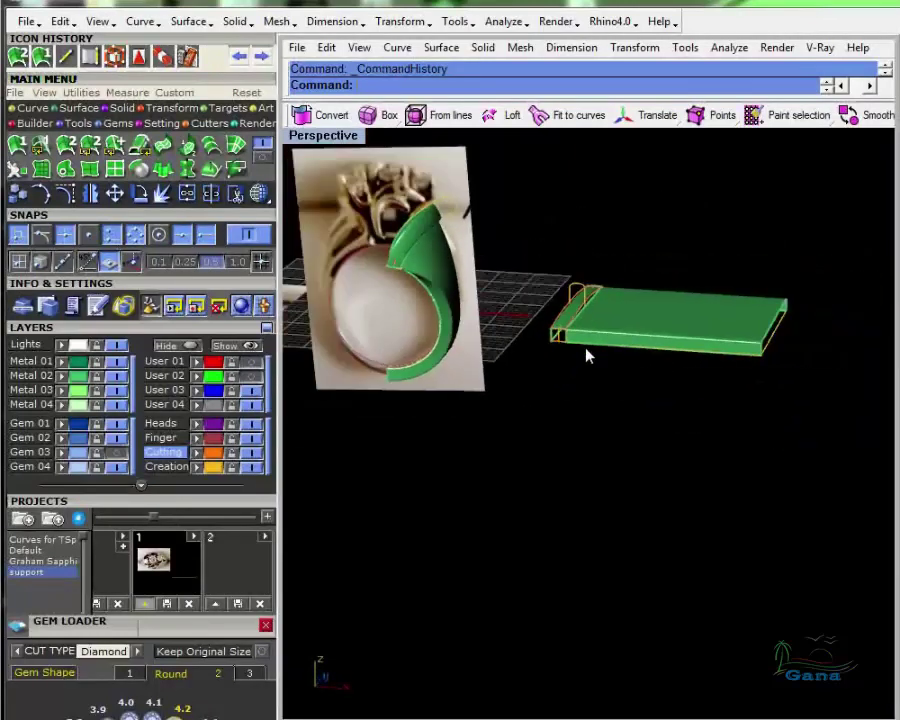
right_click_drag(492, 327, 645, 316)
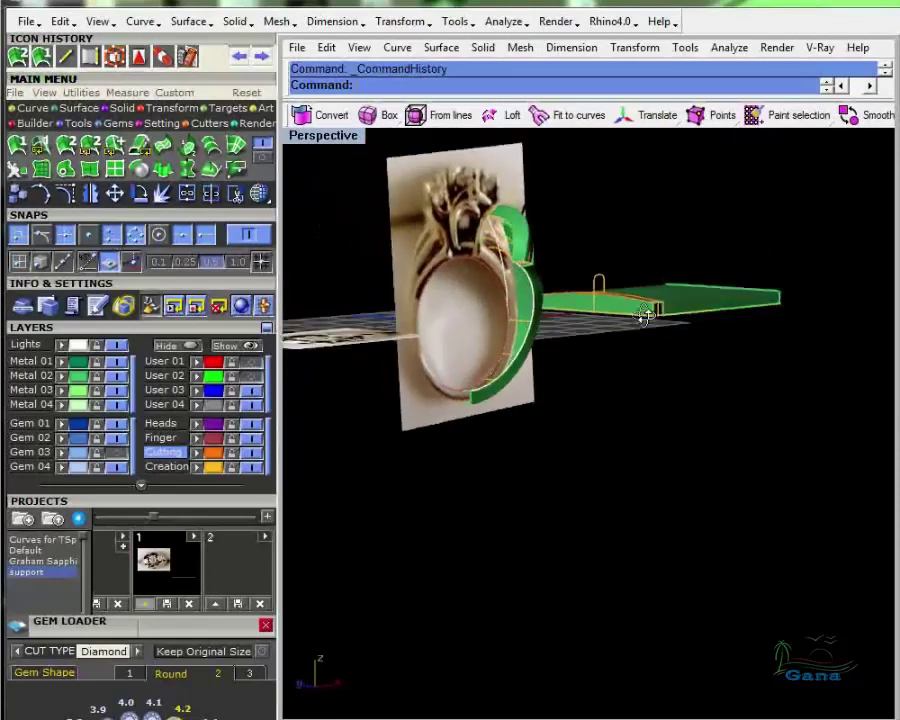
right_click_drag(645, 316, 455, 375)
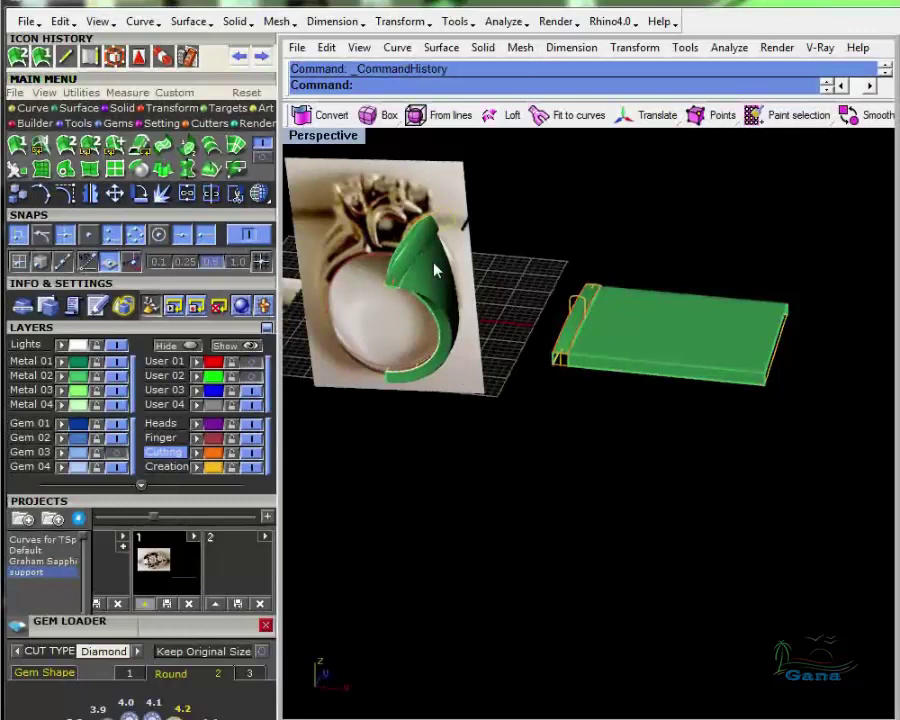
right_click_drag(434, 241, 446, 305)
scroll(600, 342, "up", 3)
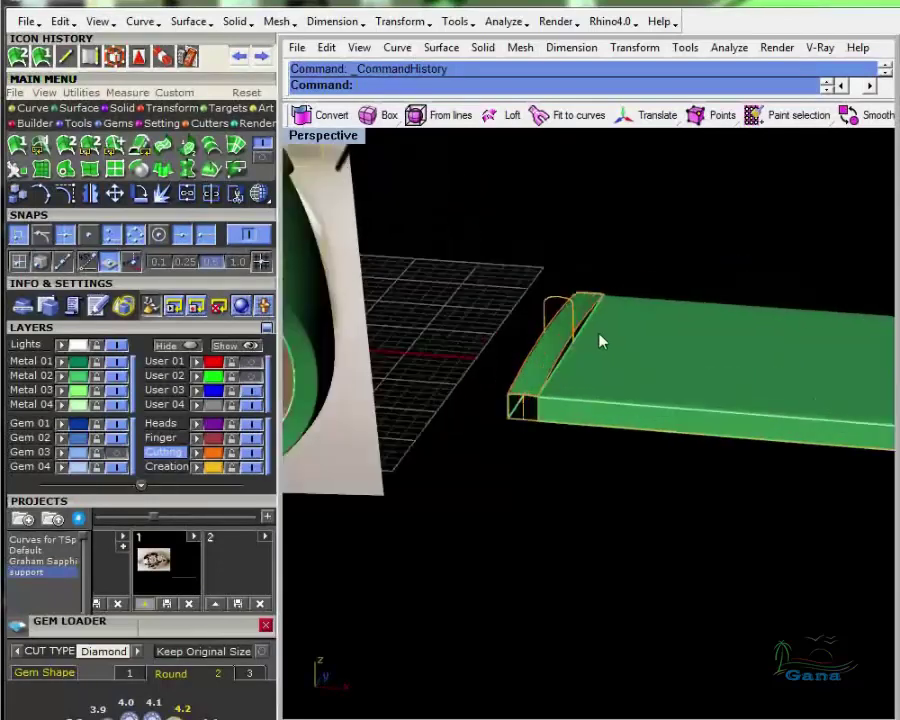
right_click_drag(597, 341, 510, 288)
Try raising the middle row of the bar's cage control points to increase its arch
left_click(507, 292)
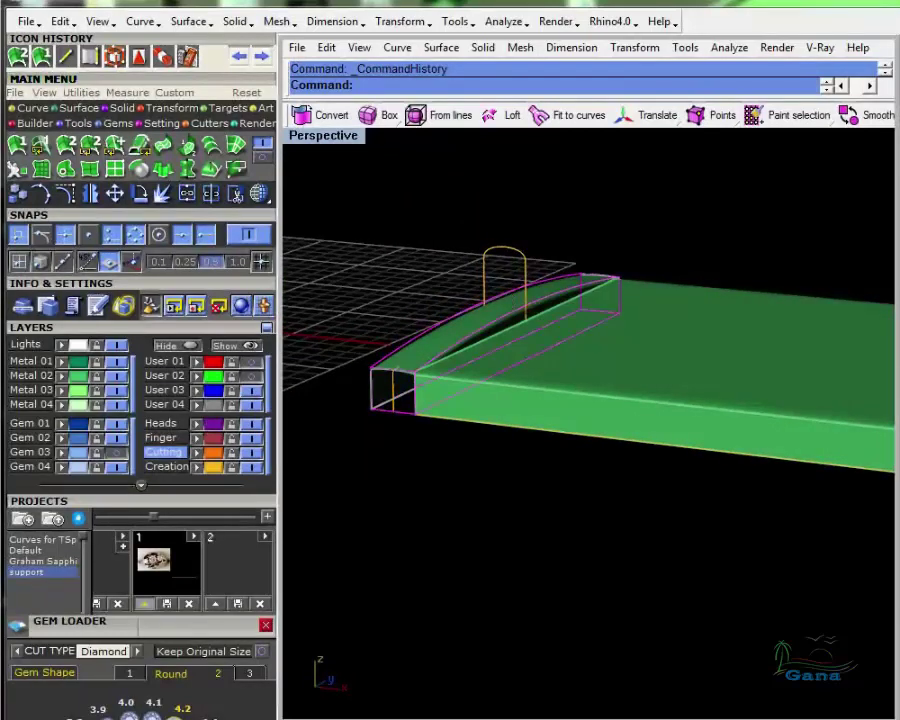
left_click(68, 197)
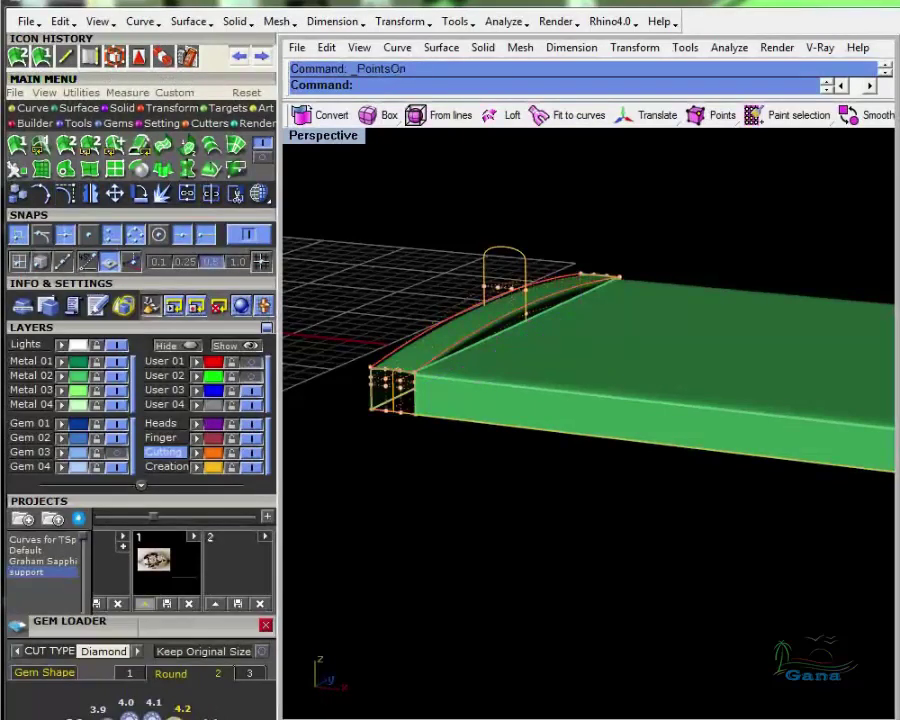
left_click_drag(504, 290, 486, 262)
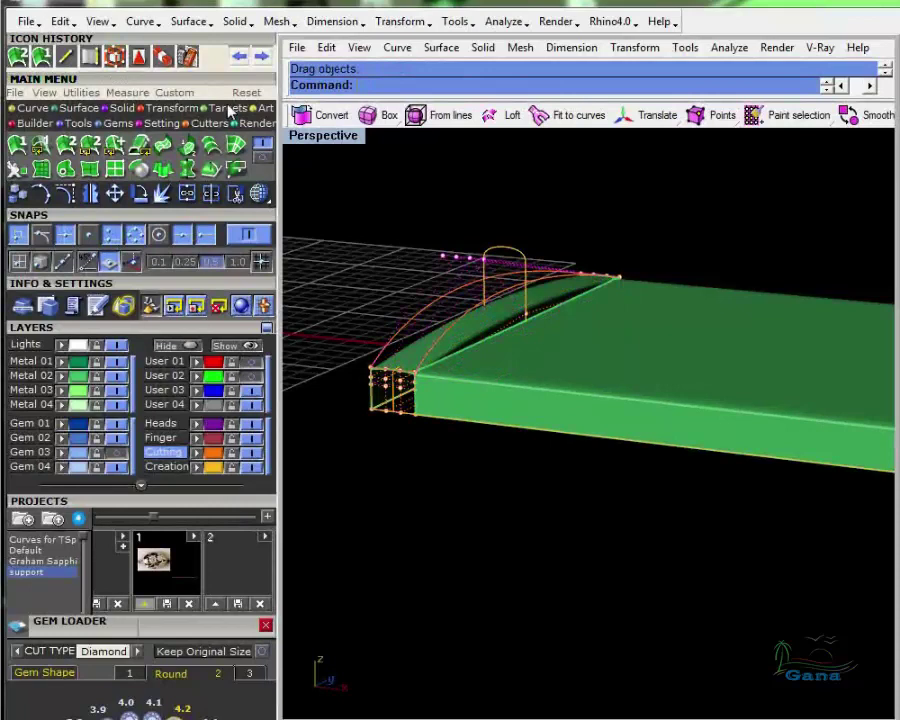
left_click(239, 56)
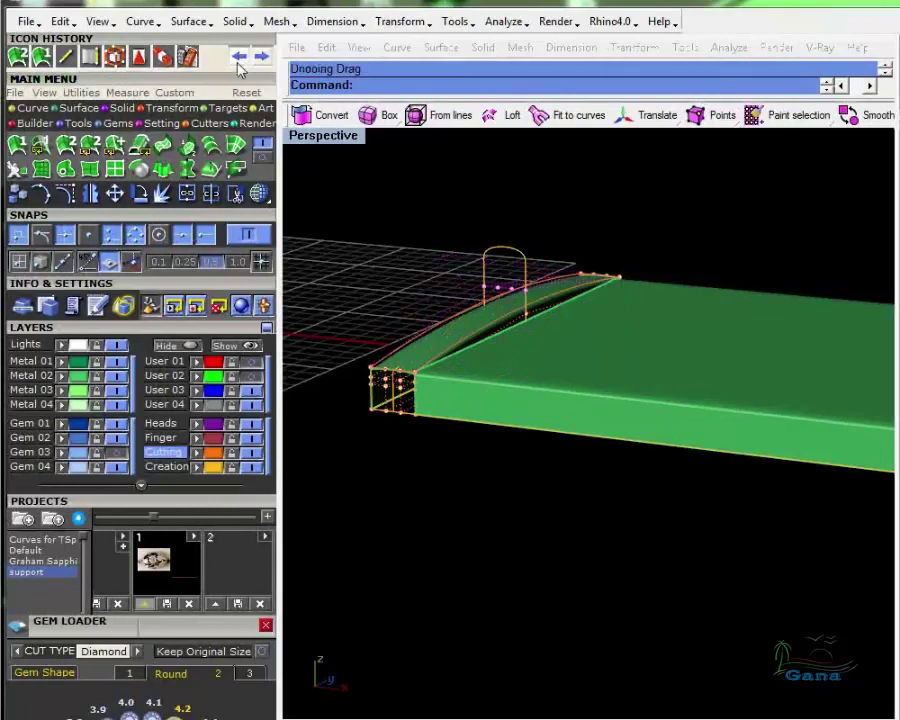
Undo the join and splits back to the untrimmed arched bar, keeping the swept slab, and clear the selection
left_click(241, 58)
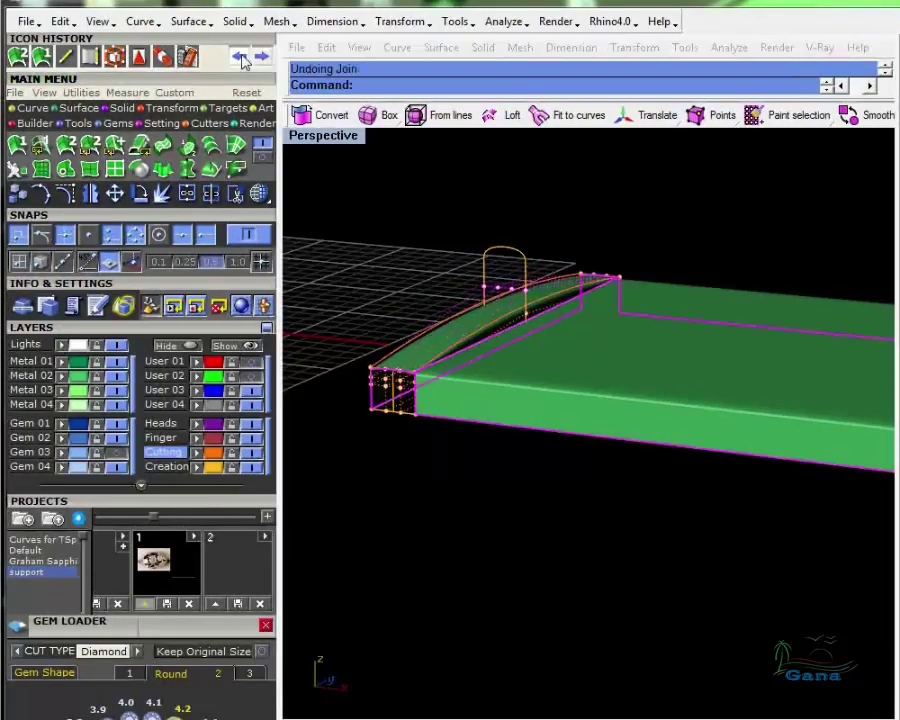
left_click(241, 58)
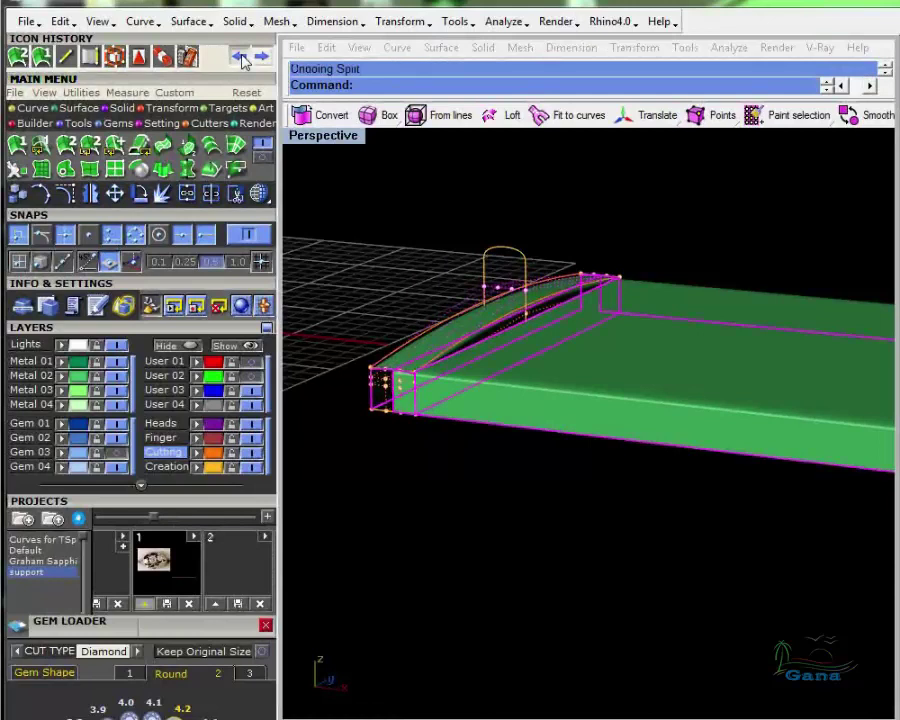
left_click(241, 58)
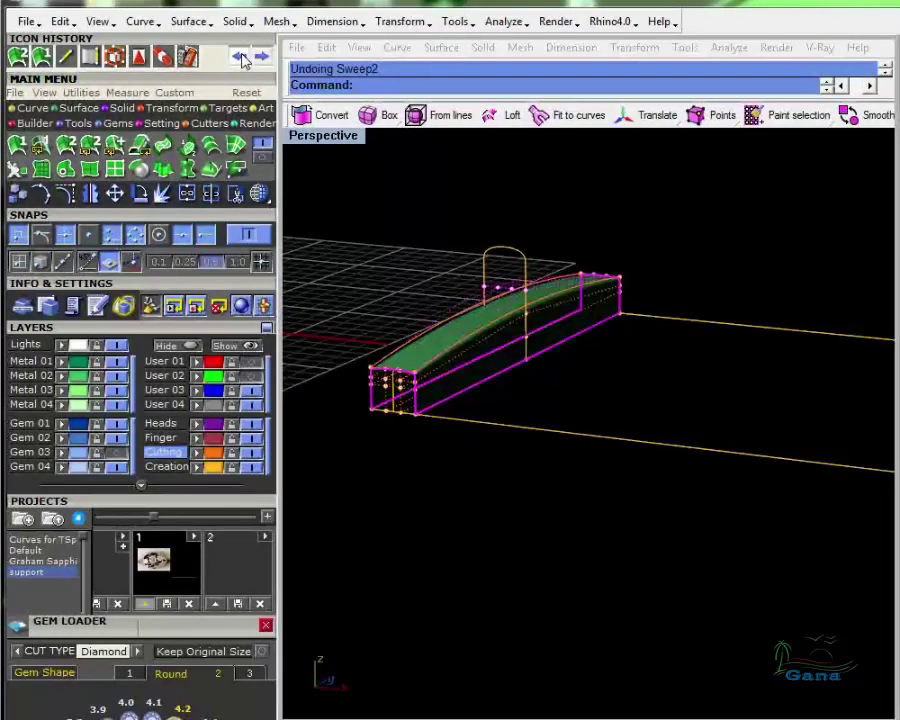
left_click(262, 58)
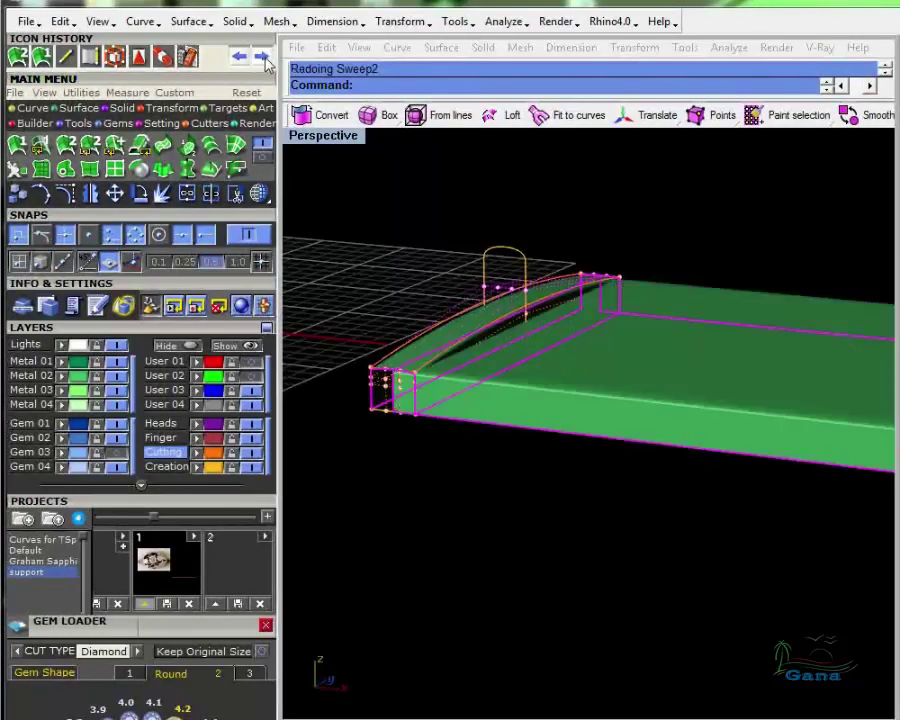
key("Escape")
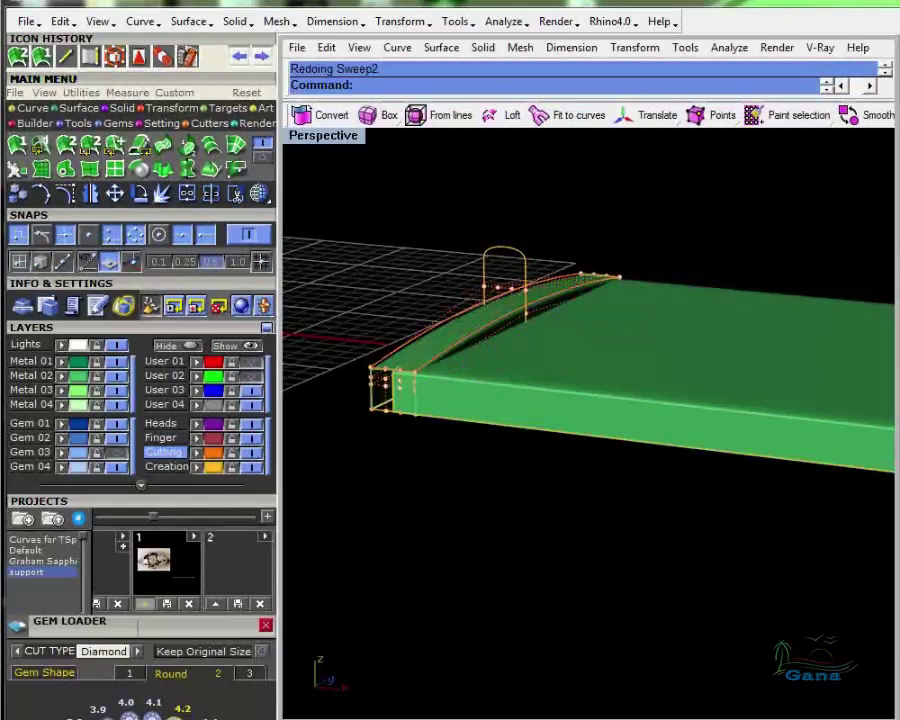
Try raising the middle row of the bar's top cage points vertically in the Through Finger view
left_click_drag(445, 245, 552, 305)
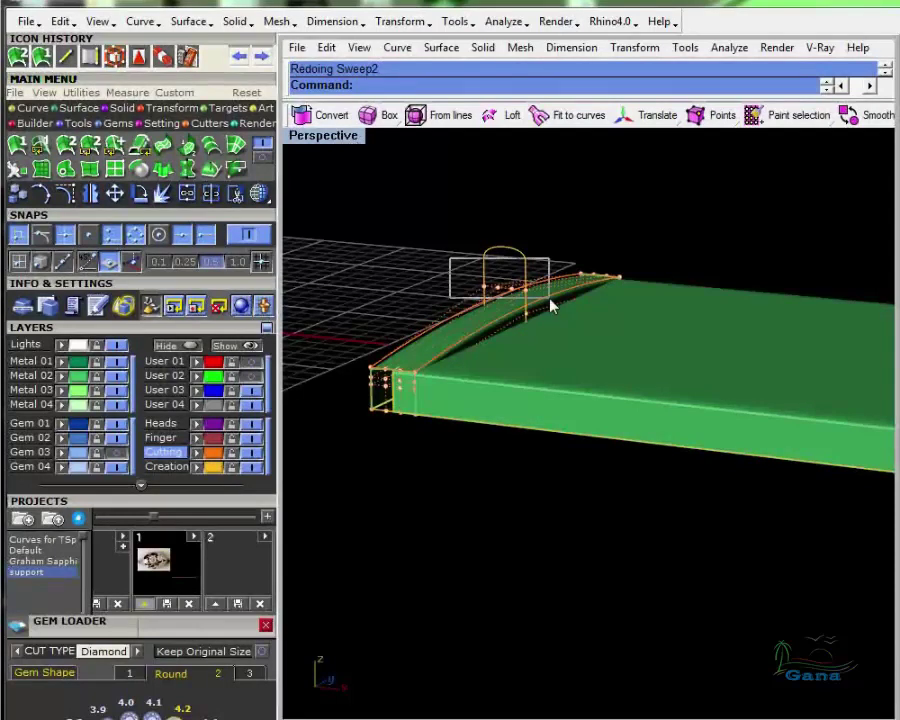
double_click(330, 135)
scroll(538, 582, "up", 4)
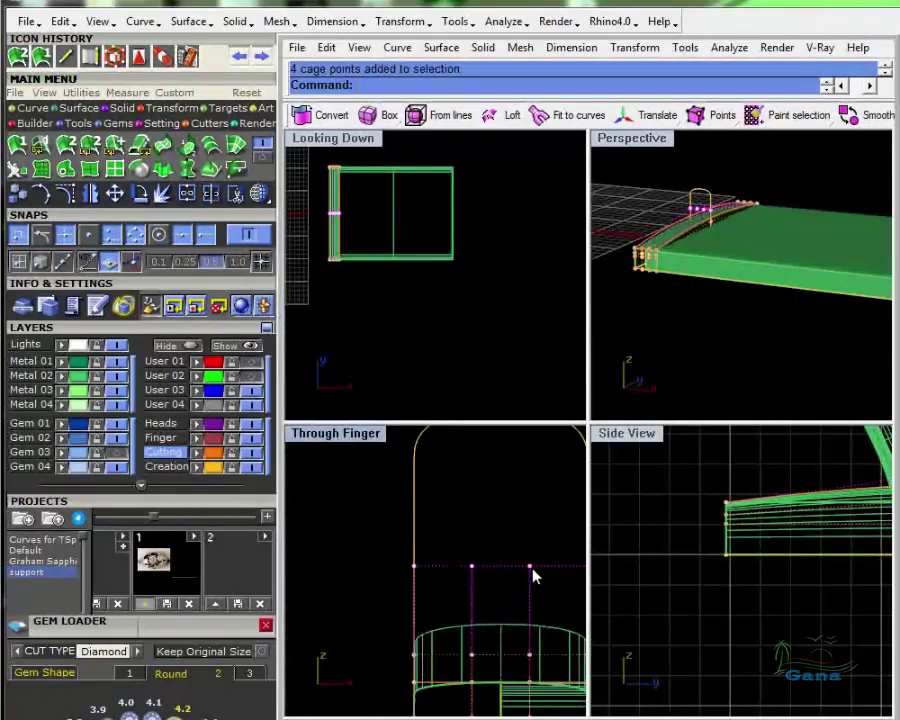
left_click_drag(531, 565, 531, 532)
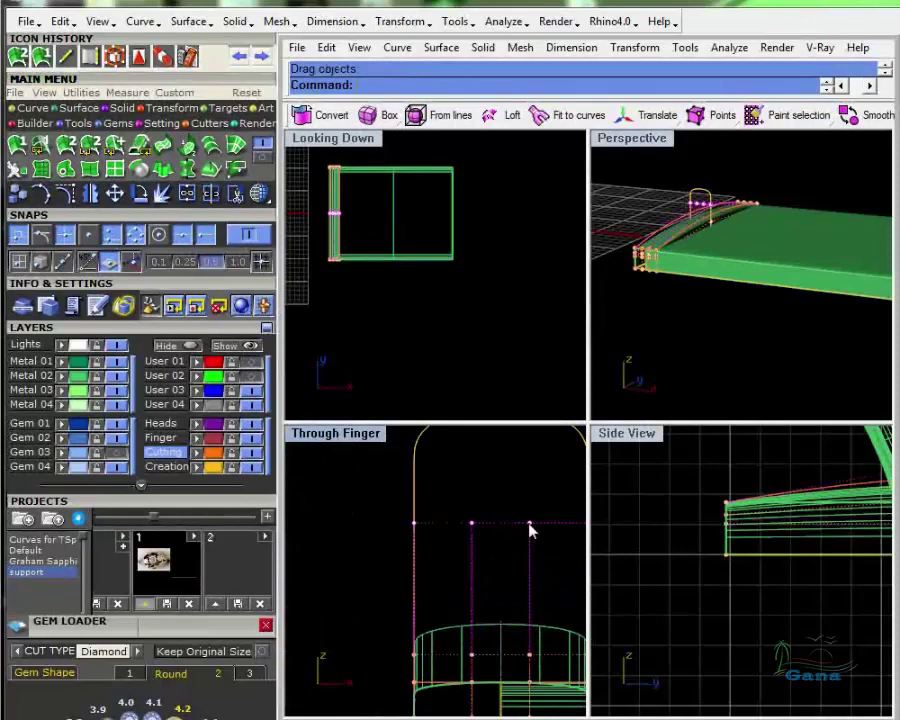
left_click(240, 57)
Undo the slab's sweep and the curve operations before it, and redo up to the line closing the slab outline
left_click(240, 57)
left_click(240, 57)
left_click(240, 57)
left_click(240, 57)
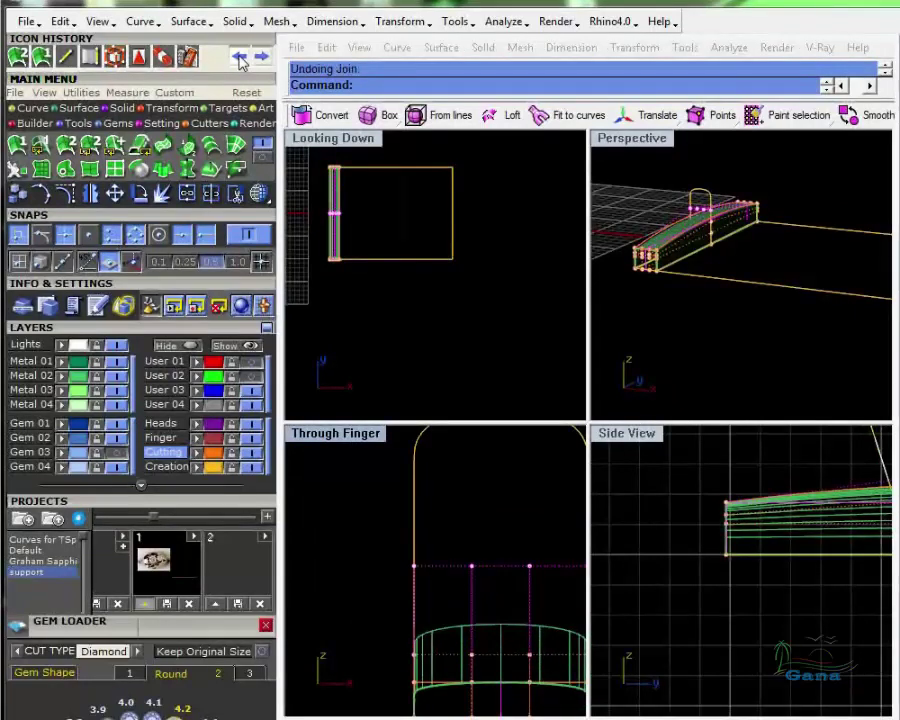
left_click(240, 57)
left_click(262, 57)
left_click(262, 57)
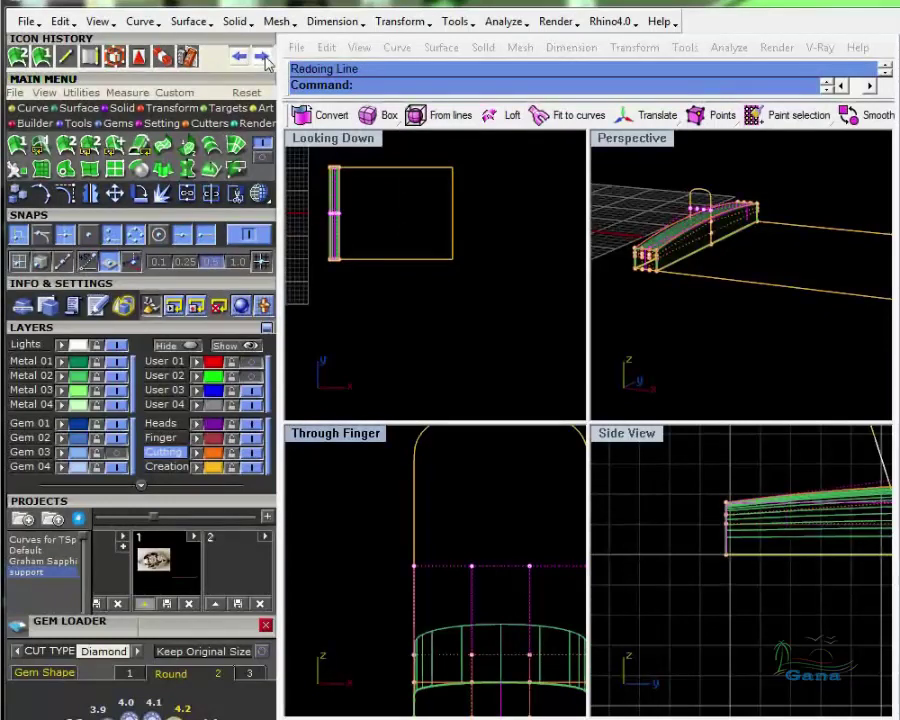
Redo up to the slab's two-rail sweep and delete the control cage around the arched bar
left_click(263, 58)
left_click(262, 58)
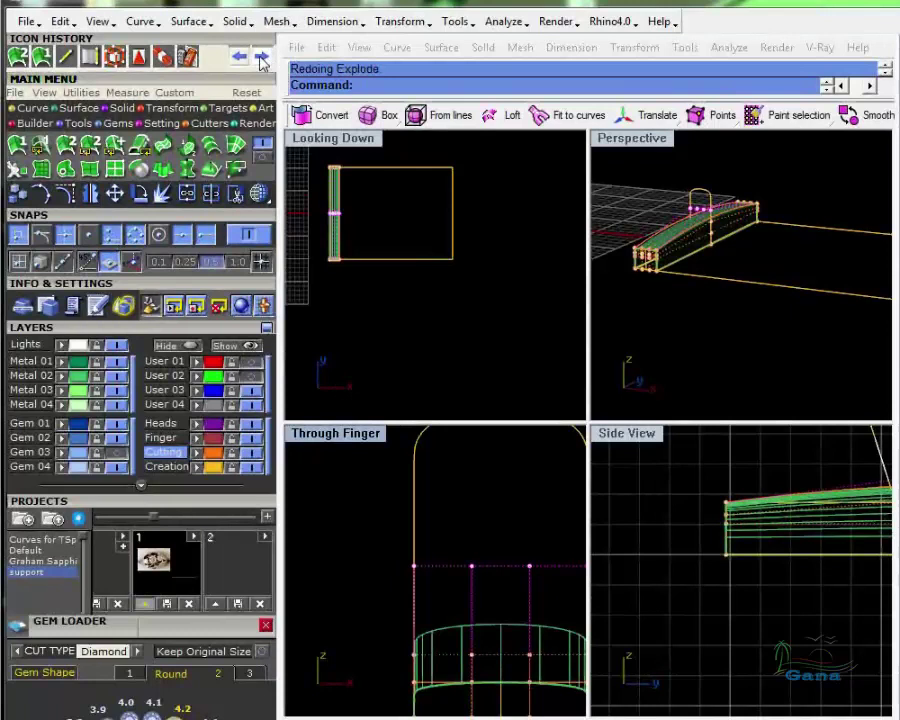
left_click(262, 58)
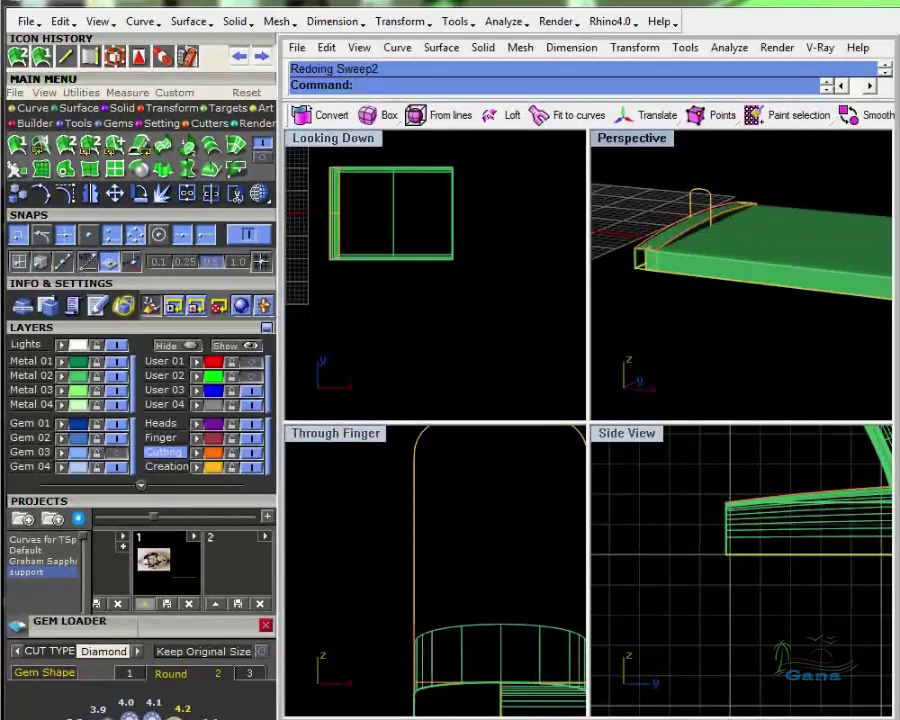
left_click(668, 230)
key("Delete")
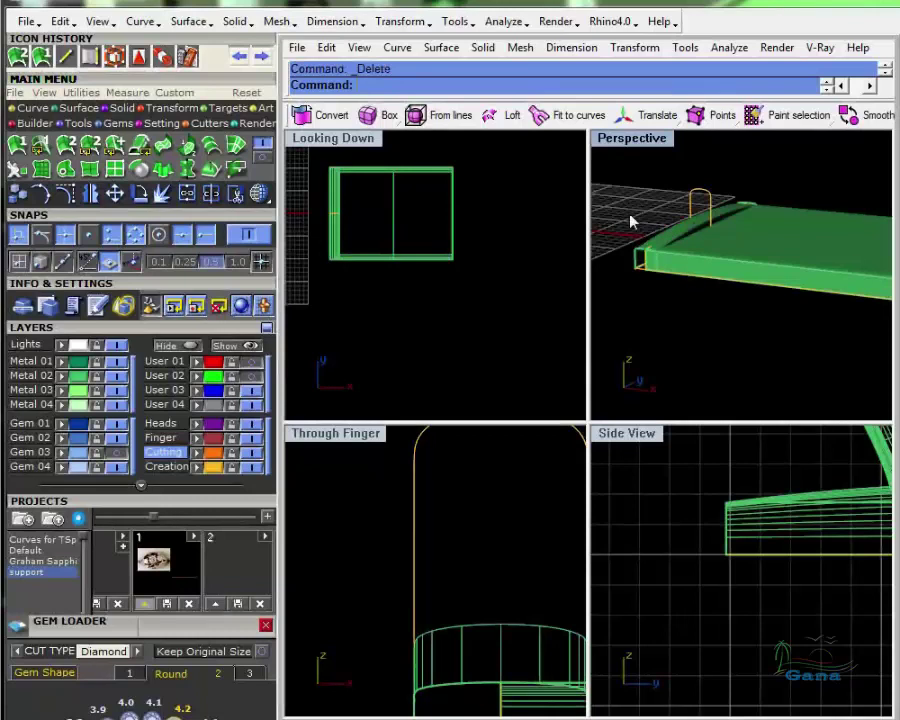
Review the command history back to its first entries and close it
key("F2")
left_click_drag(758, 460, 755, 402)
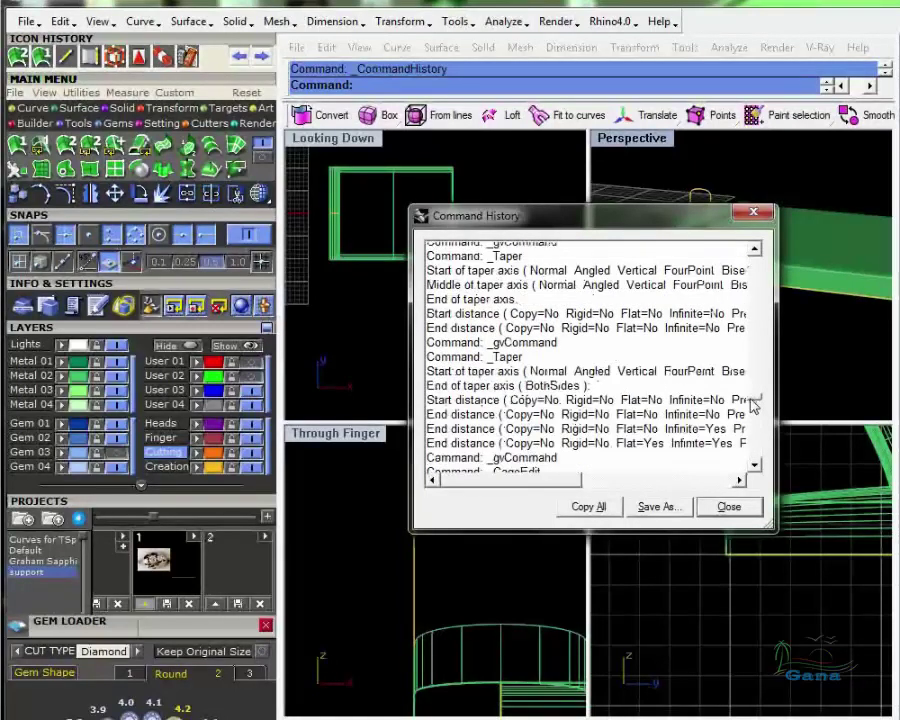
left_click_drag(753, 403, 743, 227)
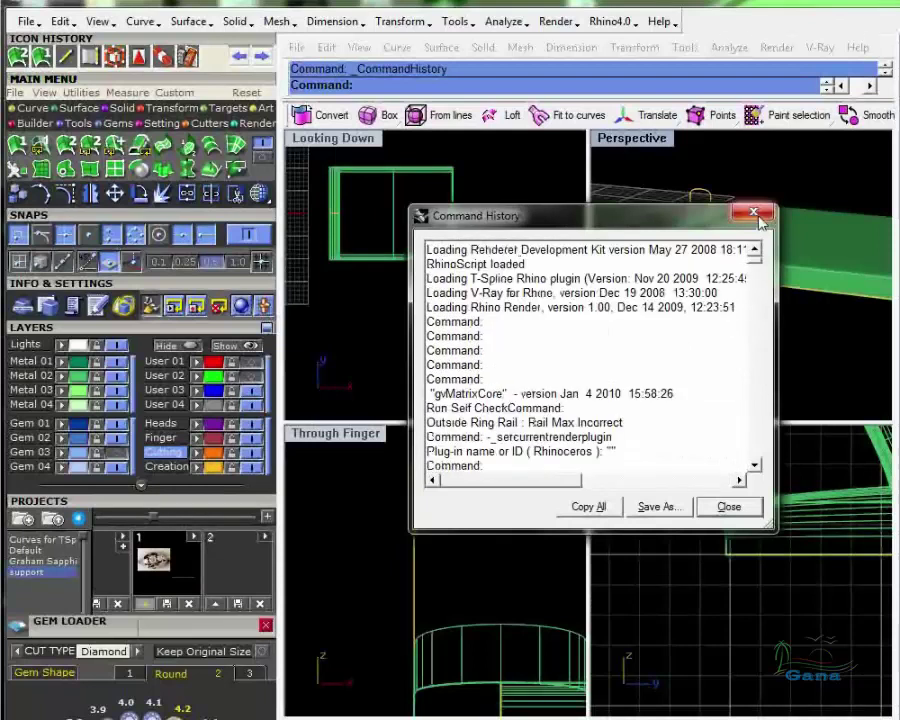
left_click(754, 213)
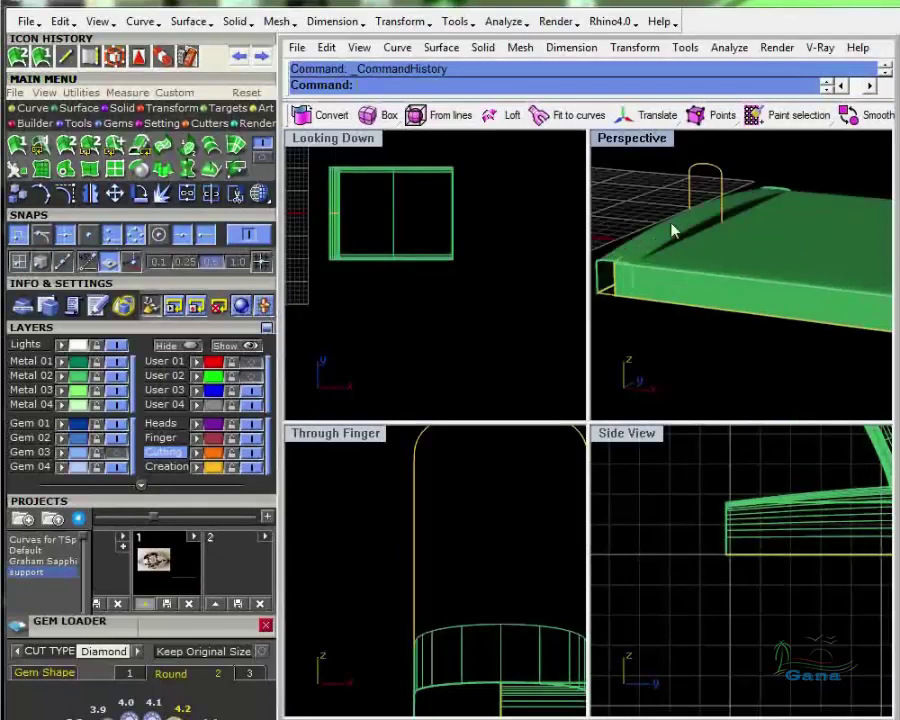
Examine the support band against the reference photo in the Through Finger view, hiding the Metal 02 layer and showing it again
left_click(672, 230)
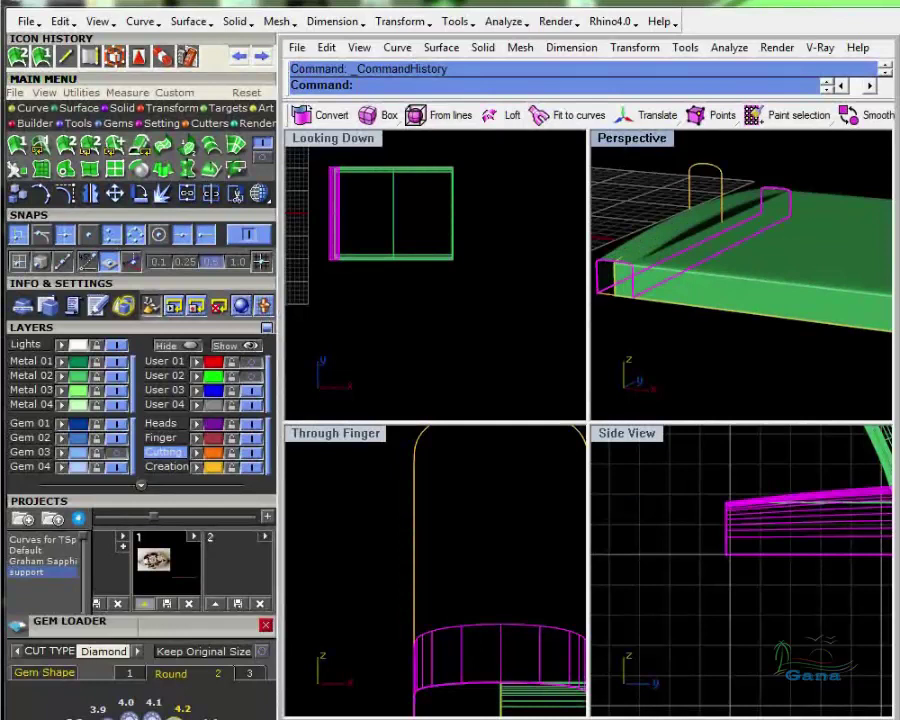
scroll(436, 252, "down", 2)
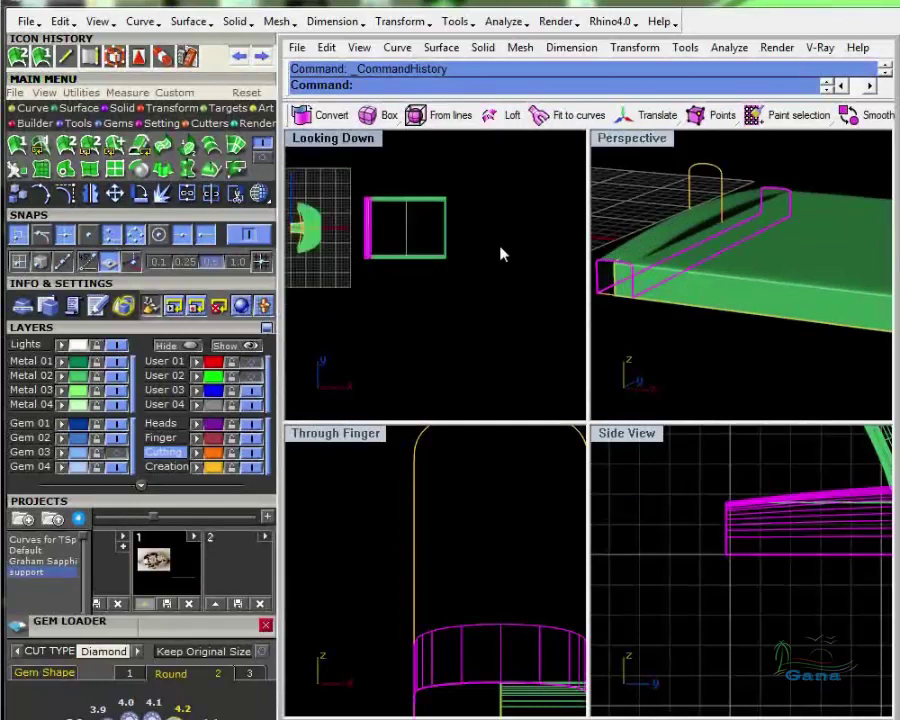
scroll(444, 296, "down", 2)
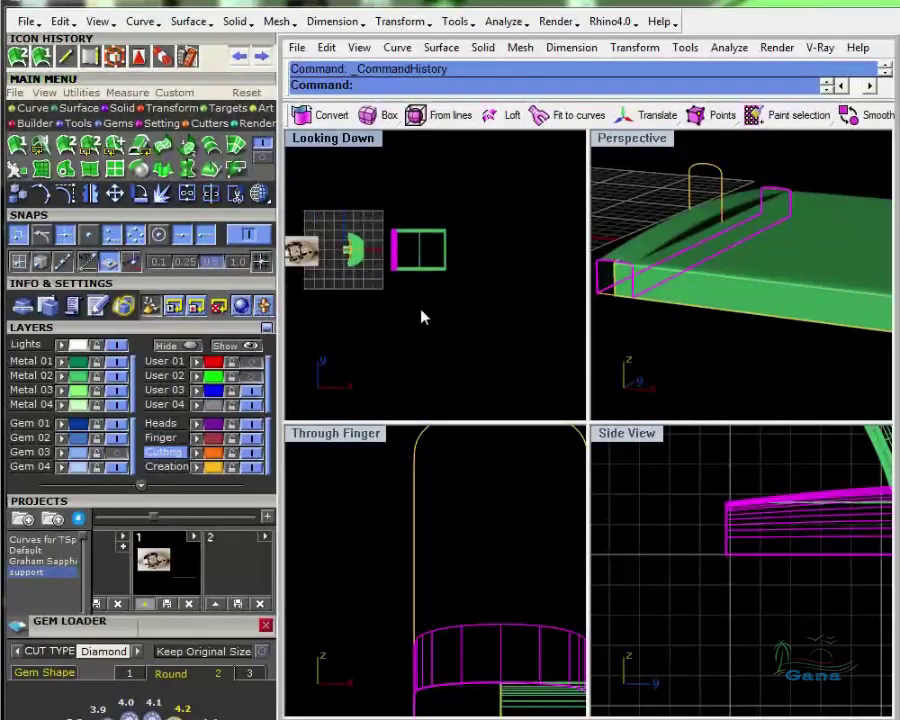
scroll(455, 524, "down", 3)
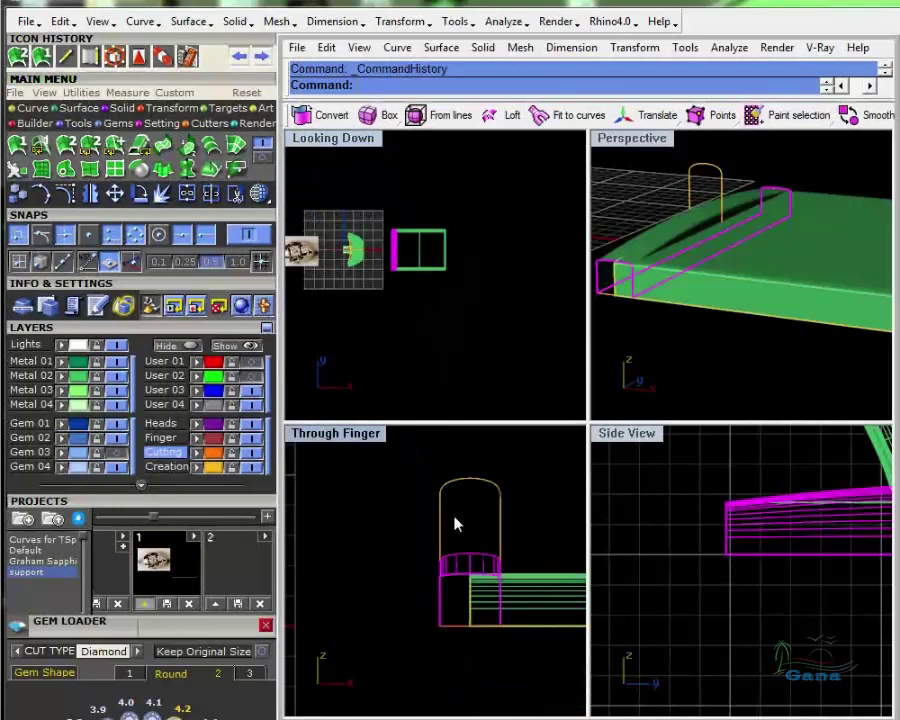
scroll(455, 524, "down", 3)
right_click_drag(455, 524, 590, 600)
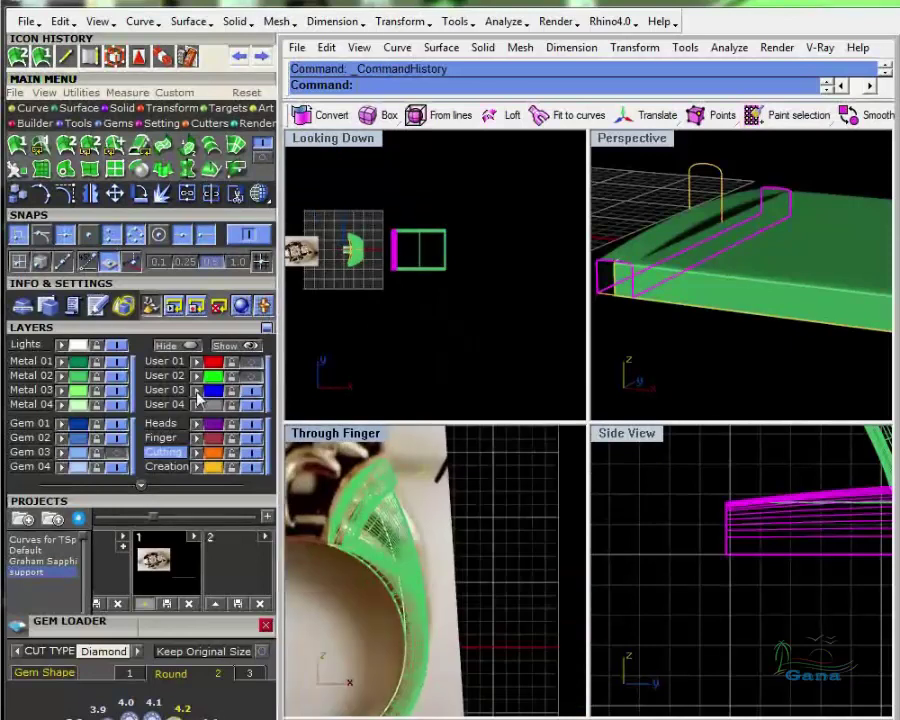
left_click(118, 375)
scroll(412, 499, "up", 4)
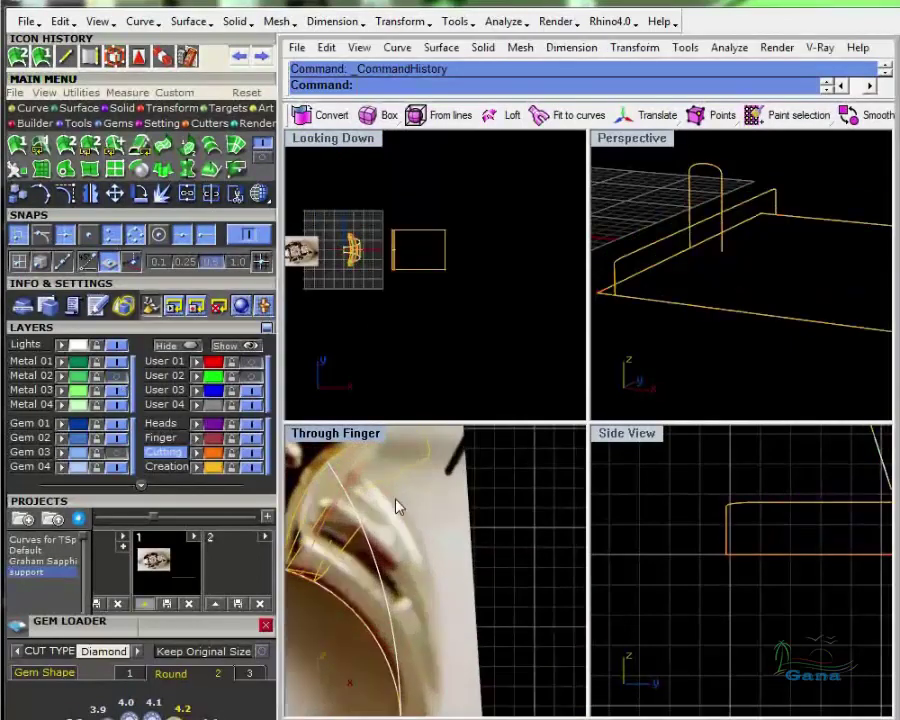
right_click_drag(397, 507, 445, 490)
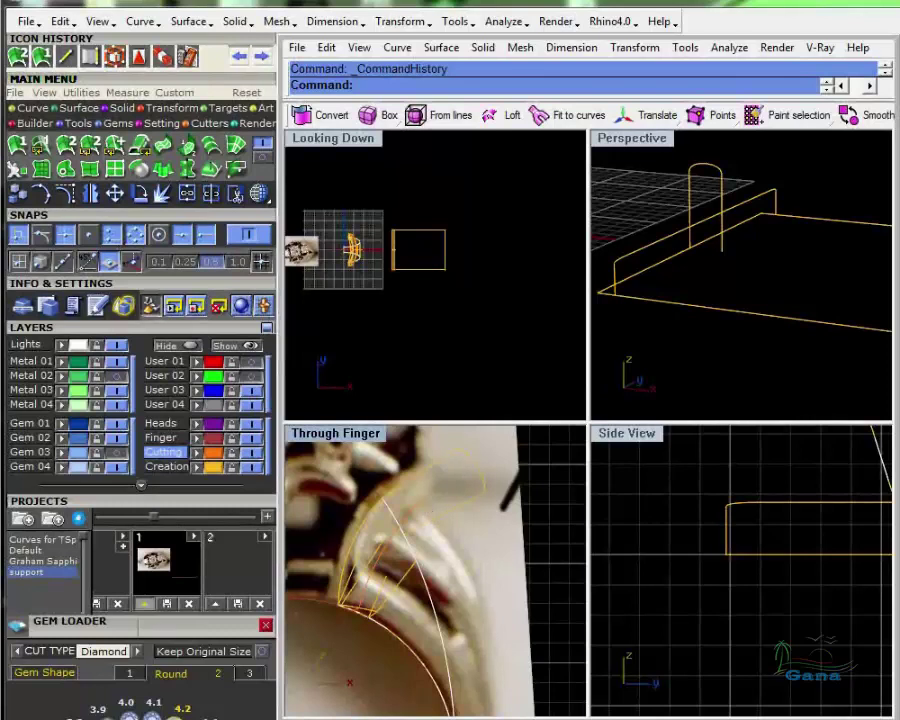
left_click(117, 376)
Check the corner where the slab overlaps the arched bar, and delete the swept slab
right_click_drag(691, 330, 752, 367)
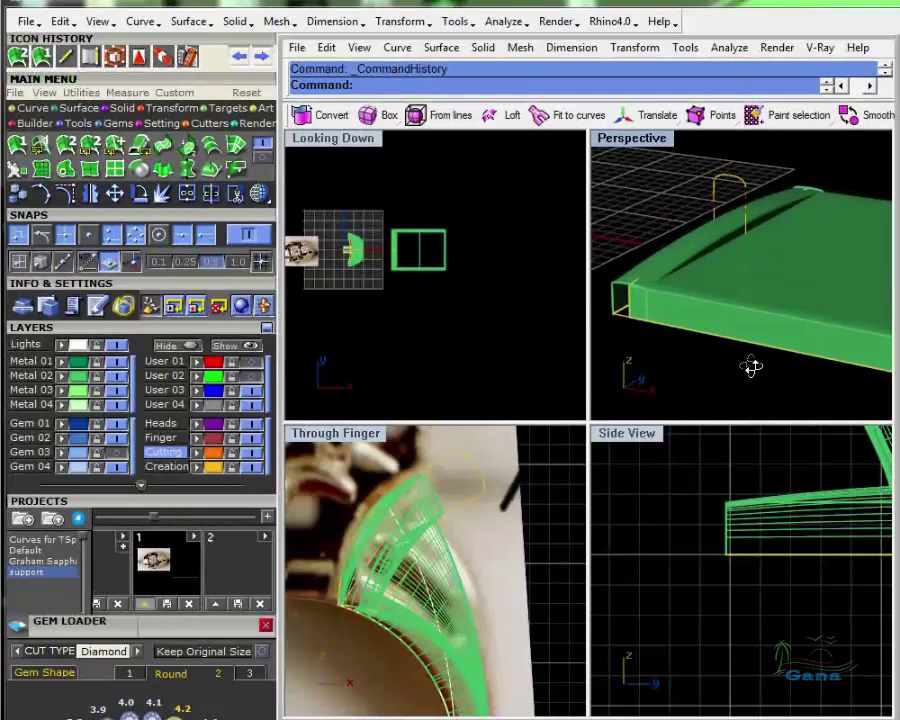
scroll(646, 292, "up", 3)
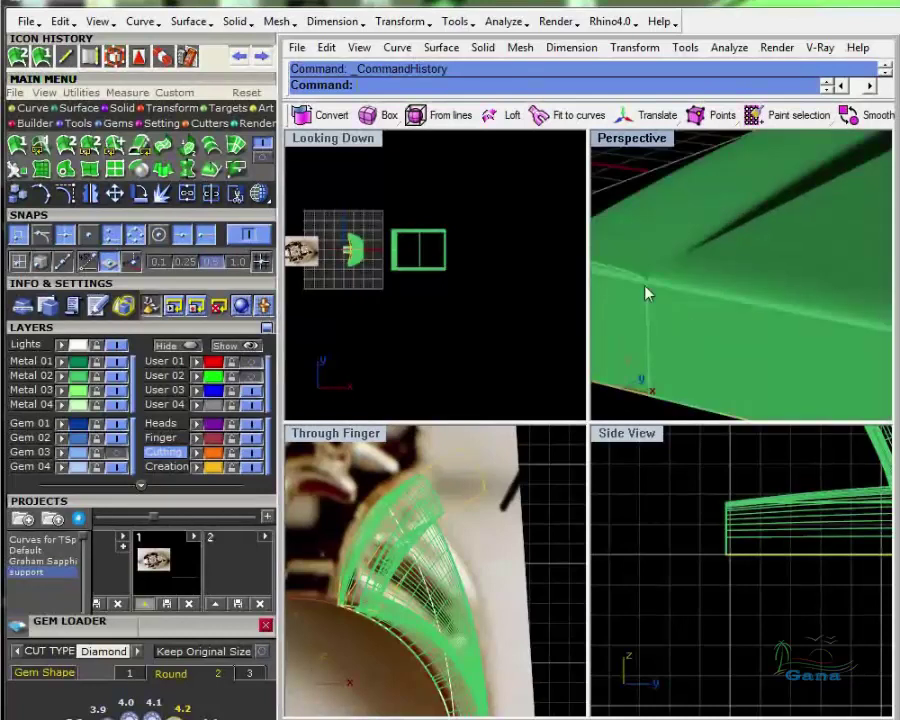
scroll(659, 300, "down", 5)
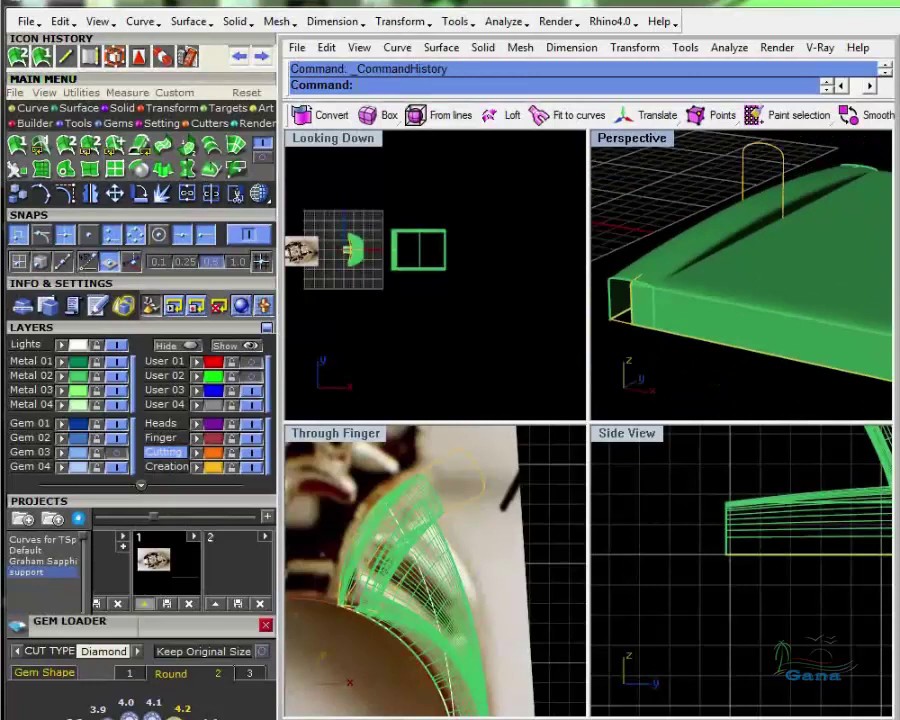
right_click_drag(632, 297, 628, 266, "shift")
left_click(698, 280)
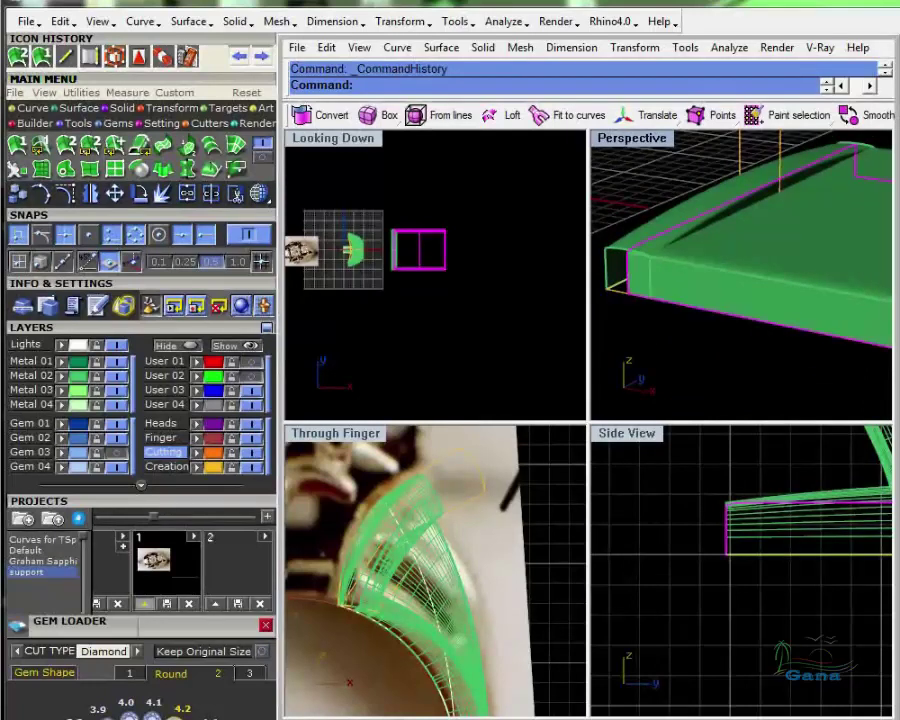
key("Delete")
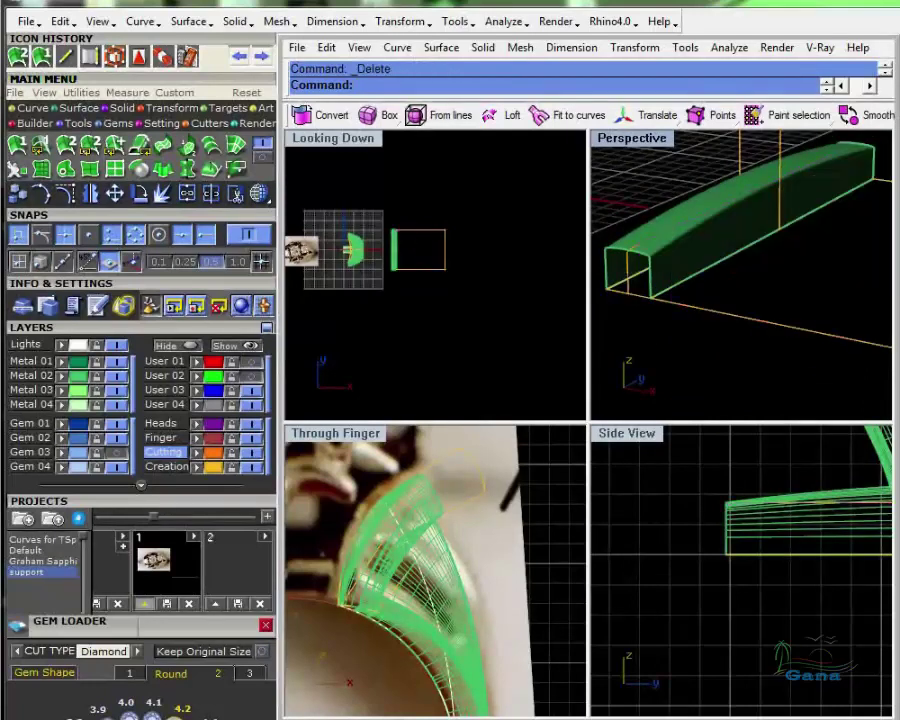
Move the slab's profile curve from the middle of the bar's width to the bar's lower corner on the slab side
left_click(627, 268)
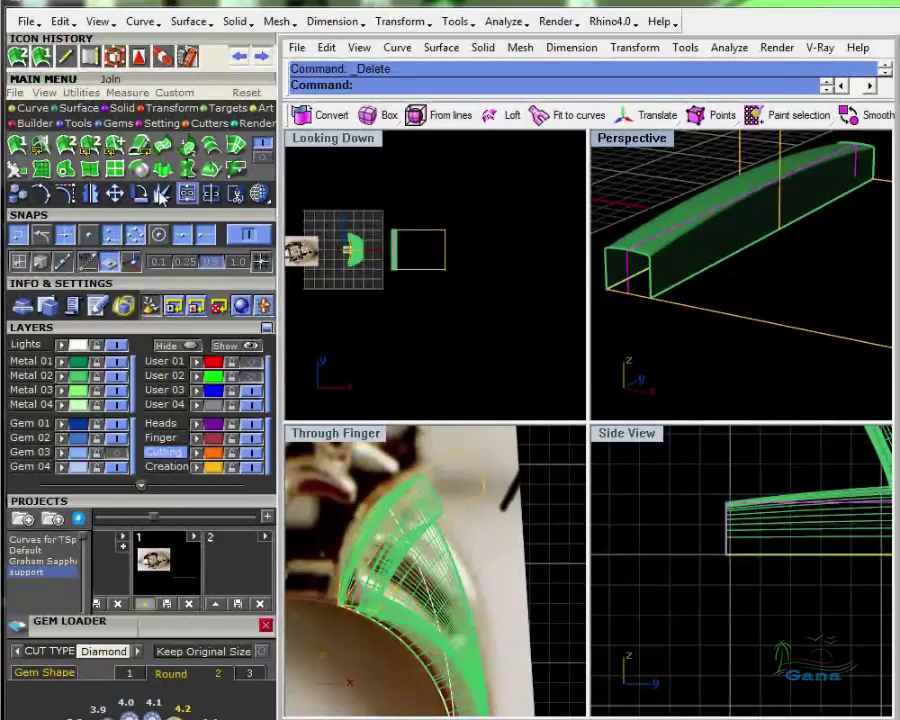
left_click(115, 196)
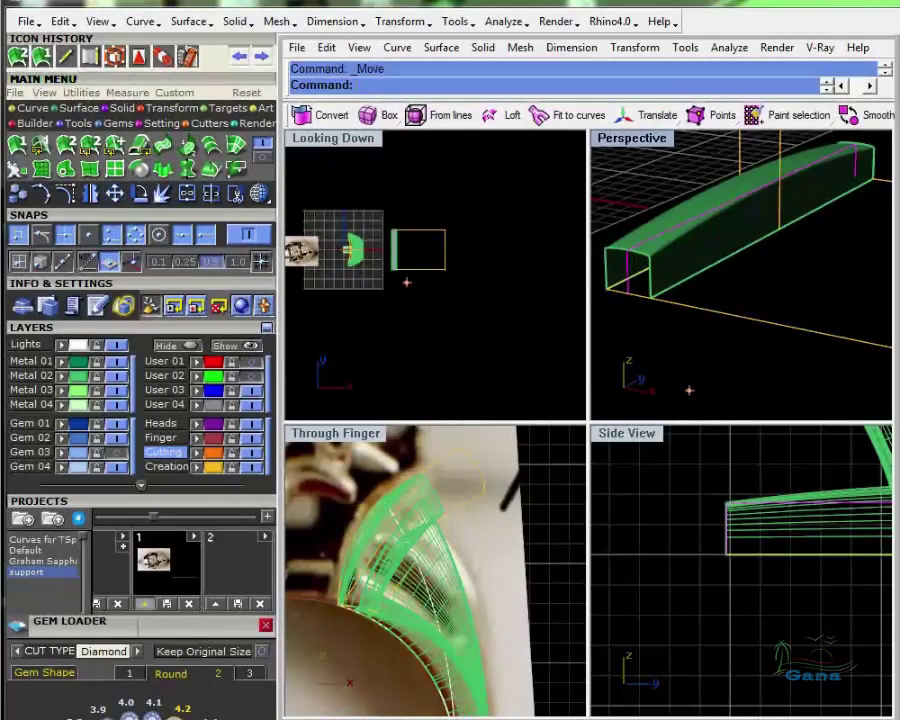
left_click(629, 294)
left_click(651, 297)
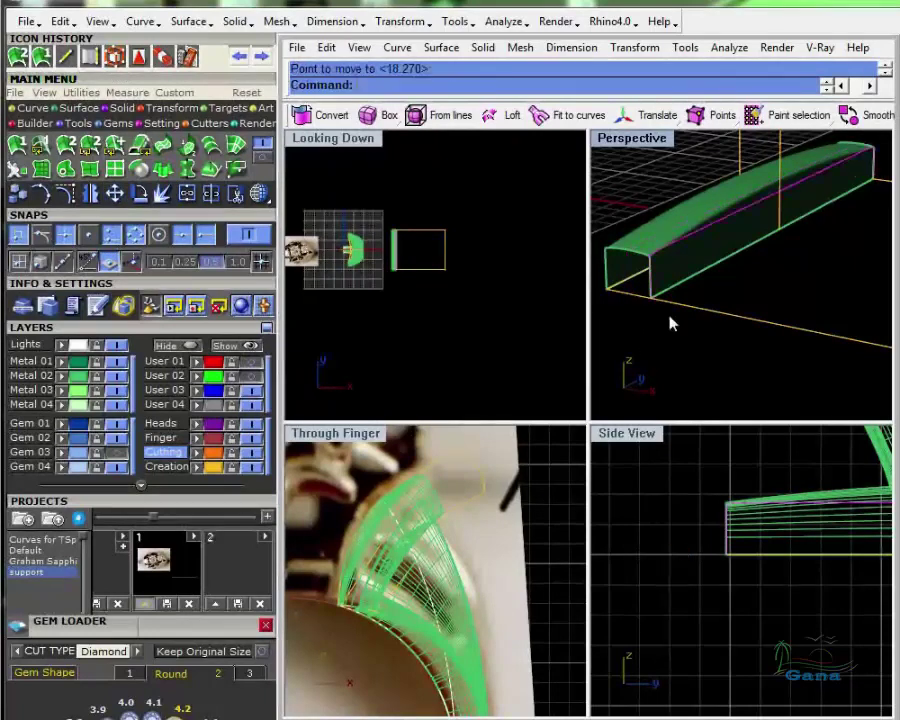
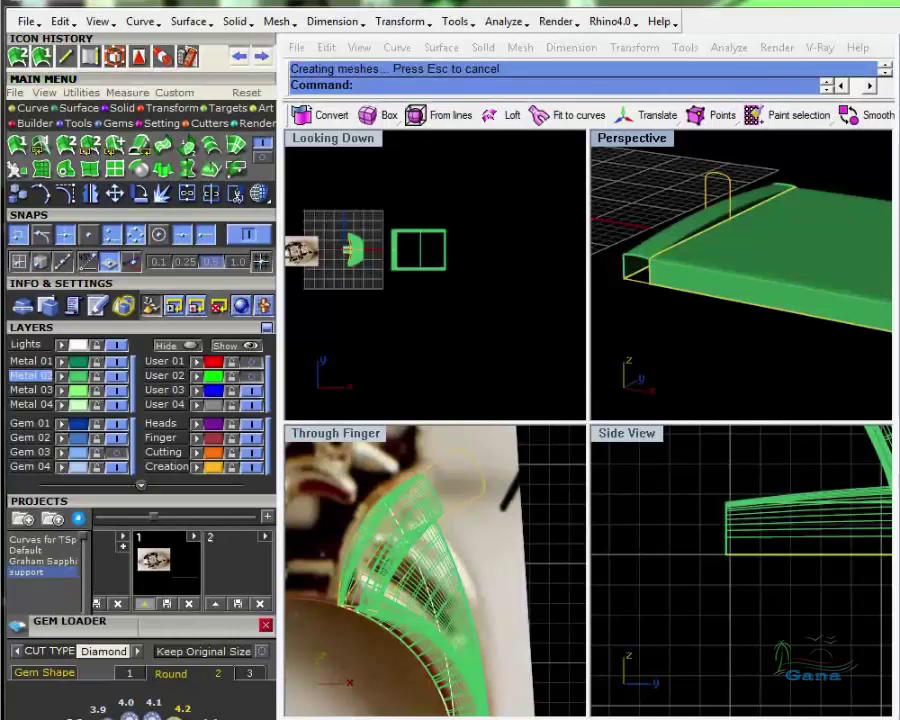
Add a bounding-box control cage to the arched bar using World coordinates, 4 × 3 × 4 points and a global region
scroll(680, 290, "down", 4)
right_click_drag(680, 290, 745, 346)
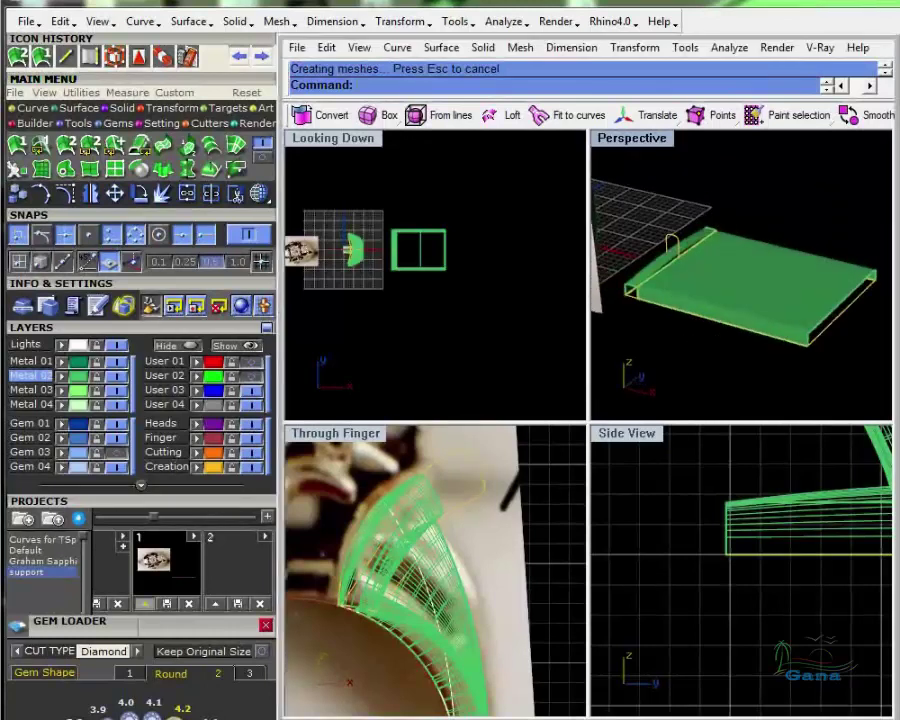
scroll(669, 259, "up", 5)
right_click_drag(670, 266, 712, 282)
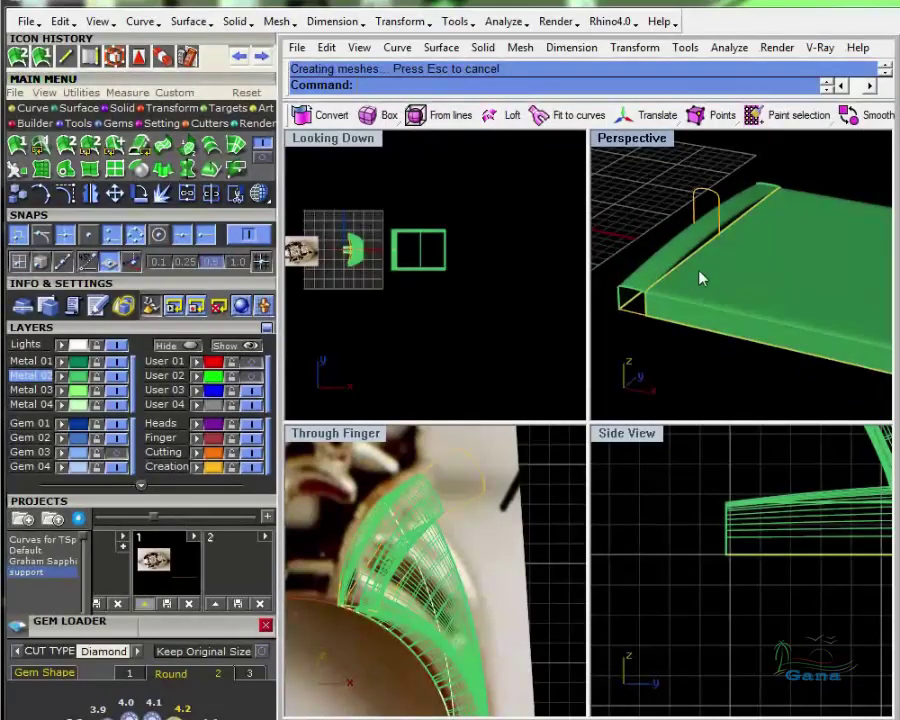
scroll(700, 277, "down", 2)
left_click(668, 258)
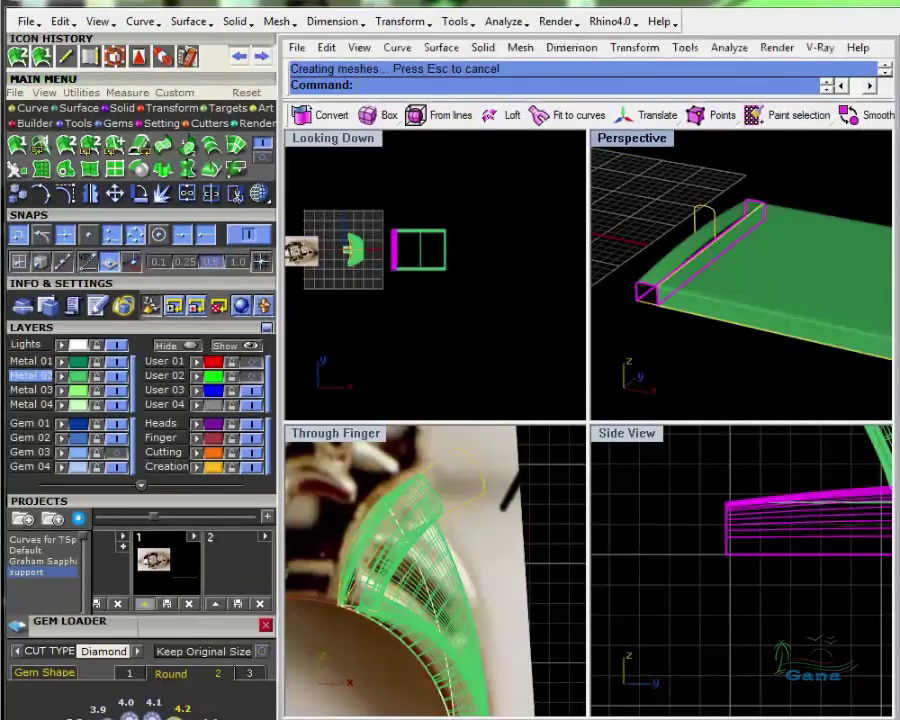
left_click(450, 76)
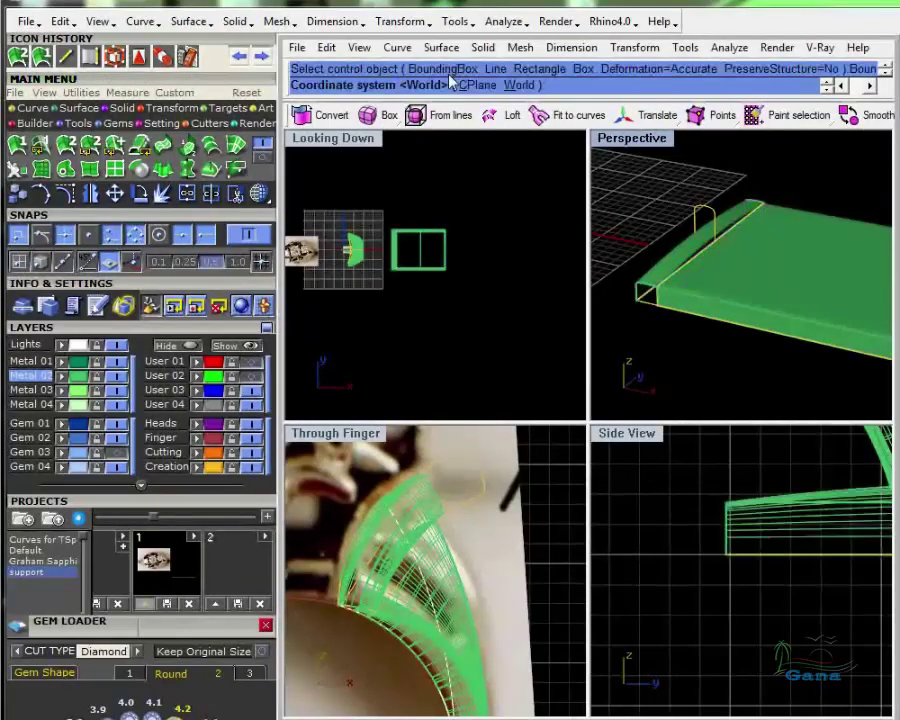
right_click(520, 202)
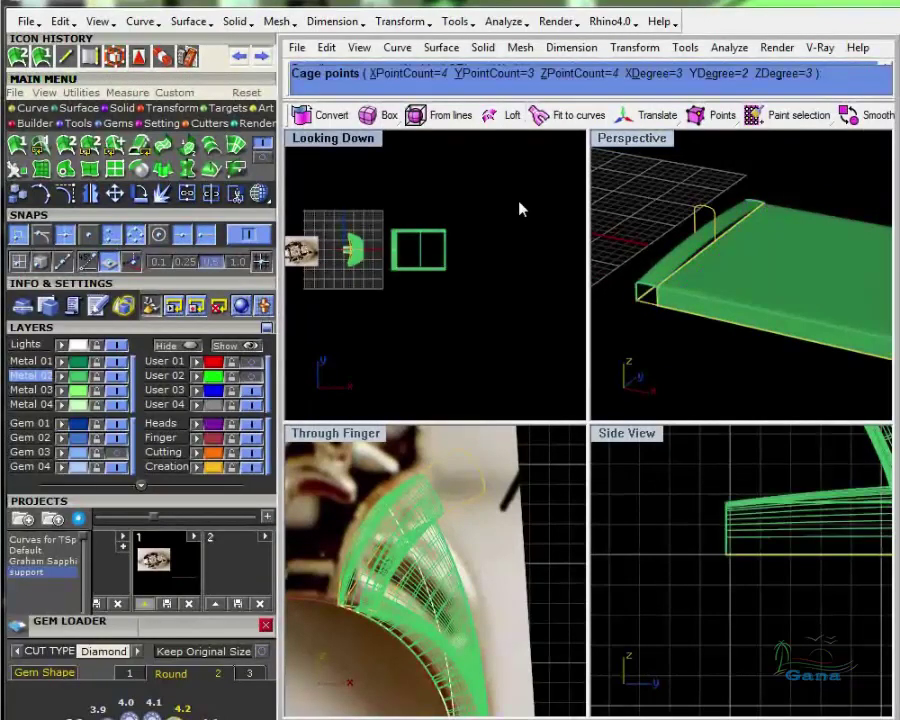
key("Return")
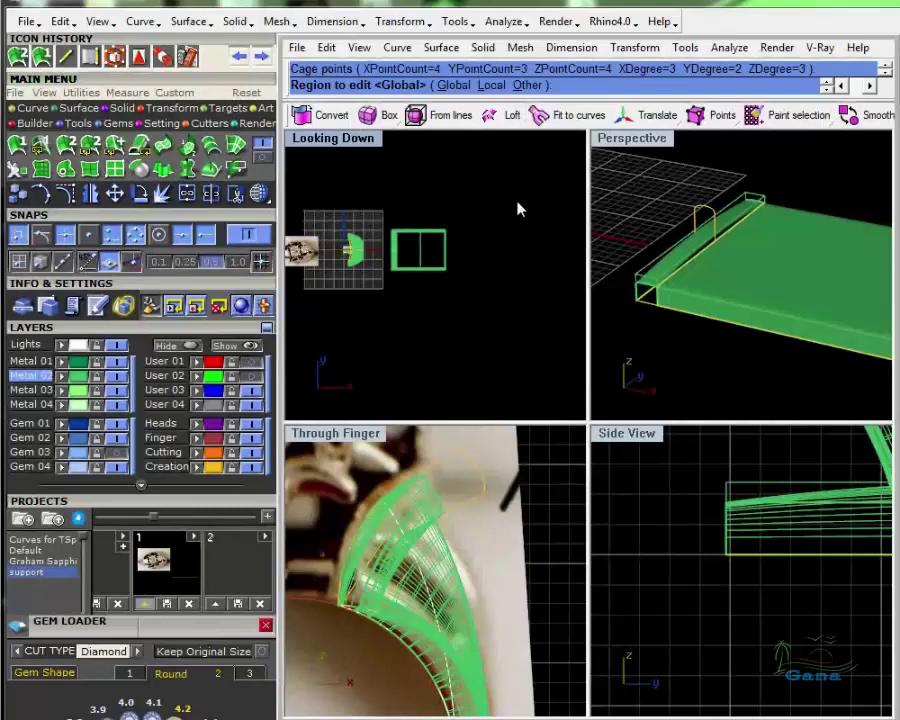
key("Return")
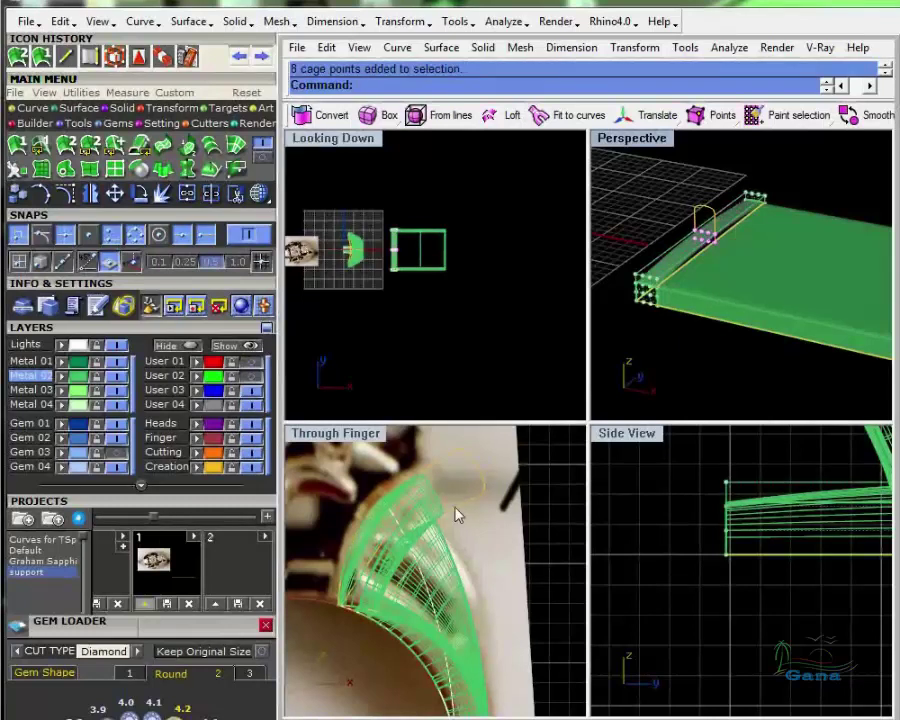
Raise the middle row of the bar's upper cage points in the Side View, clear the selection and inspect the band on the ring
right_click_drag(802, 517, 676, 556)
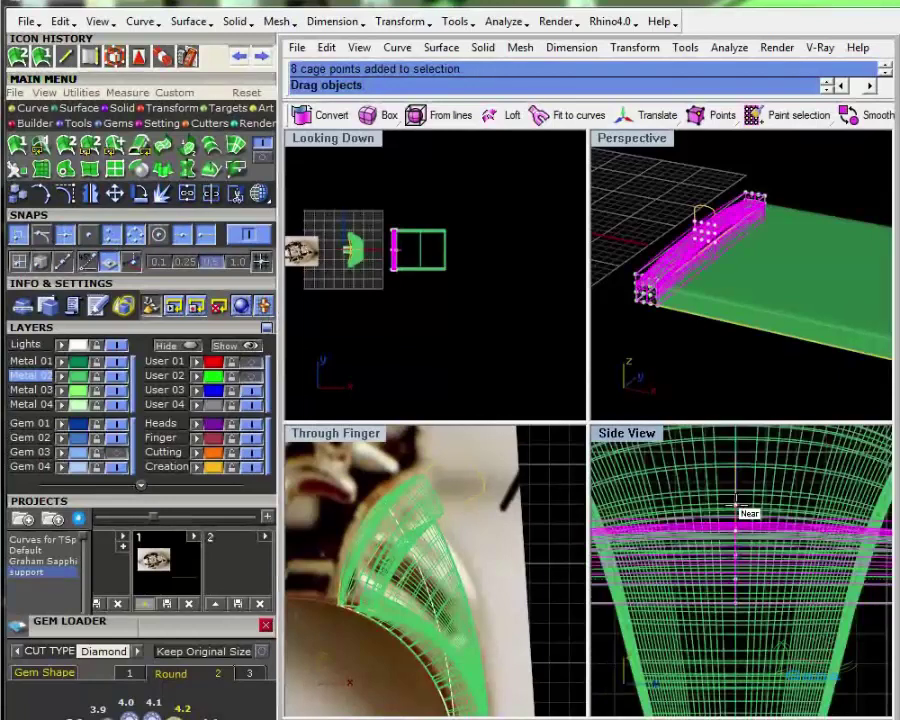
mouse_move(735, 508)
left_mouse_down()
mouse_move(735, 494)
mouse_move(740, 506)
left_mouse_up()
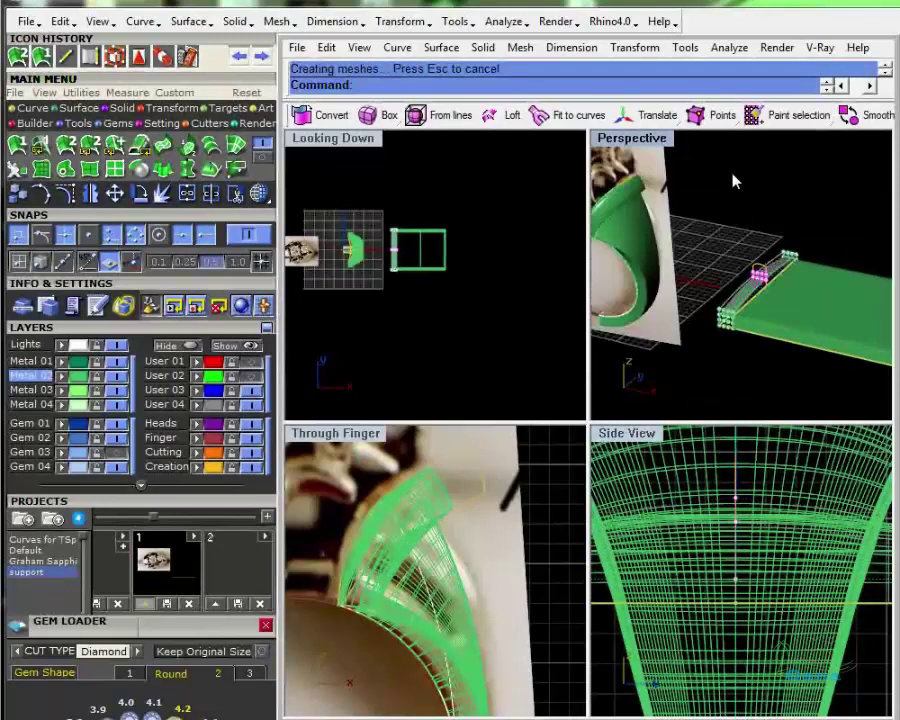
left_click(731, 177)
right_click_drag(731, 177, 736, 290)
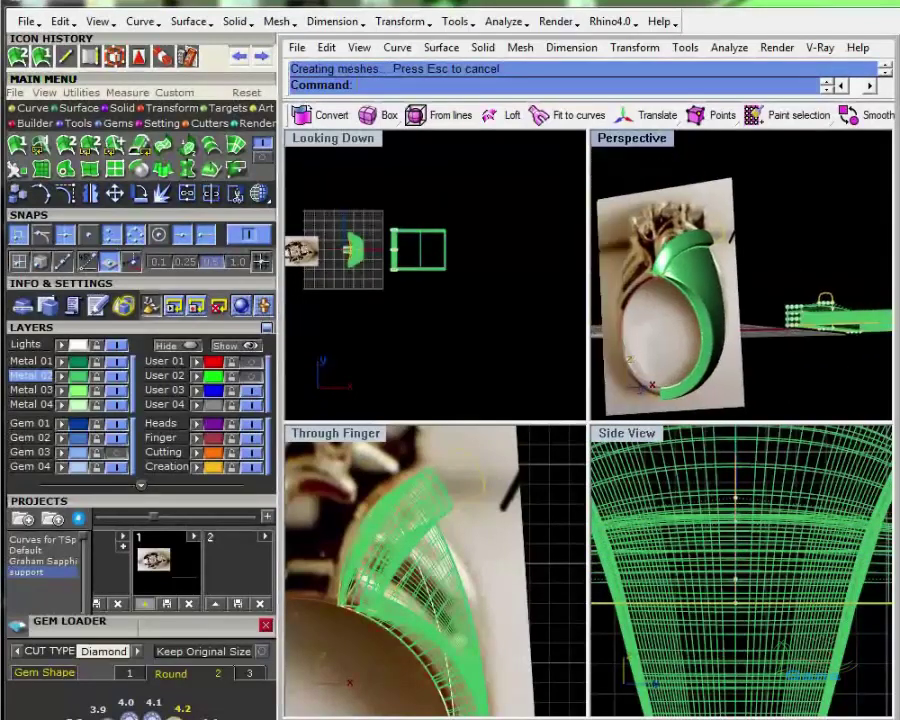
right_click_drag(730, 240, 705, 263)
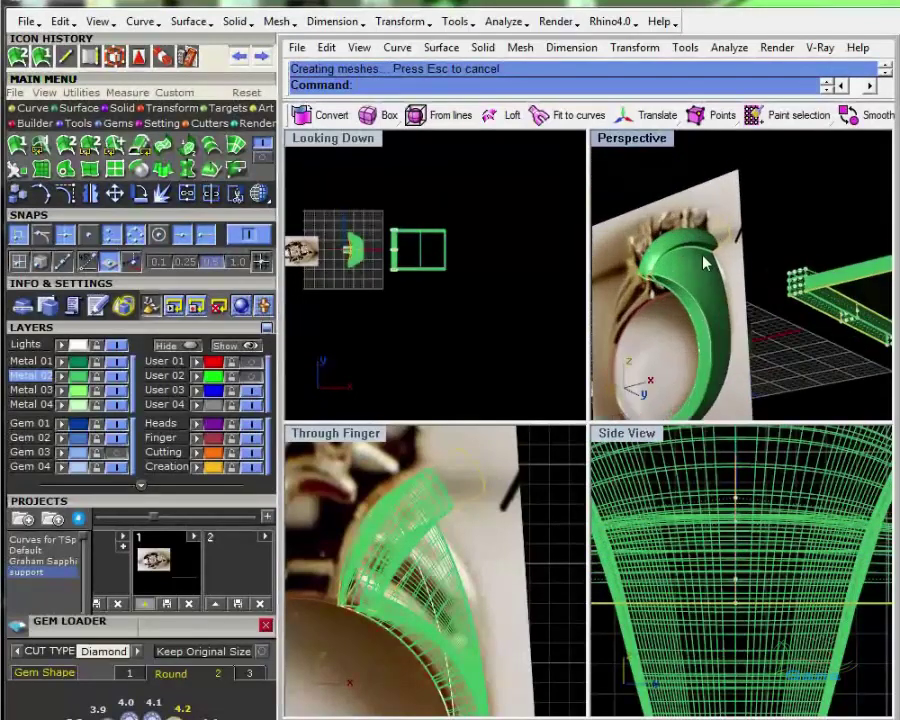
scroll(705, 263, "up", 2)
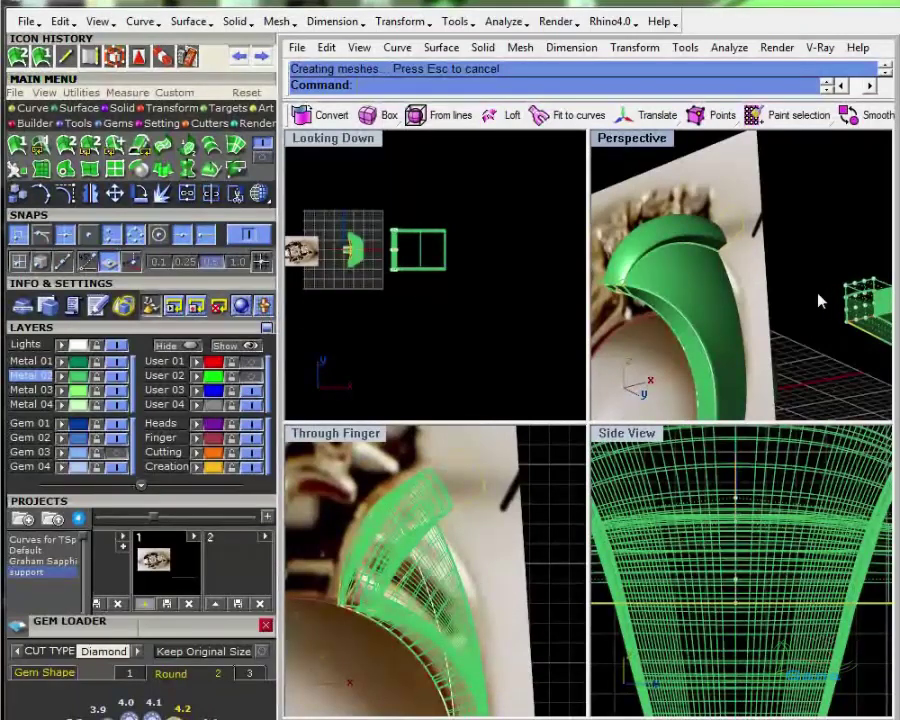
right_click_drag(836, 300, 790, 356)
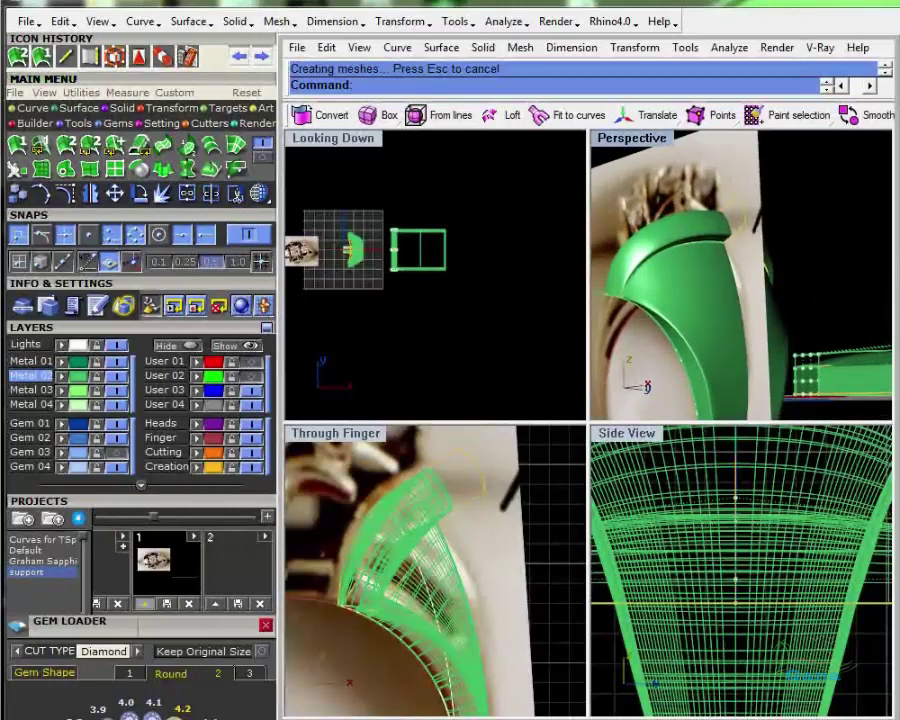
Select the four upper cage points at the far end of the arched bar
right_click_drag(790, 356, 778, 354)
left_click_drag(800, 323, 848, 366)
scroll(848, 366, "down", 5)
right_click_drag(844, 352, 698, 347, "shift")
right_click_drag(797, 362, 776, 418)
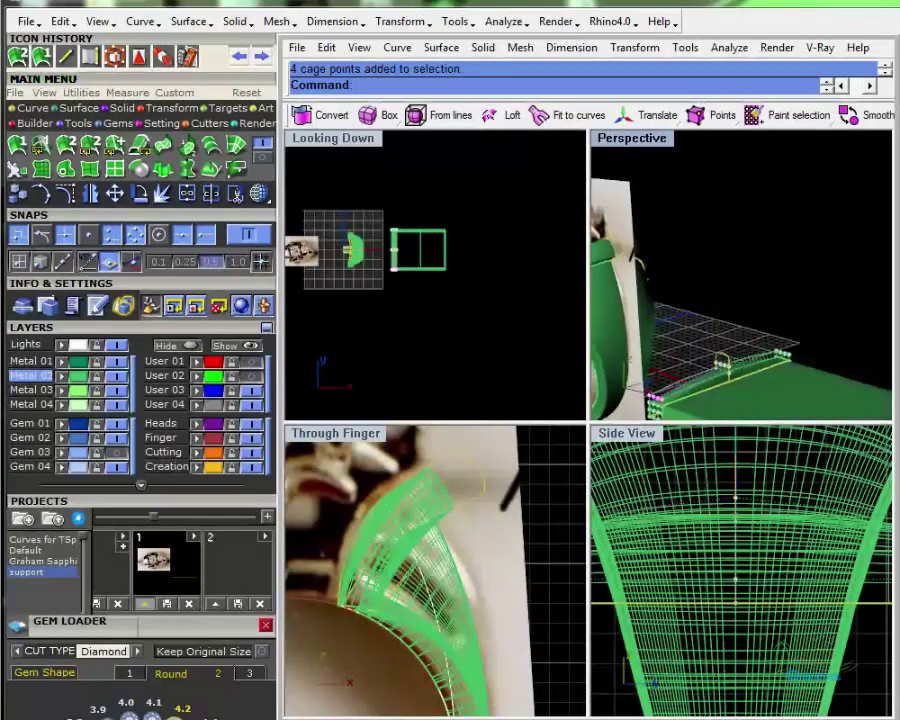
left_click_drag(762, 335, 798, 365)
left_click_drag(767, 324, 806, 364)
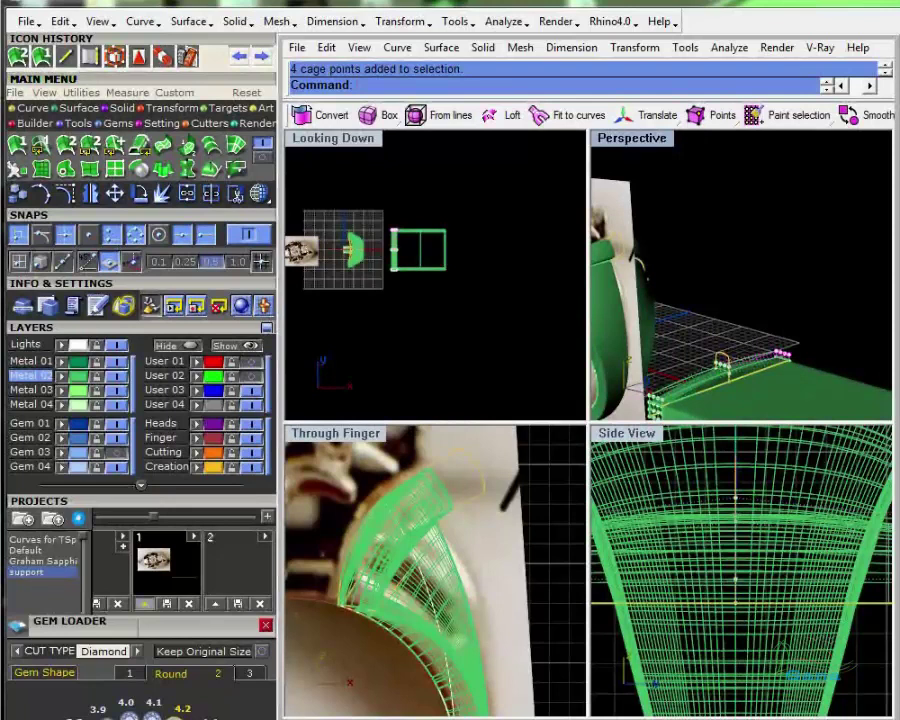
right_click_drag(804, 374, 808, 356)
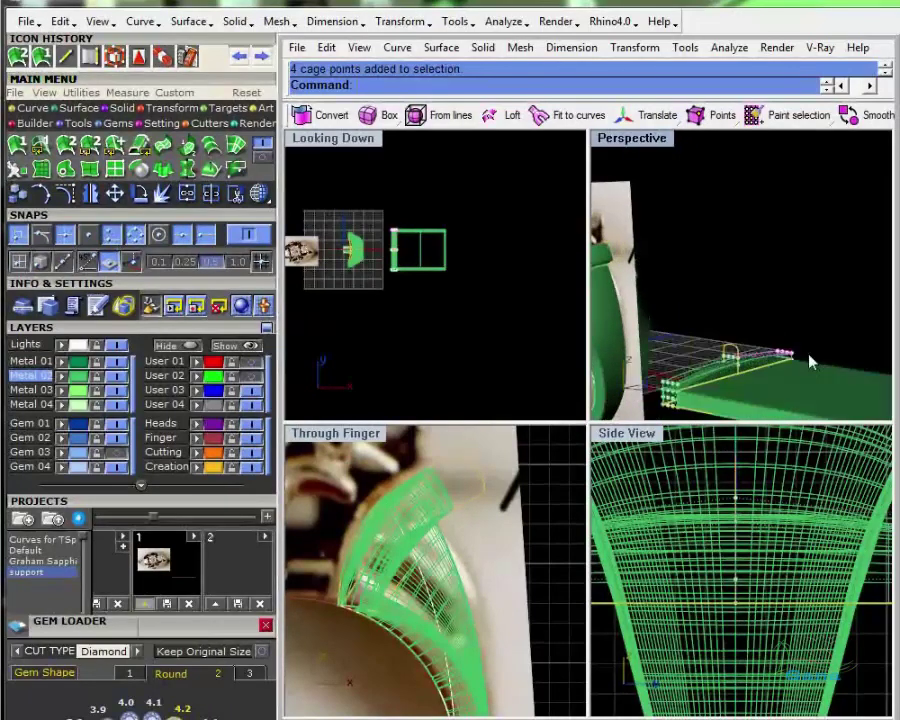
left_click_drag(668, 395, 680, 392)
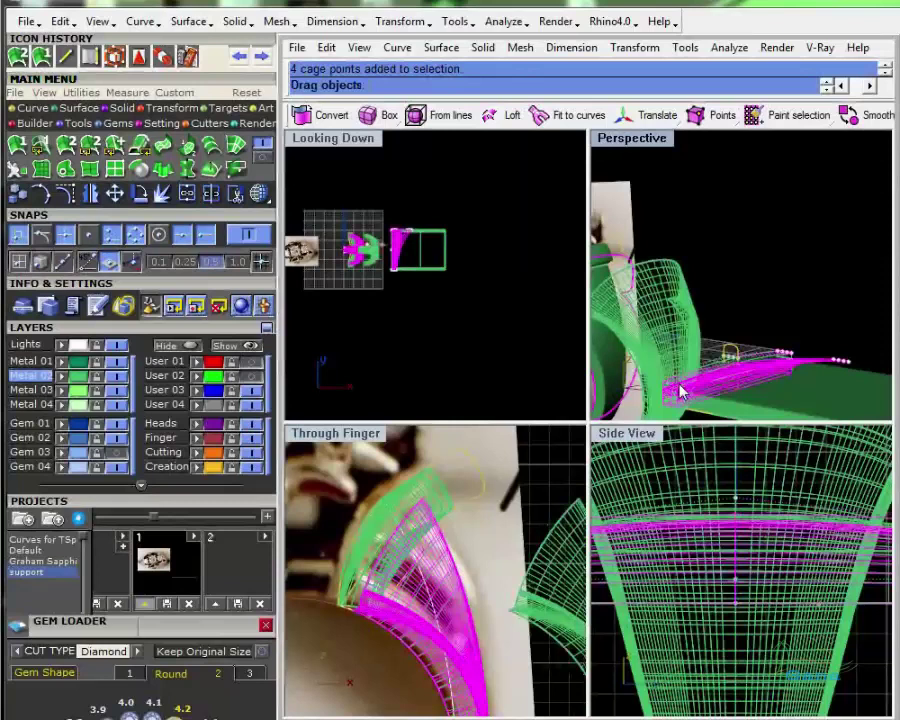
key("ctrl+z")
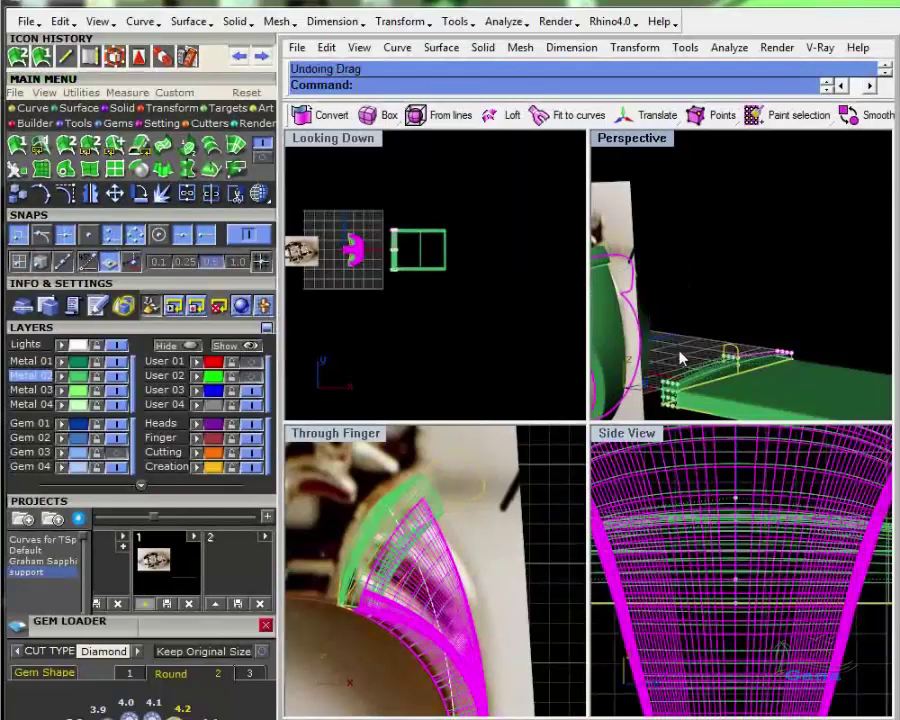
key("Escape")
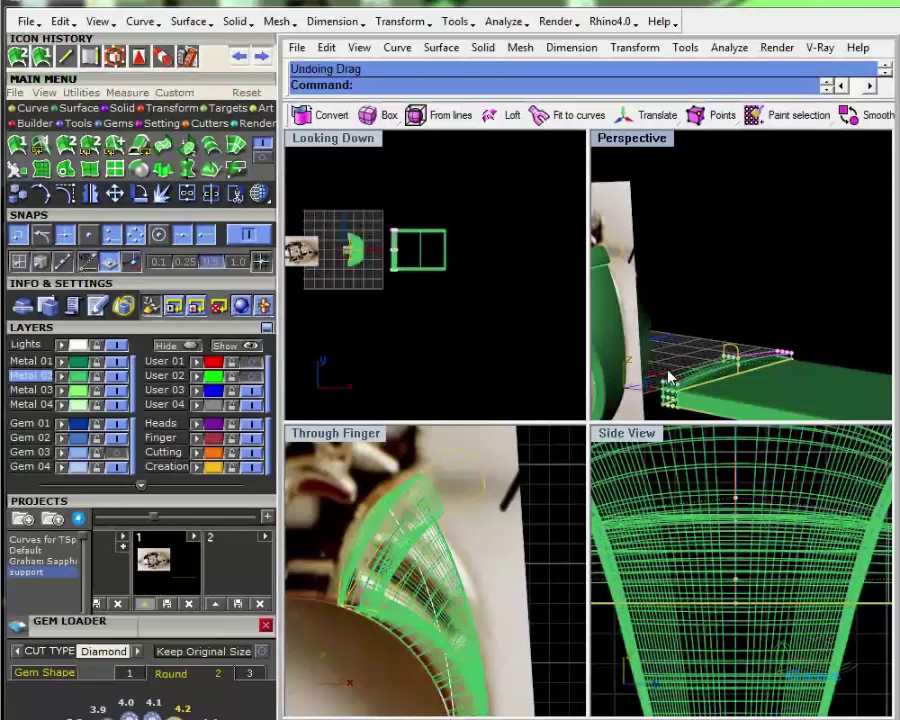
Add the near end's four upper cage points to the selection and raise both end rows in the Side View
left_click_drag(657, 353, 682, 390, "shift")
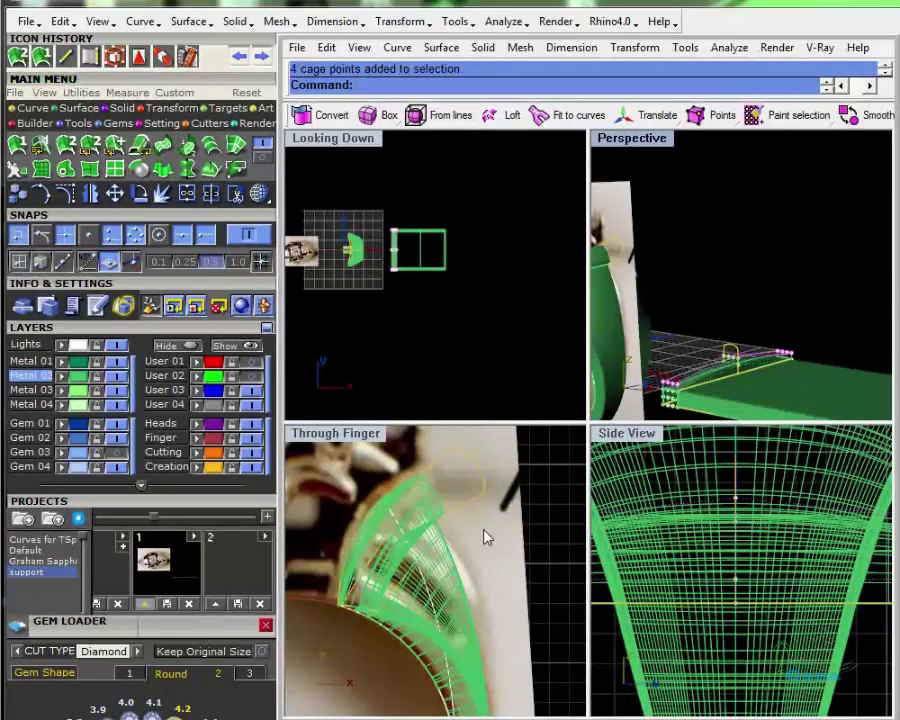
scroll(650, 540, "up", 5)
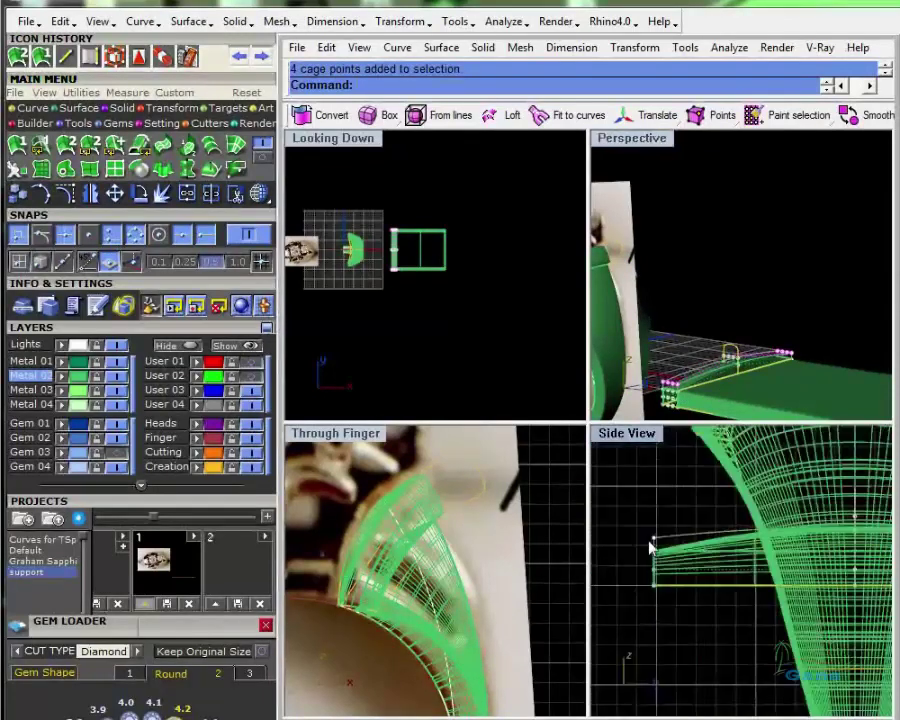
left_click_drag(659, 542, 660, 497)
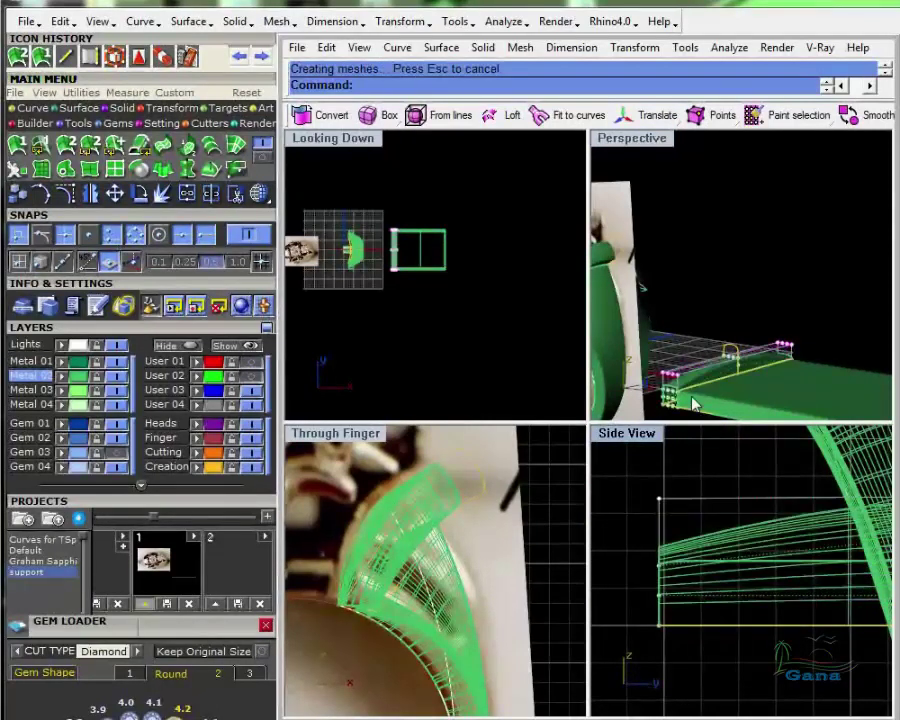
Select the second row of cage points from the top at both ends of the bar and raise them in the Side View
right_click_drag(688, 397, 699, 386)
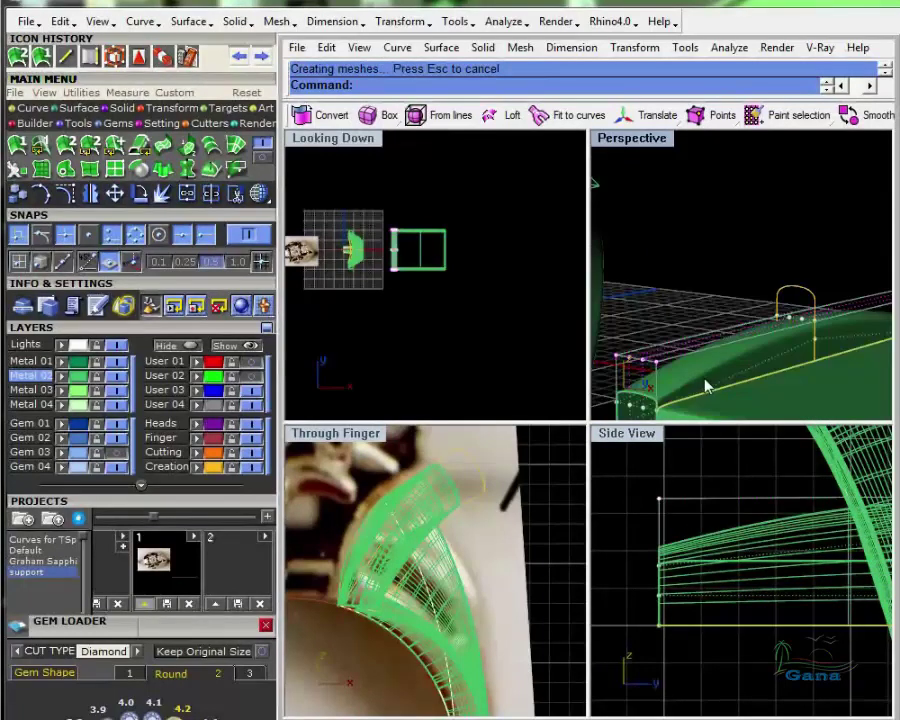
right_click_drag(707, 386, 621, 313)
left_click_drag(641, 323, 682, 336)
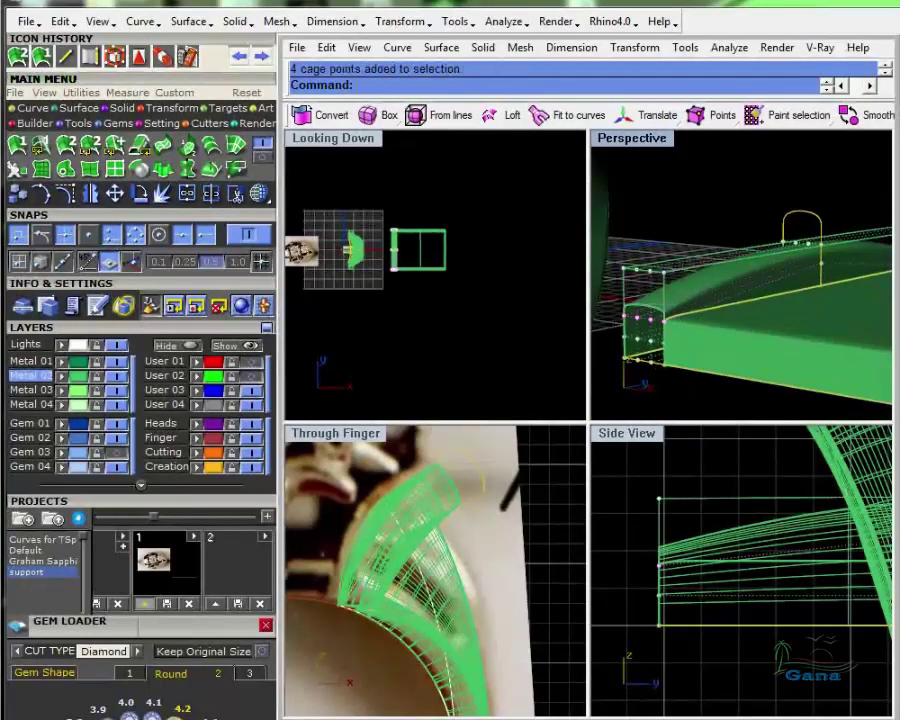
scroll(719, 316, "down", 5)
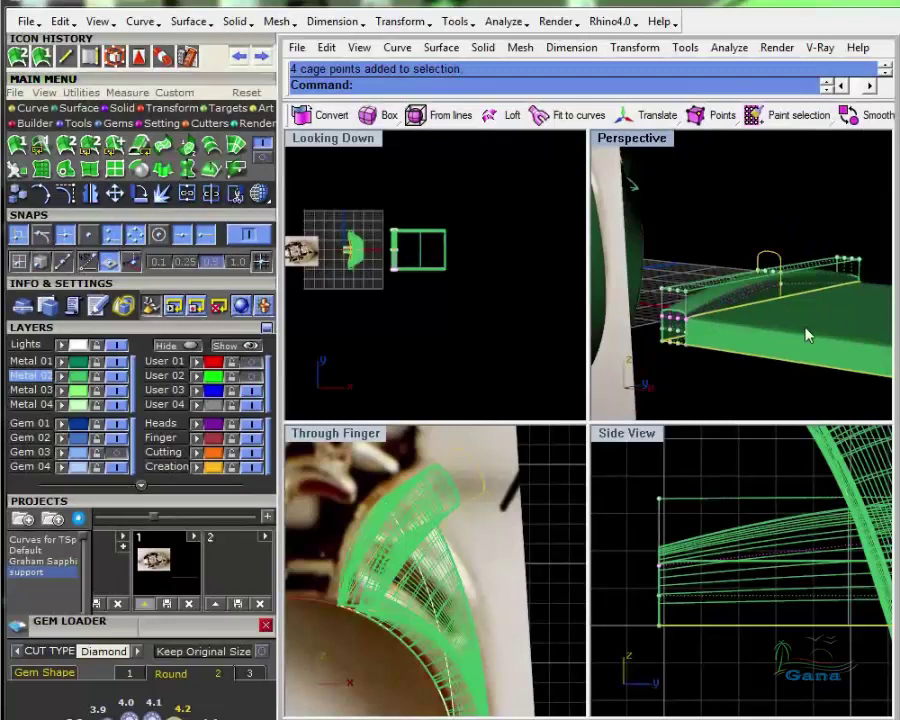
right_click_drag(806, 328, 764, 280)
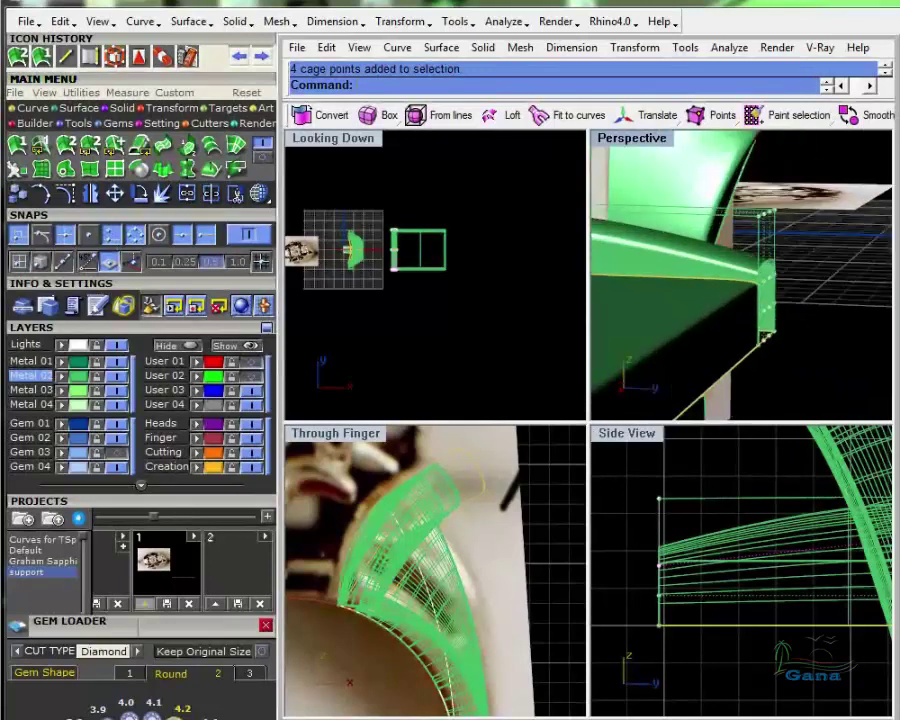
left_click_drag(745, 240, 797, 303)
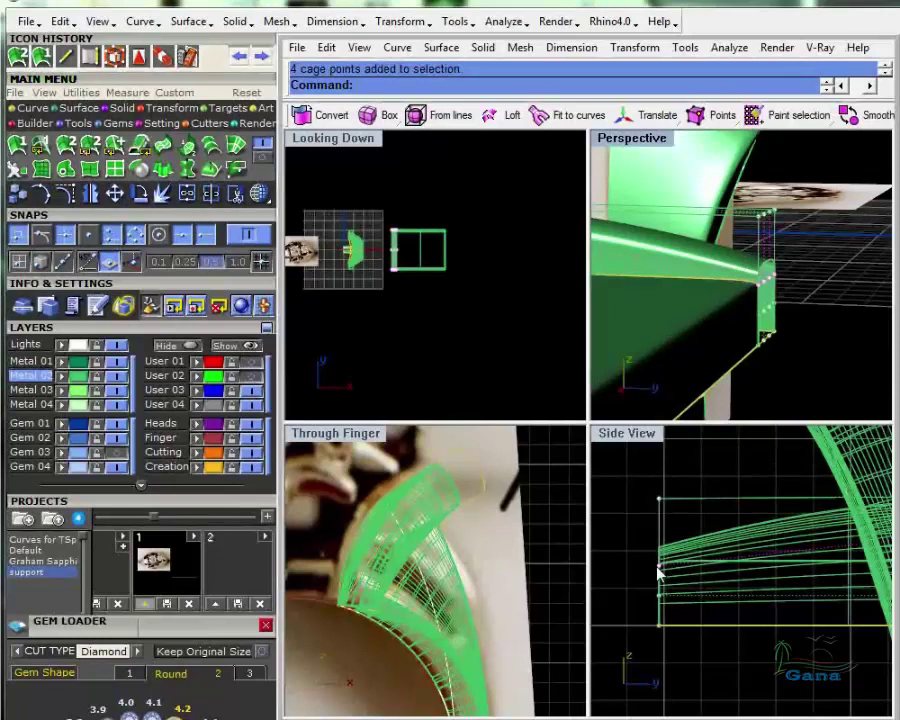
left_click_drag(657, 571, 650, 534)
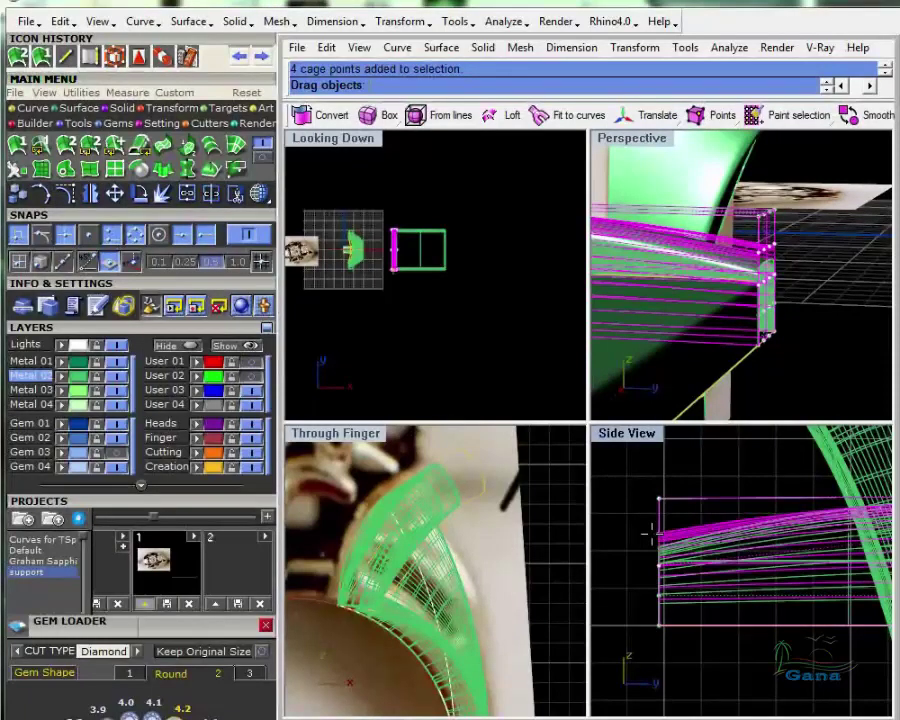
left_click_drag(651, 534, 651, 531)
Examine the reshaped support band on the ring from several angles against the reference photo
scroll(745, 266, "down", 12)
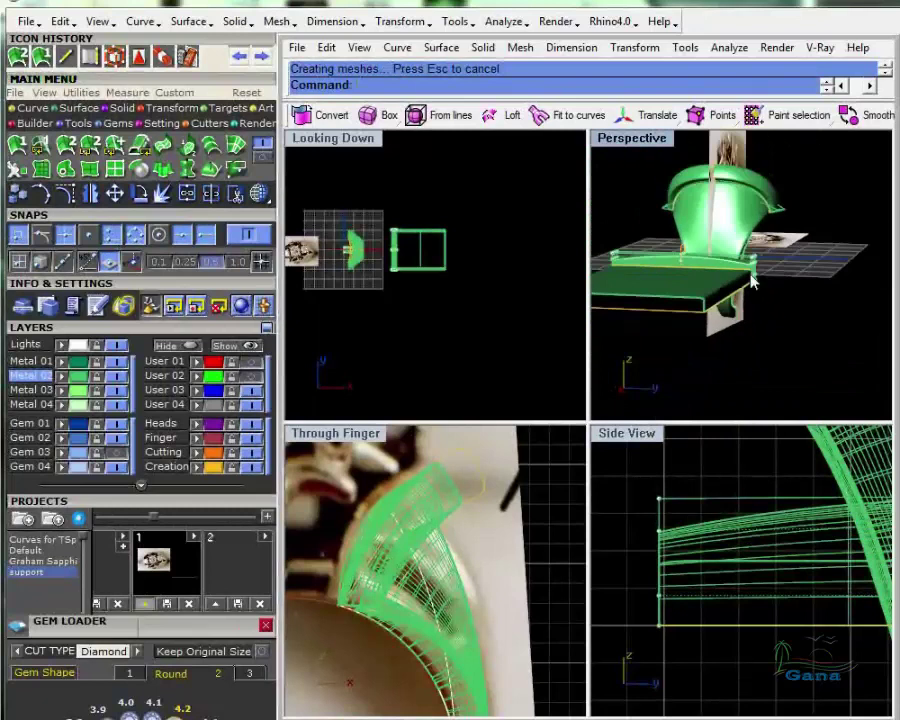
right_click_drag(690, 297, 573, 257)
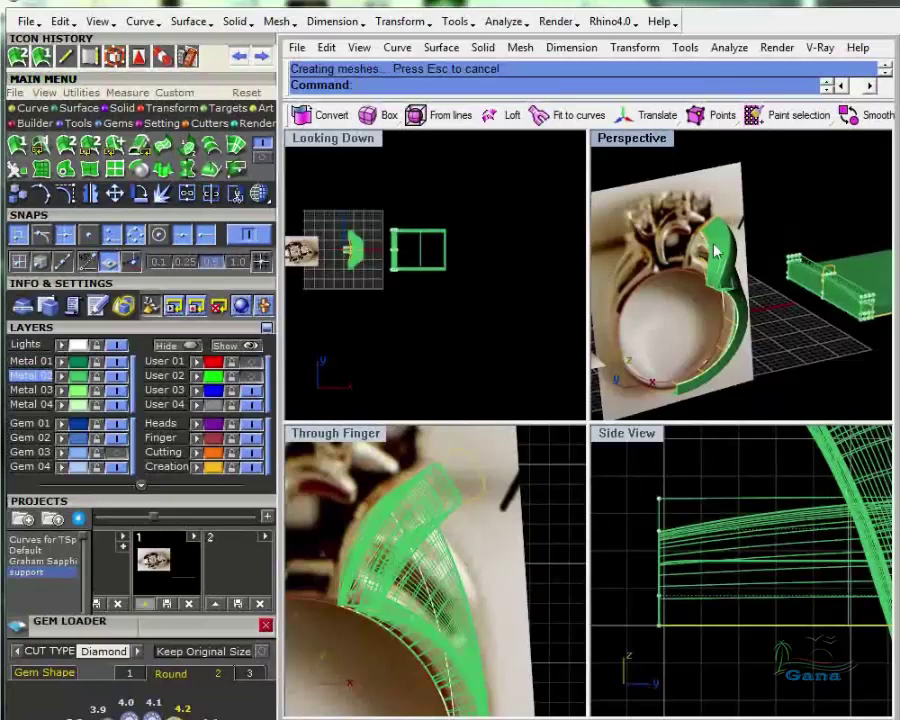
scroll(714, 250, "up", 5)
right_click_drag(785, 295, 808, 289)
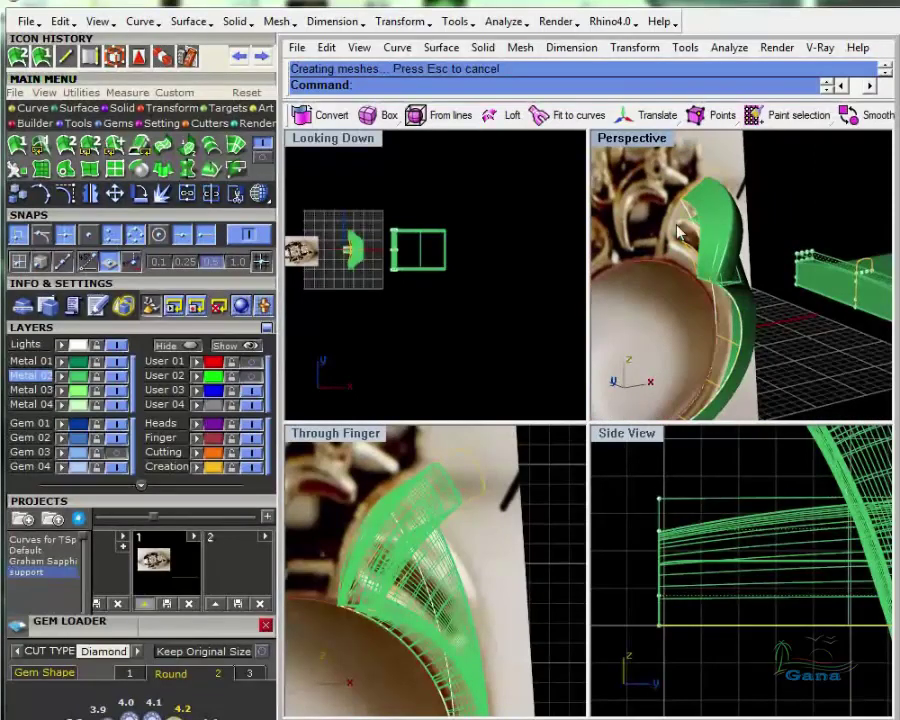
right_click_drag(678, 233, 712, 306)
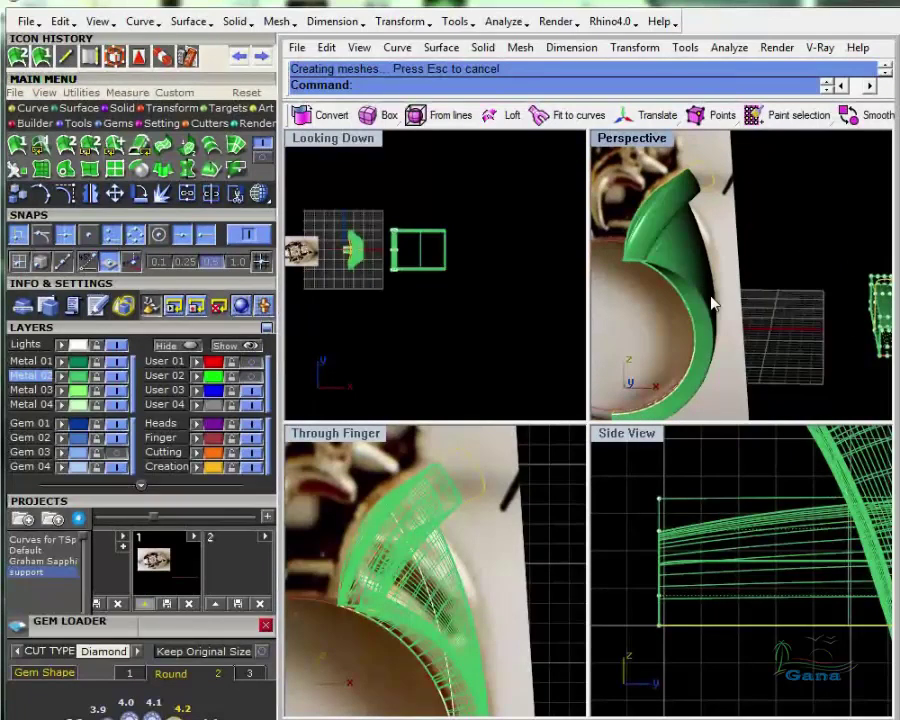
right_click_drag(712, 304, 616, 306)
scroll(373, 491, "down", 4)
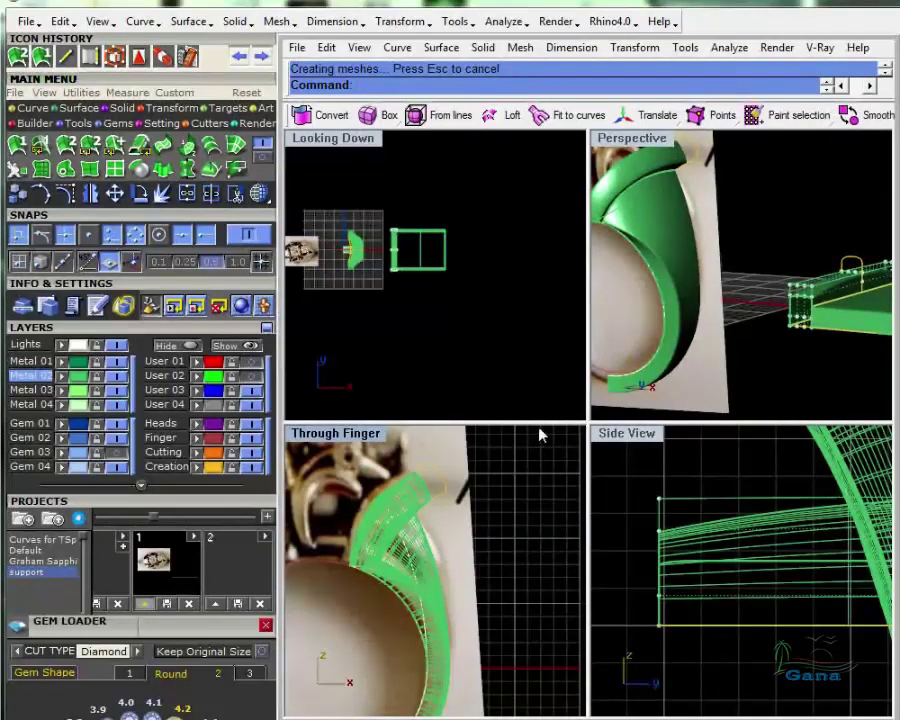
right_click_drag(690, 385, 784, 348)
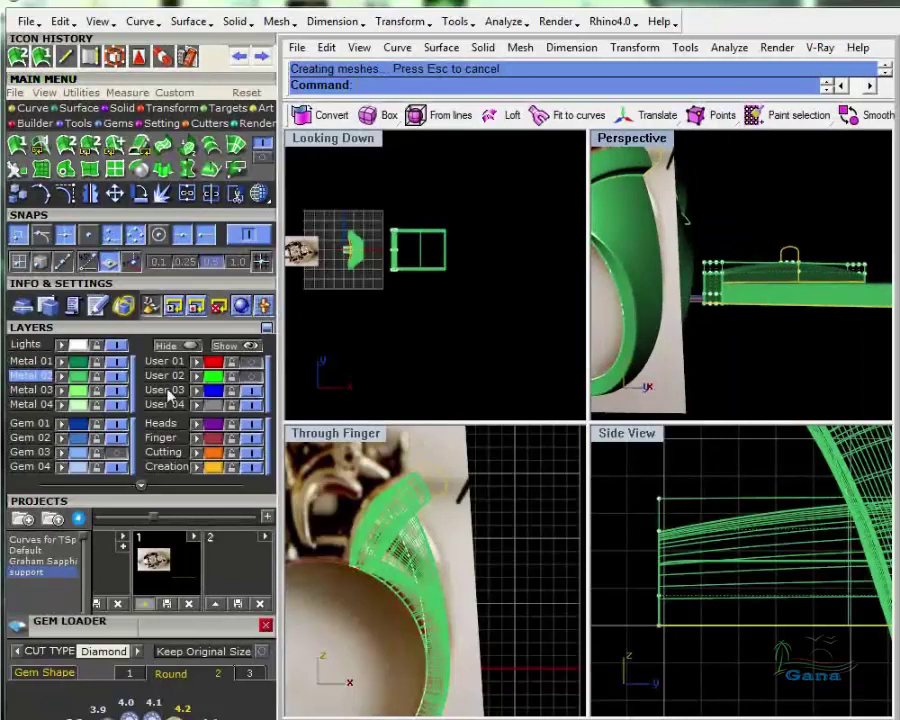
Make Metal 01 the current layer, hide Metal 02 and examine the ring shoulder in the Looking Down reference photo
left_click(82, 362)
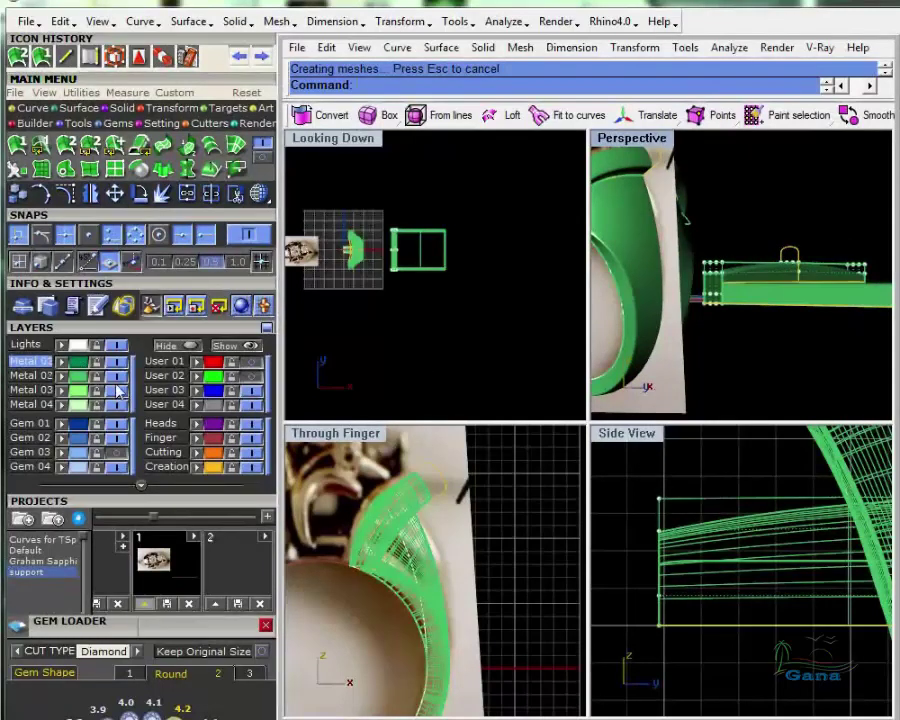
left_click(117, 376)
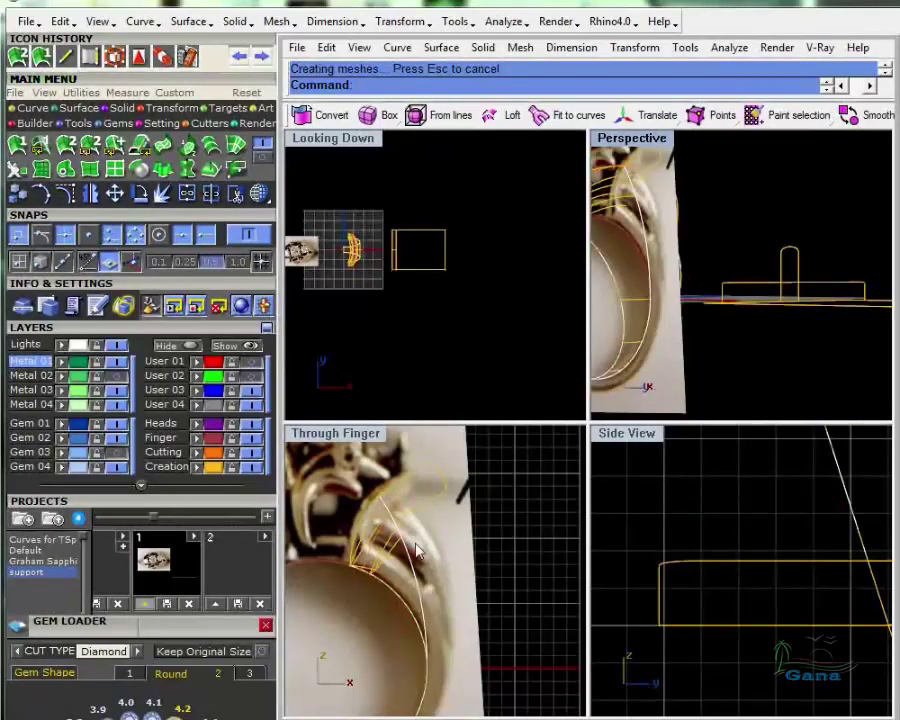
left_click(312, 271)
scroll(313, 279, "up", 6)
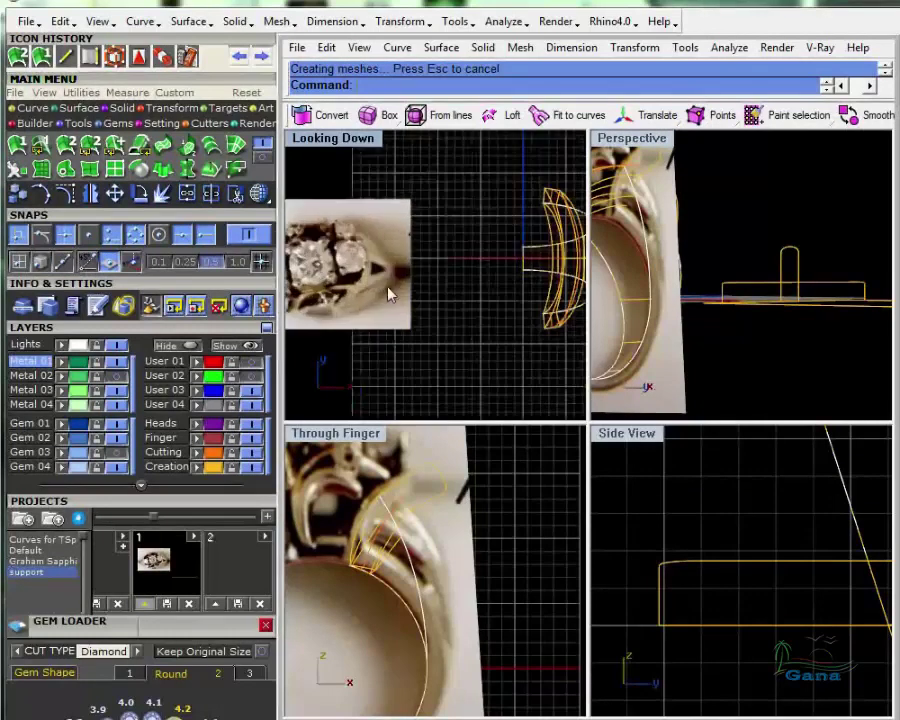
scroll(395, 295, "up", 4)
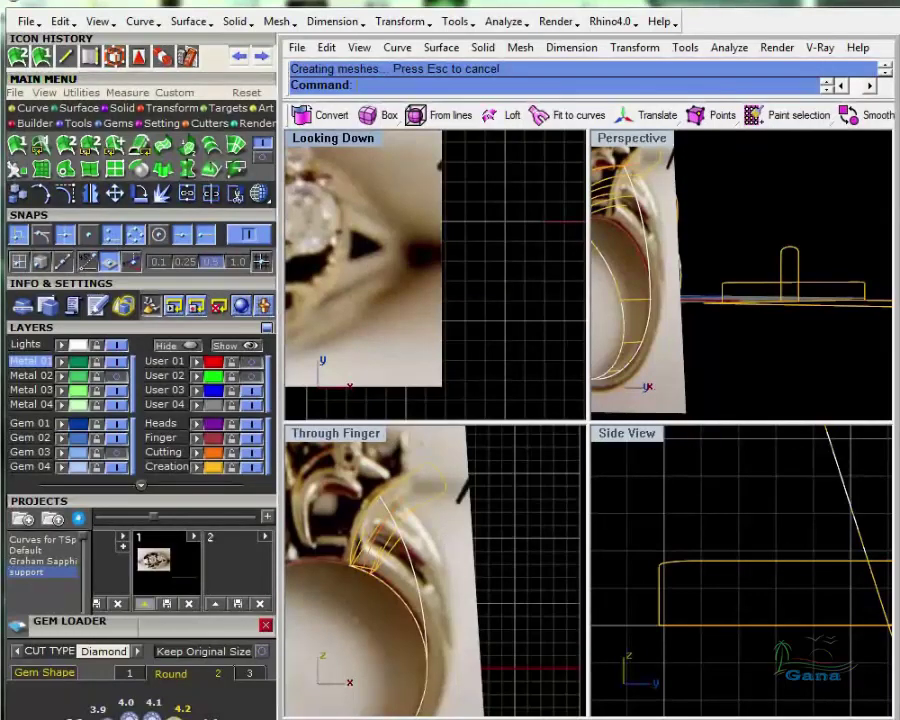
Switch Metal 02 on and off repeatedly to compare the model with the reference photo, leaving the layer shown
left_click(116, 376)
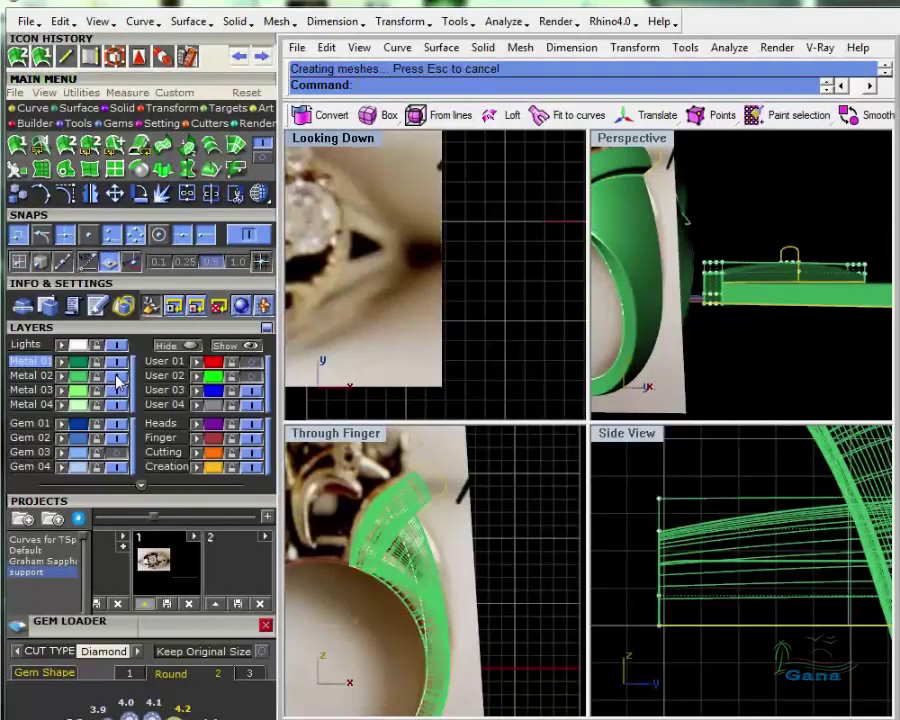
left_click(116, 376)
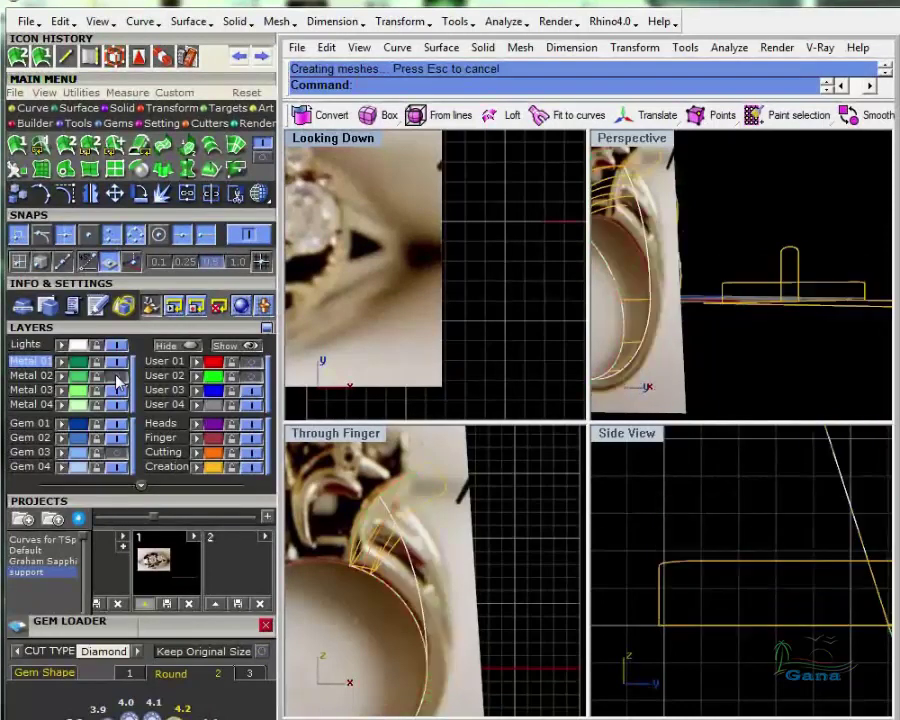
left_click(116, 376)
left_click(116, 376)
left_click(118, 380)
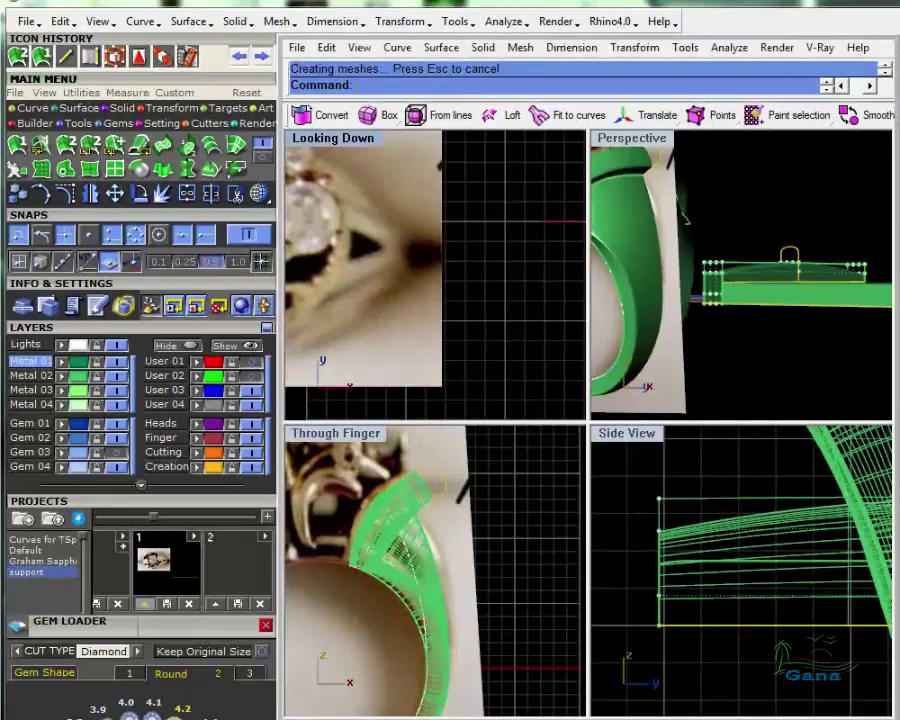
Select the control cage around the arched bar and clear it from the view
right_click_drag(697, 298, 730, 308)
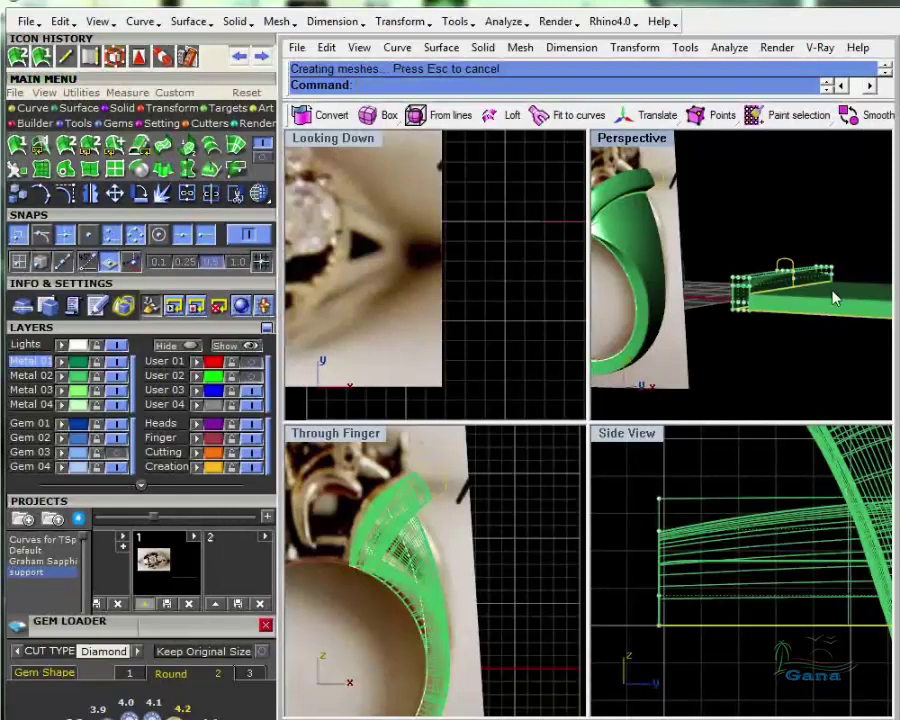
right_click_drag(835, 298, 815, 281, "shift")
right_click_drag(791, 312, 753, 352)
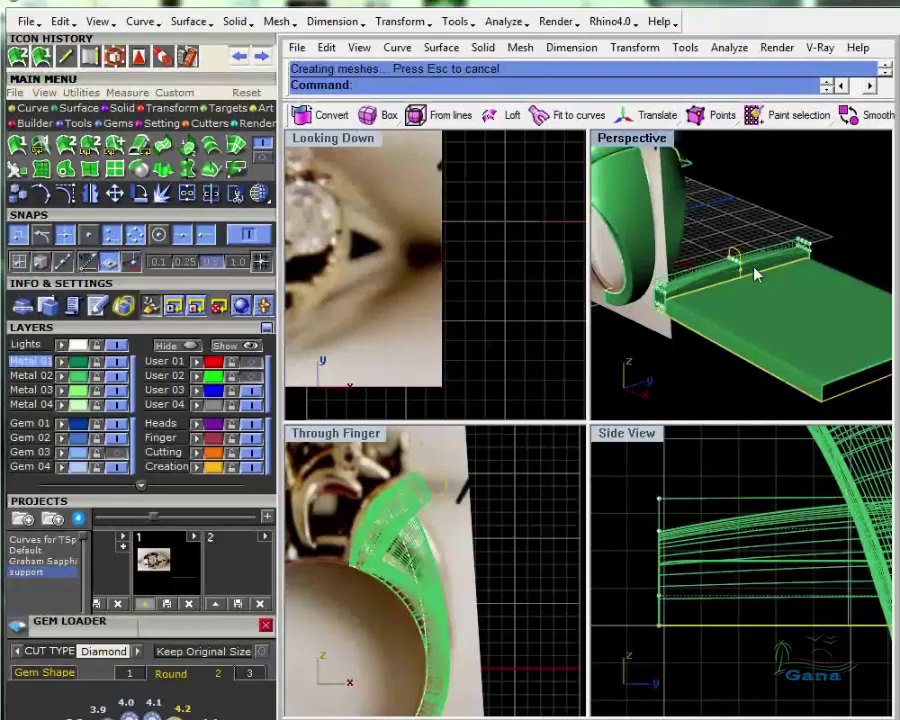
left_click(712, 272)
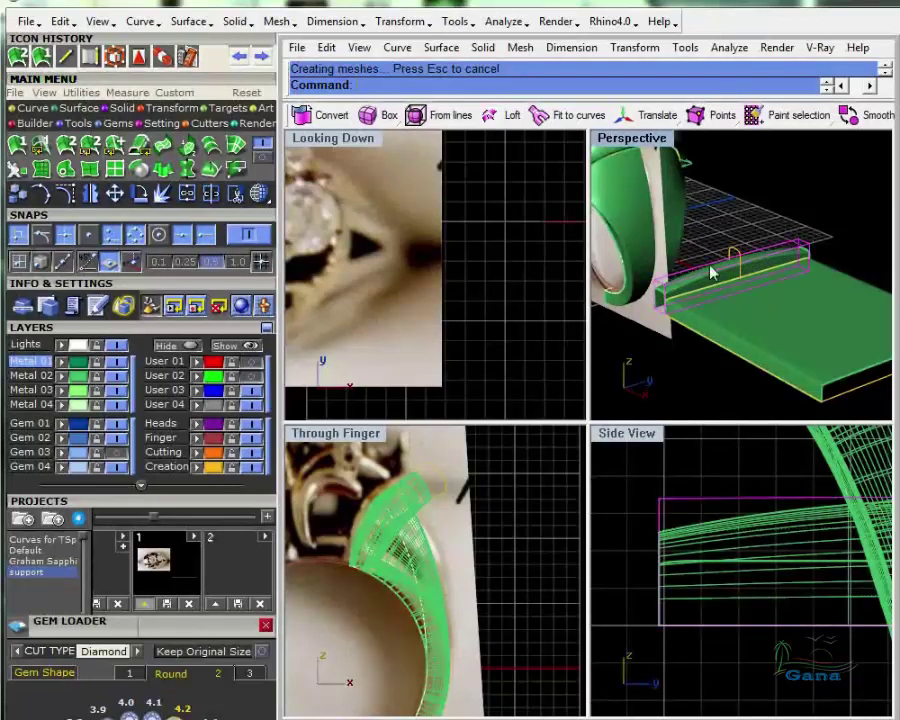
left_click(250, 454)
right_click_drag(767, 316, 720, 291)
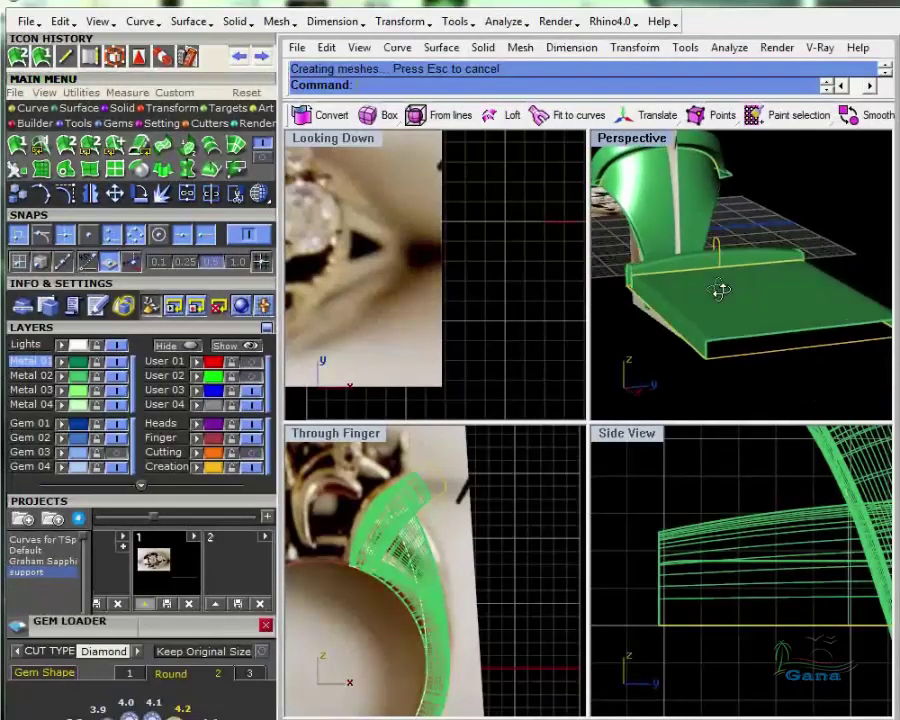
Extract a V-direction isocurve running lengthwise along the side of the arched bar in an enlarged Perspective view
double_click(640, 141)
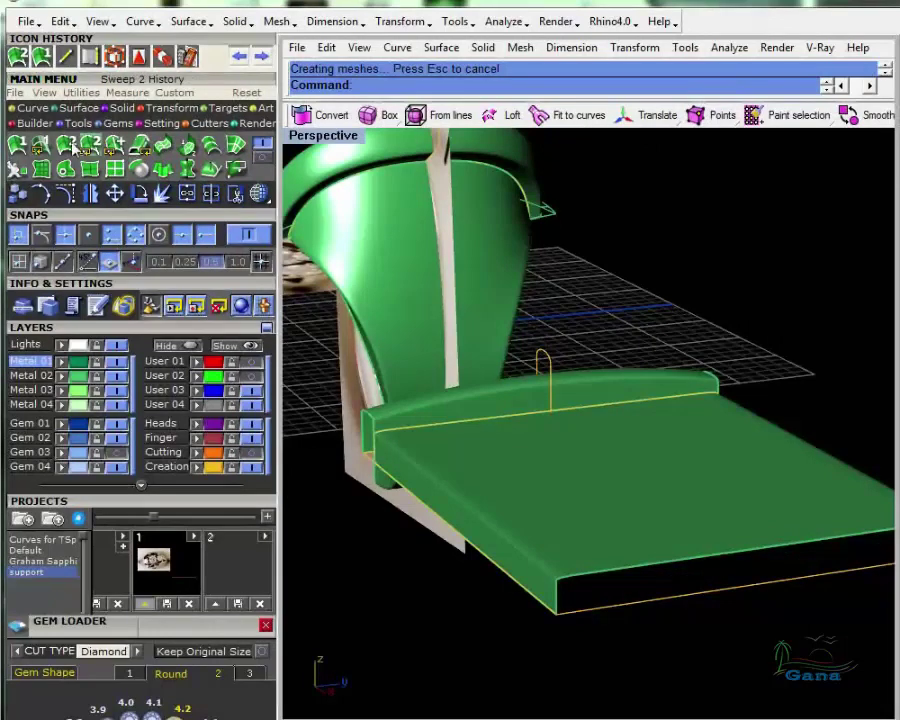
left_click(32, 108)
left_click(164, 168)
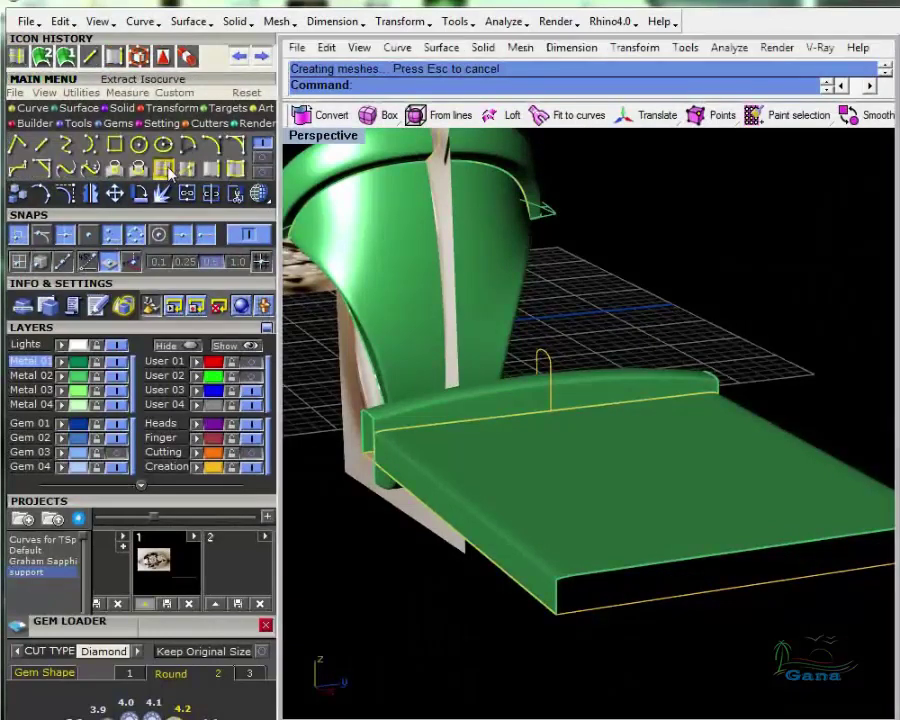
left_click(580, 390)
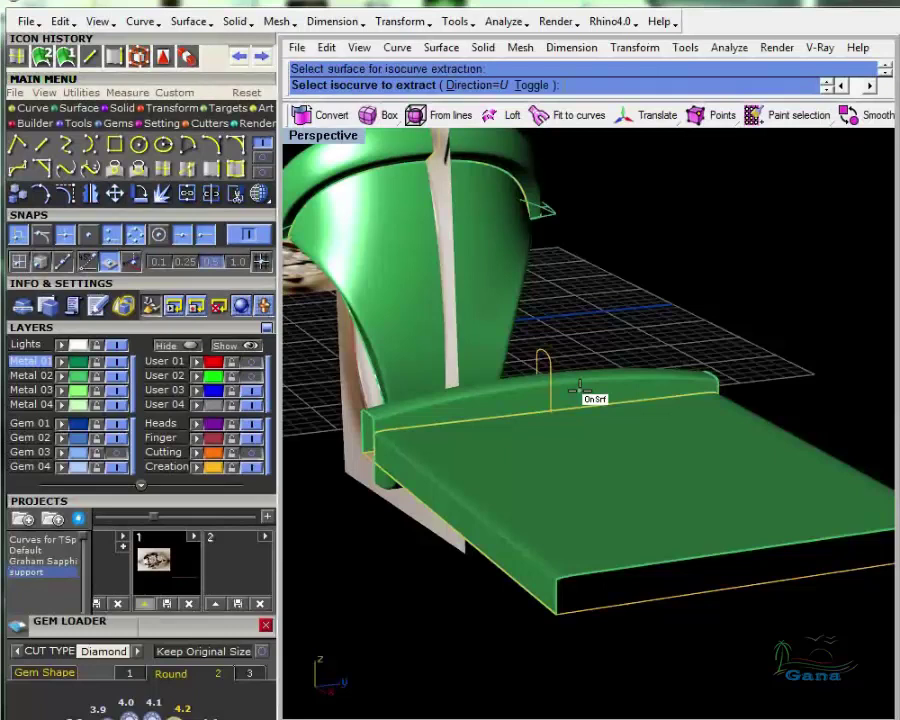
type("t")
key("Return")
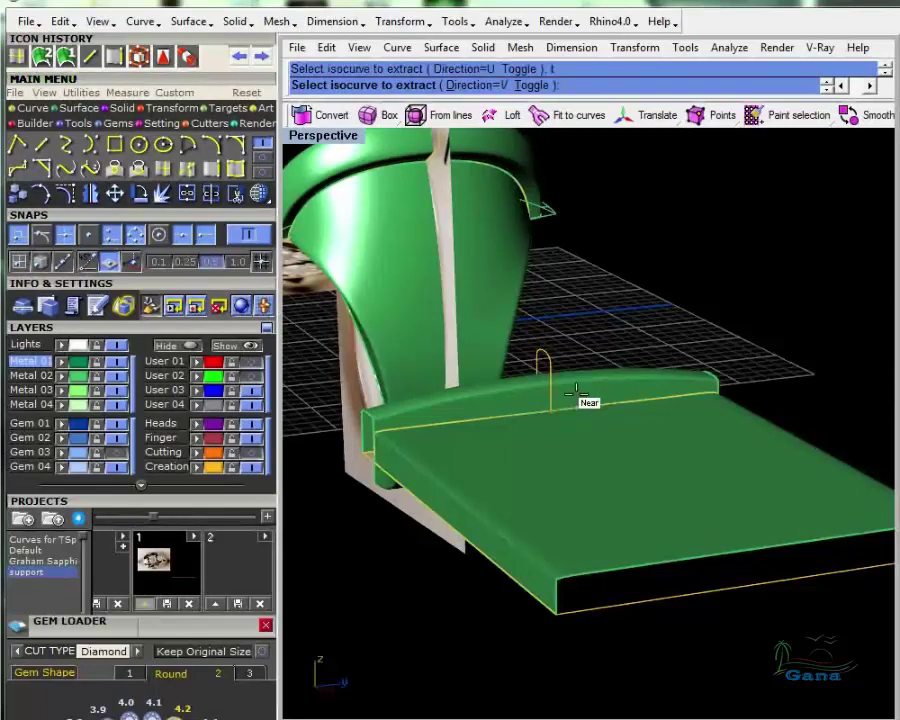
scroll(568, 382, "up", 3)
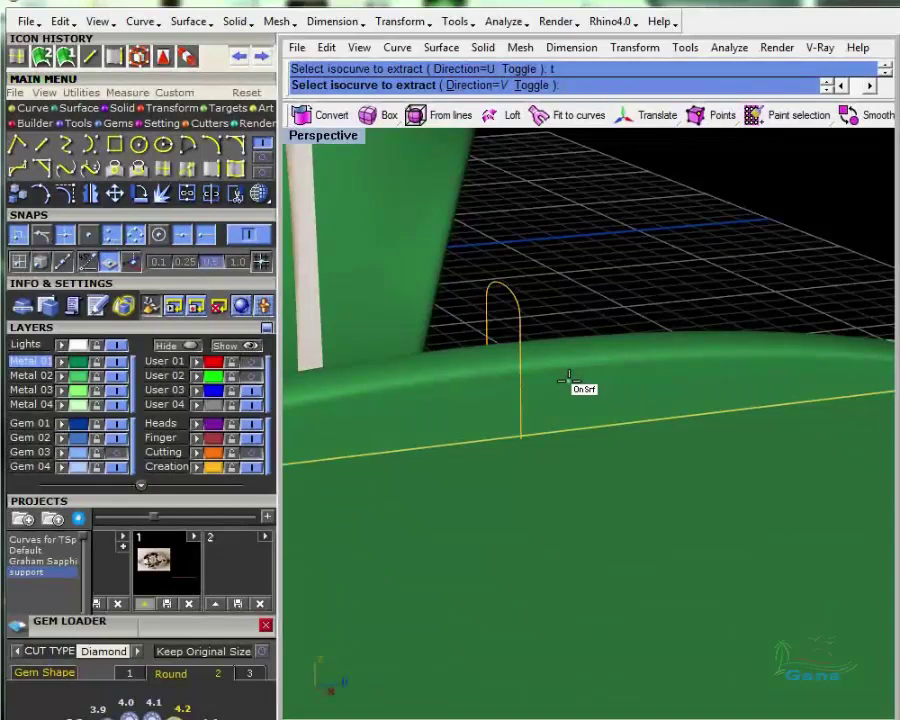
left_click(569, 380)
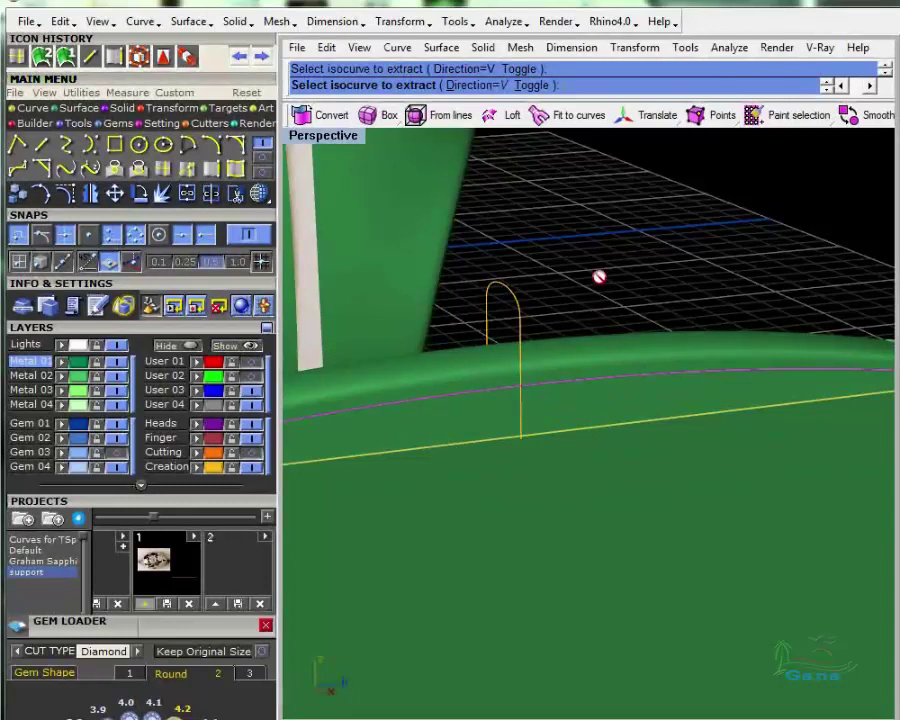
left_click(582, 378)
key("Return")
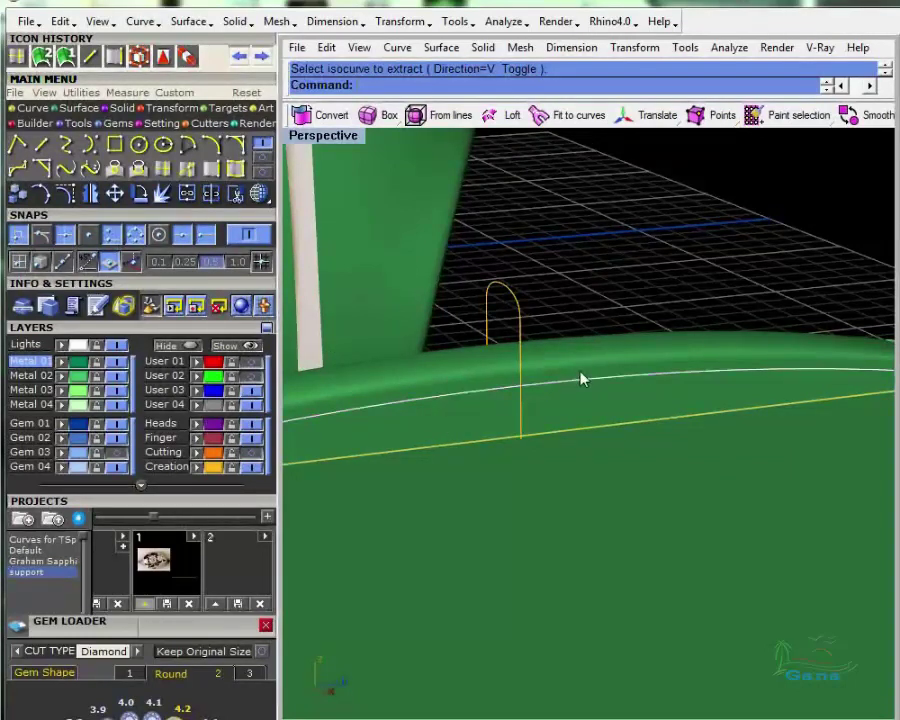
Examine the extracted isocurve on the arched bar and the matching curve on the ring's support band from several angles
scroll(578, 376, "down", 8)
mouse_move(579, 414)
right_mouse_down("shift")
mouse_move(612, 398)
mouse_move(581, 426)
mouse_move(587, 418)
right_mouse_up("shift")
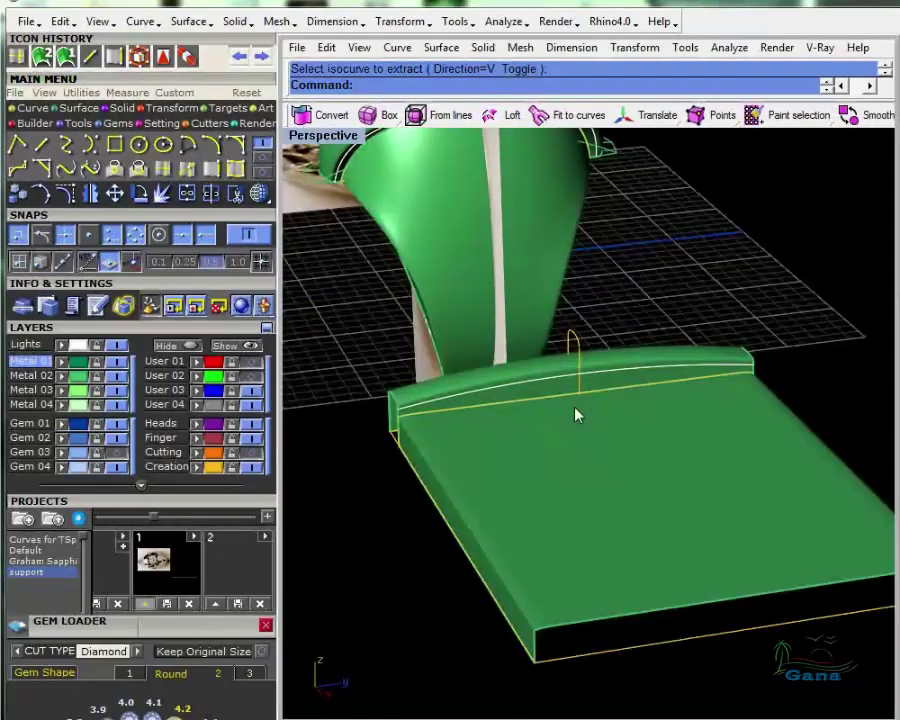
scroll(542, 308, "down", 2)
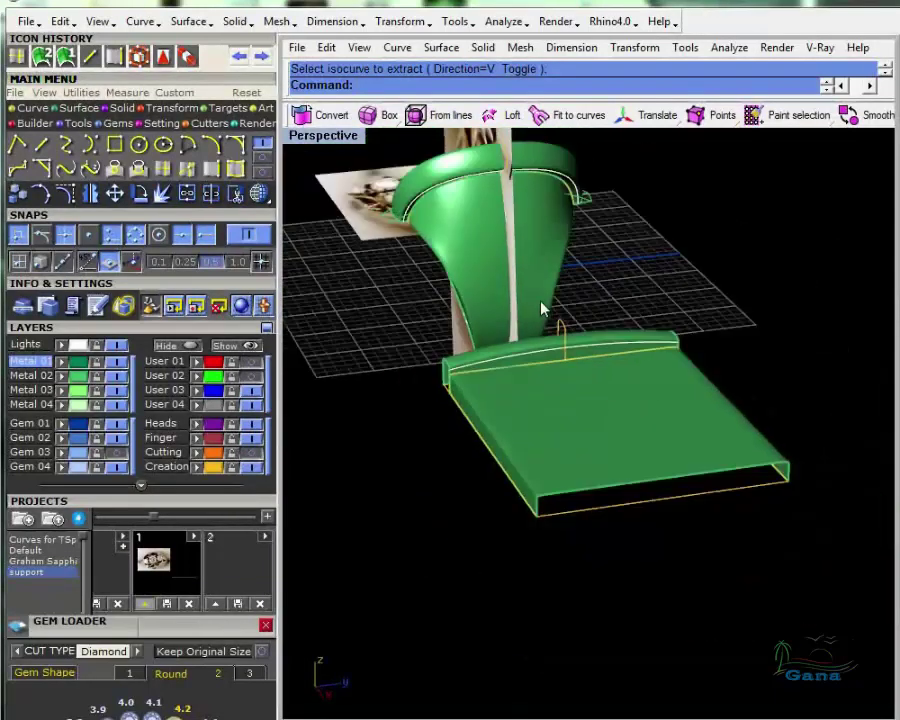
right_click_drag(542, 308, 547, 376)
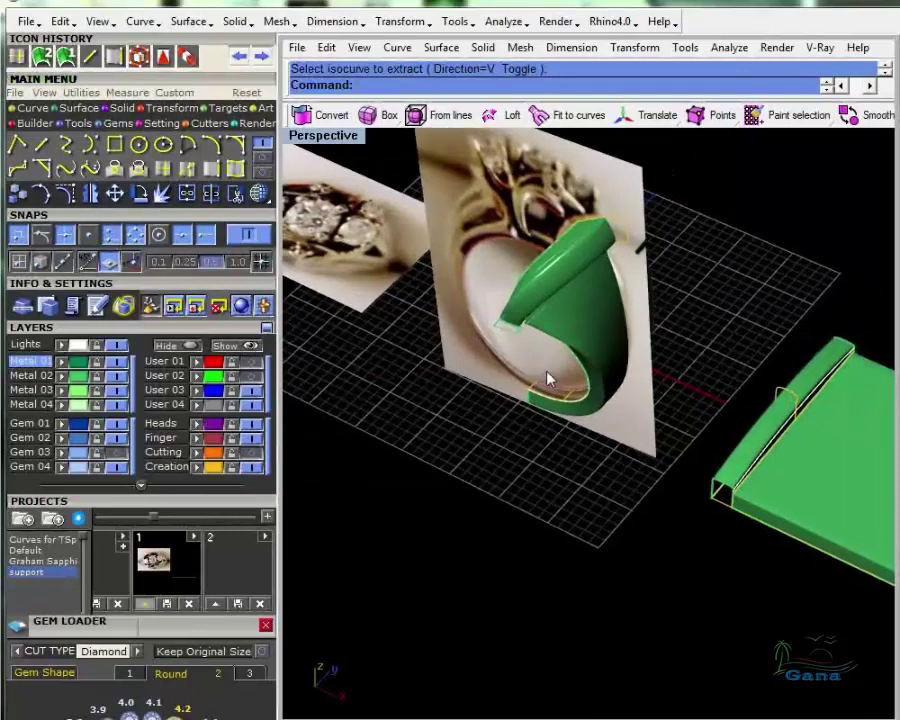
right_click_drag(760, 432, 466, 275)
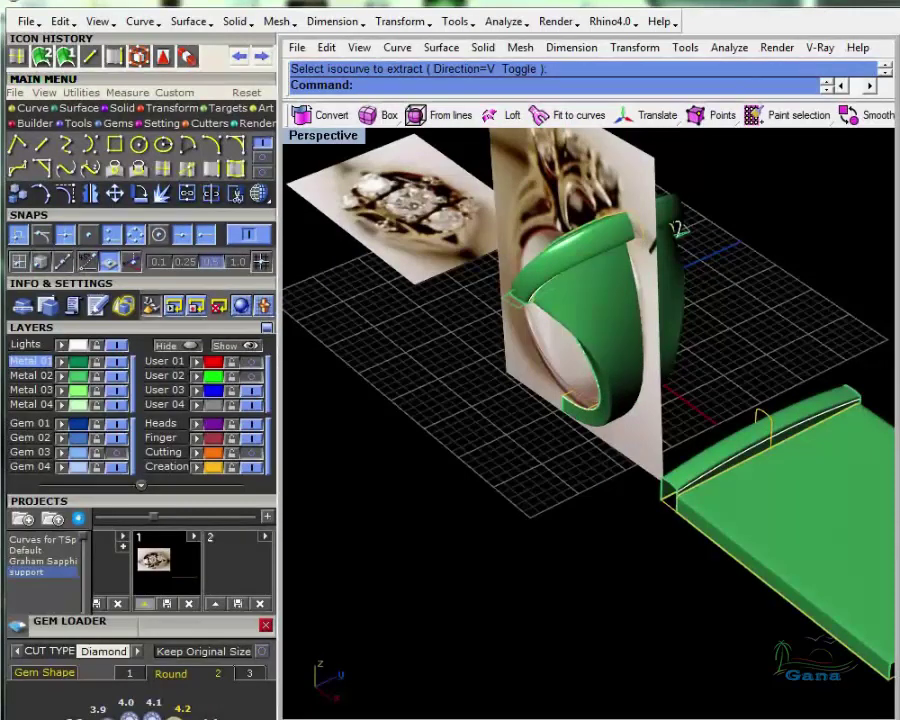
right_click_drag(760, 460, 672, 424)
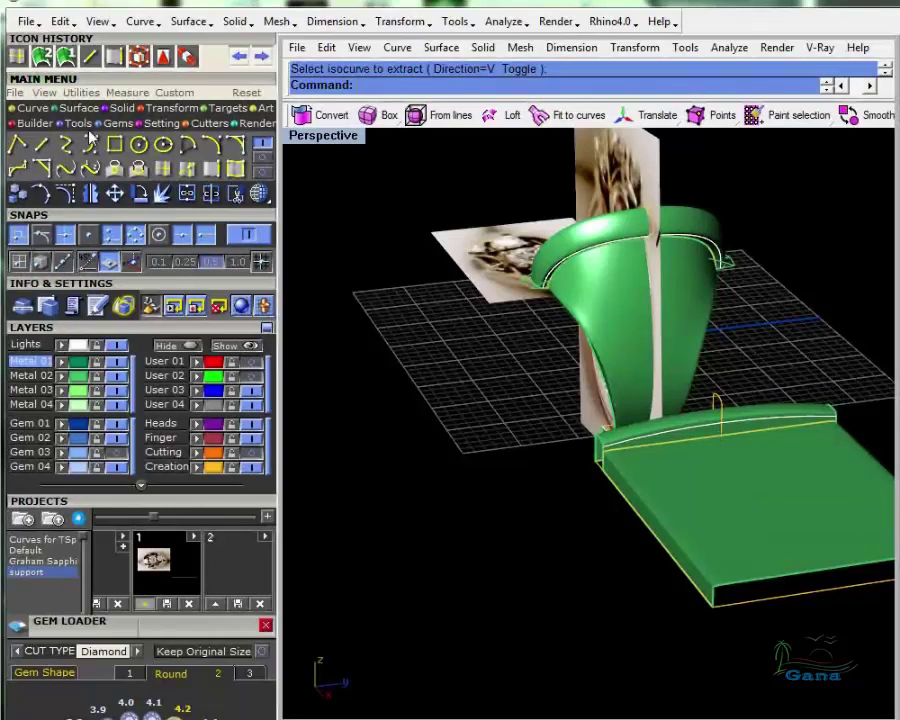
Draw an interpolated curve on the flat slab's top surface, sweeping from its open front edge towards the arched bar
left_click(260, 156)
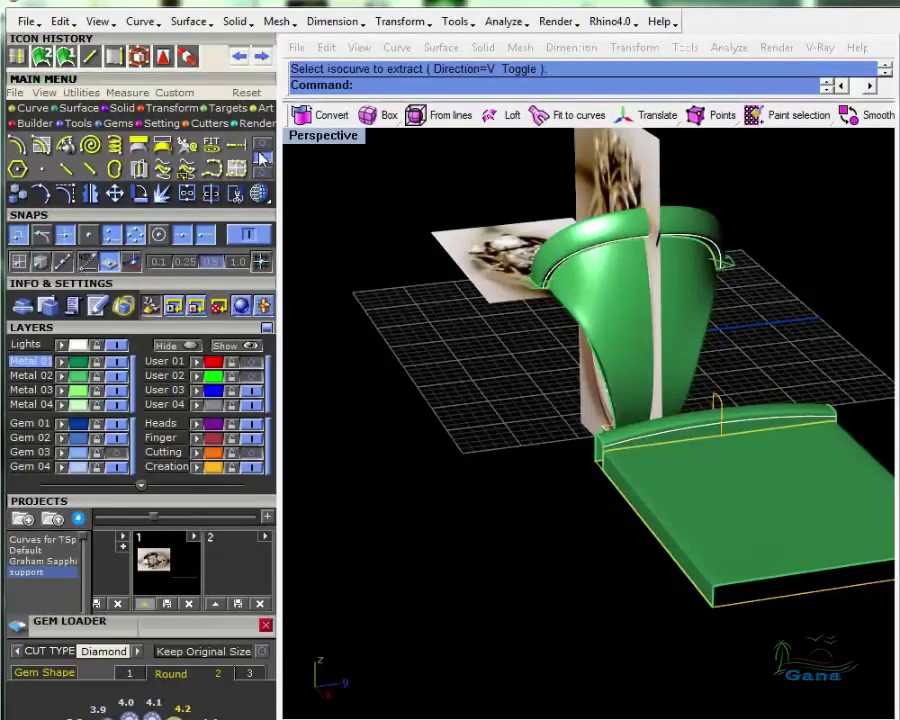
left_click(262, 172)
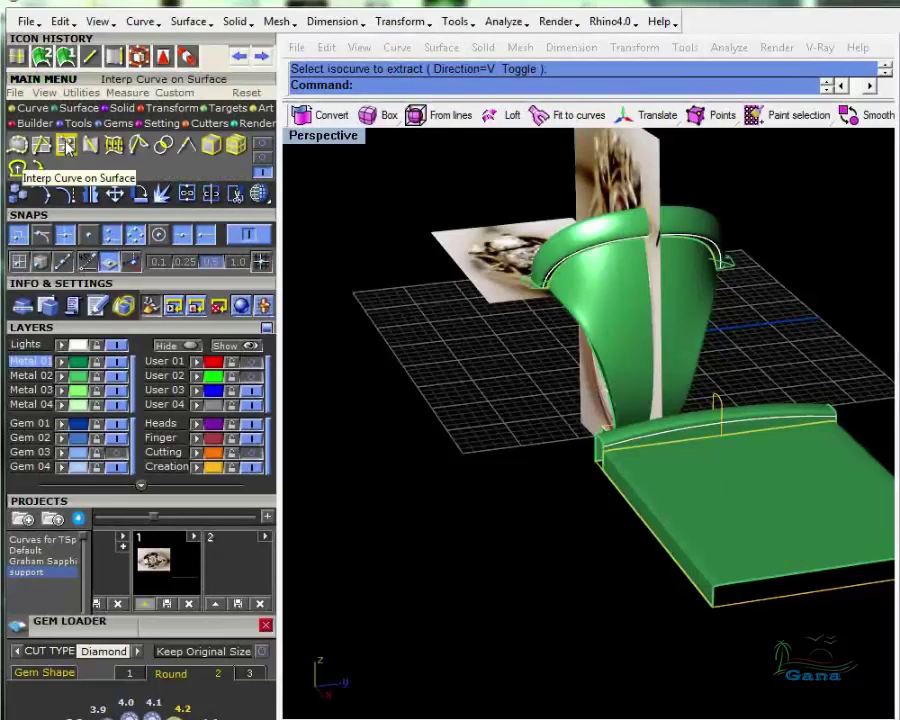
left_click(16, 167)
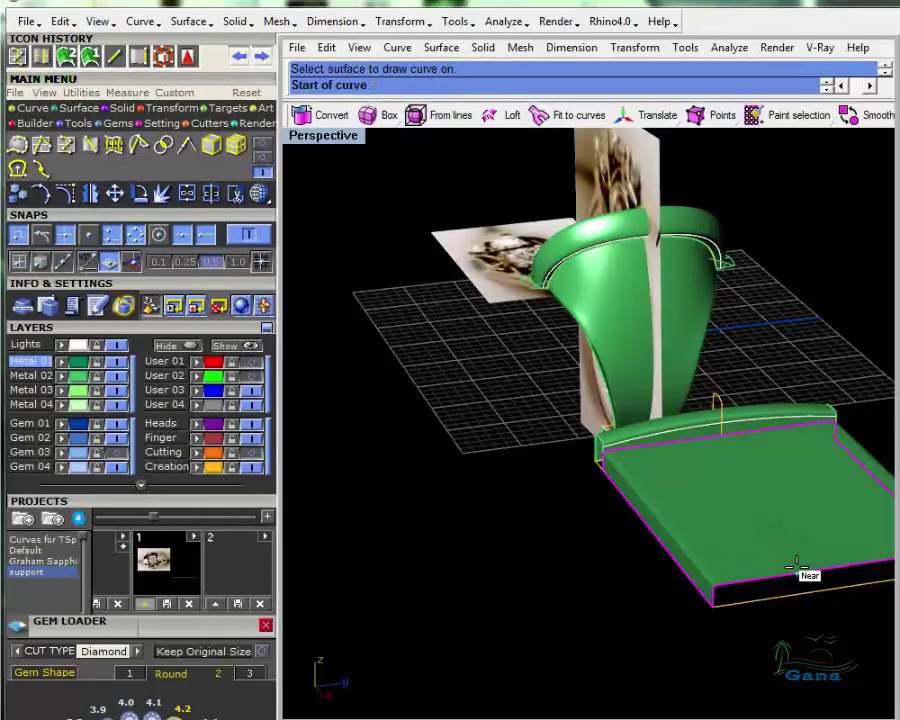
left_click(796, 566)
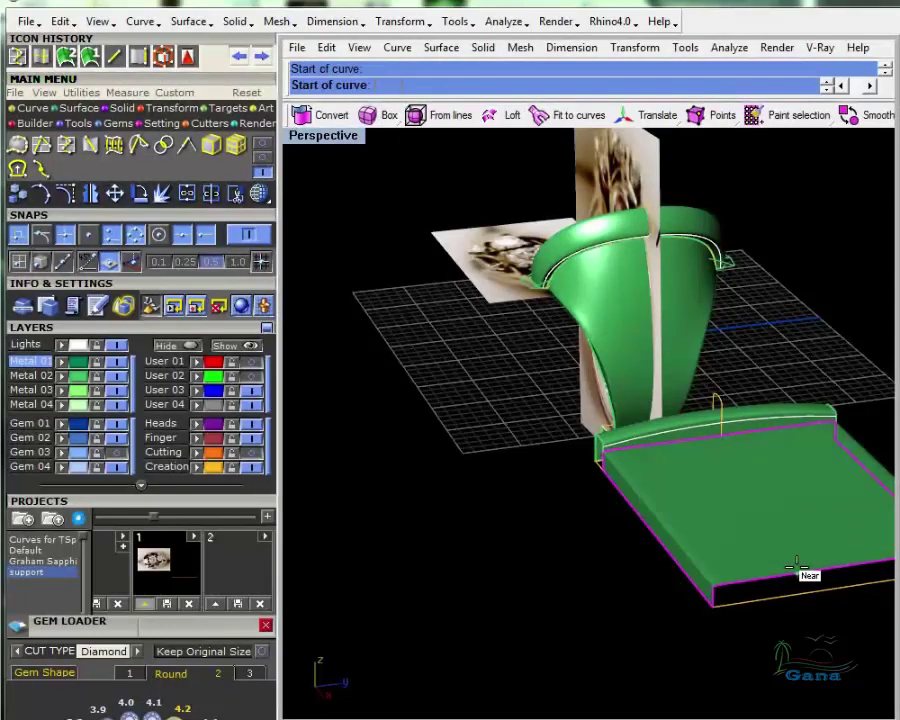
left_click(797, 568)
left_click(758, 519)
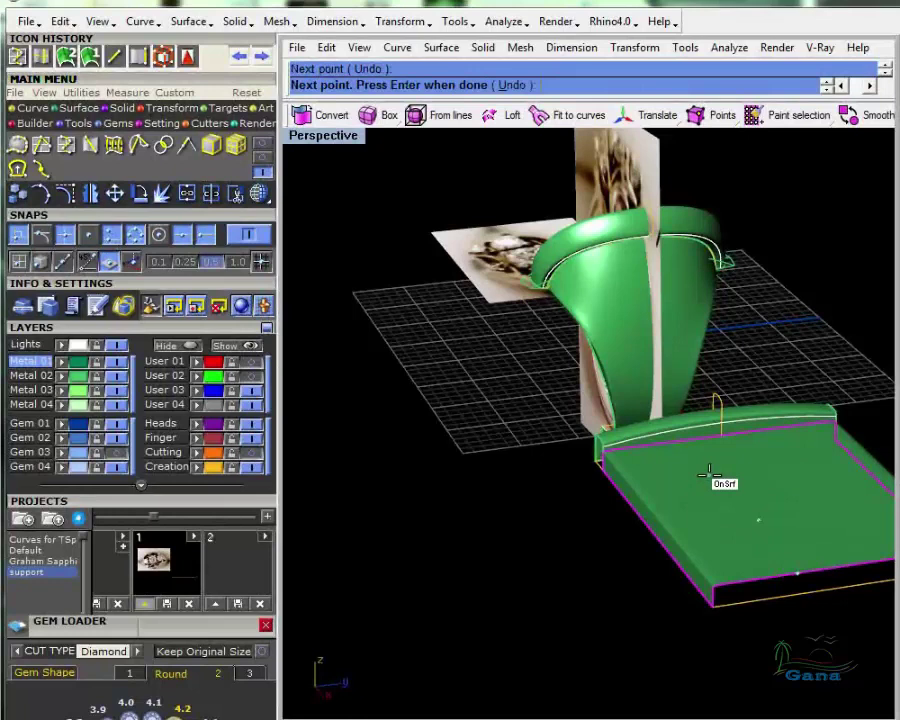
left_click(709, 474)
scroll(705, 455, "up", 5)
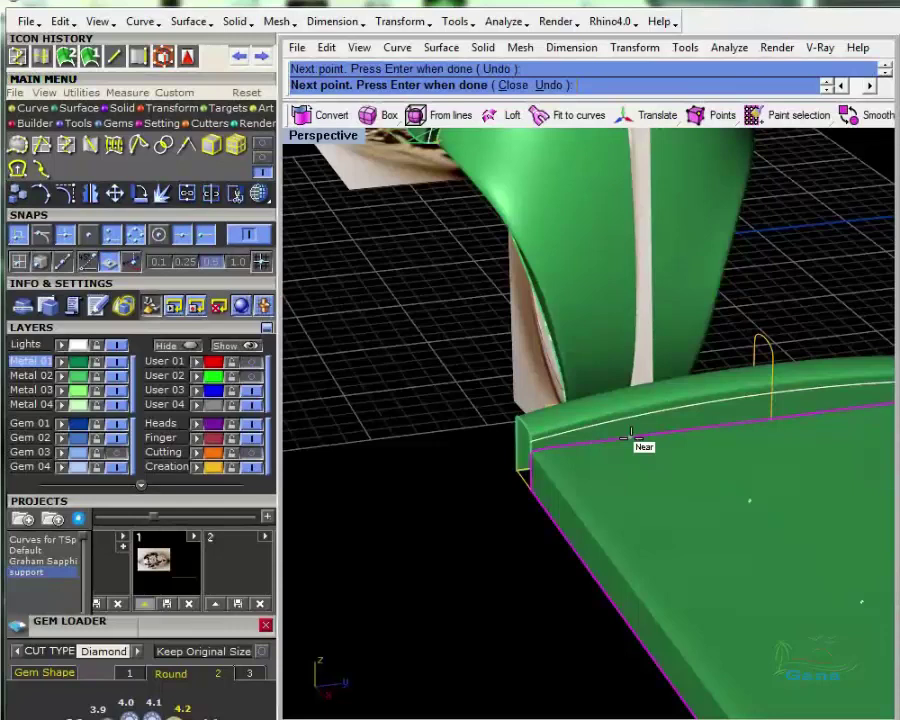
key("Return")
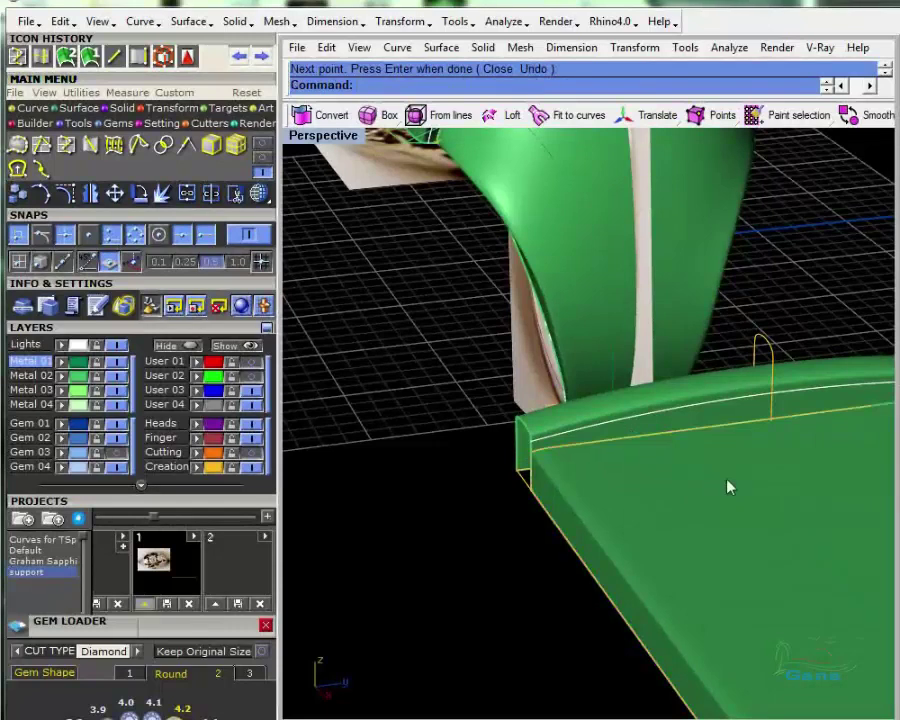
scroll(728, 487, "down", 5)
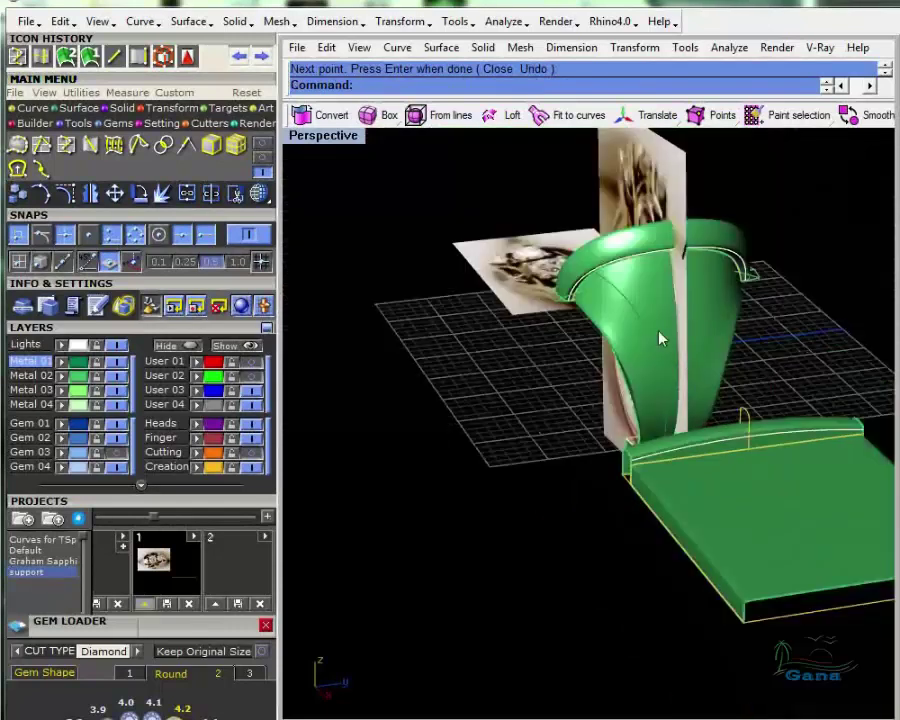
Pick out the new curve on the slab and its counterpart on the ring shank, and compare them from several angles
right_click_drag(659, 338, 690, 300)
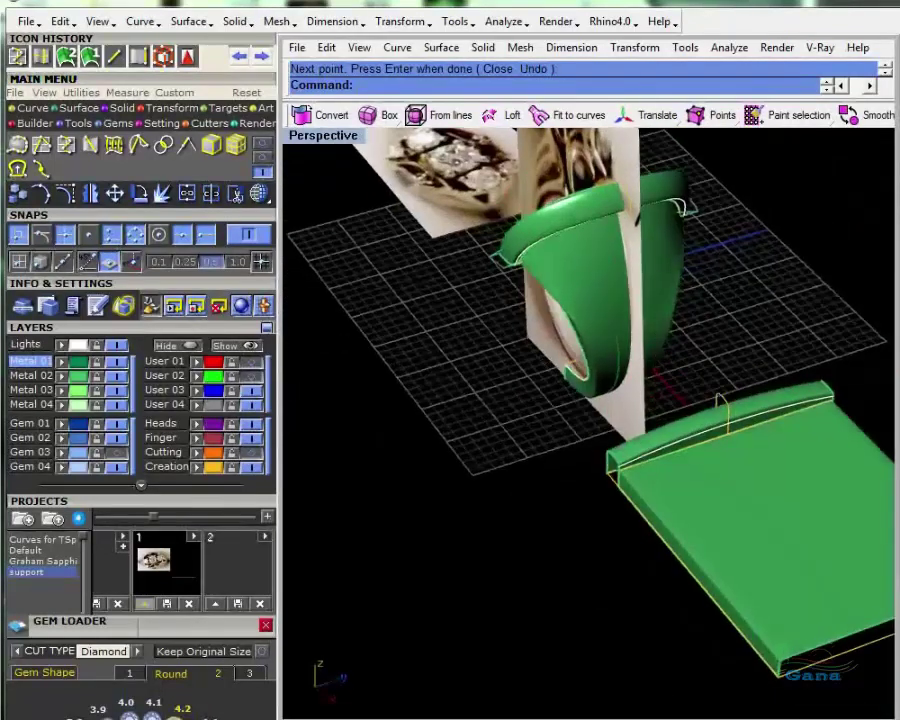
left_click(737, 507)
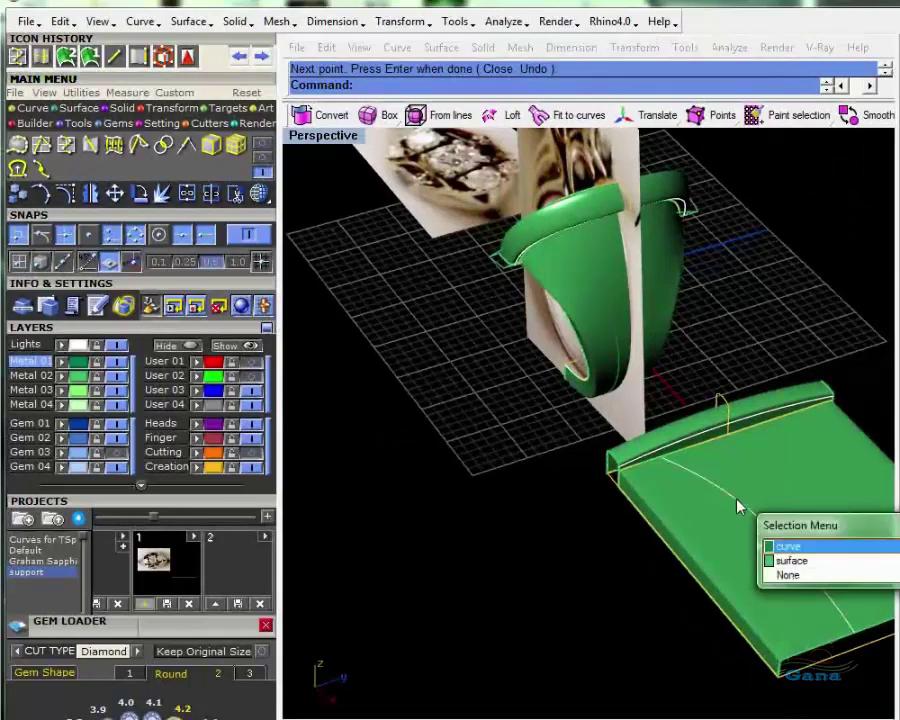
left_click(787, 547)
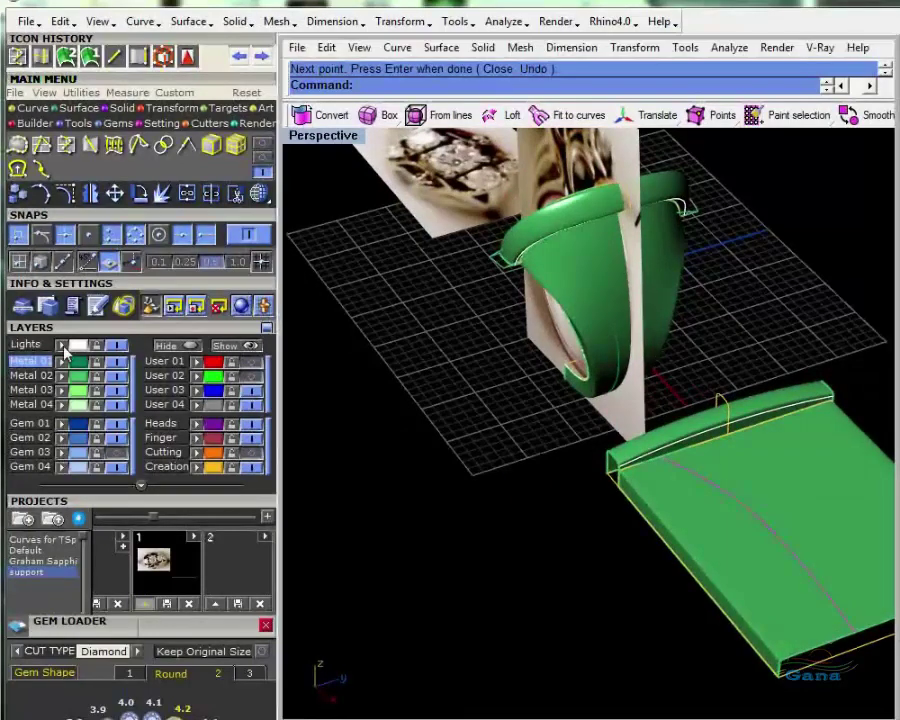
right_click_drag(593, 410, 614, 382)
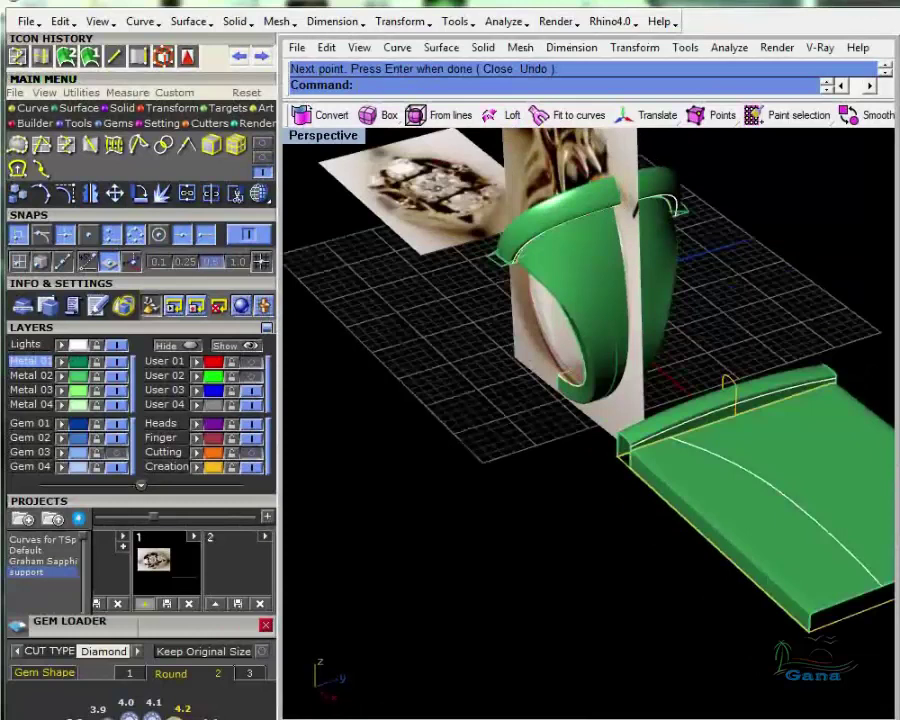
left_click(562, 340)
left_click(680, 322)
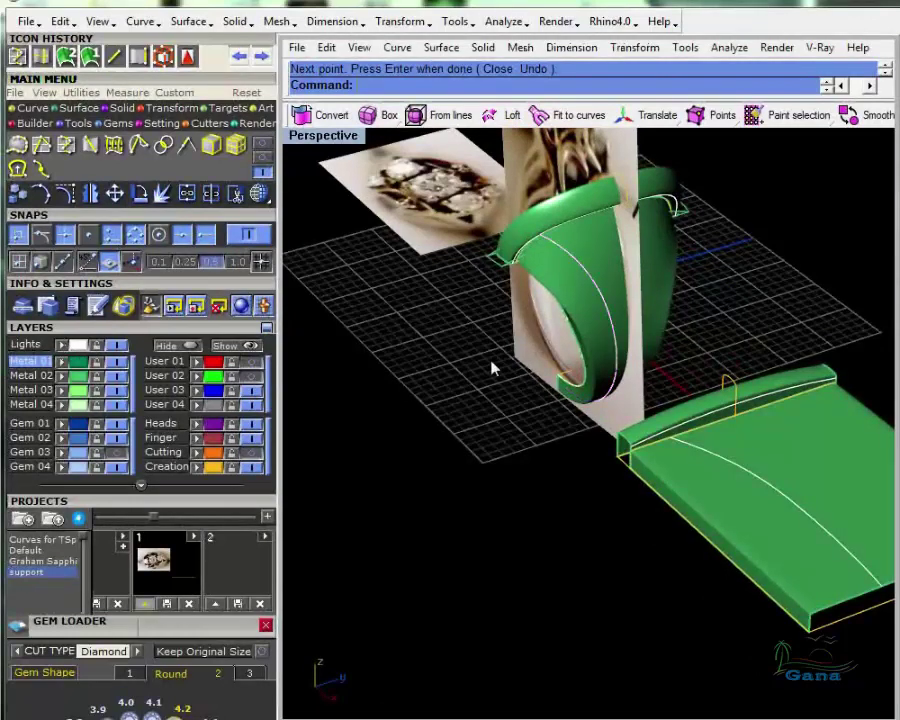
right_click_drag(491, 368, 549, 333)
Hide Metal 02, inspect the control points of the curve drawn on the slab and turn them off again
left_click(116, 378)
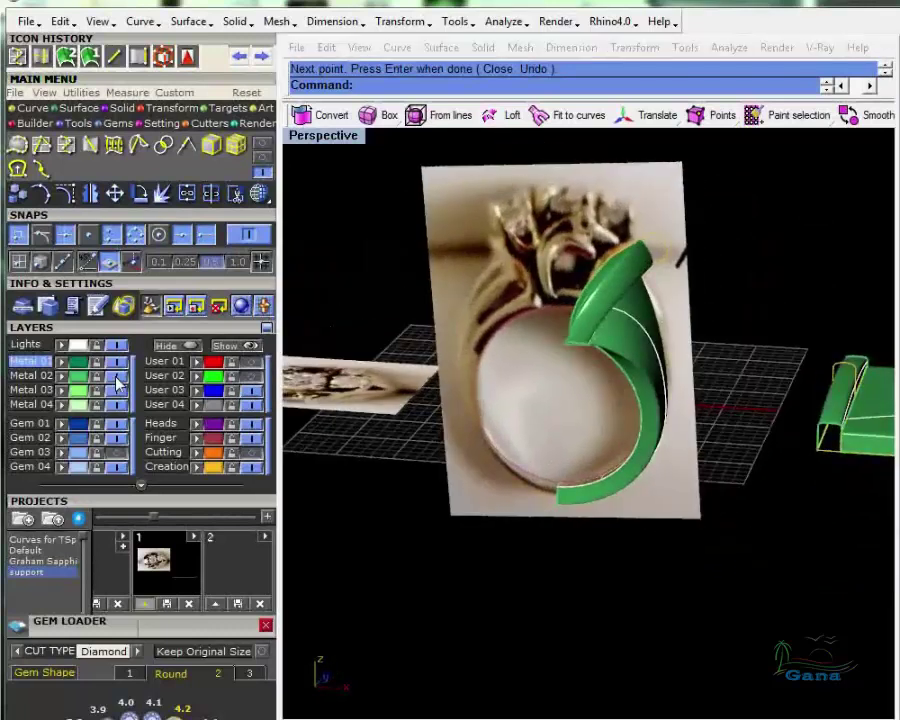
right_click_drag(610, 376, 410, 285)
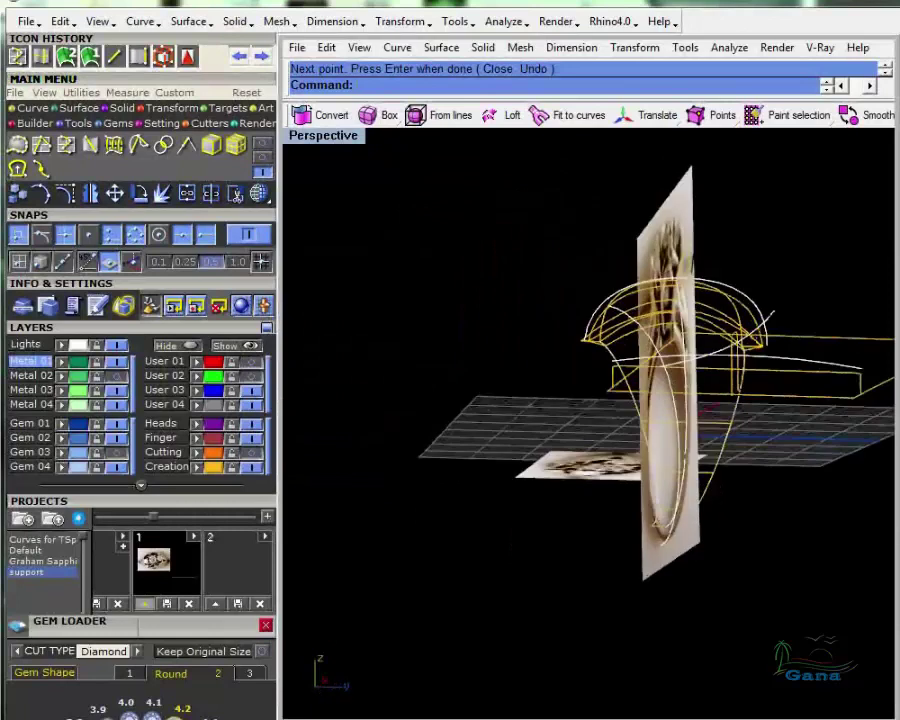
right_click_drag(600, 420, 784, 590)
left_click(784, 590)
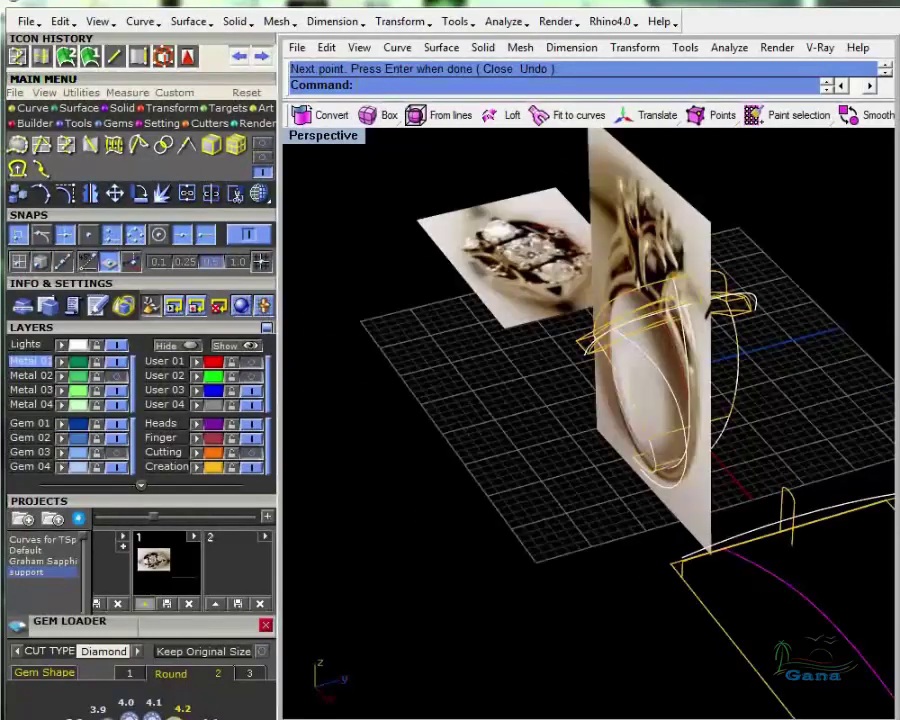
left_click(62, 200)
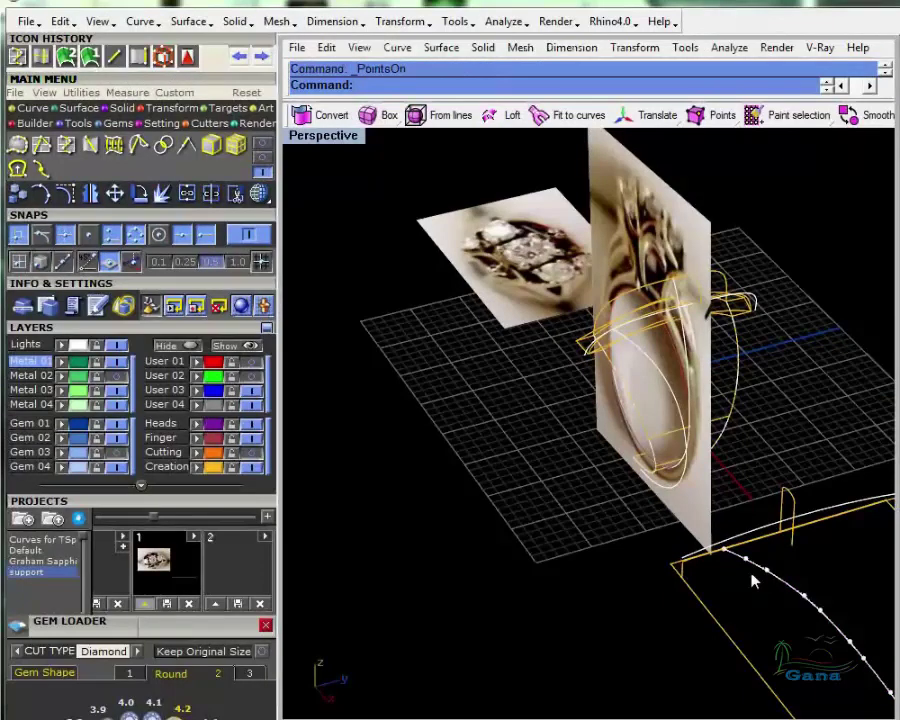
key("Escape")
Rebuild the slab curve with 5 points and degree 3, deleting the input, and show its control points
right_click_drag(754, 580, 671, 546, "shift")
left_click(671, 546)
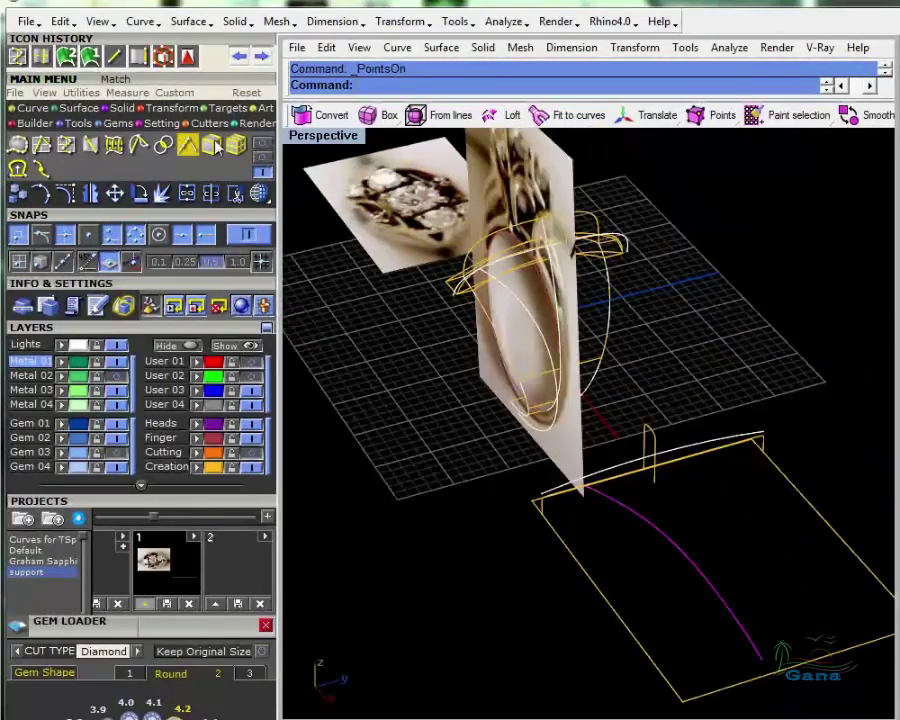
left_click(262, 158)
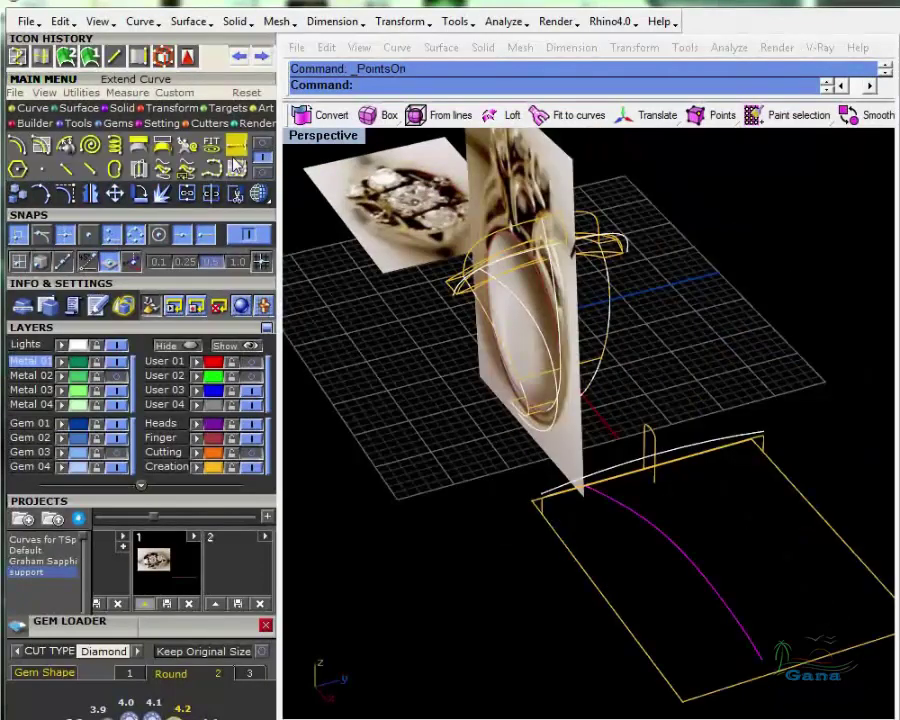
left_click(236, 150)
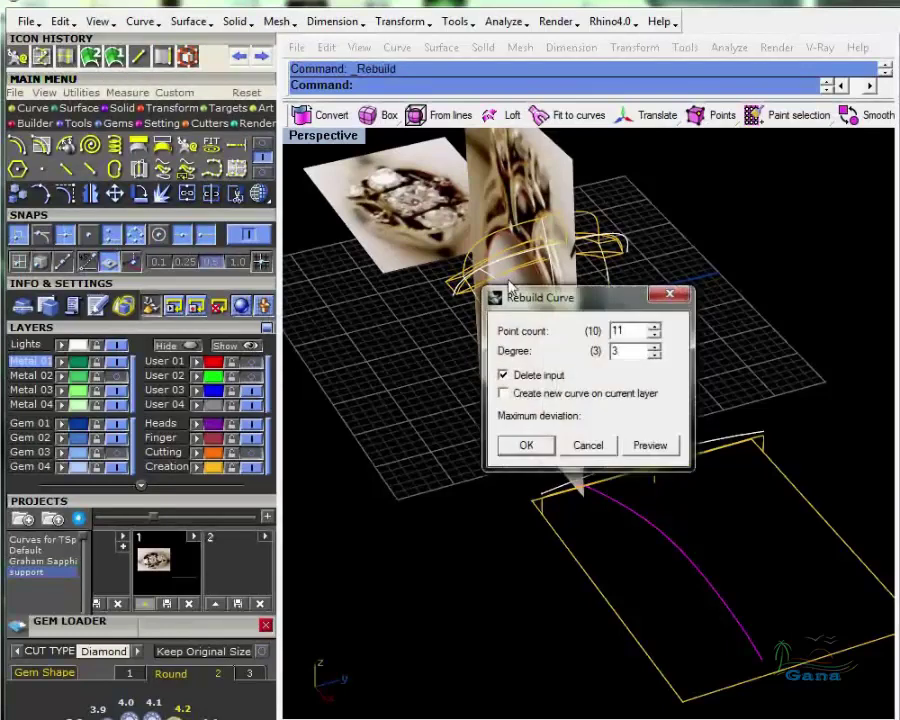
left_click(655, 336)
left_click(655, 336)
left_click(650, 445)
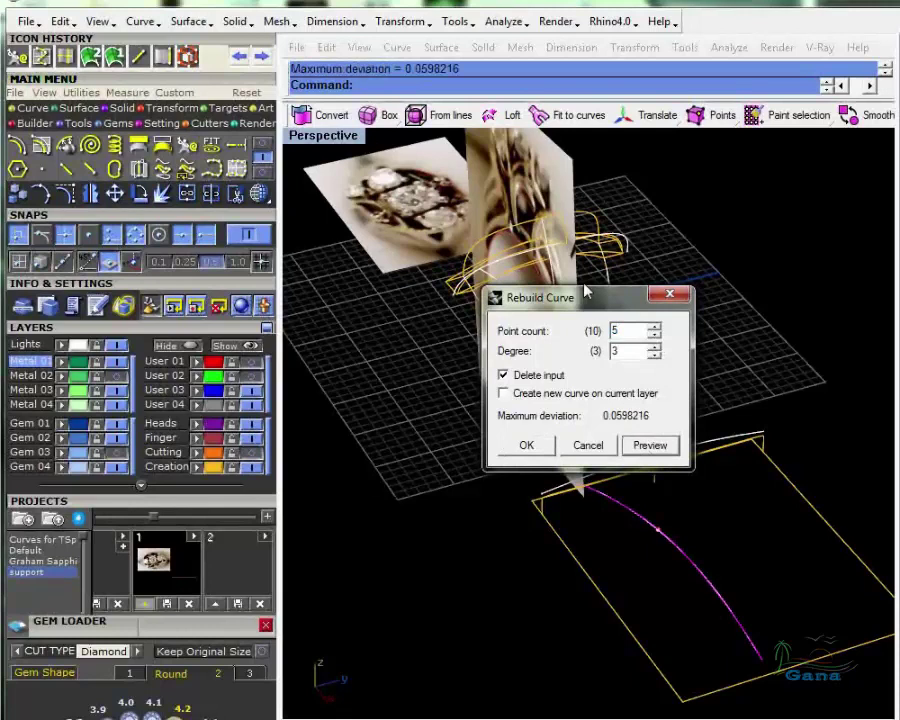
left_click_drag(582, 300, 406, 402)
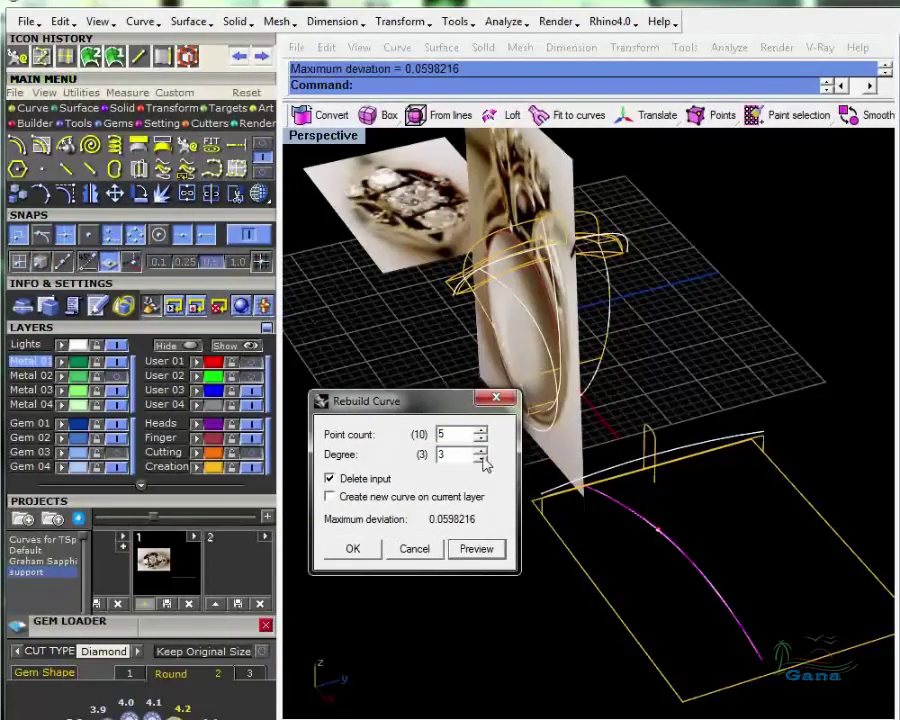
left_click(355, 550)
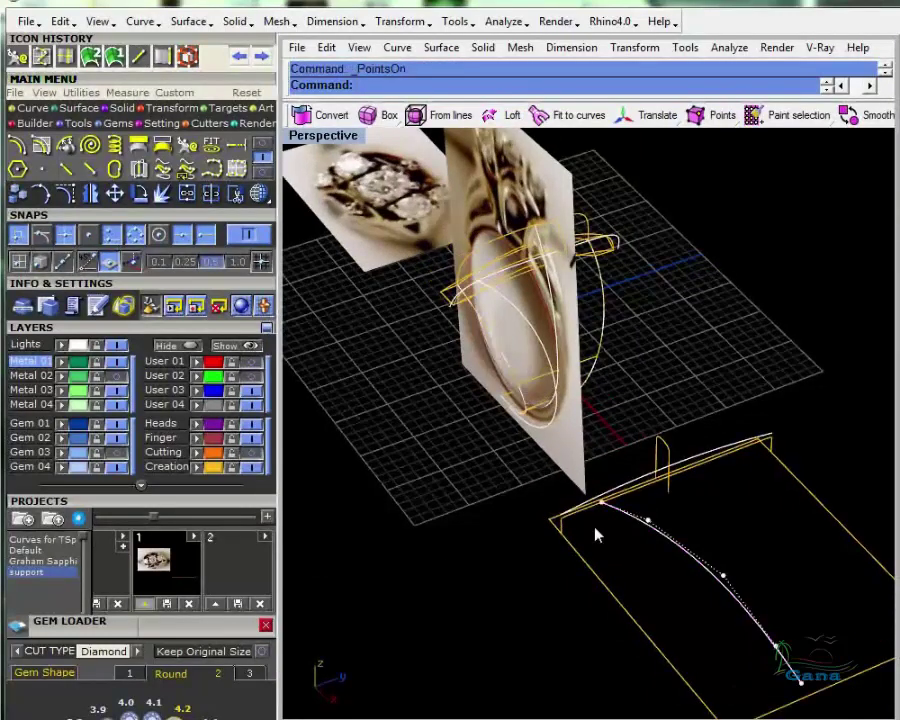
Shift the slab curve's two control points nearest the arched bar inward along the edge, and fine-tune the end point's position
left_click_drag(594, 526, 622, 481)
left_click(608, 514)
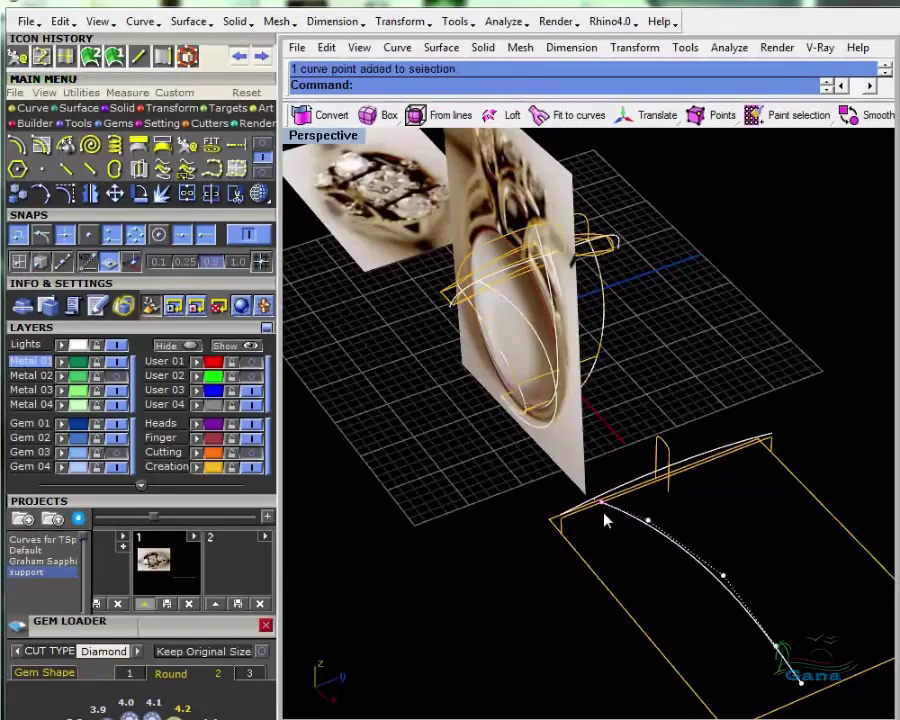
left_click(648, 520, "shift")
left_click_drag(580, 582, 654, 483)
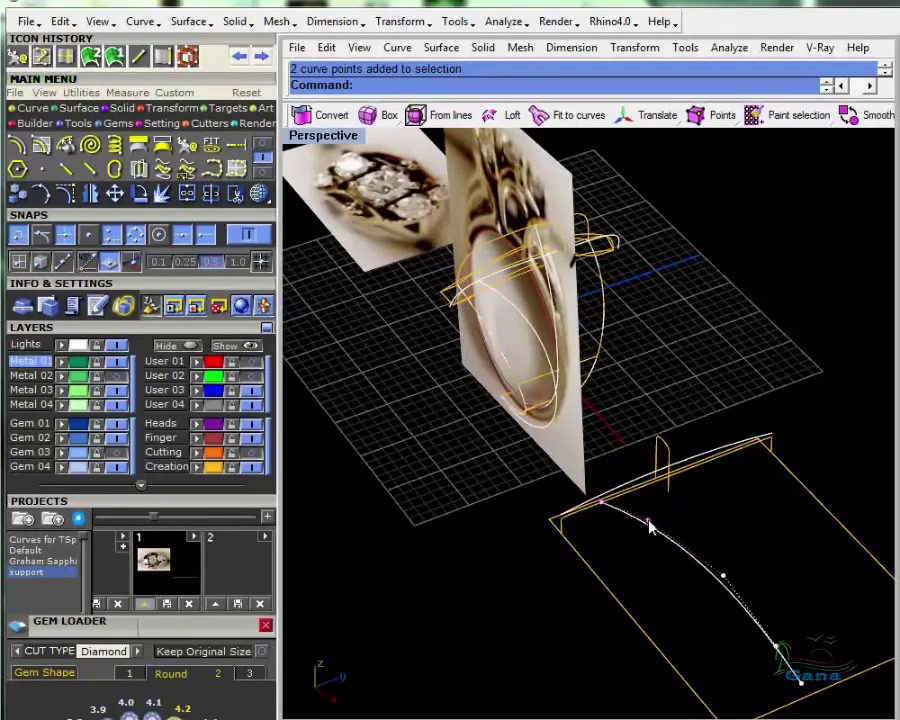
left_click_drag(650, 527, 659, 516)
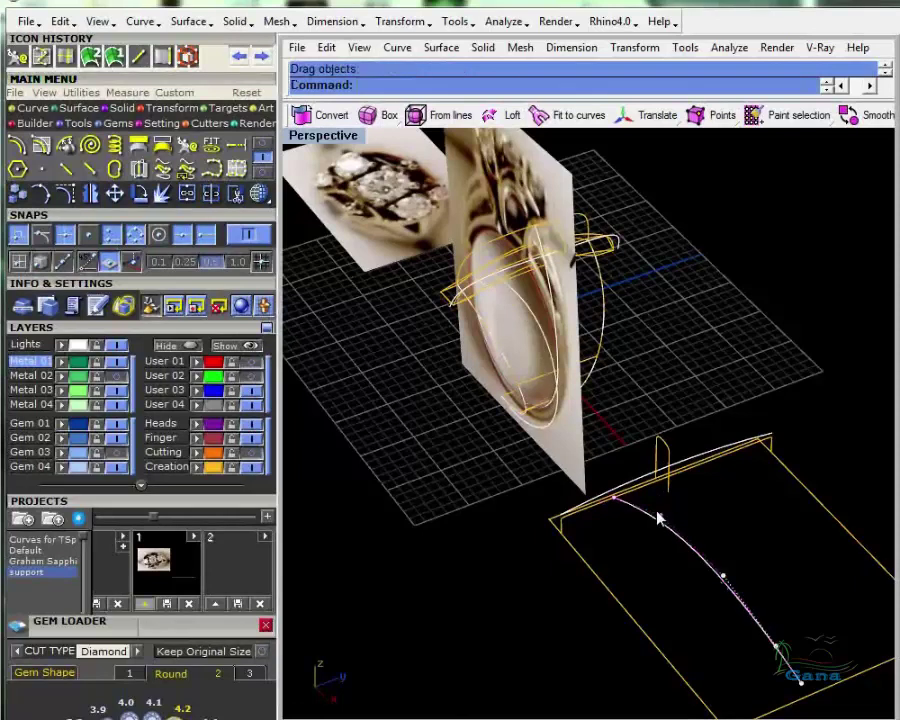
right_click_drag(620, 393, 495, 290)
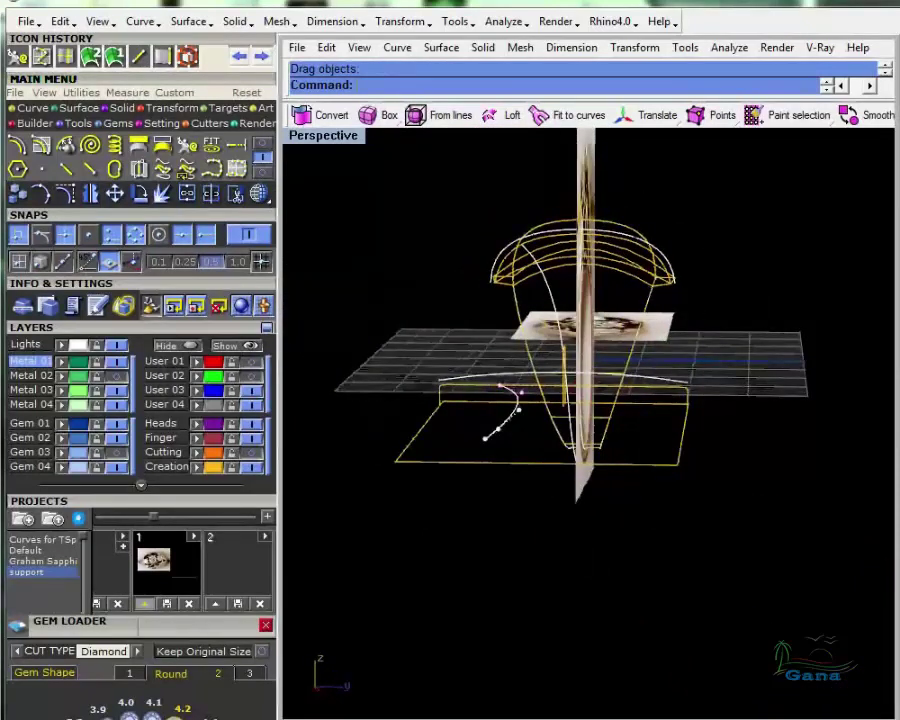
left_click(602, 490)
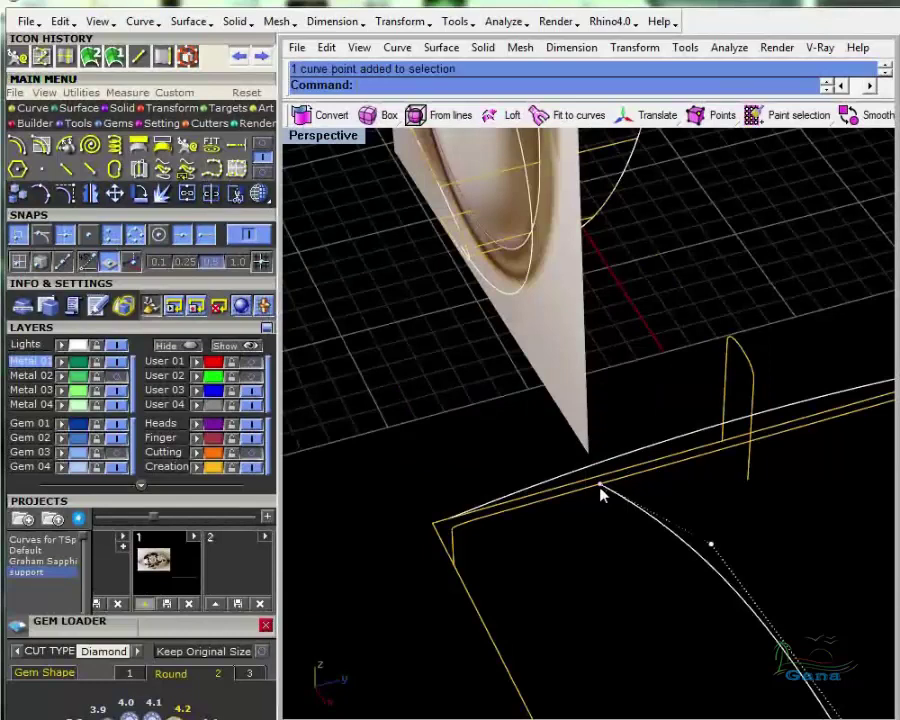
mouse_move(600, 487)
left_mouse_down()
mouse_move(615, 479)
mouse_move(606, 482)
mouse_move(614, 487)
left_mouse_up()
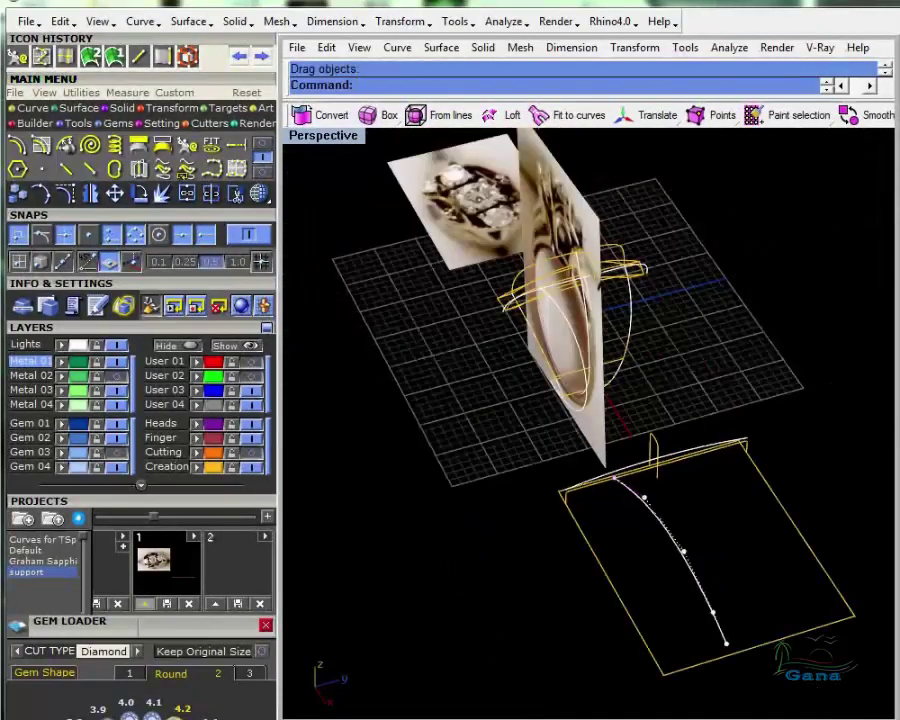
Show Metal 02 and examine from several angles how the curve on the ring shank meets the arched bar
right_click_drag(686, 354, 684, 282)
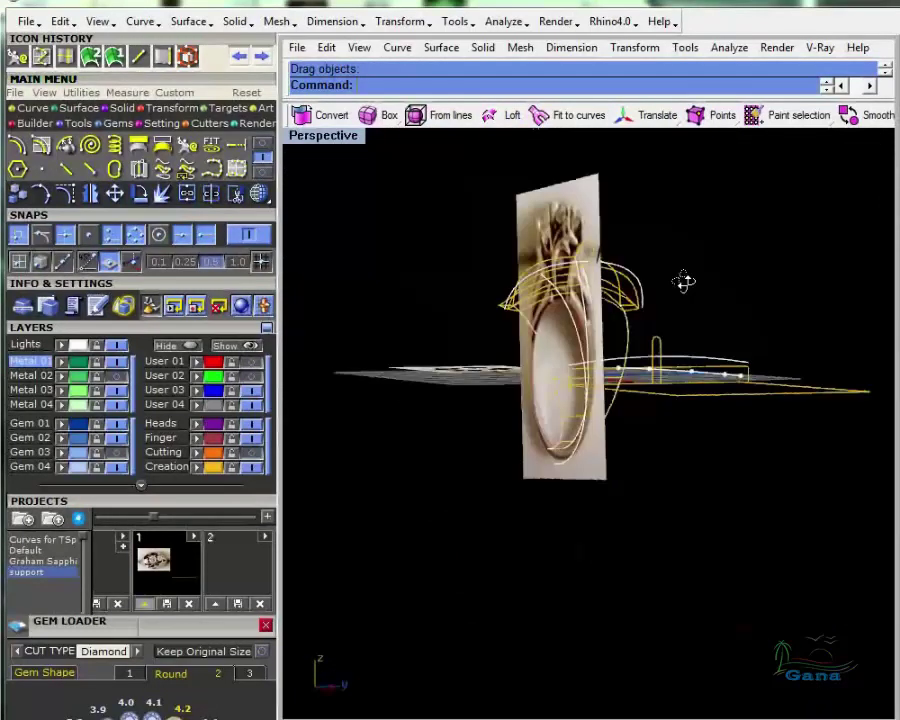
scroll(684, 282, "up", 3)
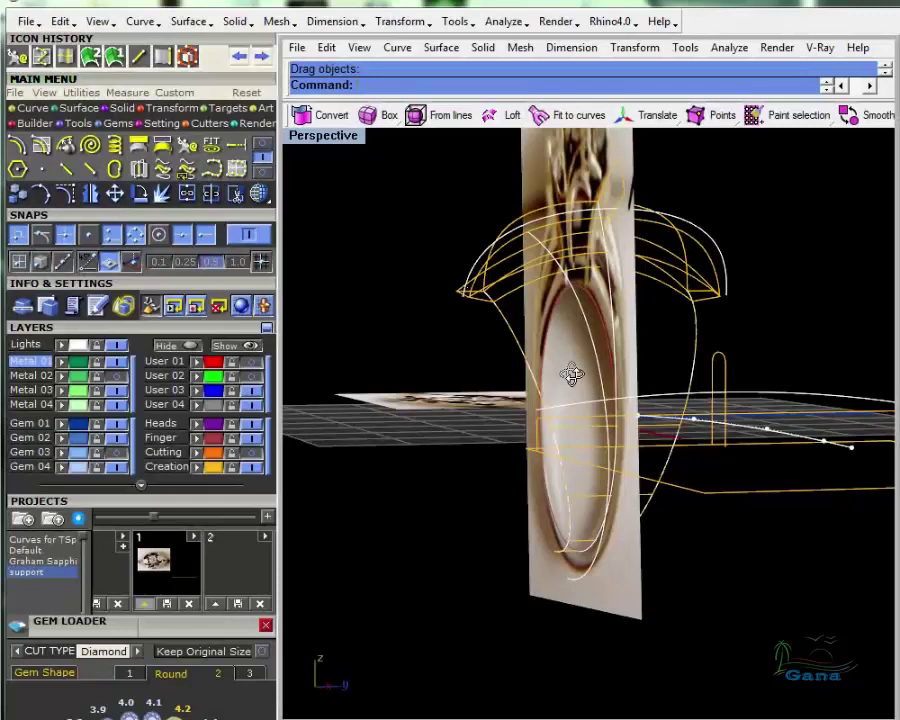
right_click_drag(572, 374, 590, 400)
left_click(118, 376)
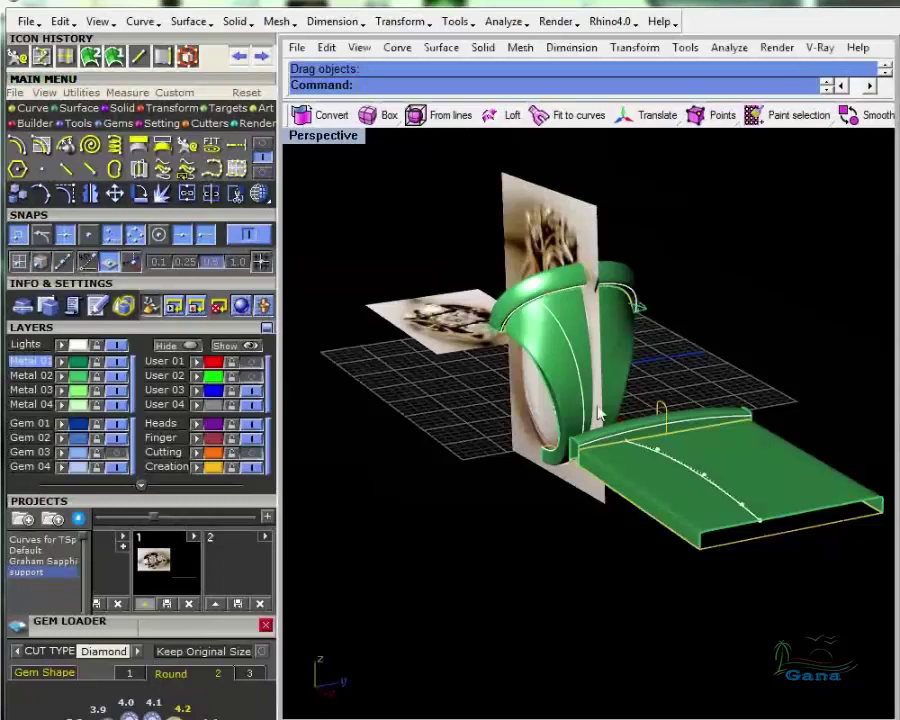
right_click_drag(598, 413, 627, 340)
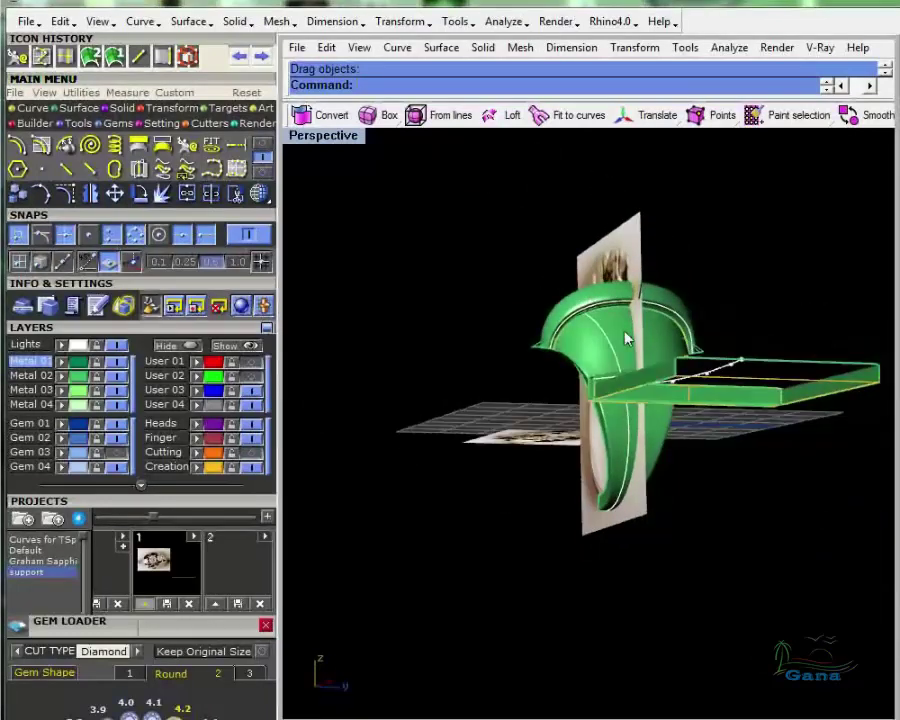
scroll(625, 340, "up", 6)
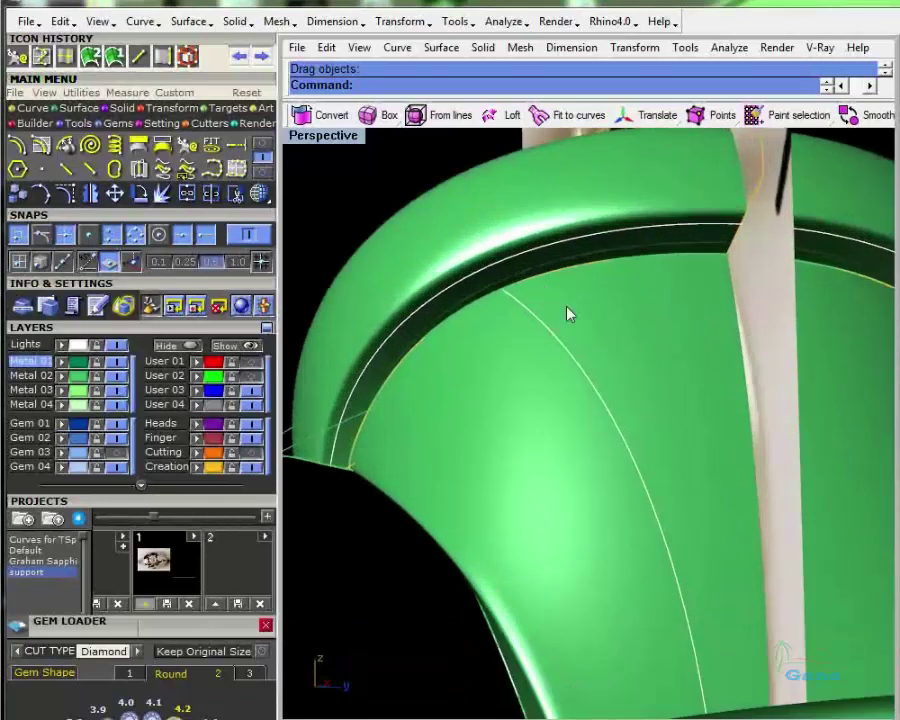
right_click_drag(567, 307, 587, 298)
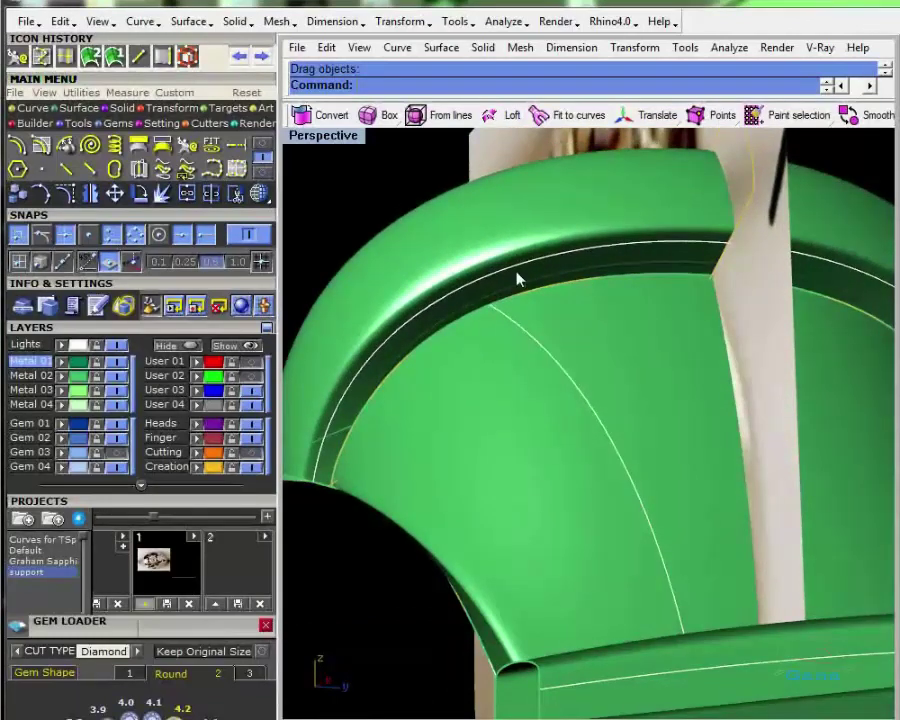
scroll(532, 308, "down", 5)
right_click_drag(532, 308, 565, 451)
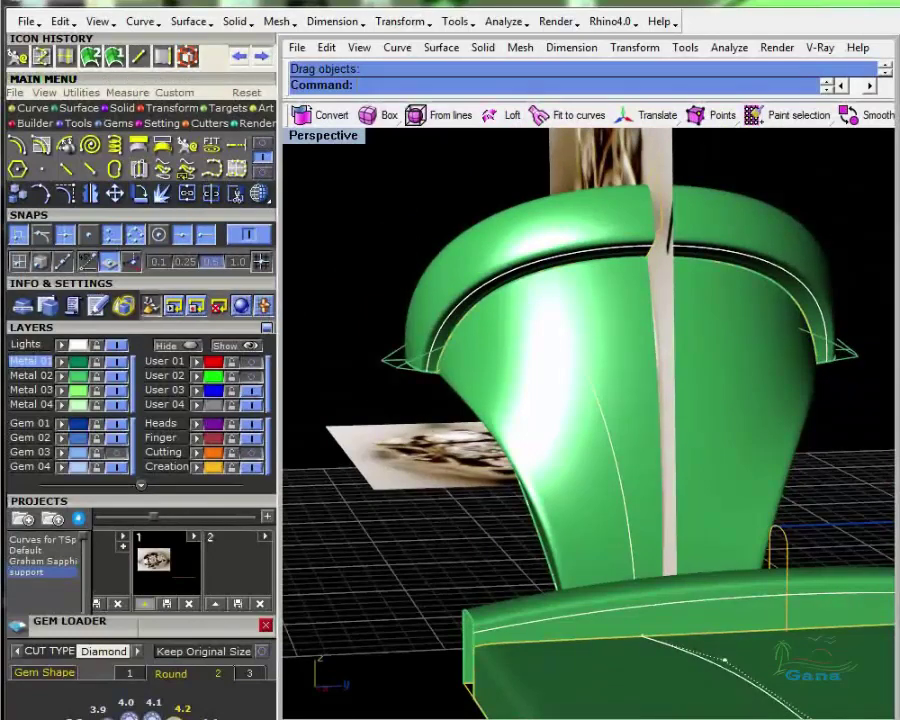
Draw a short straight line from the slab curve's end at the bar up to the isocurve on the arched bar
left_click(262, 144)
left_click(42, 145)
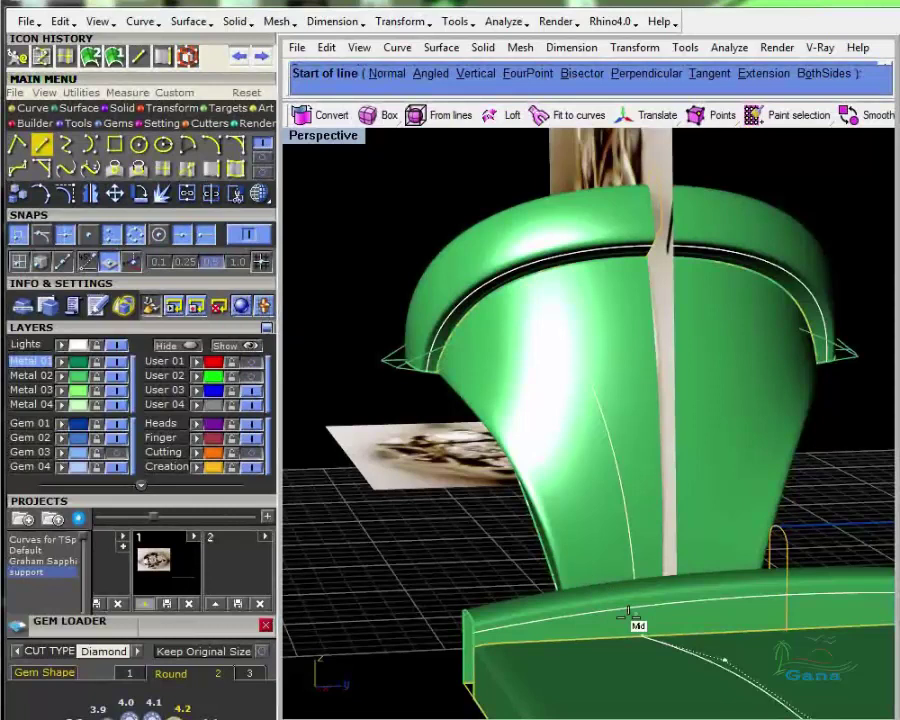
right_click_drag(631, 609, 670, 585)
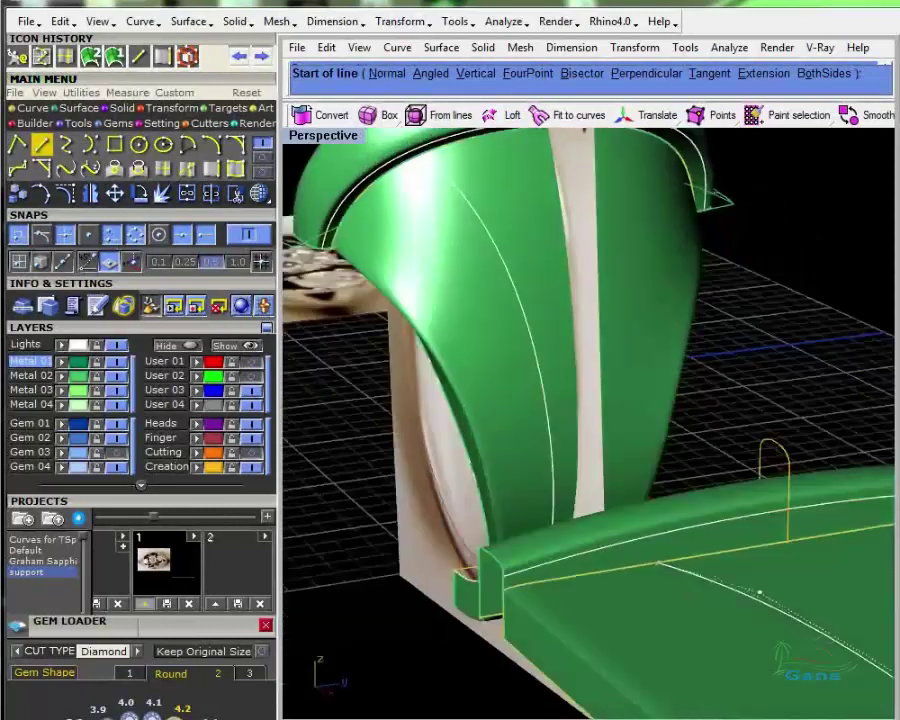
scroll(668, 570, "up", 5)
left_click(616, 553)
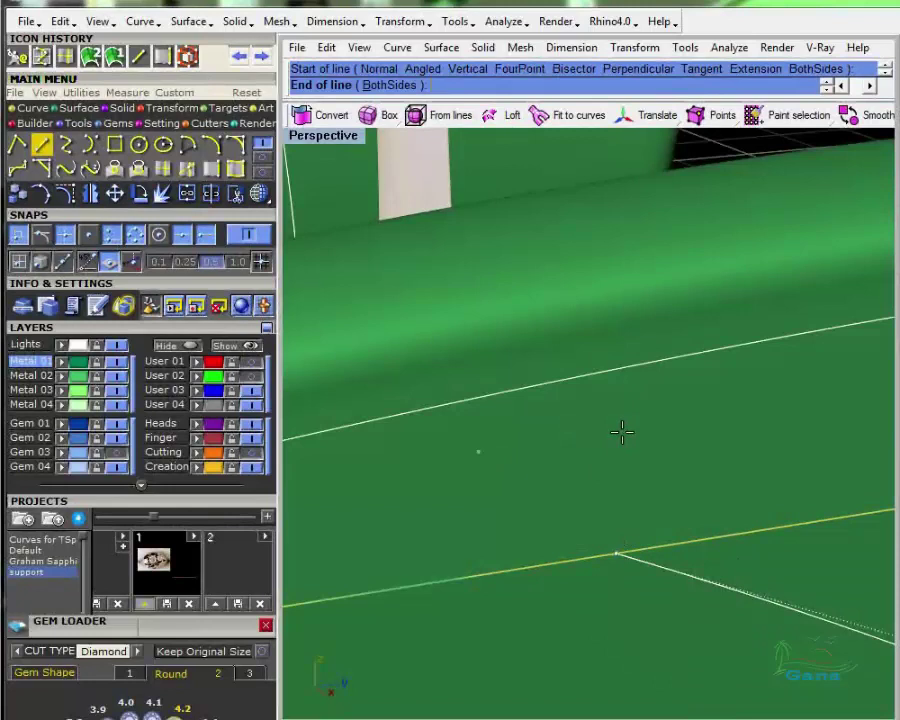
left_click(593, 375)
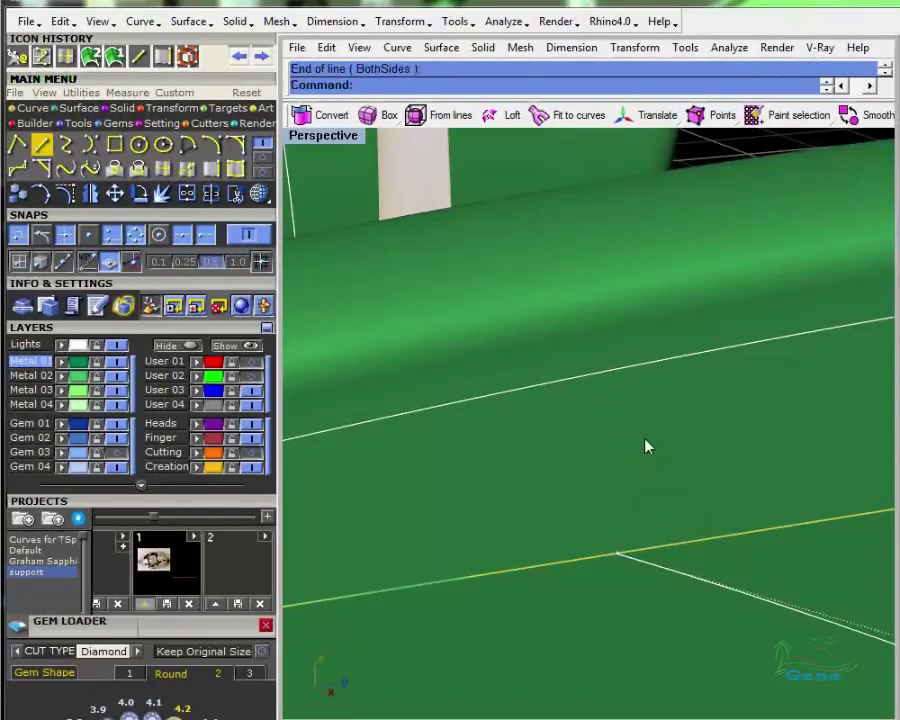
Mirror a copy of the short connecting line across the slab's lengthwise centre line
scroll(645, 446, "down", 8)
right_click_drag(583, 438, 629, 479)
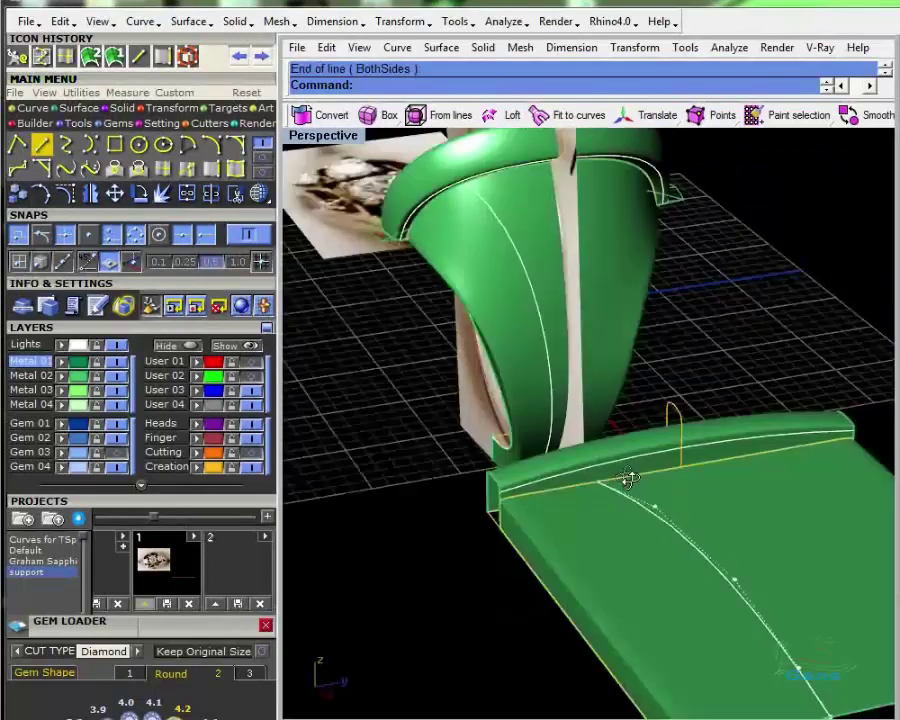
scroll(541, 444, "up", 3)
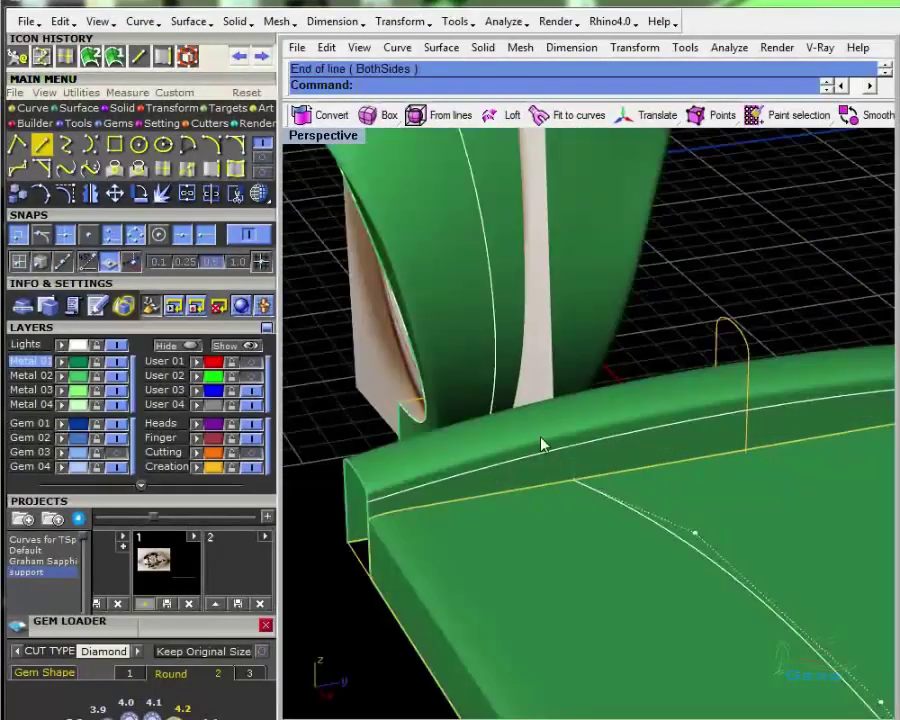
scroll(602, 468, "down", 2)
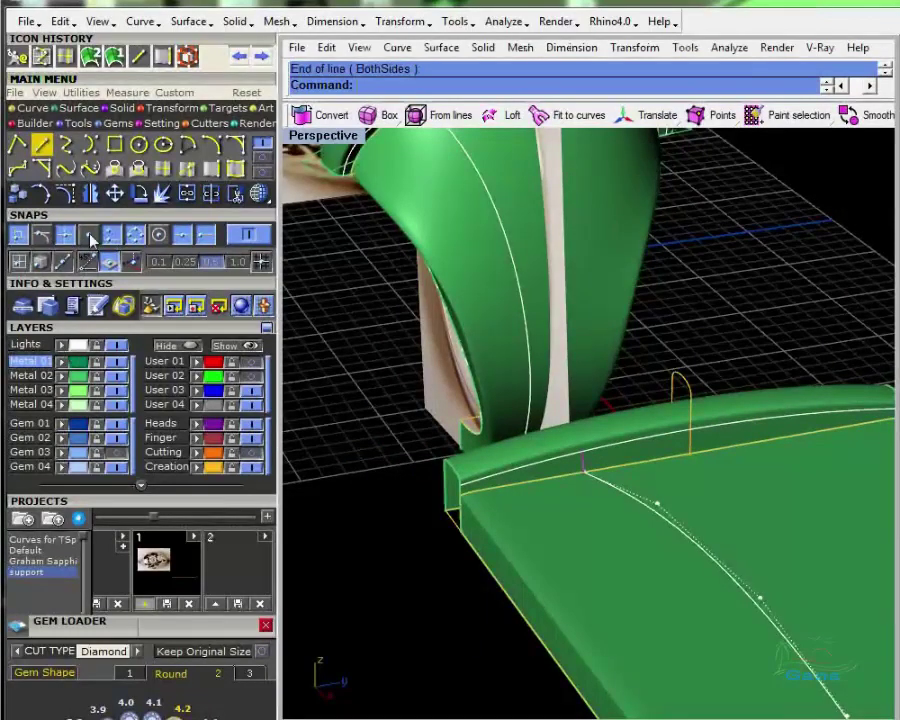
left_click(88, 194)
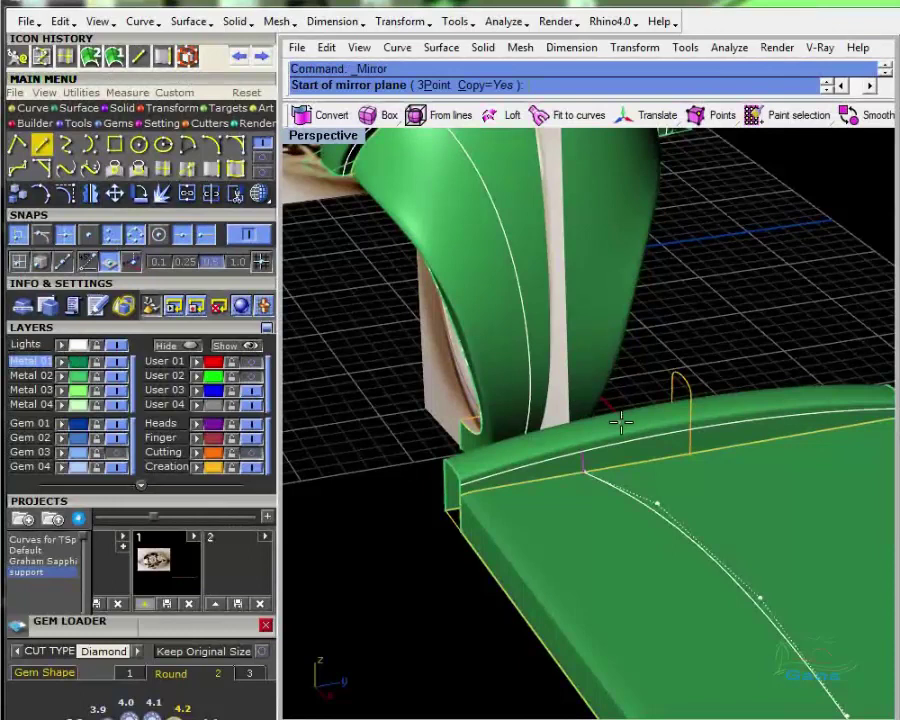
scroll(621, 422, "down", 6)
left_click(649, 434)
left_click(783, 611)
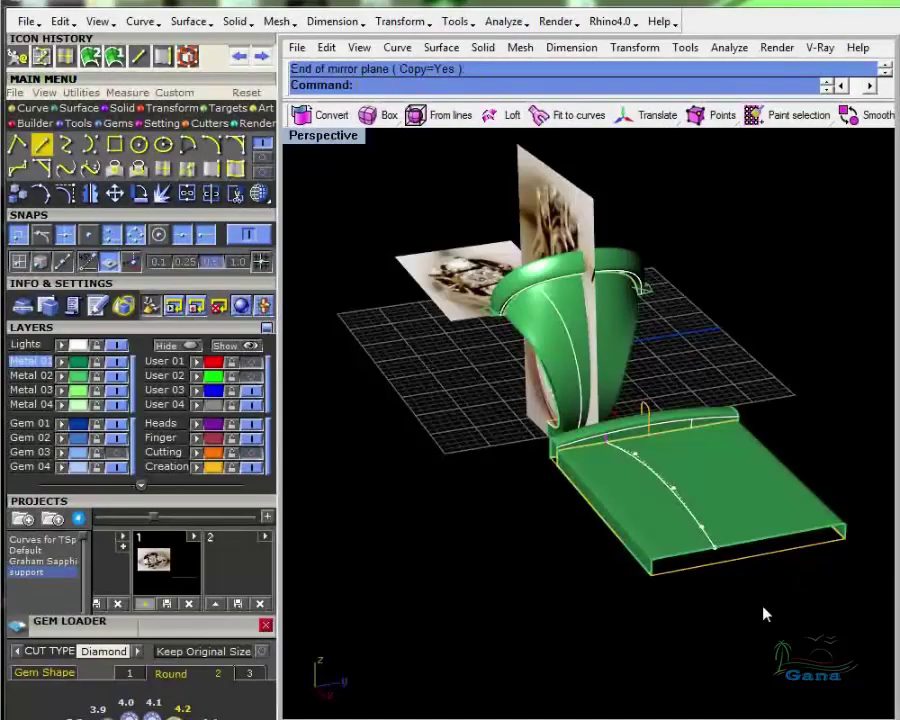
Turn off the slab curve's control points and mirror a copy of the curve across the slab's lengthwise centre line
key("Escape")
key("Escape")
left_click(683, 500)
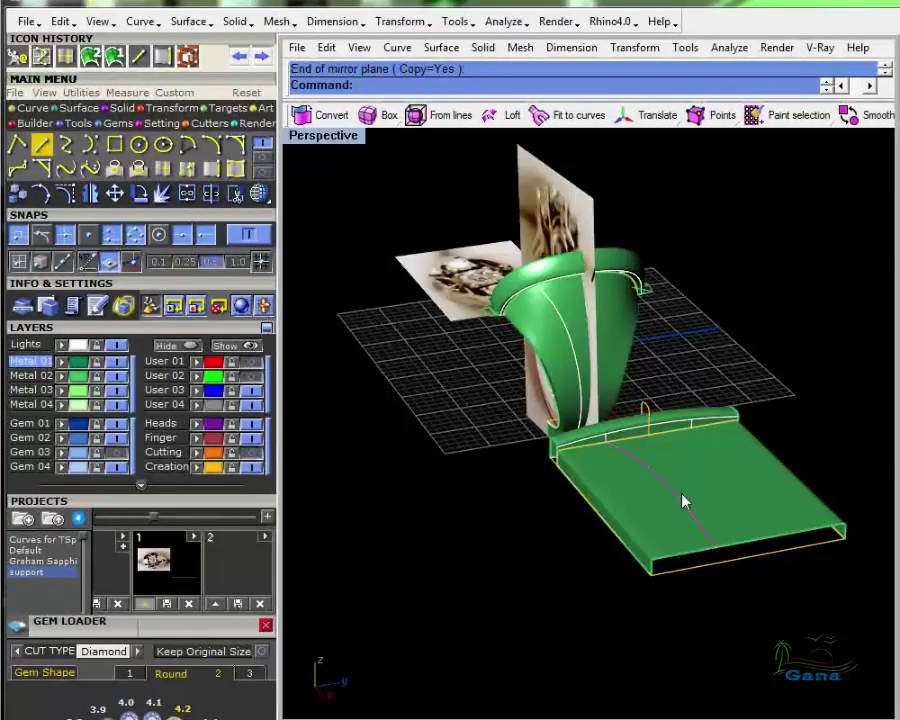
left_click(89, 193)
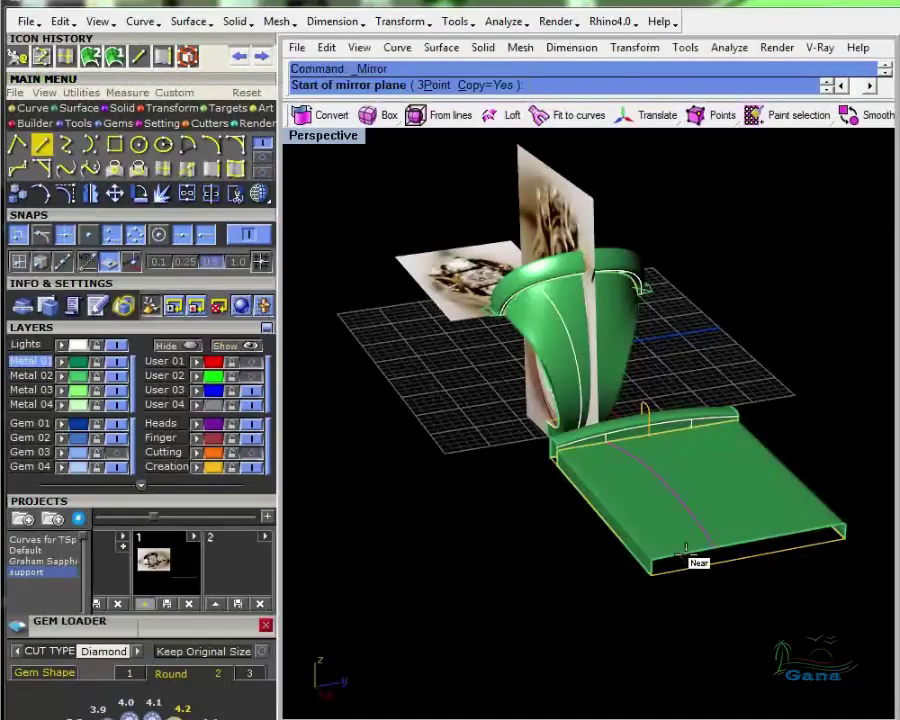
left_click(751, 541)
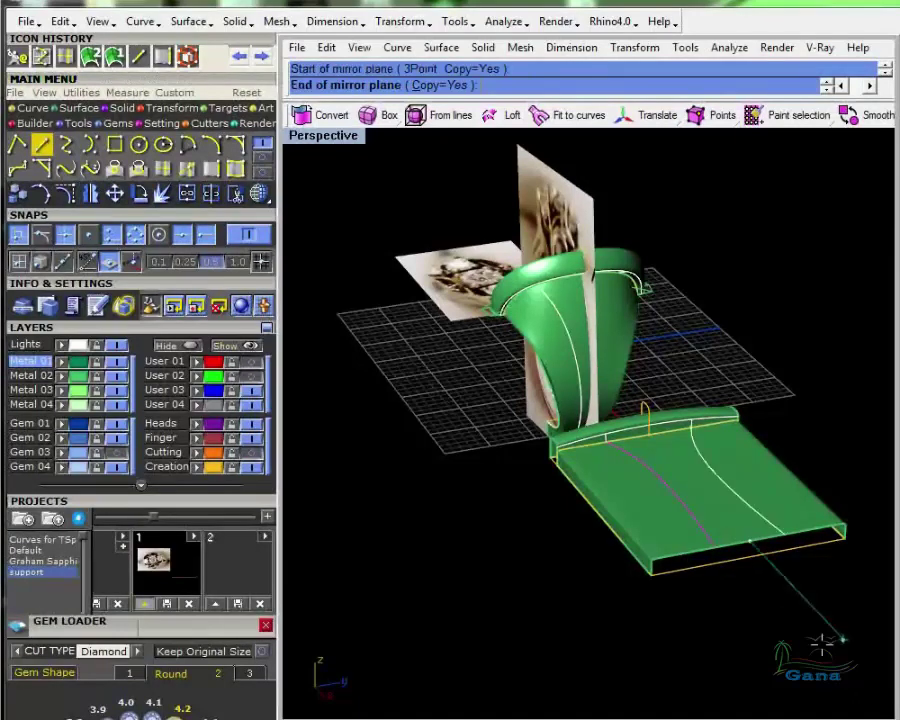
left_click(822, 645)
Split the isocurve on the arched bar using the two short connecting lines as cutting objects
right_click_drag(822, 645, 619, 422)
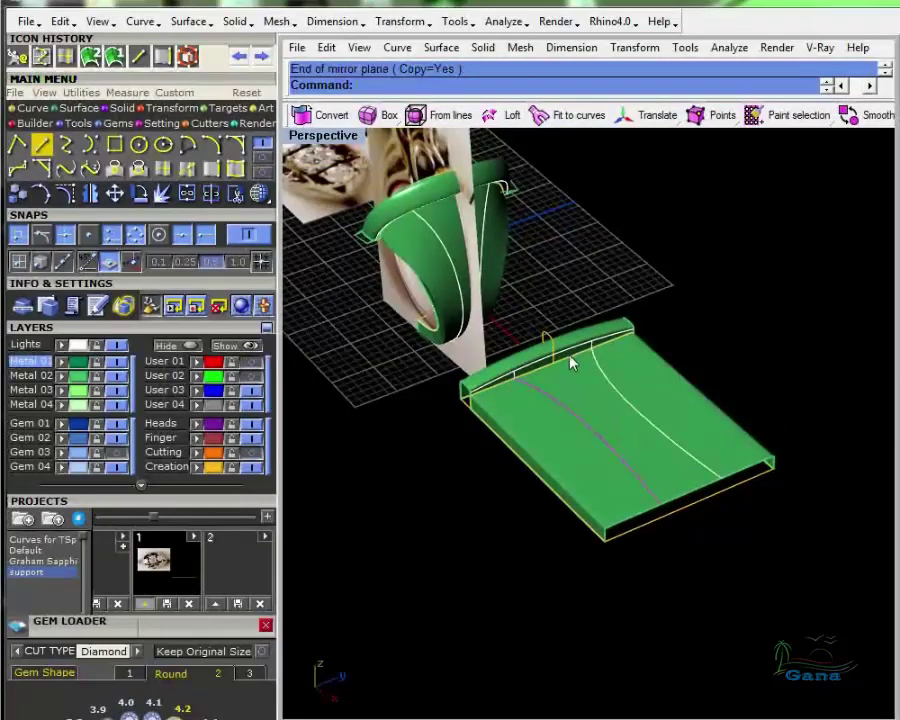
right_click_drag(571, 363, 531, 366)
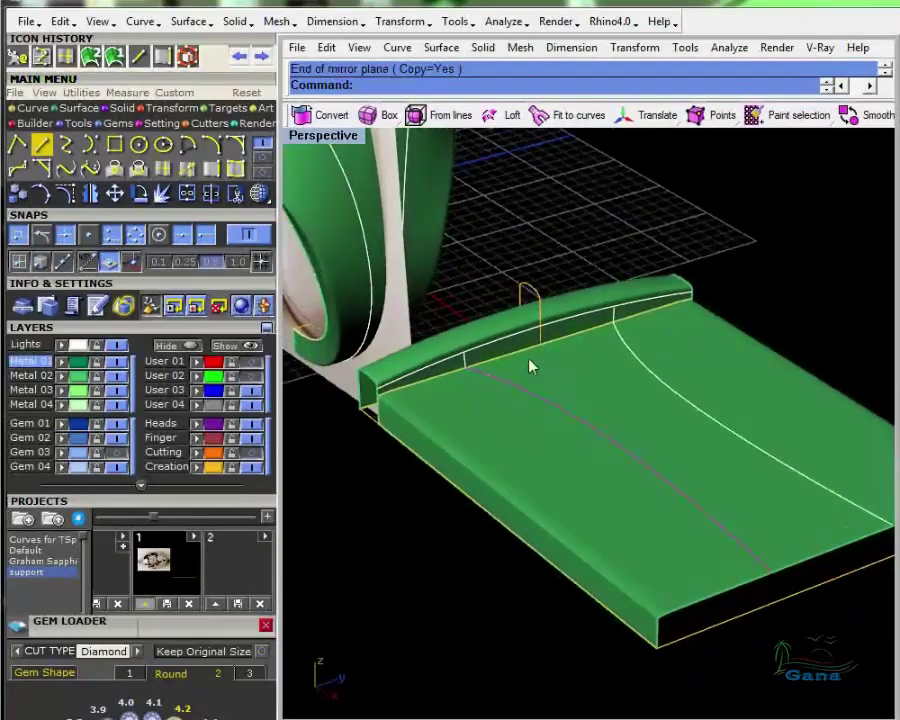
scroll(436, 364, "up", 3)
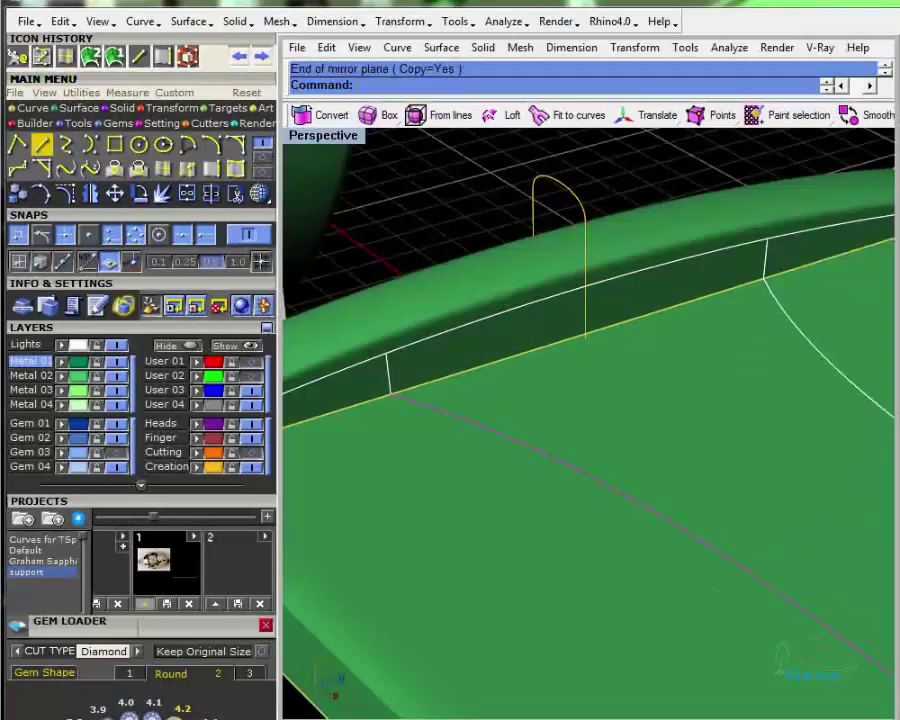
left_click(420, 350)
left_click(462, 390)
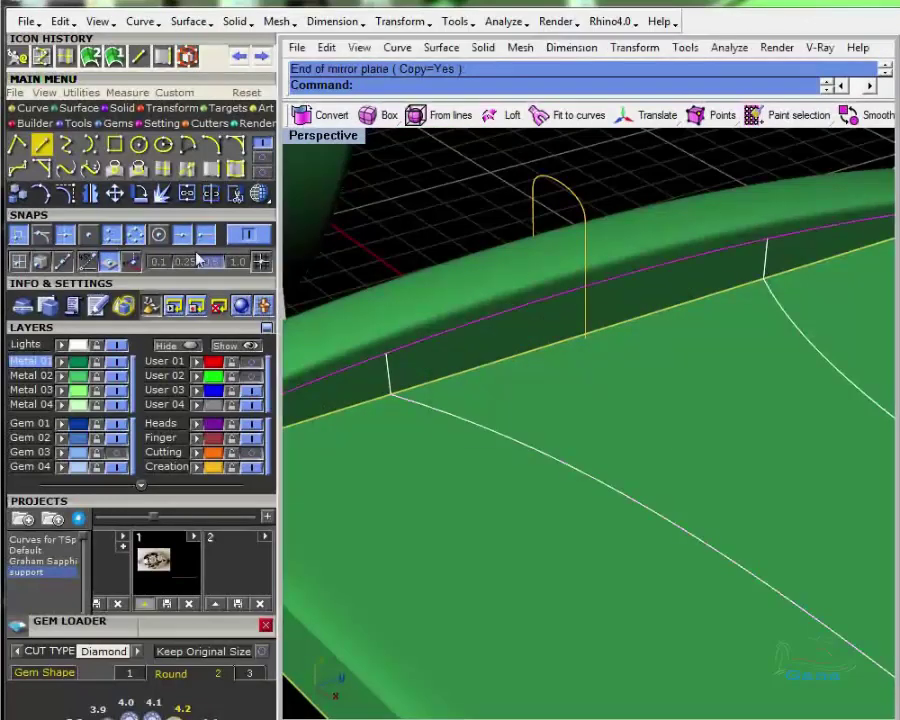
left_click(187, 193)
left_click(388, 376)
left_click(766, 261)
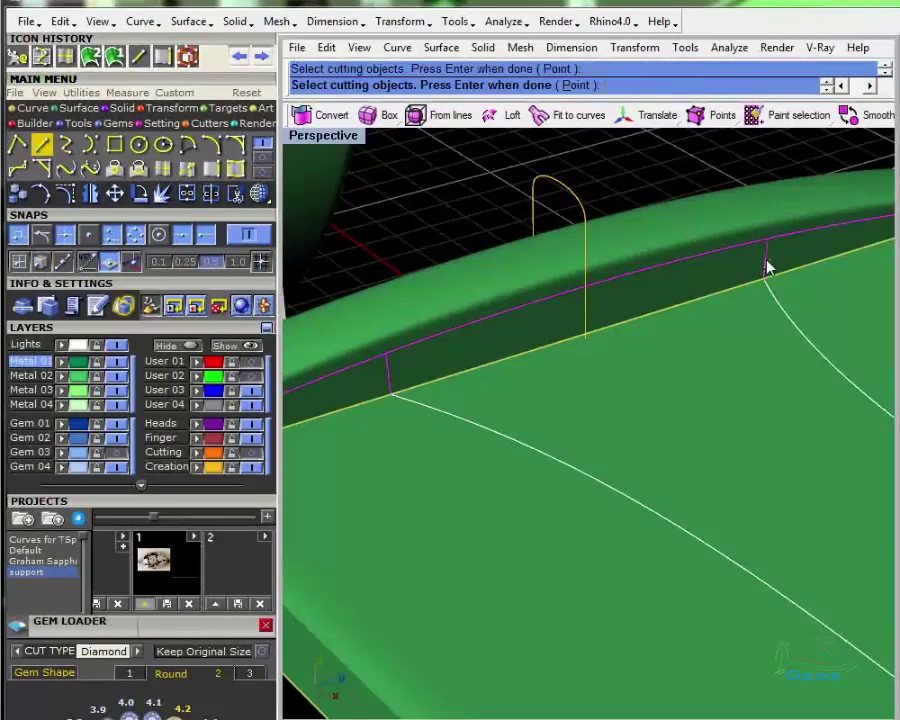
key("Return")
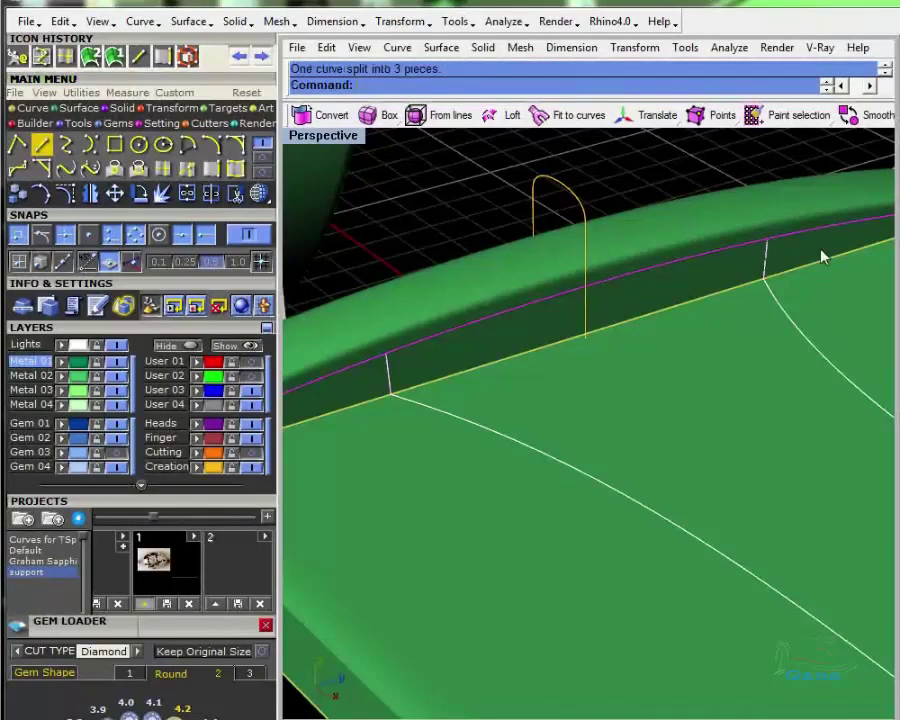
Delete the two outer pieces of the split isocurve, keeping the middle piece between the short connecting lines
left_click(822, 258)
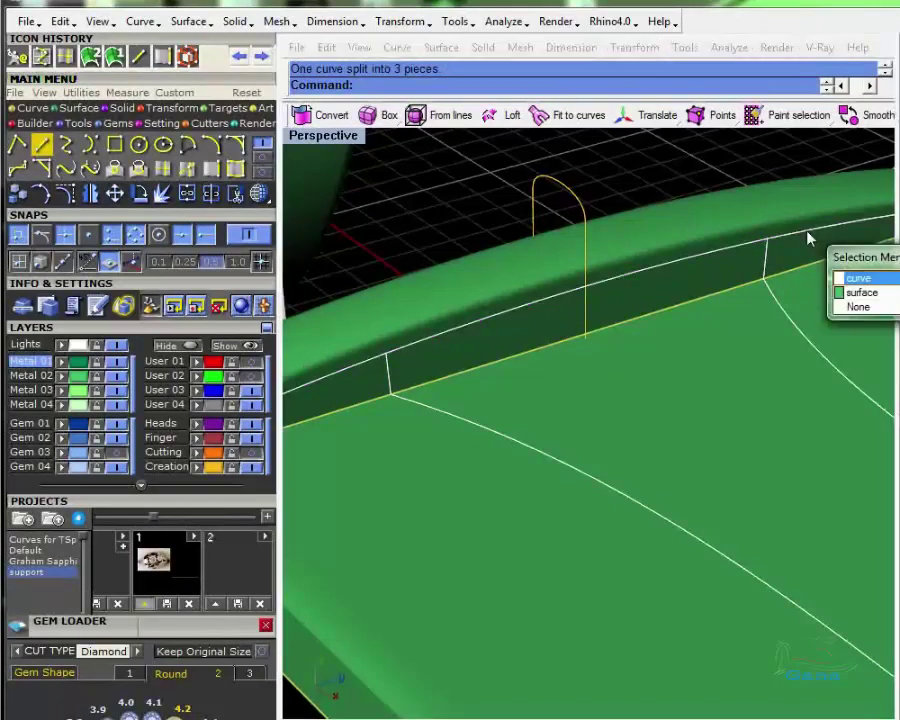
left_click(856, 280)
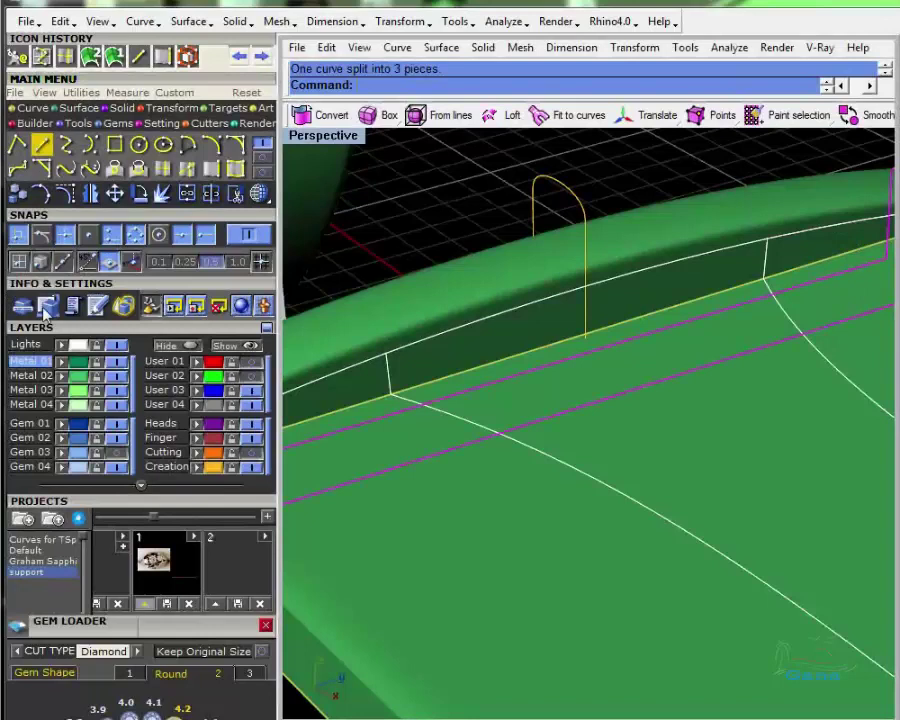
left_click(45, 310)
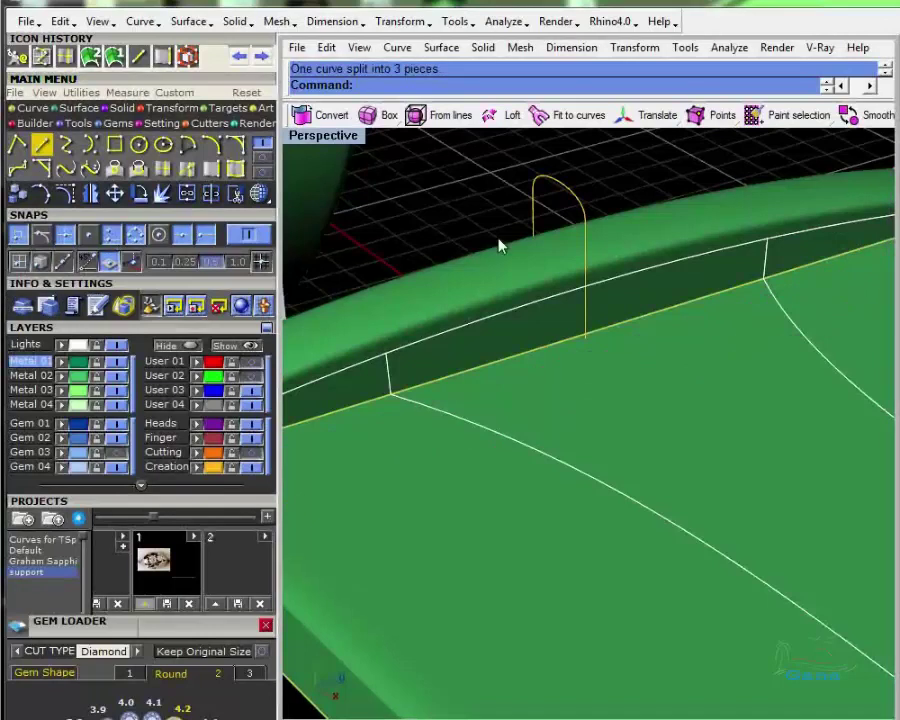
left_click(722, 294)
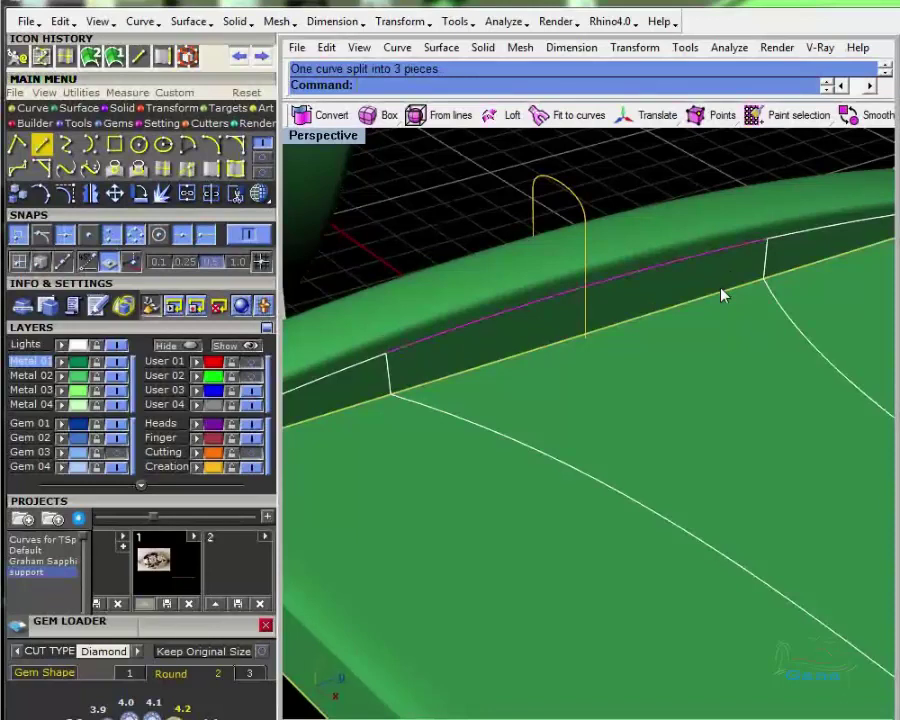
left_click(783, 244)
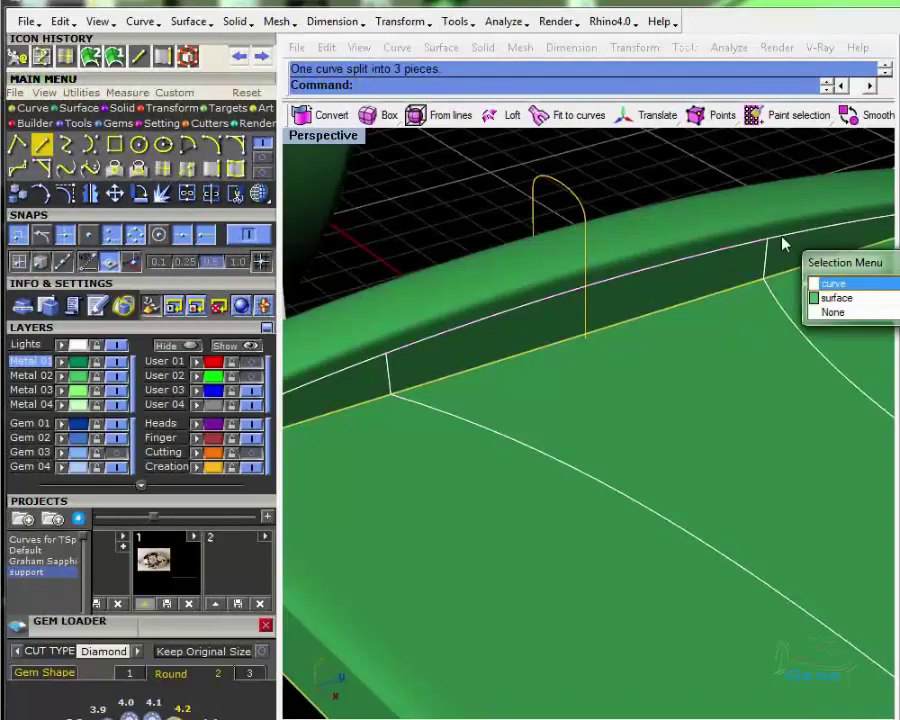
left_click(832, 285)
key("Delete")
left_click(372, 364)
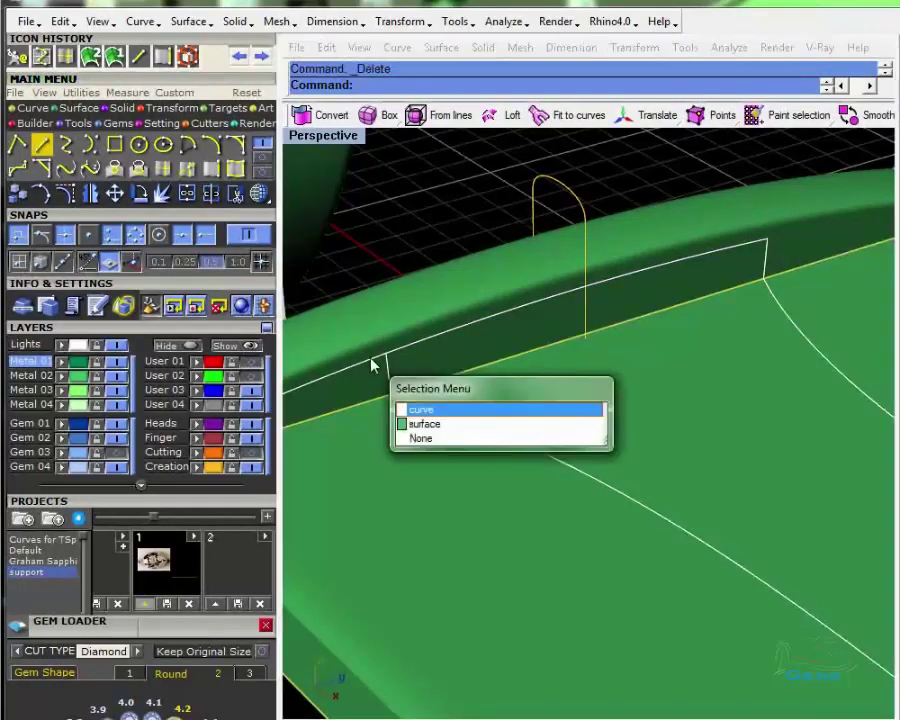
left_click(419, 413)
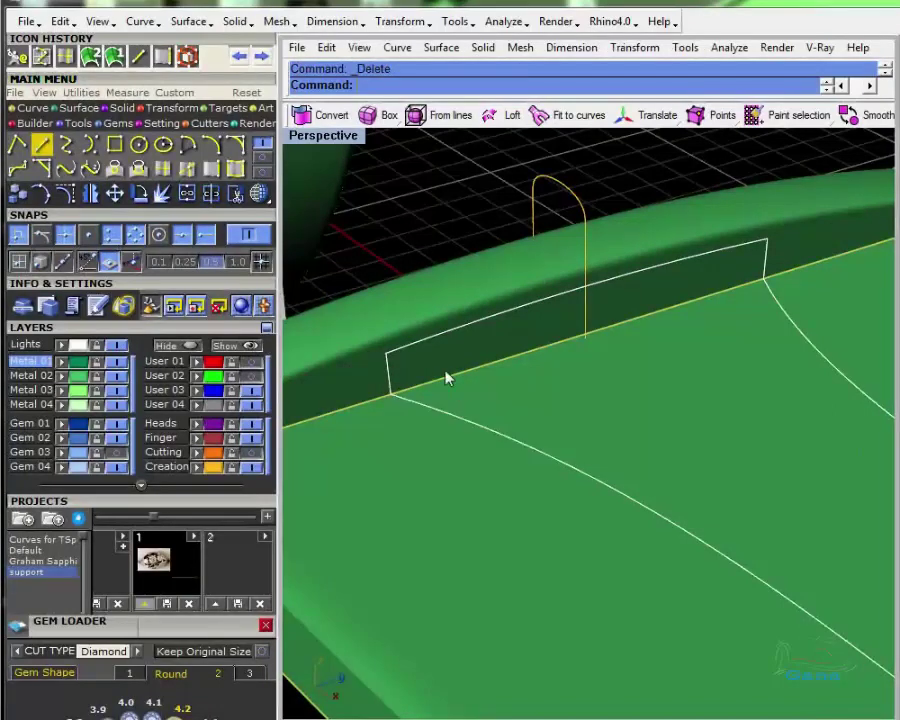
Move the arch piece and its two short lines to the Gem 04 layer and hide the Metal 02, Lights and Creation layers
double_click(340, 140)
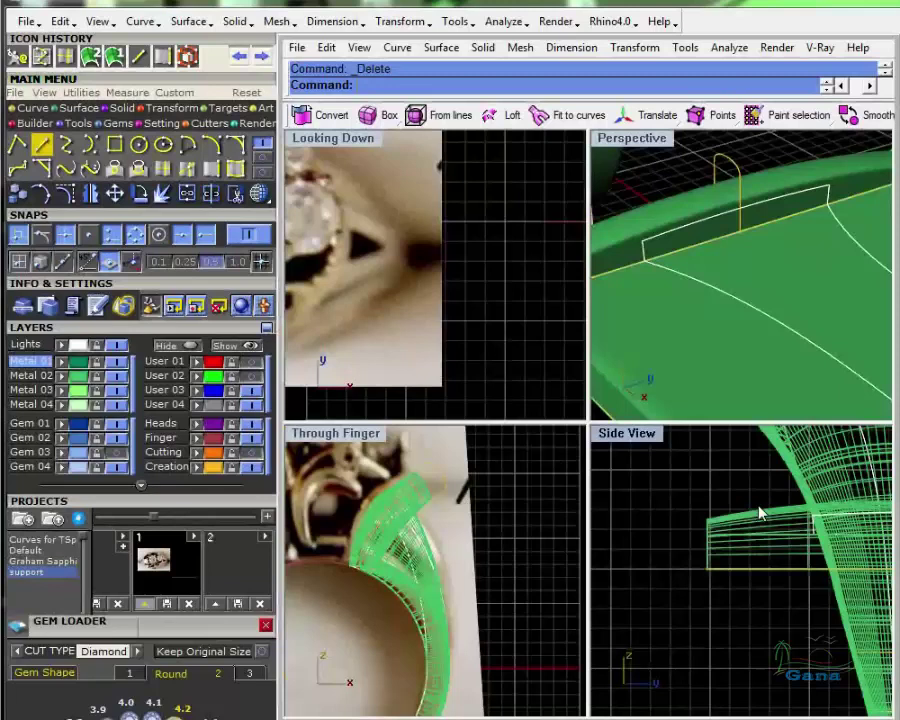
right_click_drag(759, 513, 605, 515)
double_click(643, 434)
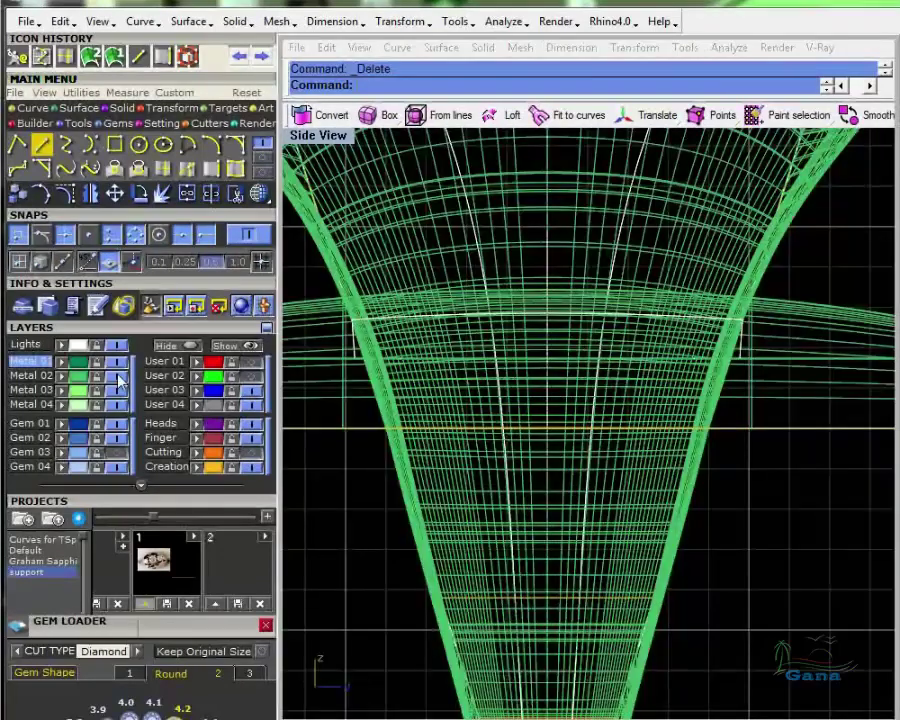
left_click(117, 378)
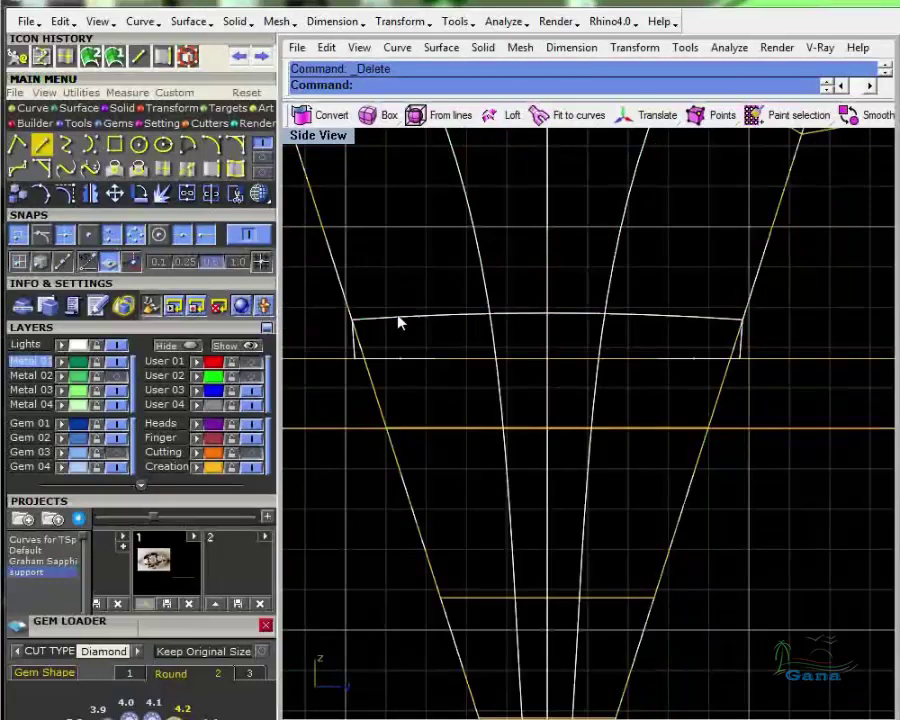
left_click(398, 318)
left_click(350, 341, "shift")
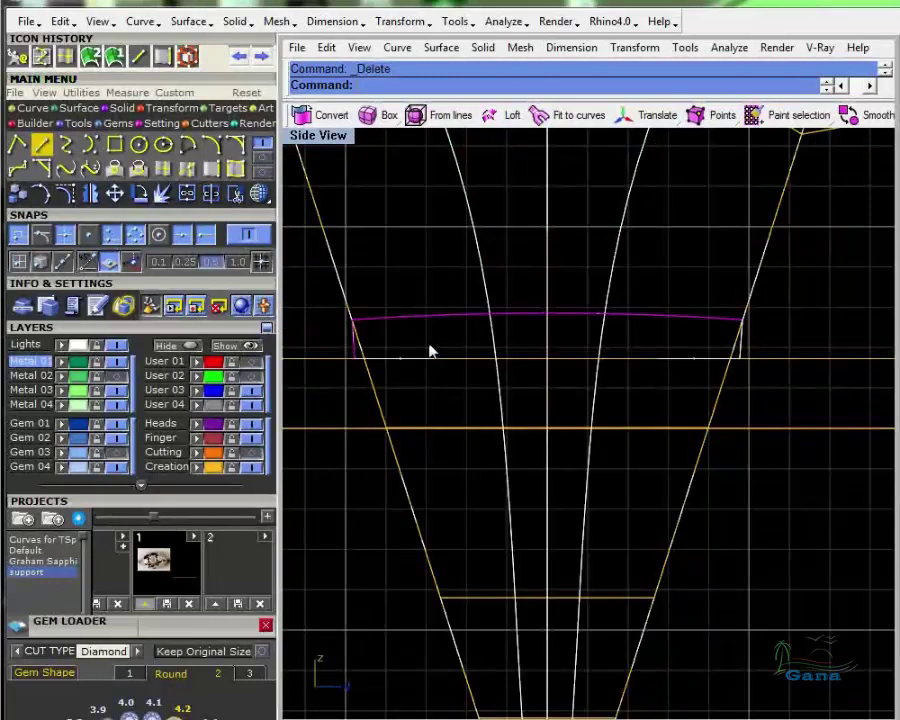
left_click(742, 345, "shift")
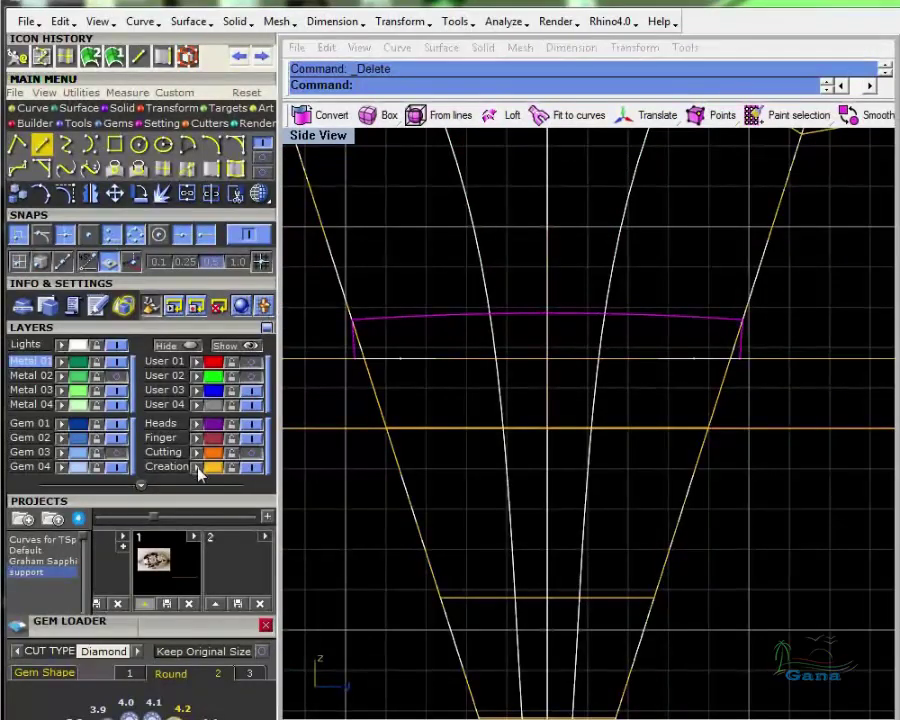
left_click(118, 346)
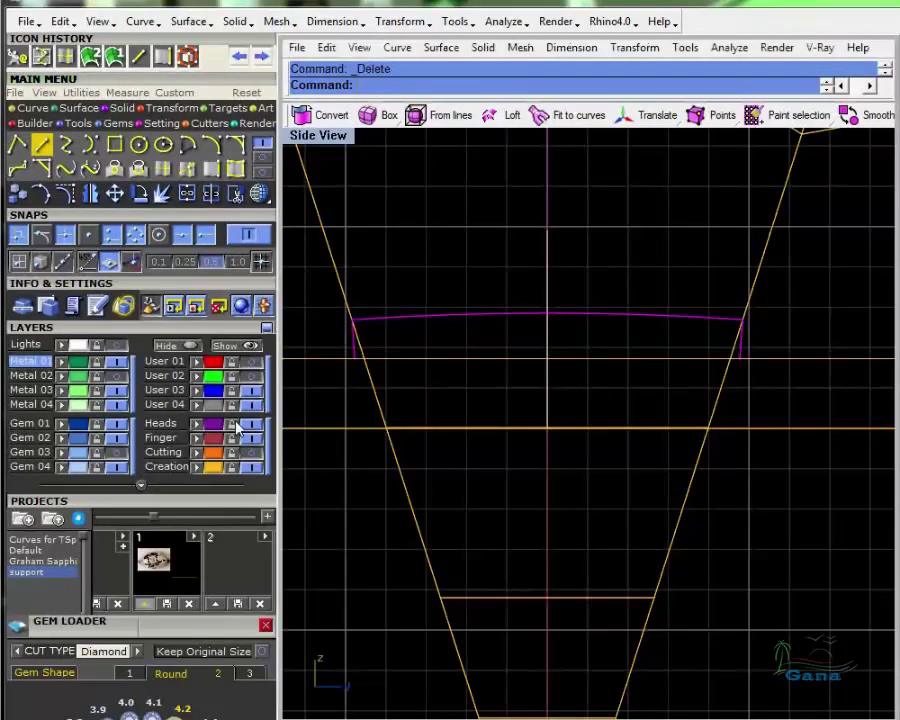
left_click(251, 467)
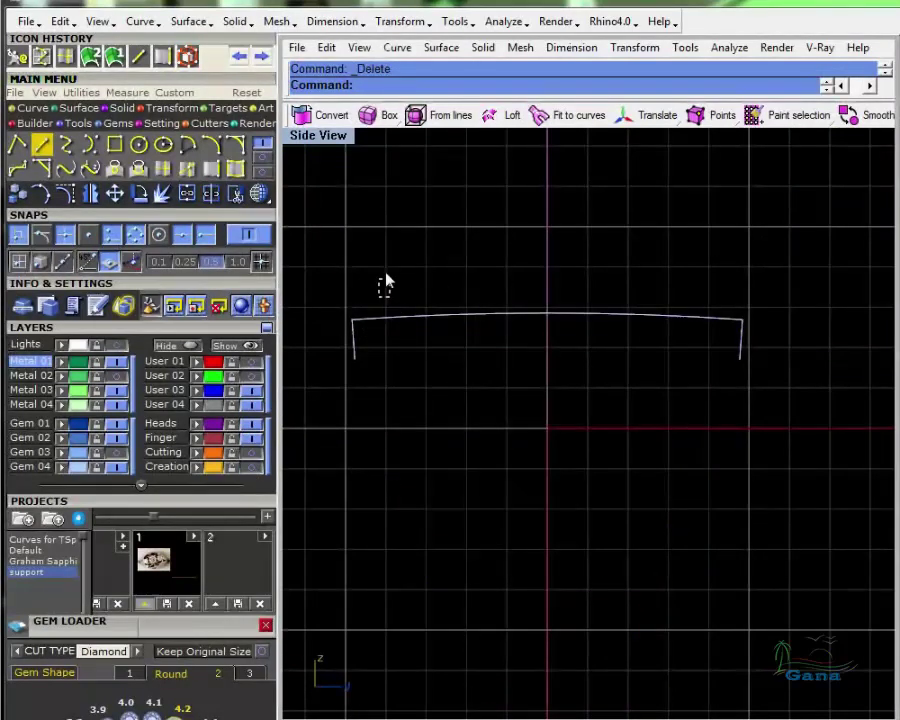
left_click(164, 143)
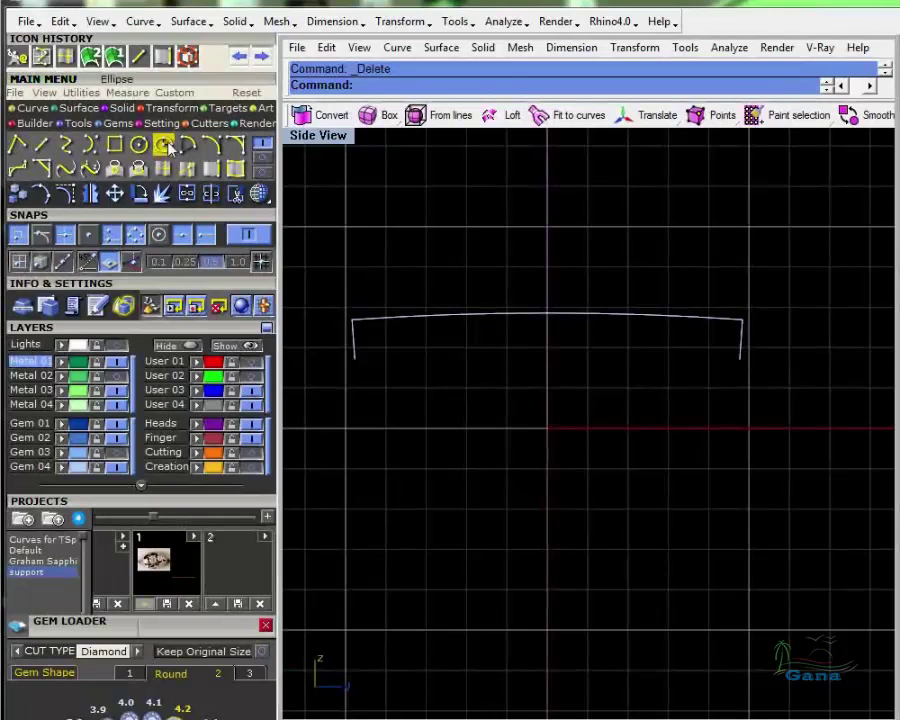
left_click(349, 318)
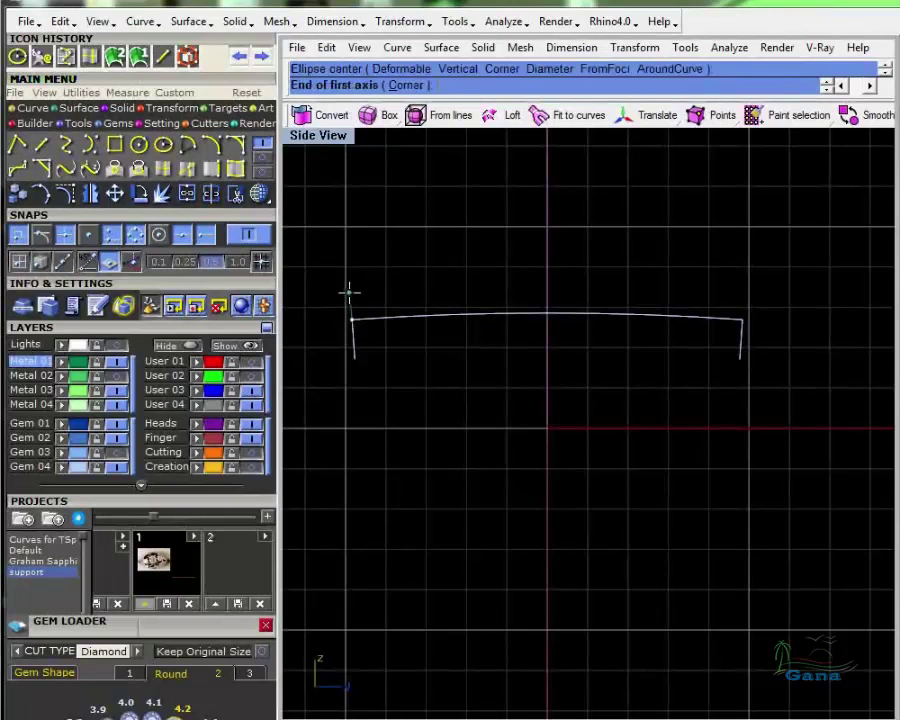
key("Escape")
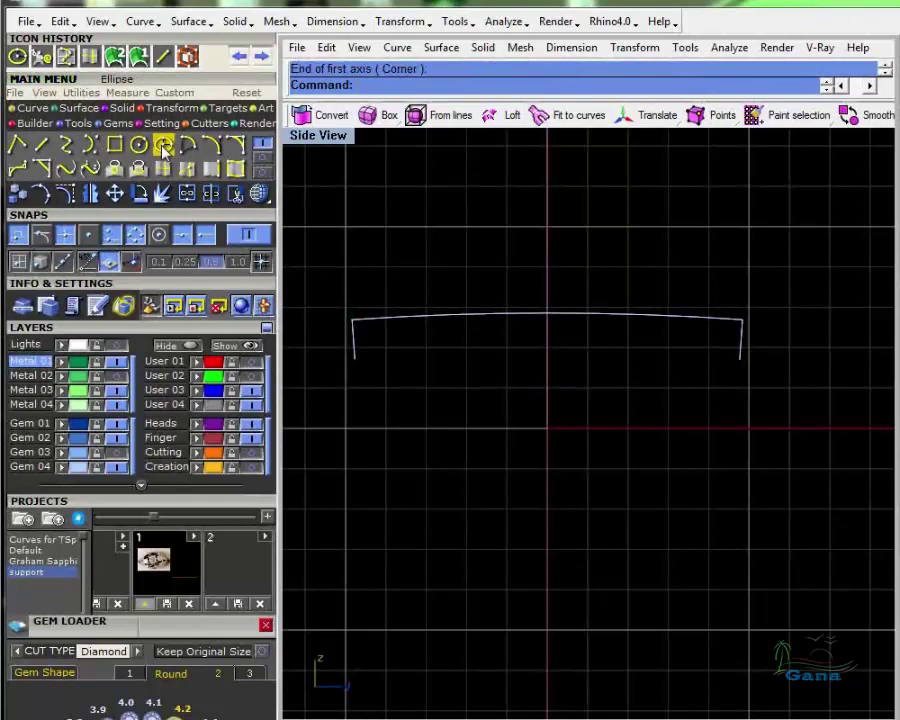
Draw a small circle centred on one corner of the arch profile and mirror a copy to the opposite corner
left_click(164, 147)
left_click(352, 319)
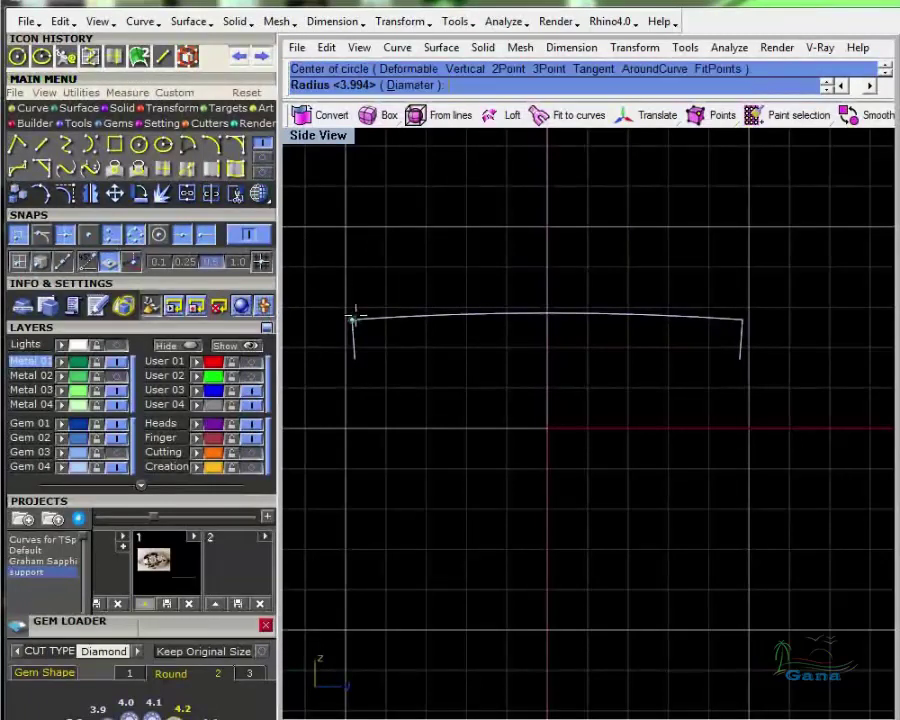
left_click(356, 300)
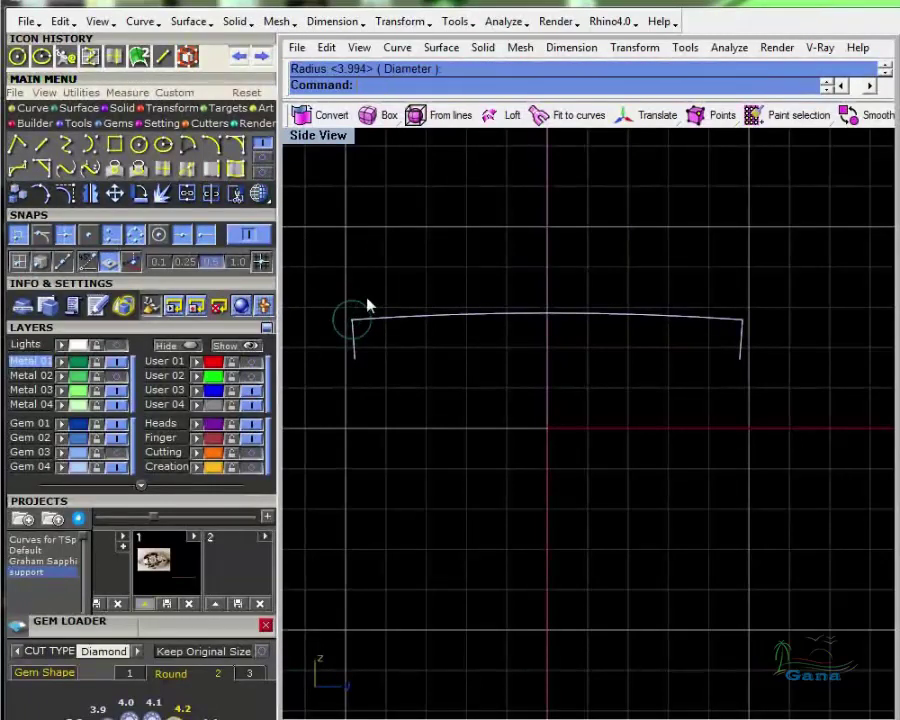
left_click(366, 305)
key("m")
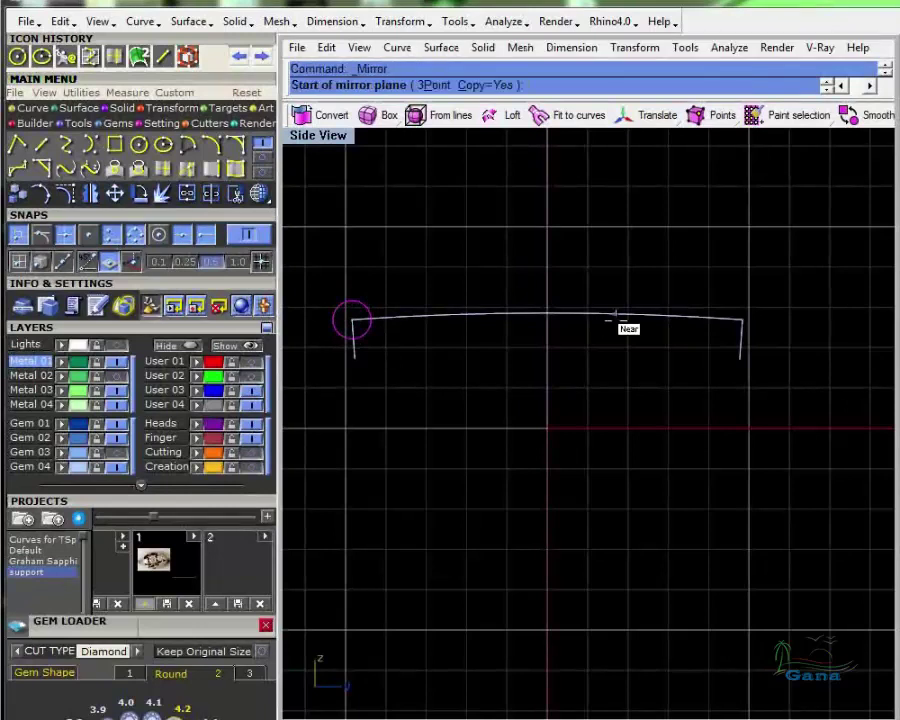
left_click(547, 313)
left_click(547, 262)
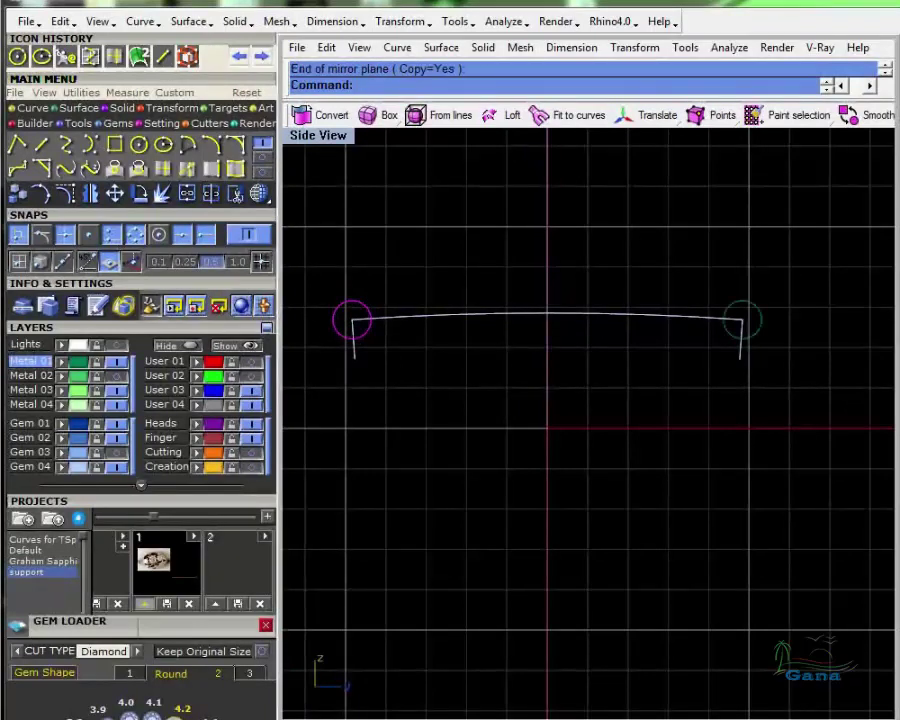
Delete the two small circles at the corners of the arch profile
key("ctrl+a")
left_click(394, 295)
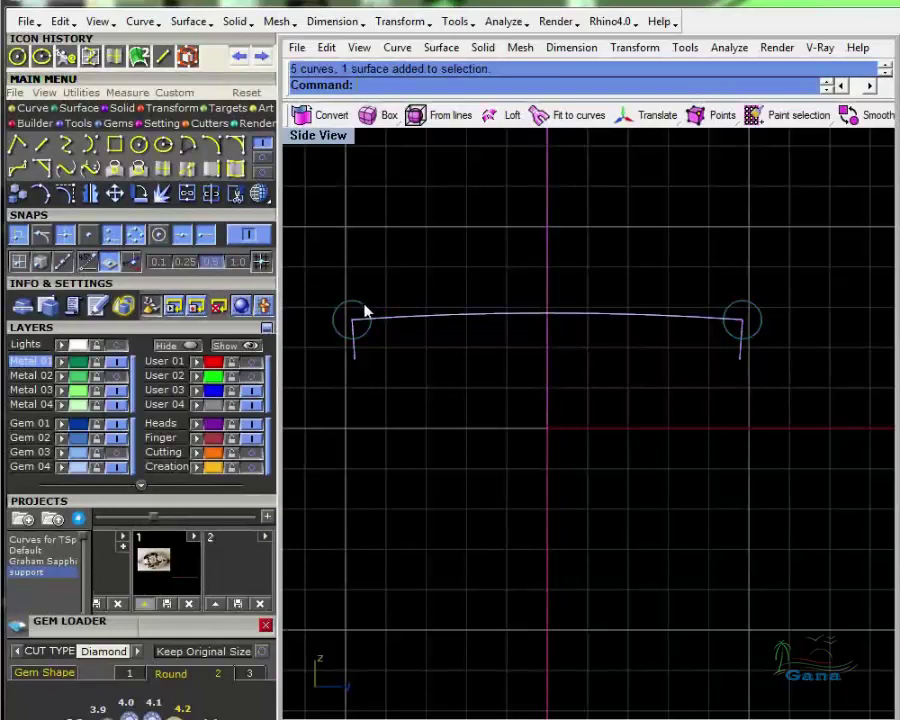
left_click(363, 306)
key("Delete")
Join the arch piece with the two short lines and fillet the corners with a 0.2 radius
left_click(730, 320)
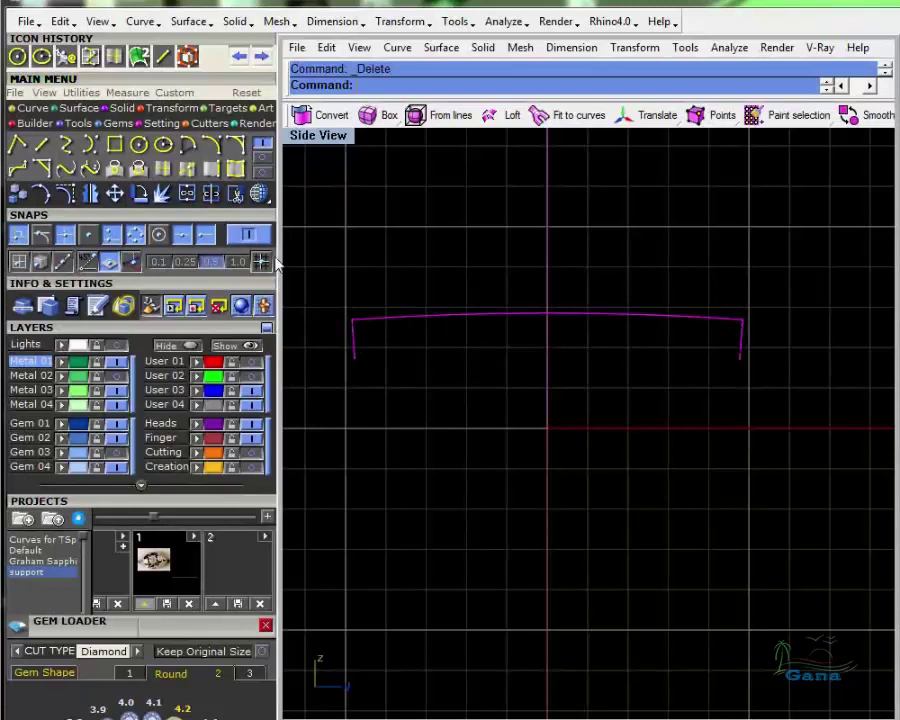
key("ctrl+j")
left_click(18, 169)
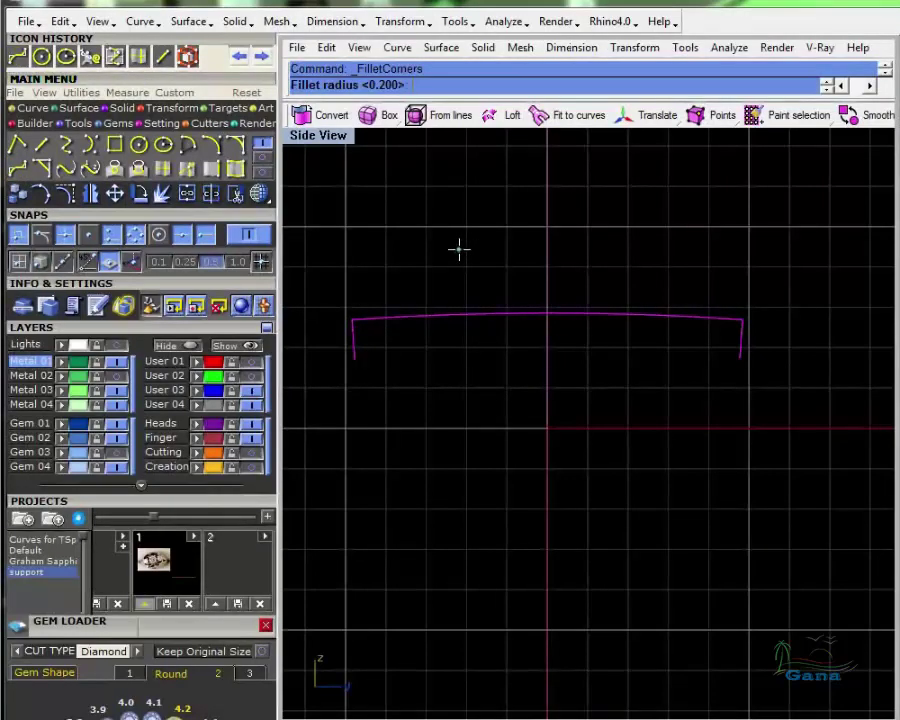
key("Return")
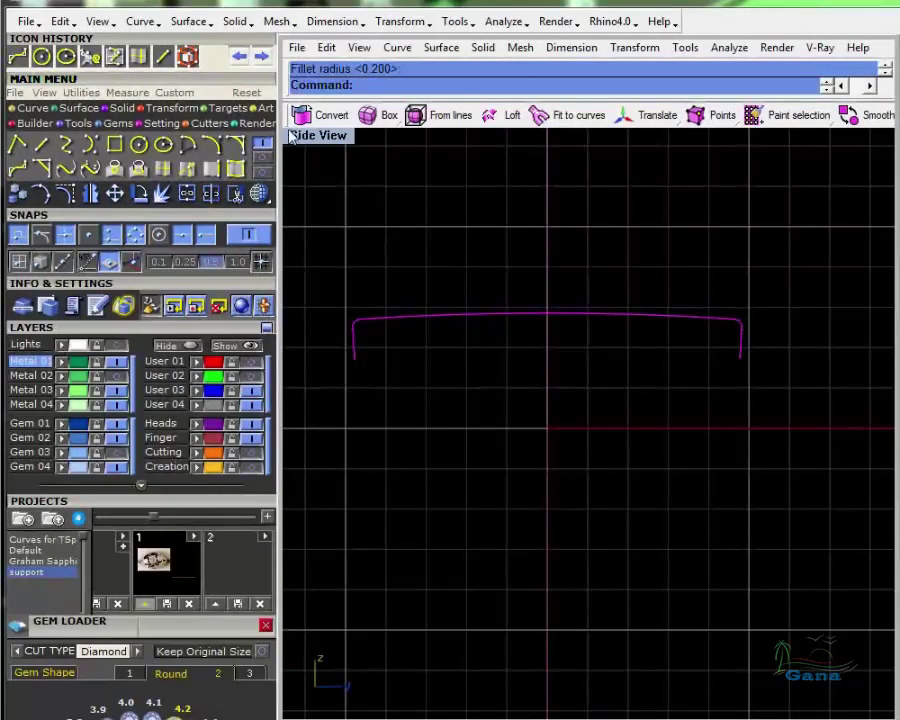
Return to the four-view layout and show the Metal 02, Lights and Creation layers again
double_click(320, 145)
right_click_drag(739, 292, 757, 298)
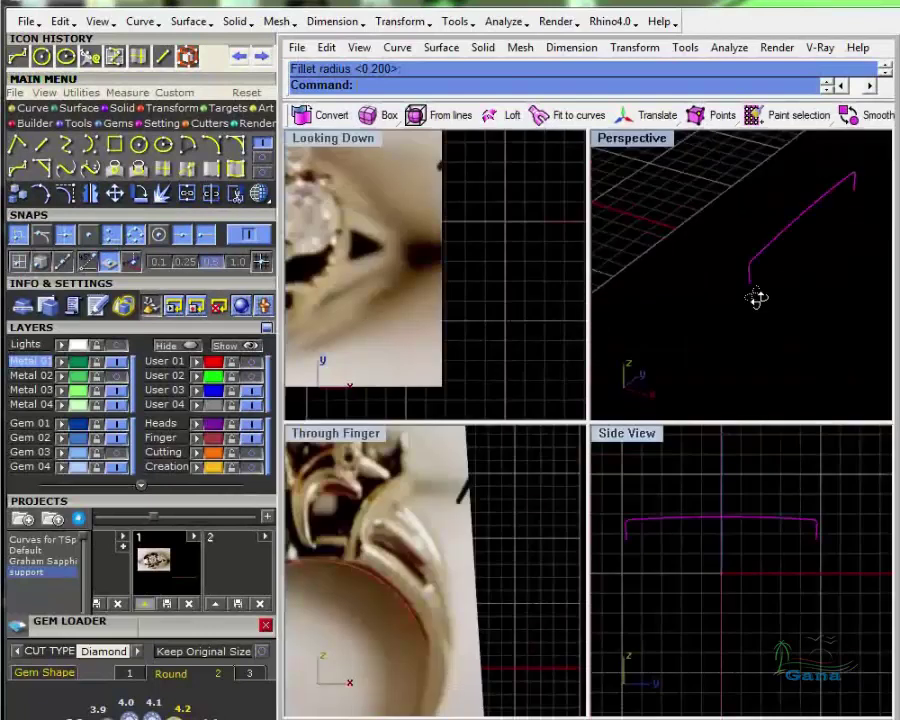
scroll(756, 298, "down", 8)
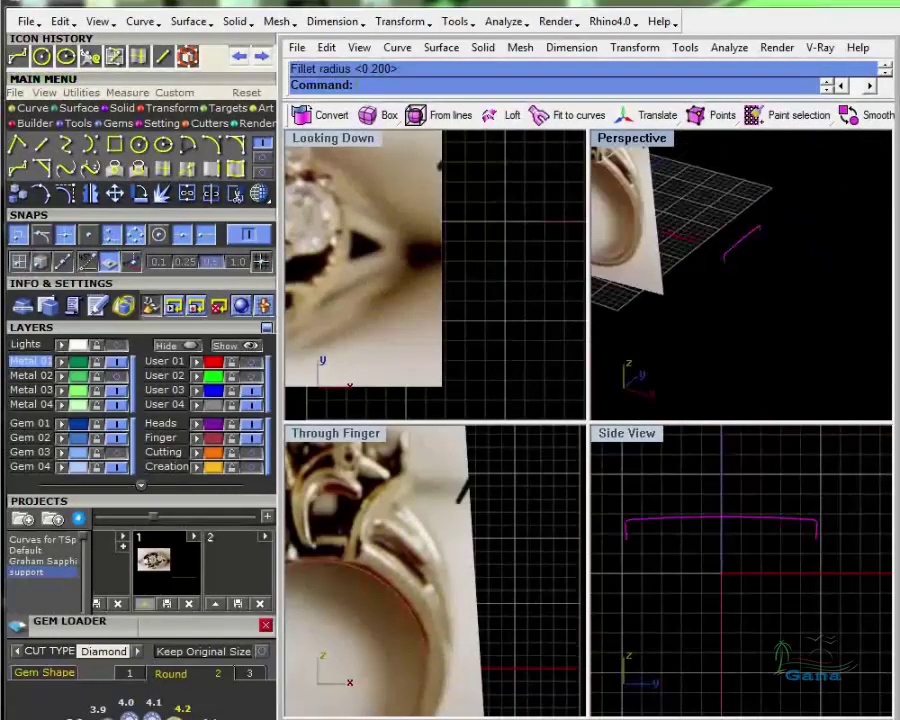
key("Escape")
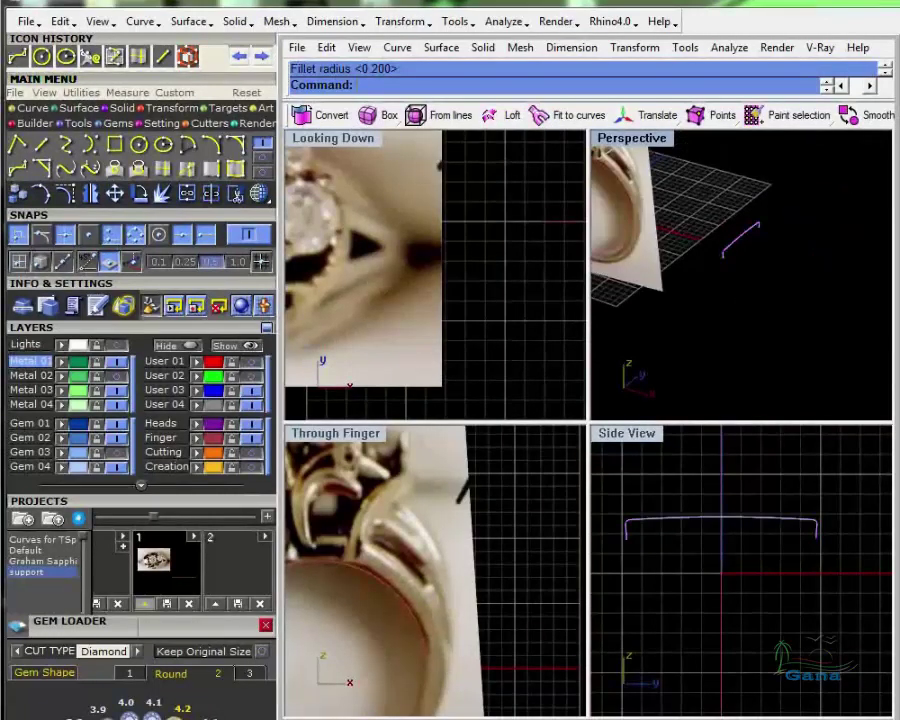
left_click(117, 377)
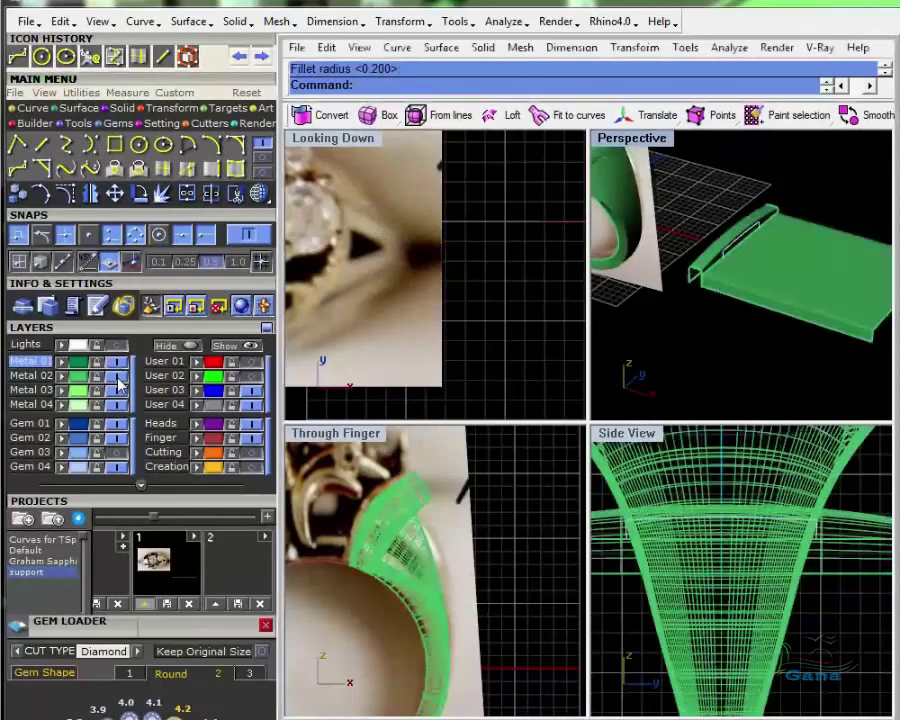
left_click(117, 345)
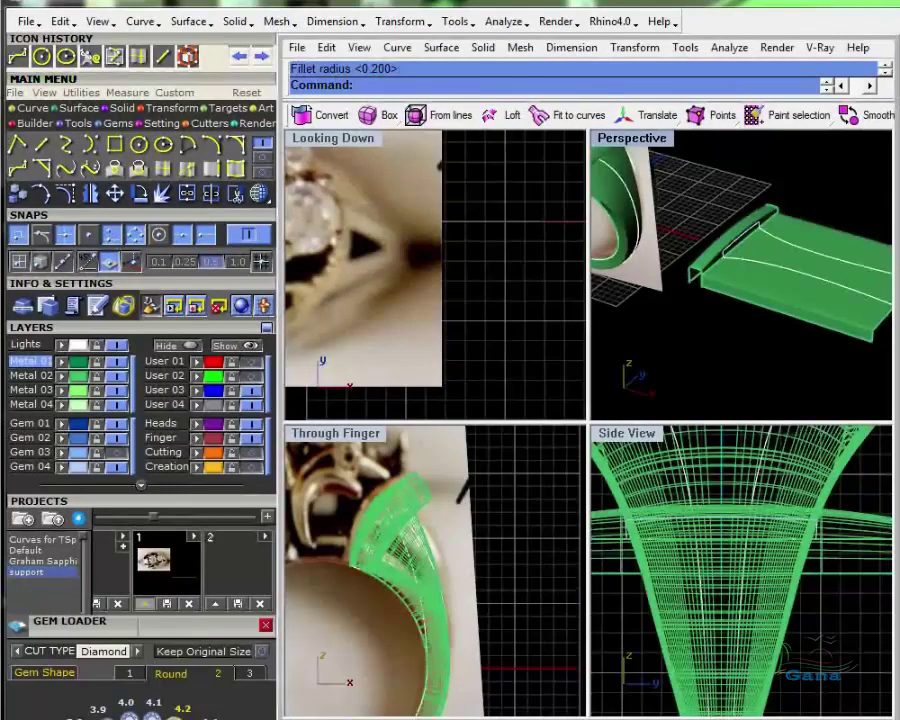
right_click_drag(812, 326, 750, 310, "shift")
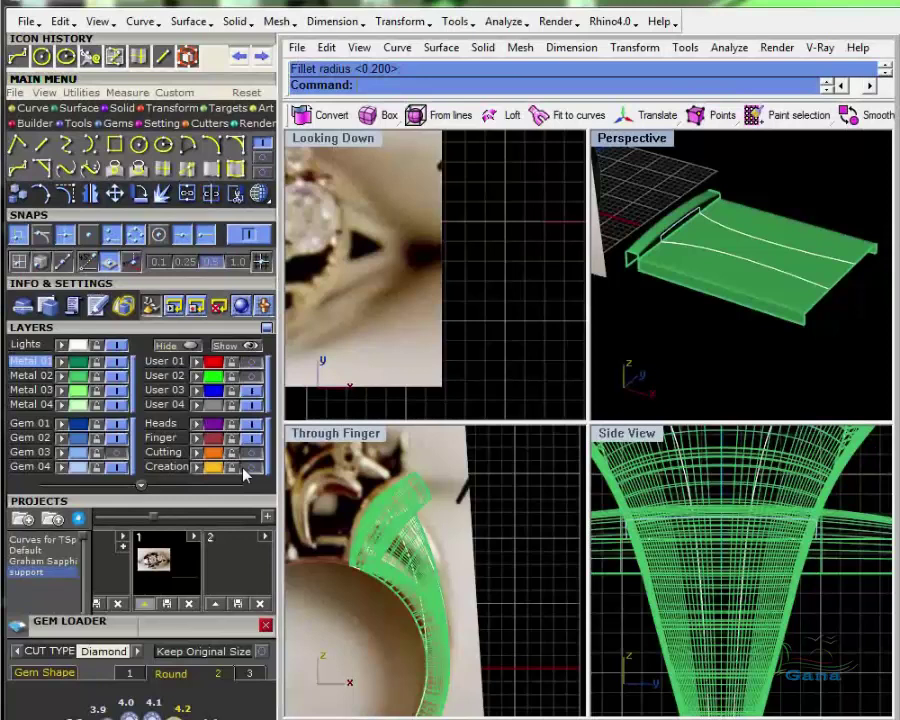
Make Gem 04 the current layer and draw a straight line on it
left_click(30, 466)
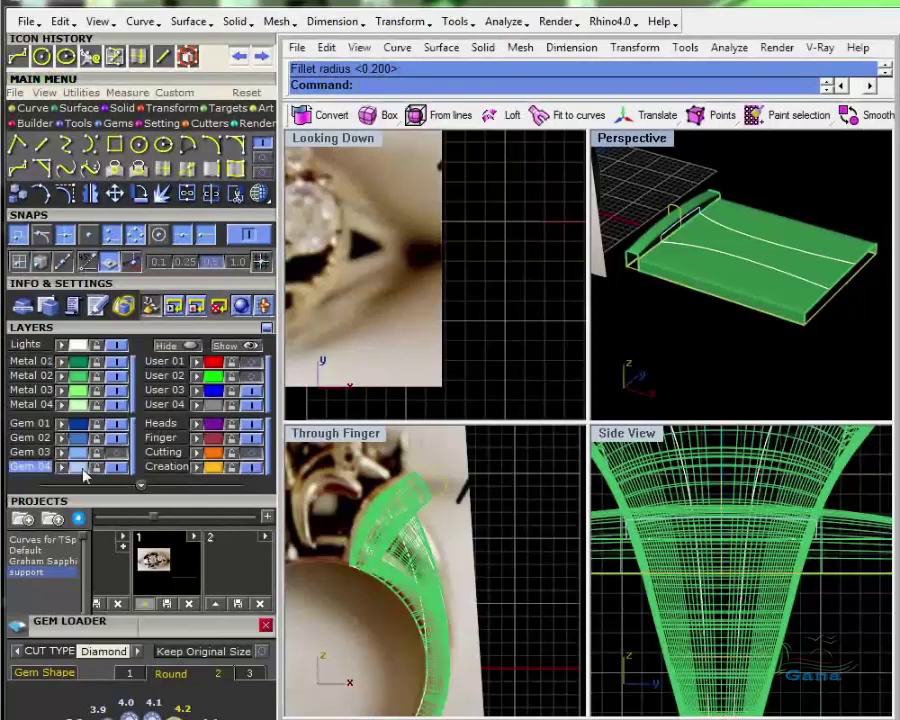
left_click(42, 146)
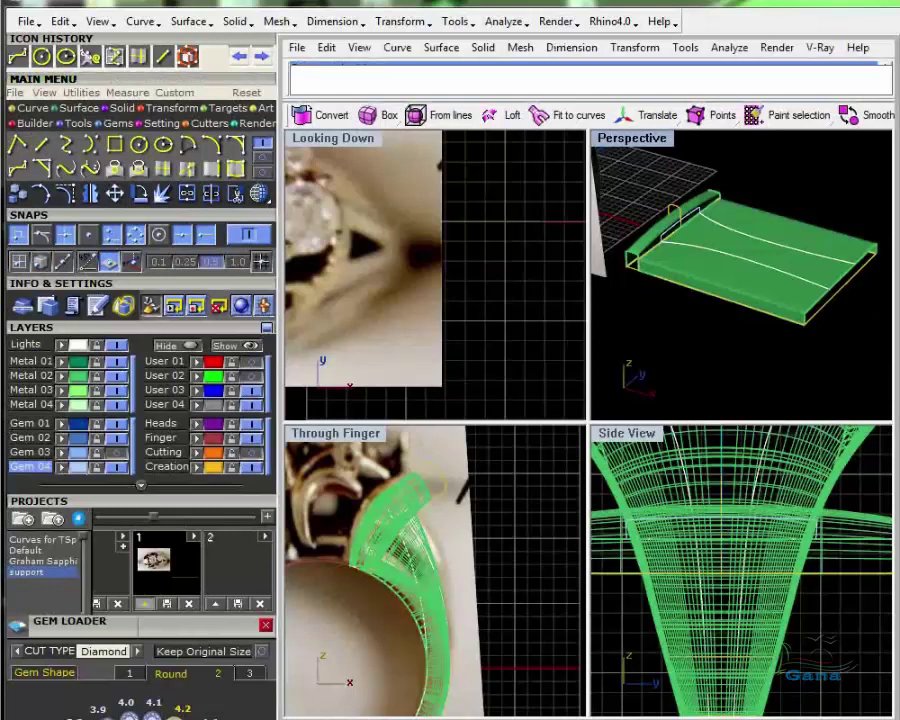
double_click(640, 139)
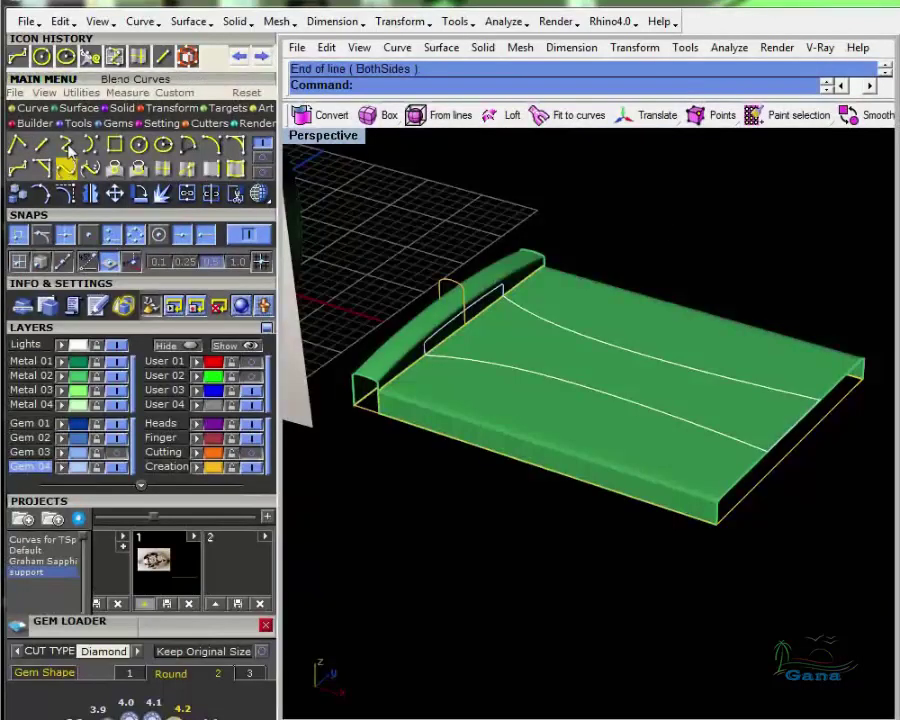
Sweep the rounded profile along the two curved rails on the slab with Sweep 2 Rails on the Metal 02 layer, without simplifying
left_click(78, 108)
left_click(66, 145)
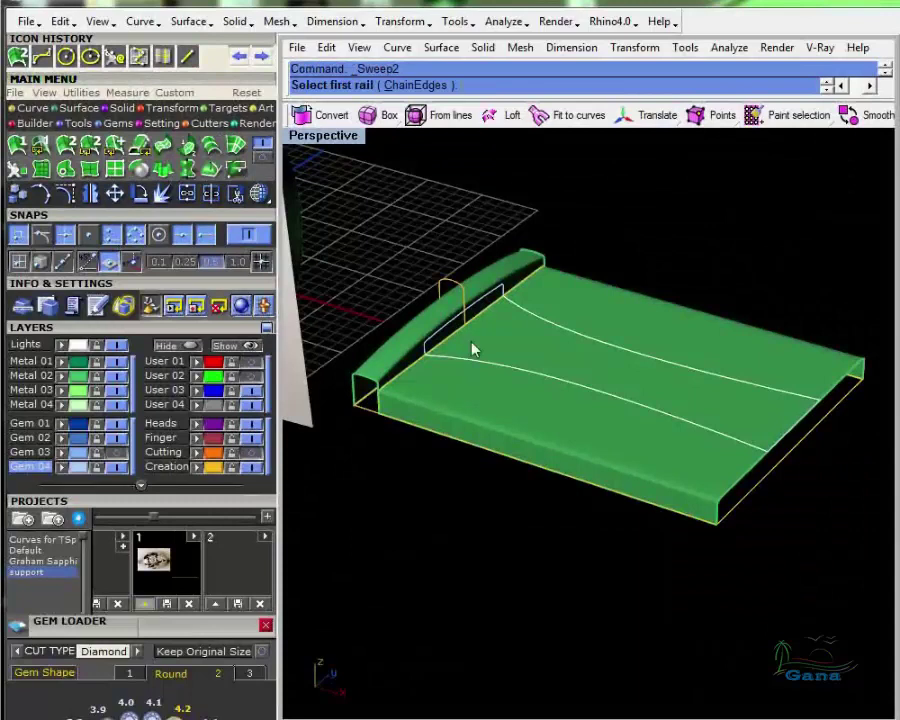
left_click(86, 377)
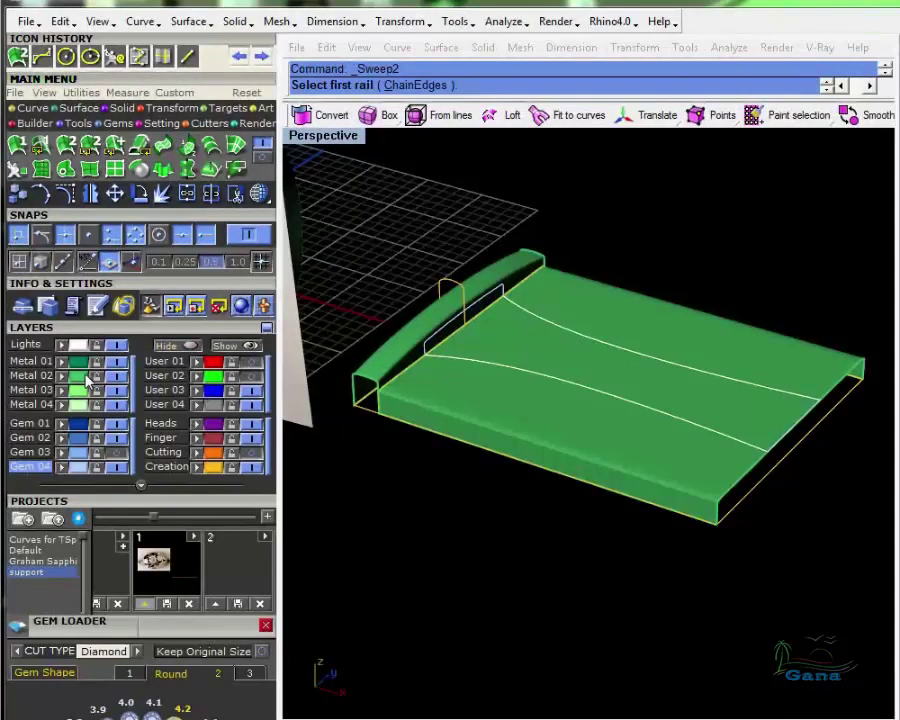
left_click(540, 369)
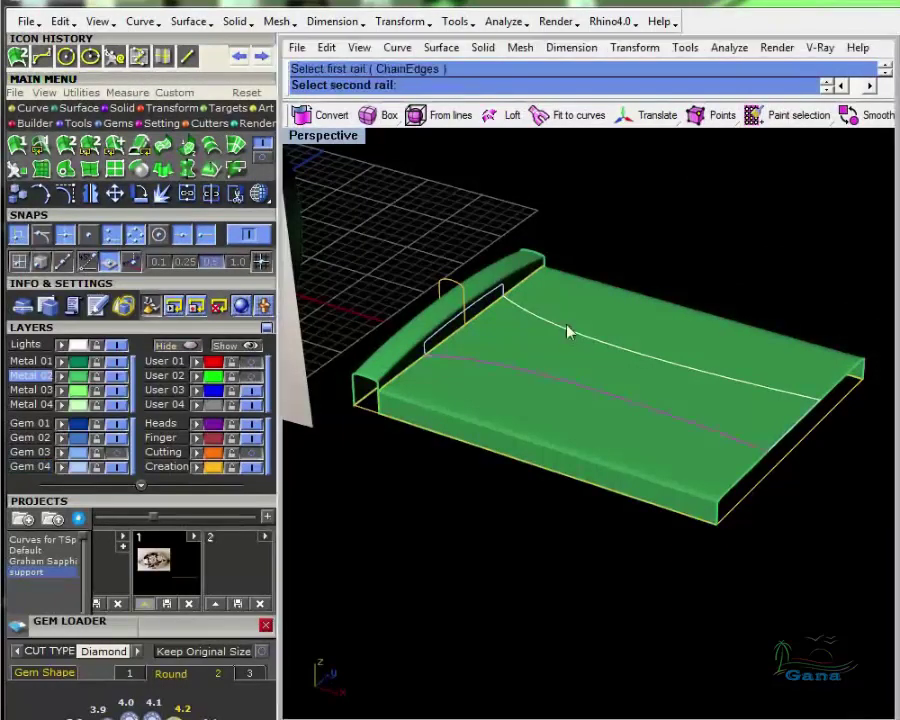
left_click(565, 332)
left_click(484, 306)
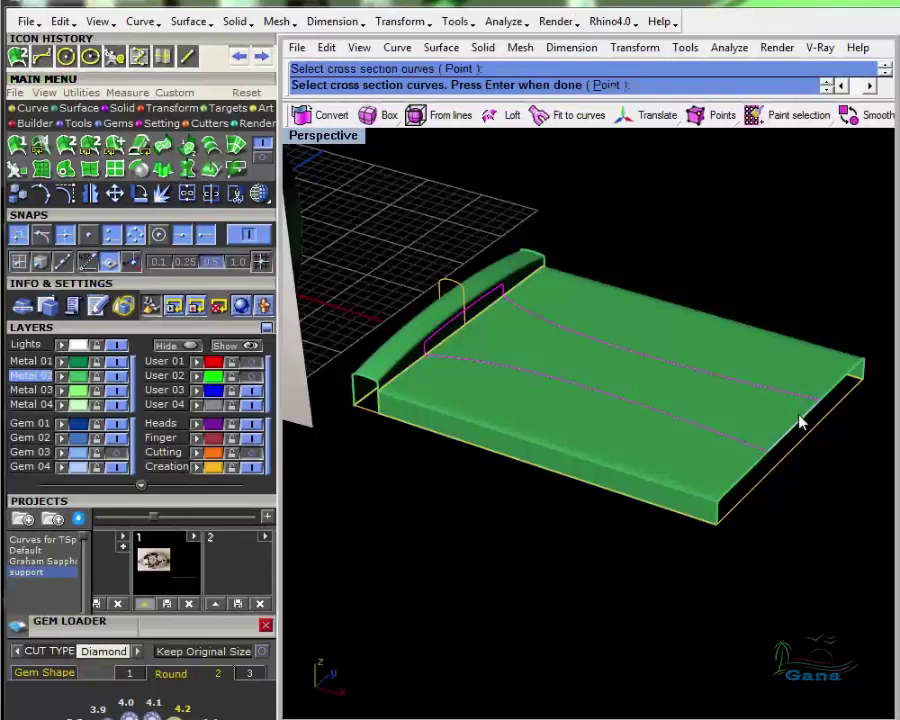
key("Return")
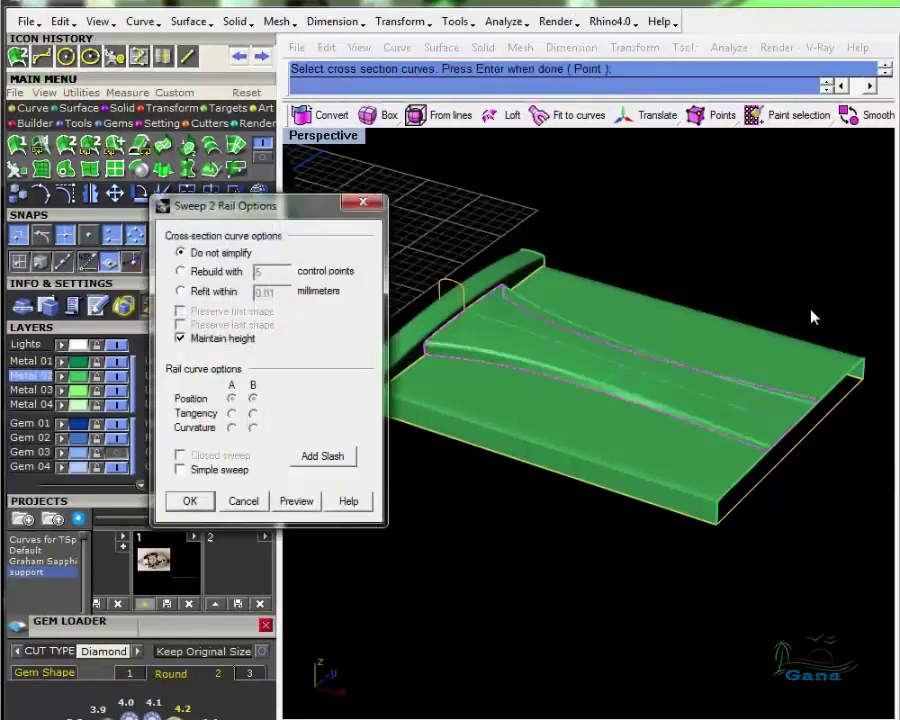
left_click(196, 507)
Make Metal 01 the current layer and hide the Metal 02 layer
right_click_drag(400, 470, 551, 391)
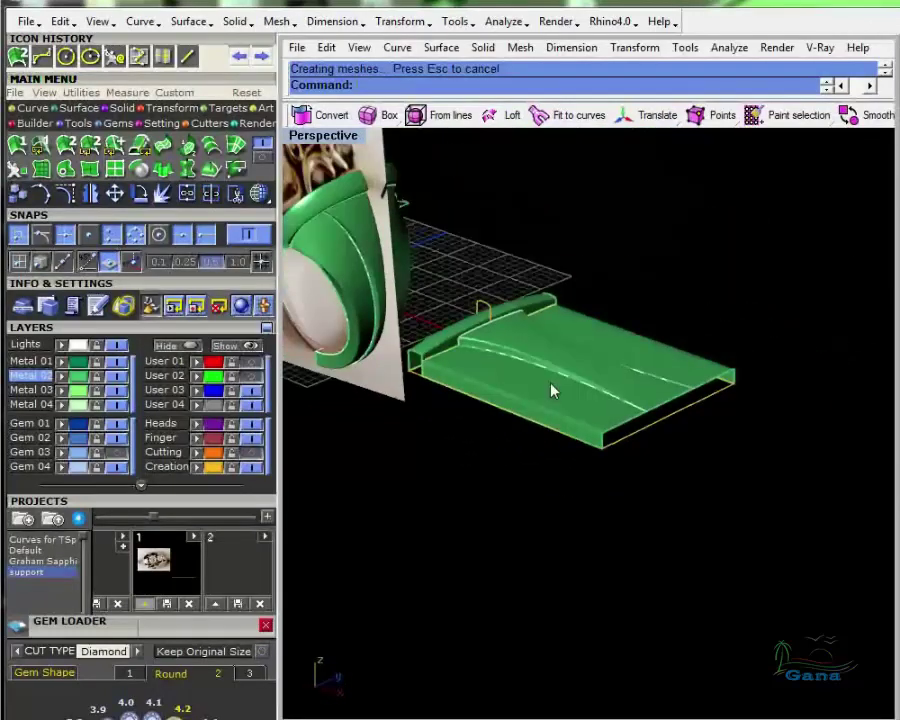
right_click_drag(552, 390, 519, 414)
left_click(252, 405)
right_click_drag(431, 407, 530, 380, "shift")
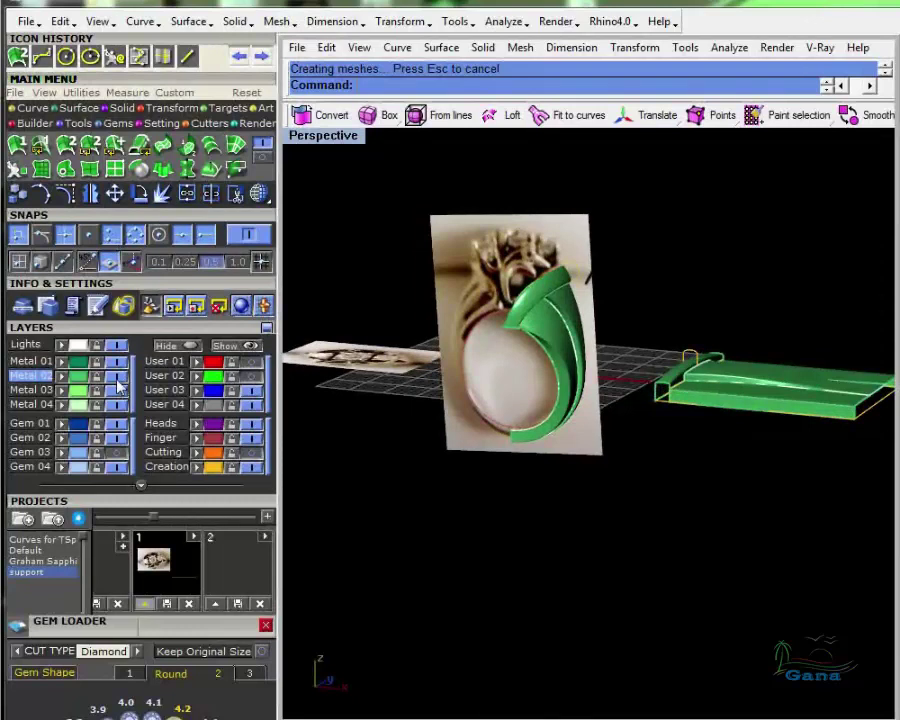
left_click(115, 378)
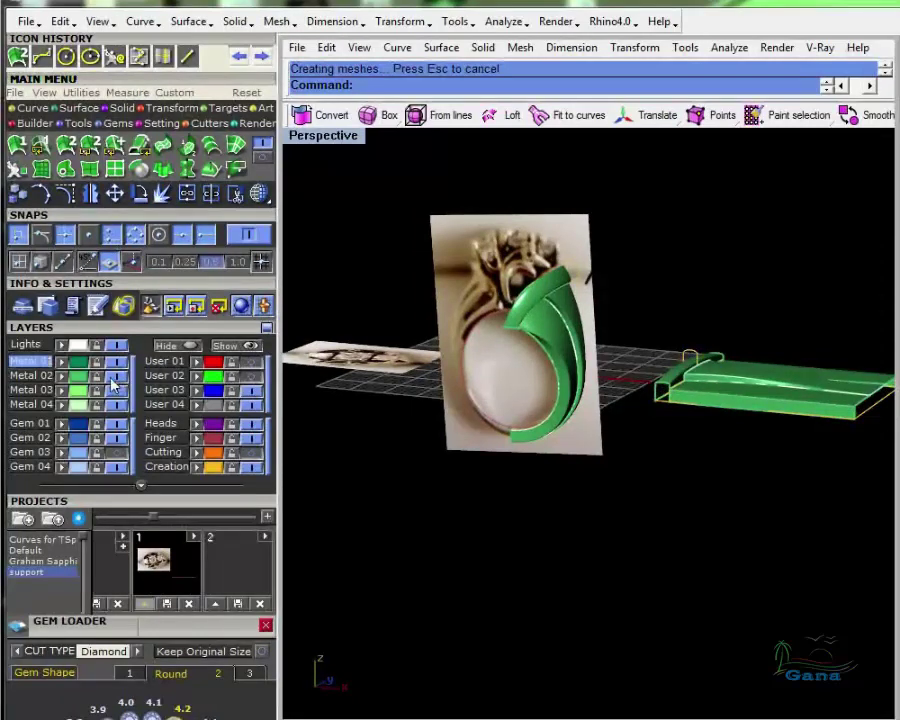
Examine the remaining ring and slab curves against the ring reference photos from several angles
scroll(566, 305, "up", 7)
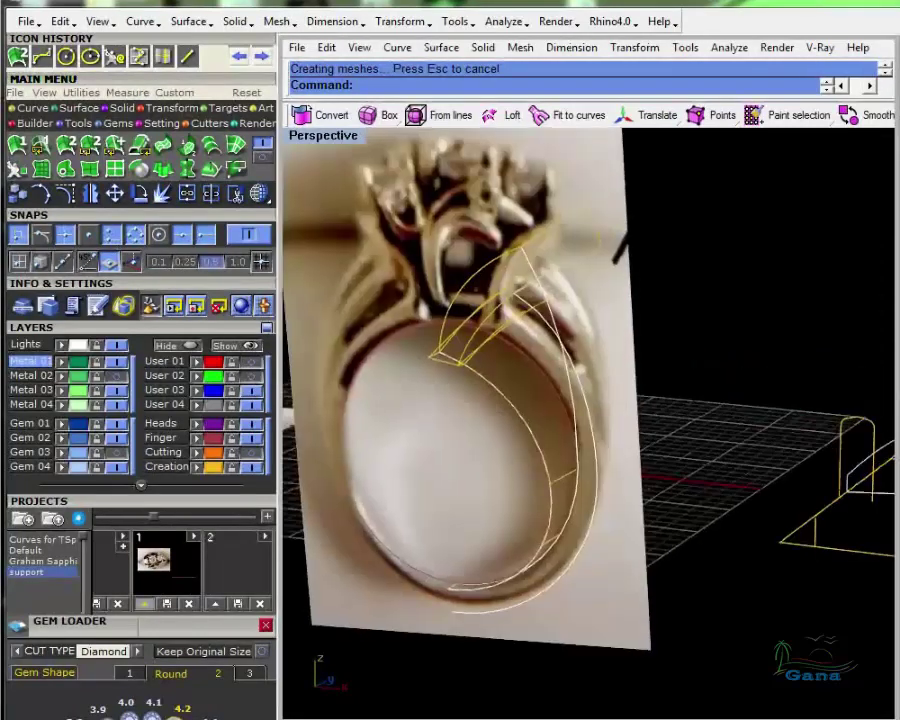
right_click_drag(566, 305, 488, 305)
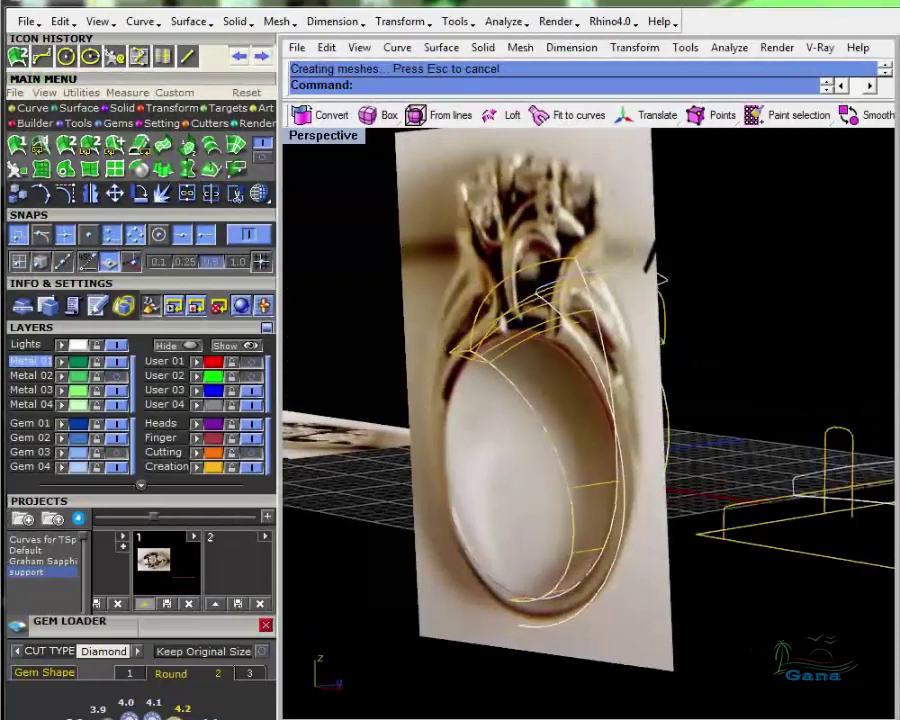
right_click_drag(660, 279, 534, 370)
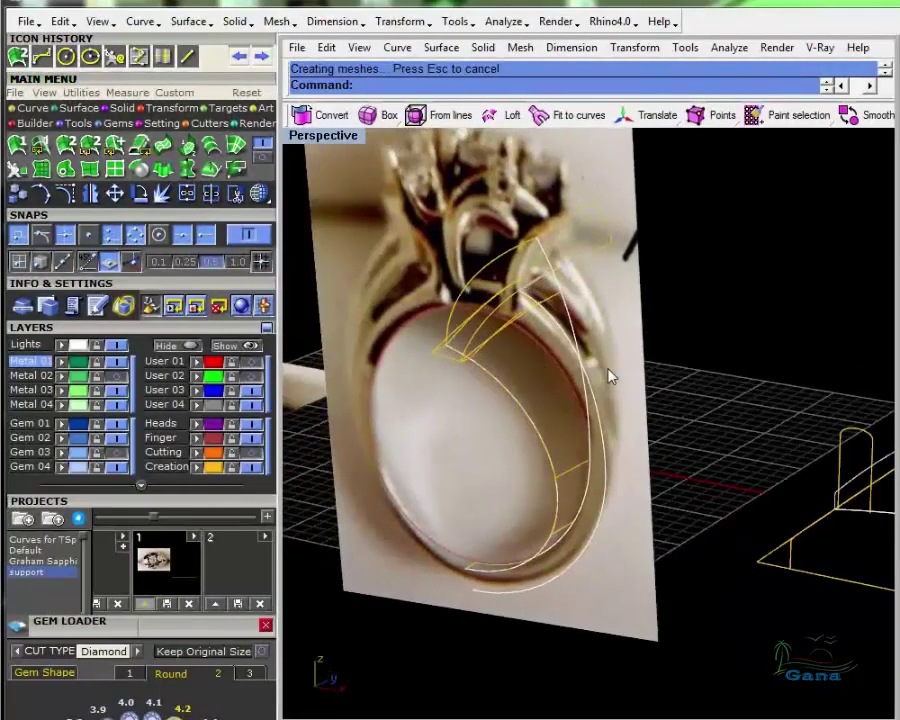
right_click_drag(612, 376, 506, 388)
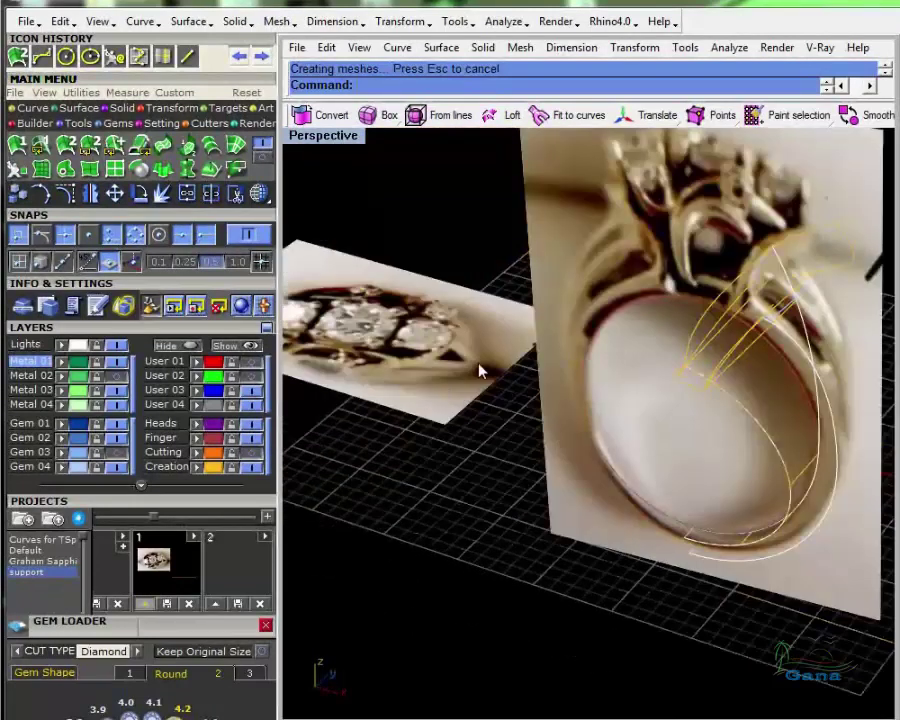
right_click_drag(479, 371, 465, 368)
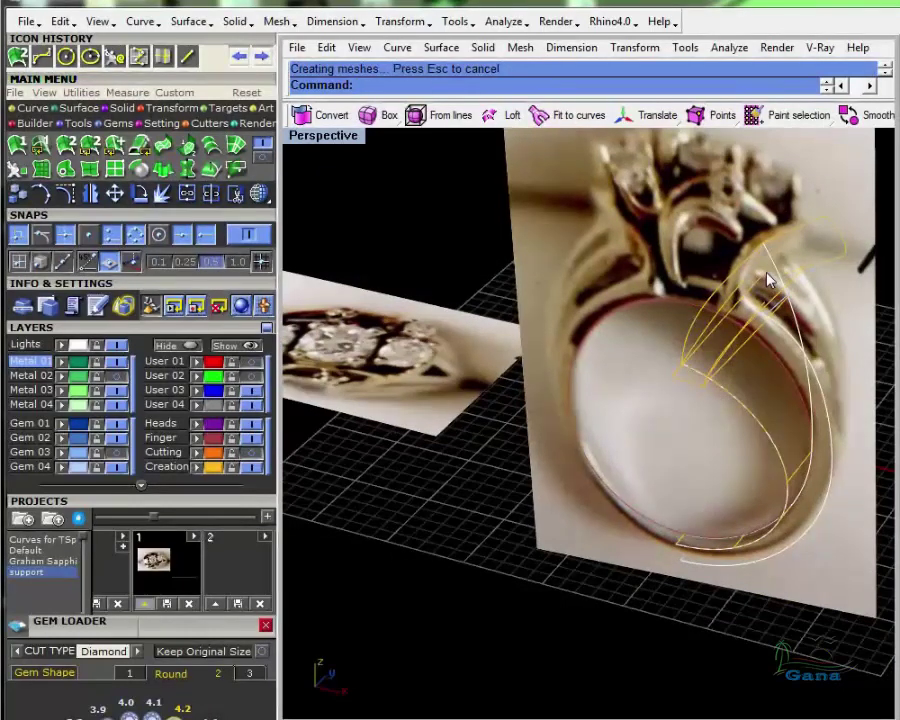
scroll(768, 281, "down", 6)
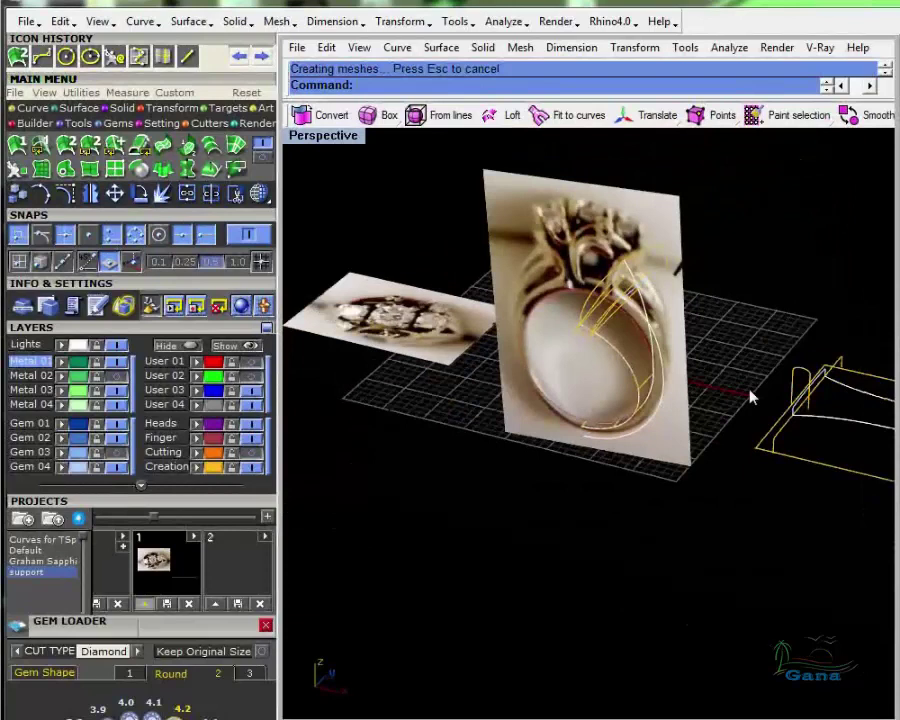
right_click_drag(750, 396, 643, 447)
scroll(665, 426, "up", 10)
scroll(665, 426, "down", 6)
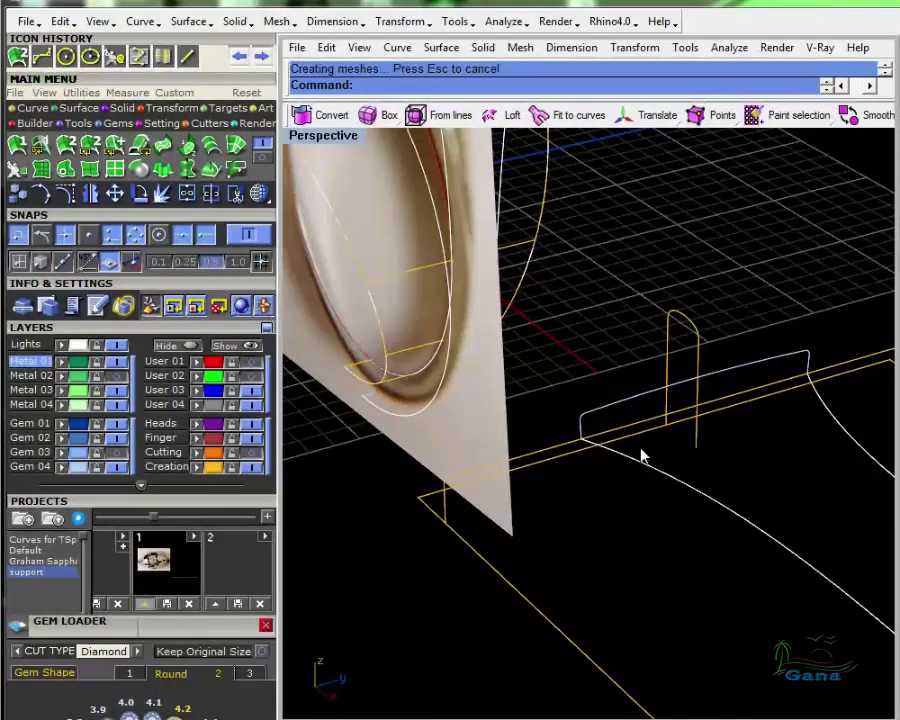
Narrow the rounded profile slightly and symmetrically with Scale 1-D from its midpoint in the Side View
scroll(650, 430, "up", 1)
left_click(651, 406)
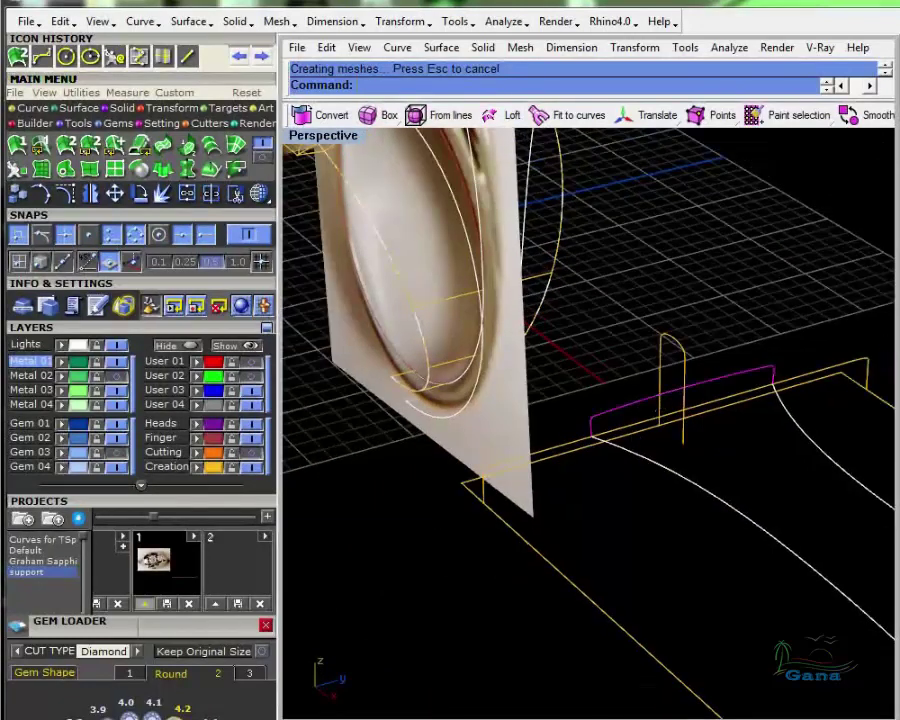
double_click(340, 138)
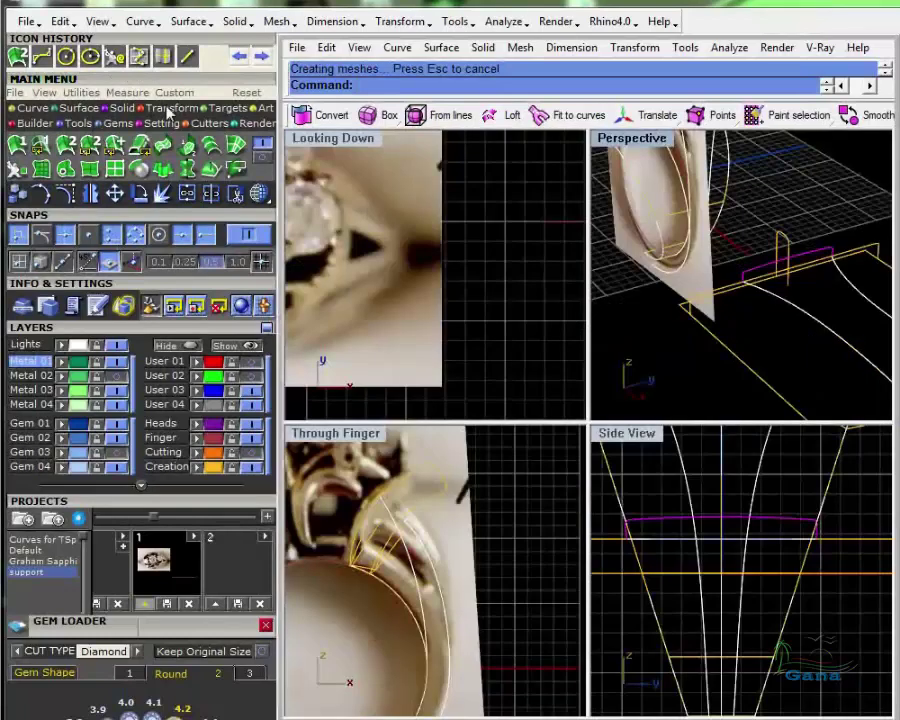
left_click(172, 108)
left_click(262, 143)
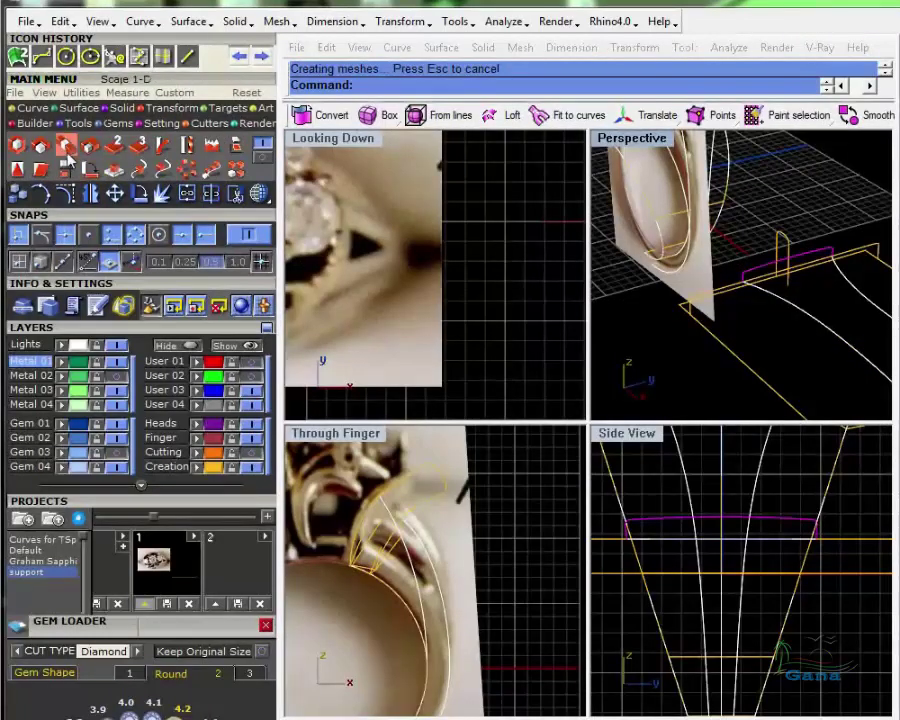
left_click(66, 148)
left_click(672, 526)
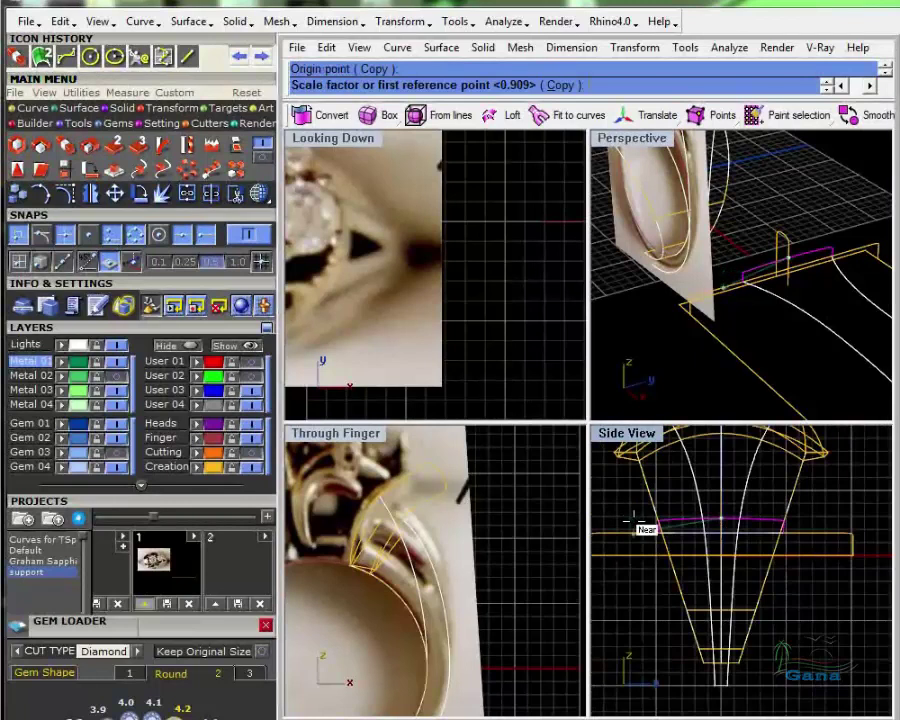
scroll(632, 521, "up", 2)
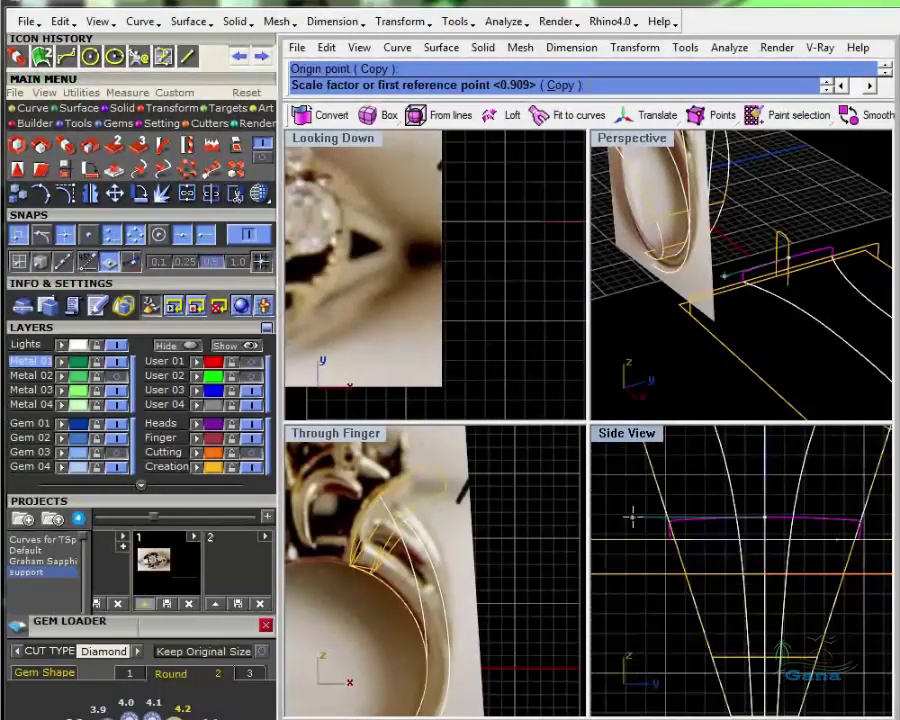
left_click(636, 518)
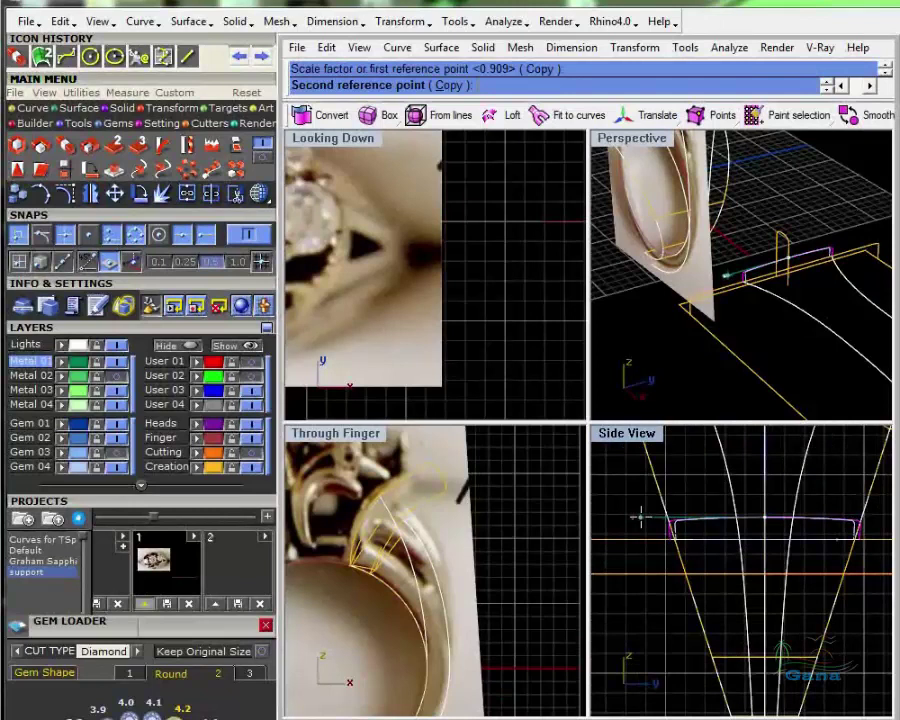
left_click(640, 518)
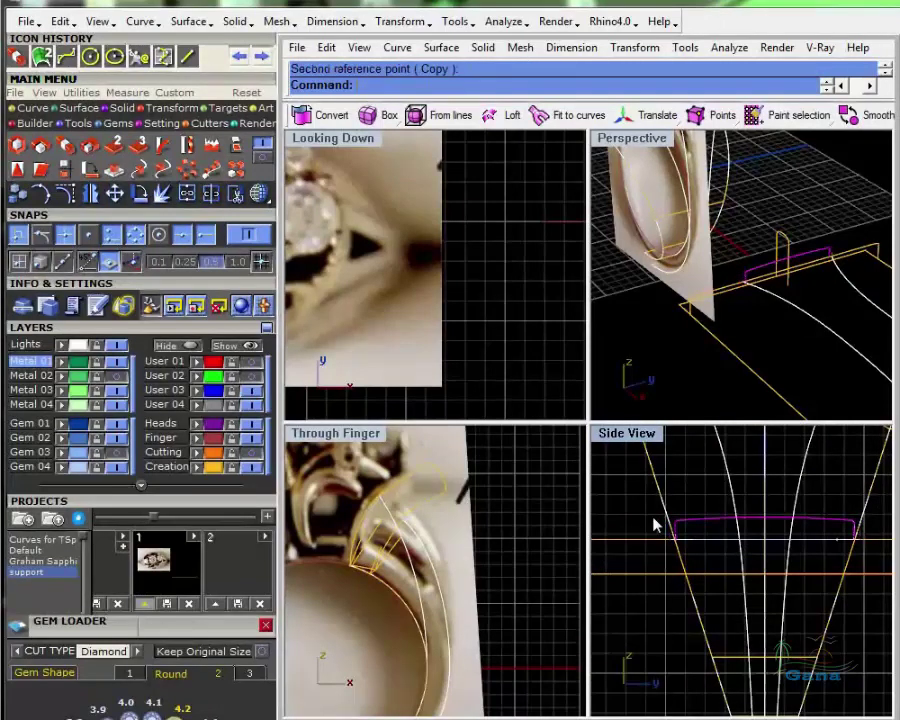
Draw a short straight helper line outward from the rail's end along the slab's front edge
scroll(751, 282, "up", 10)
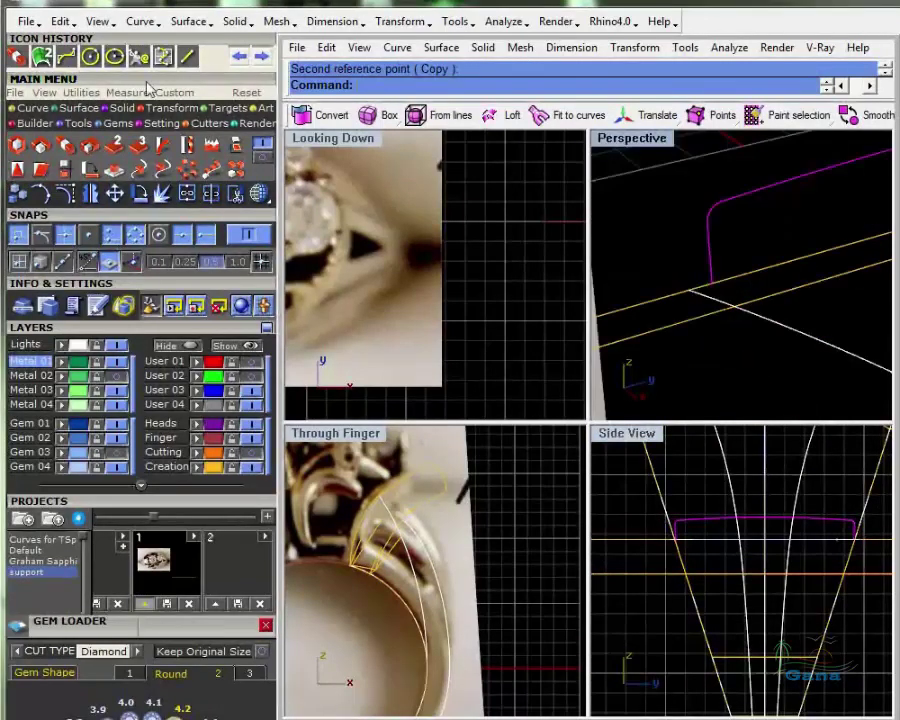
left_click(194, 57)
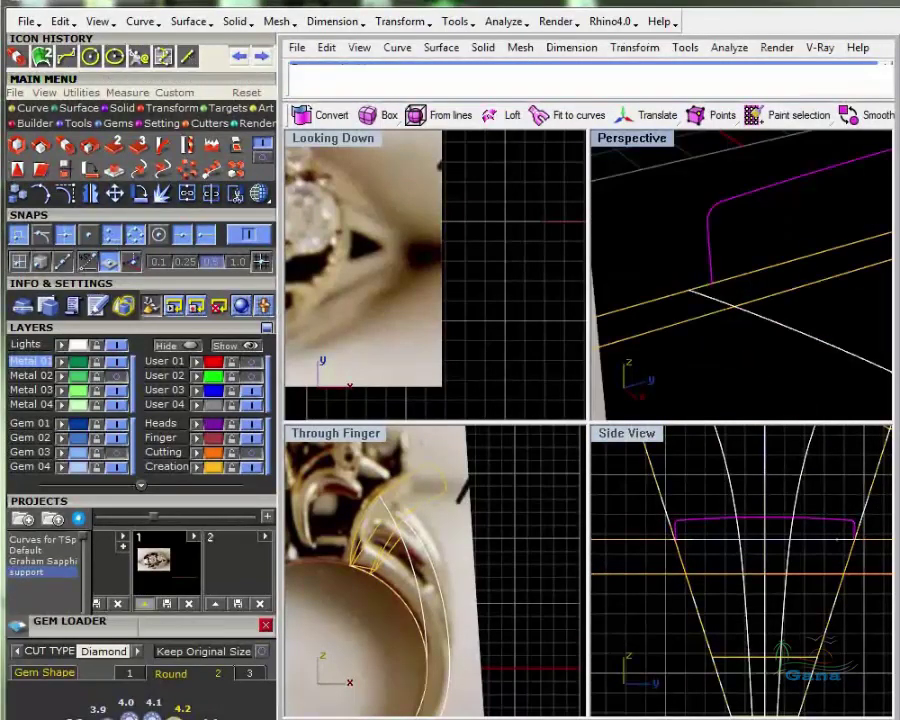
left_click(605, 301)
key("Escape")
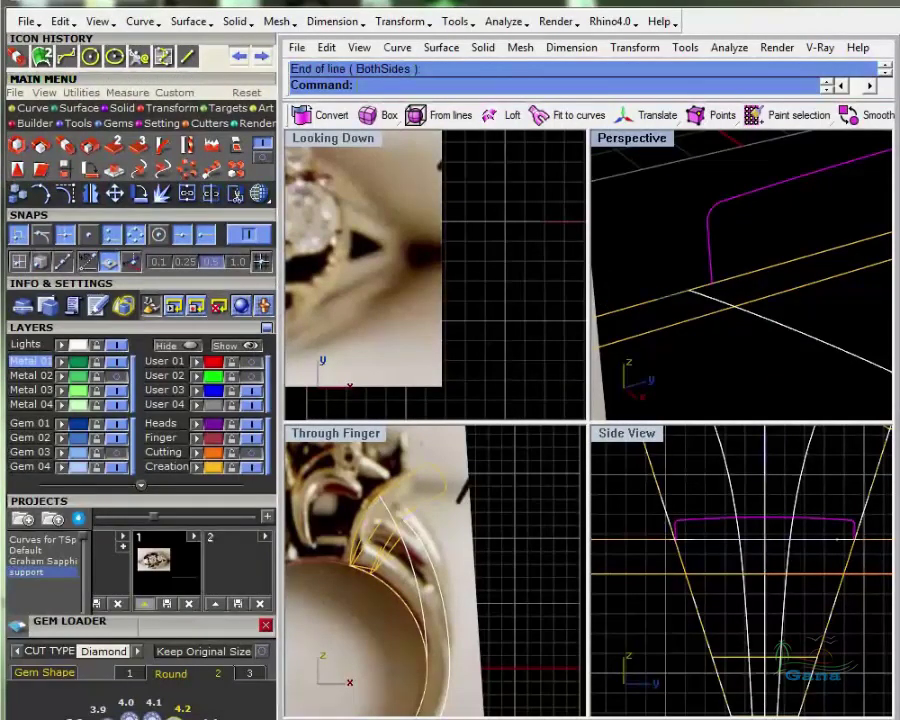
Split the rounded profile's leg at a point near its lower end and delete the lower piece
left_click(709, 251)
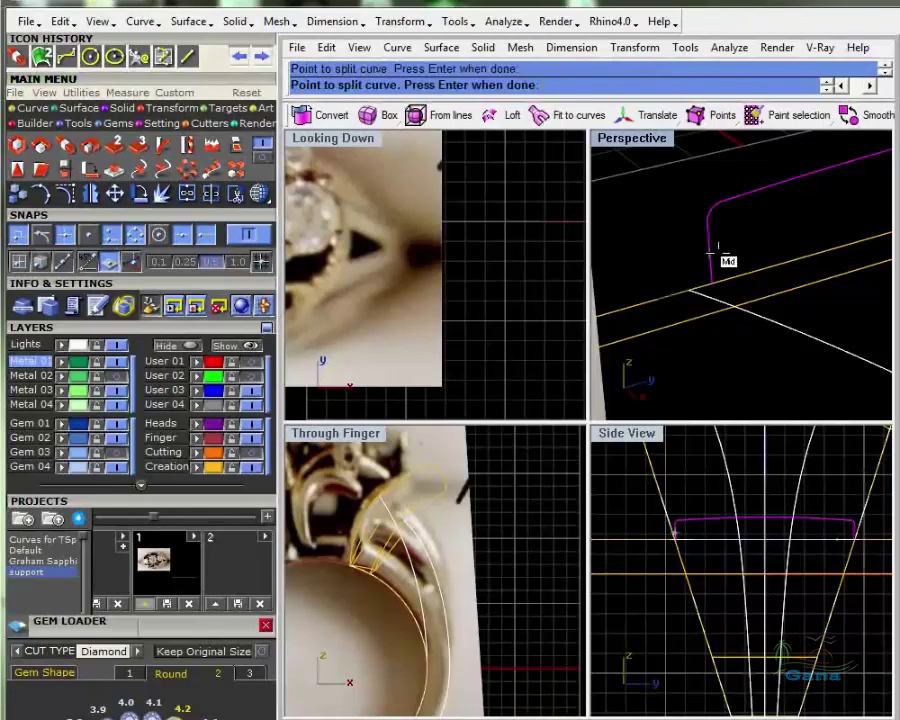
left_click(710, 266)
key("Return")
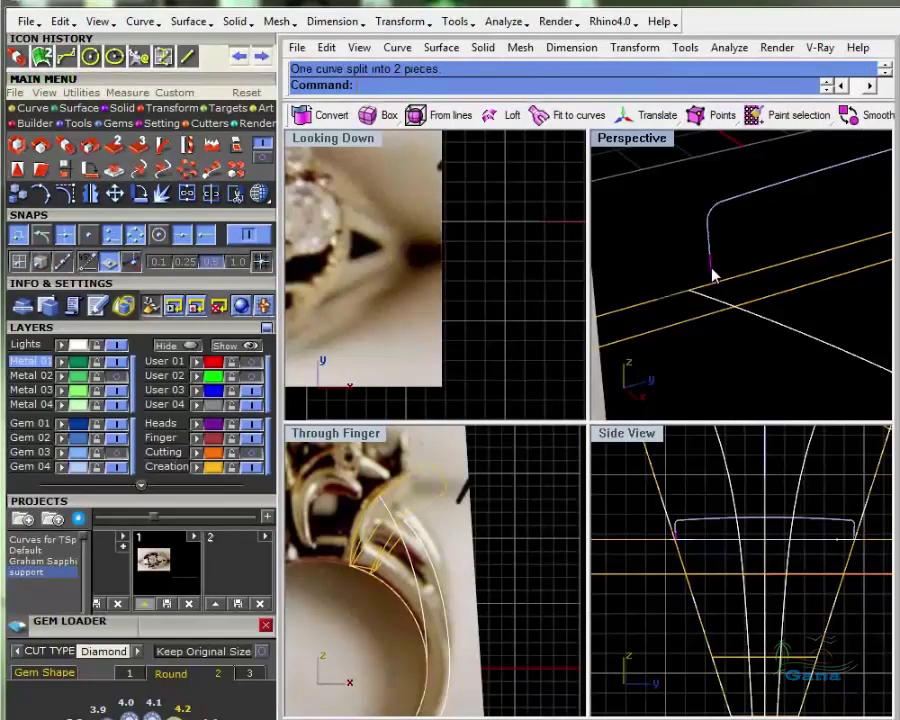
key("Delete")
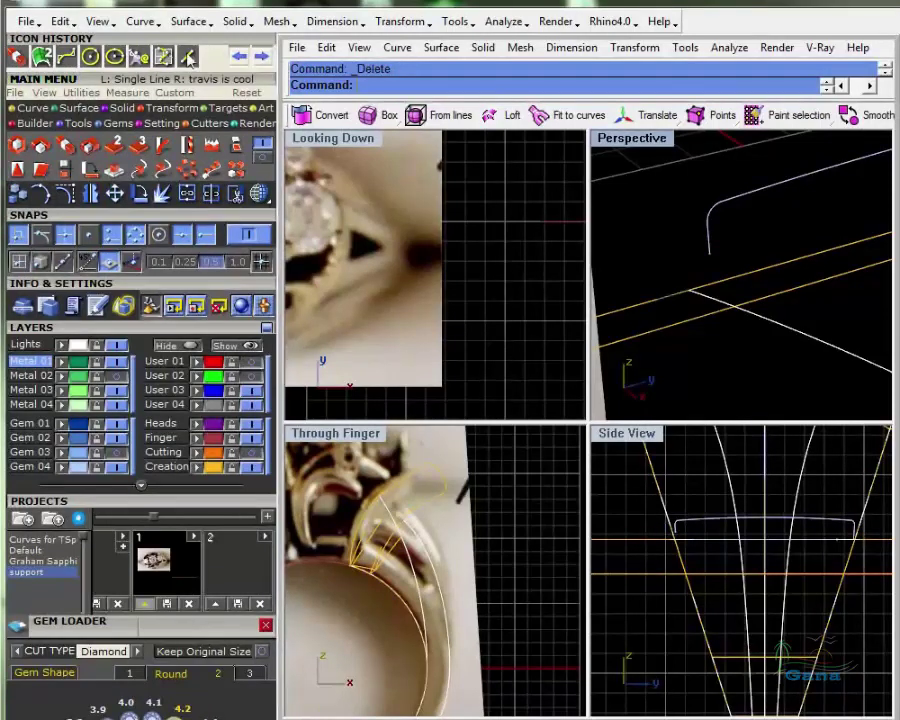
Blend the profile's cut end into the helper line at the rail's end with curvature continuity, and delete the helper line
left_click(32, 108)
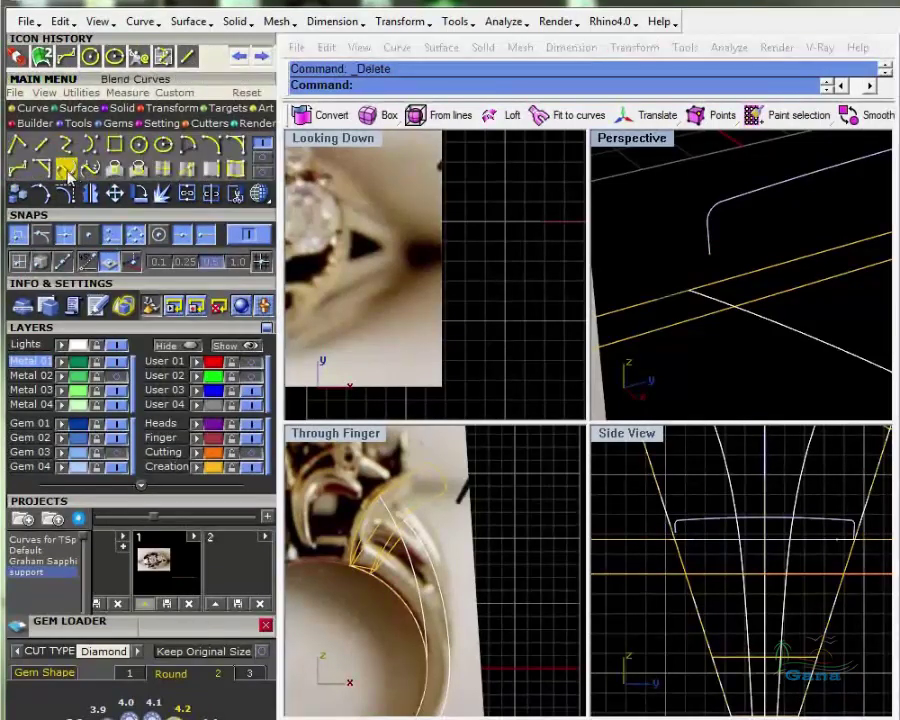
left_click(66, 169)
left_click(687, 300)
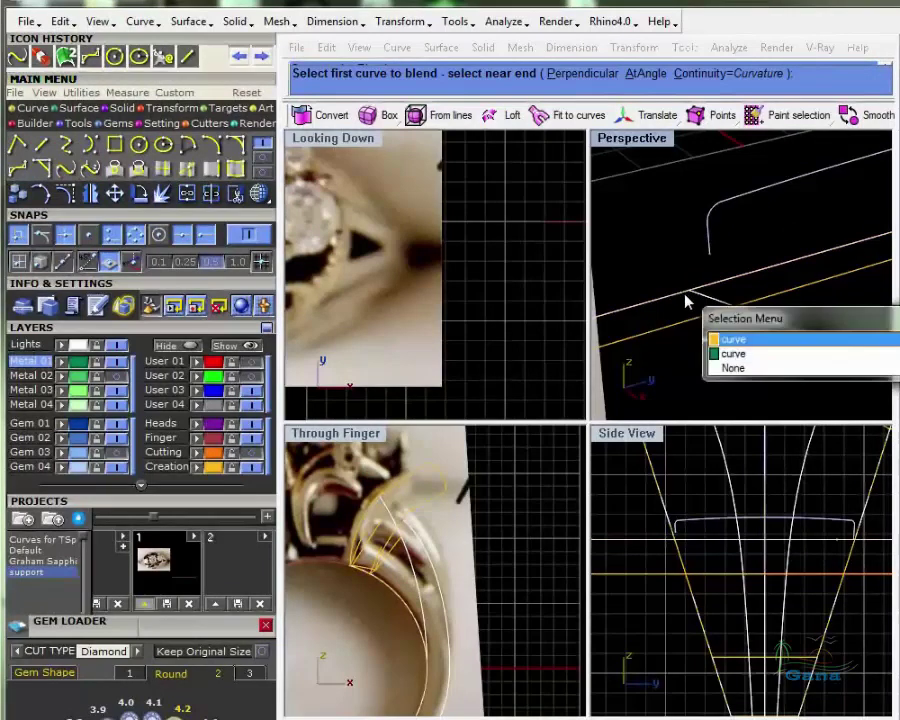
left_click(733, 339)
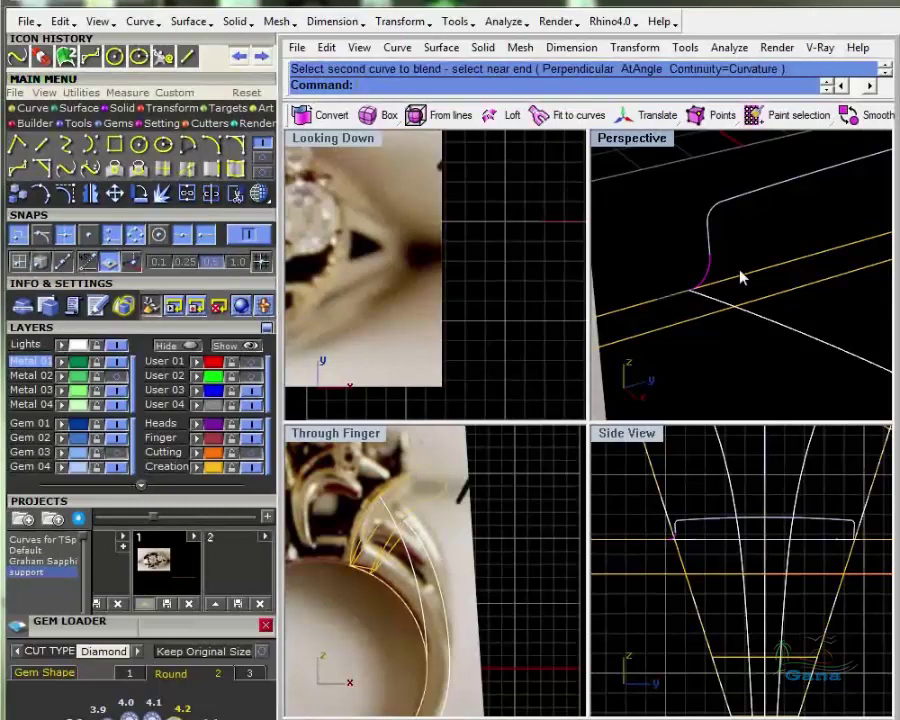
left_click(672, 306)
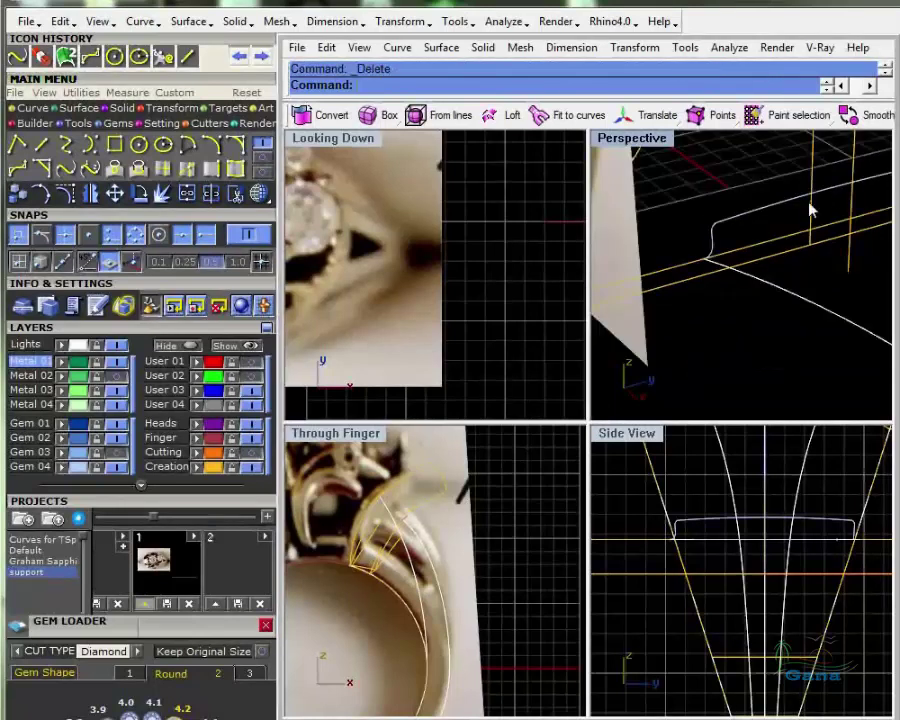
Split the rounded profile at its midpoint on the centre line and delete the half without the blended end
left_click(830, 196)
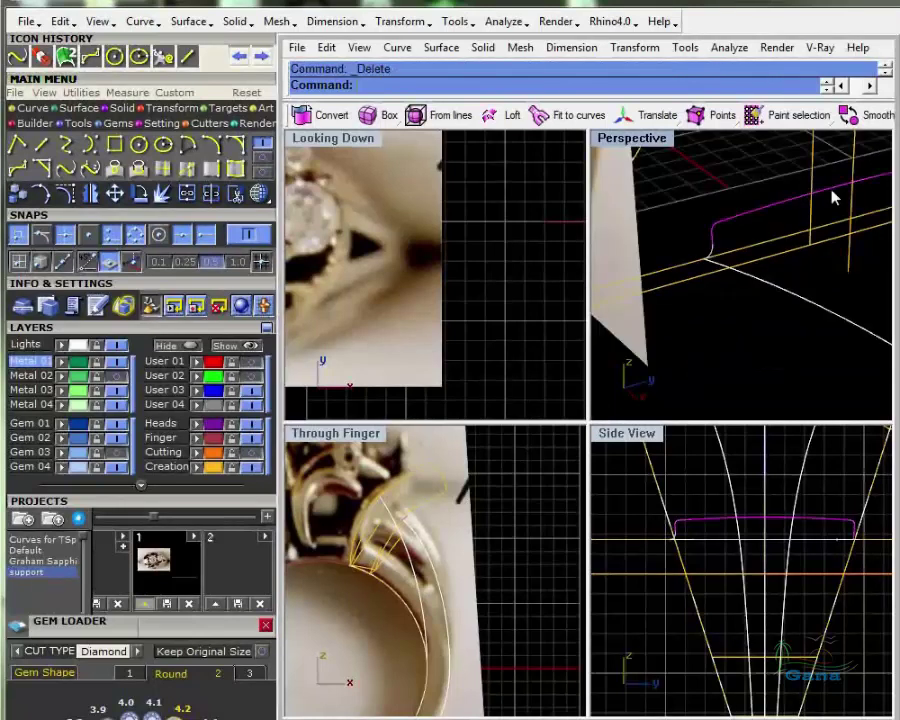
scroll(723, 247, "down", 6)
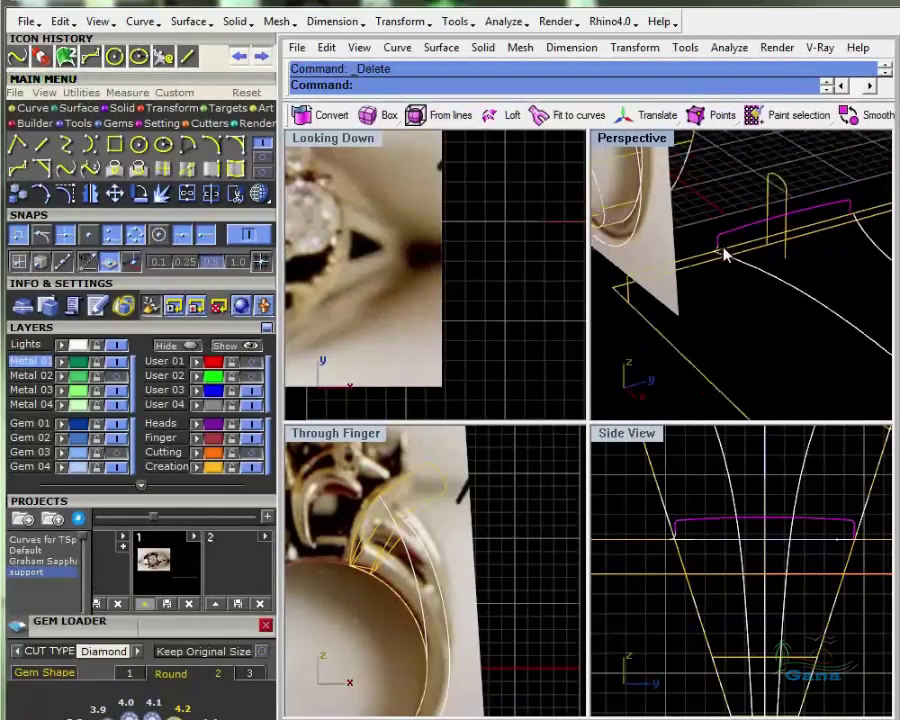
scroll(786, 219, "up", 5)
left_click(213, 196)
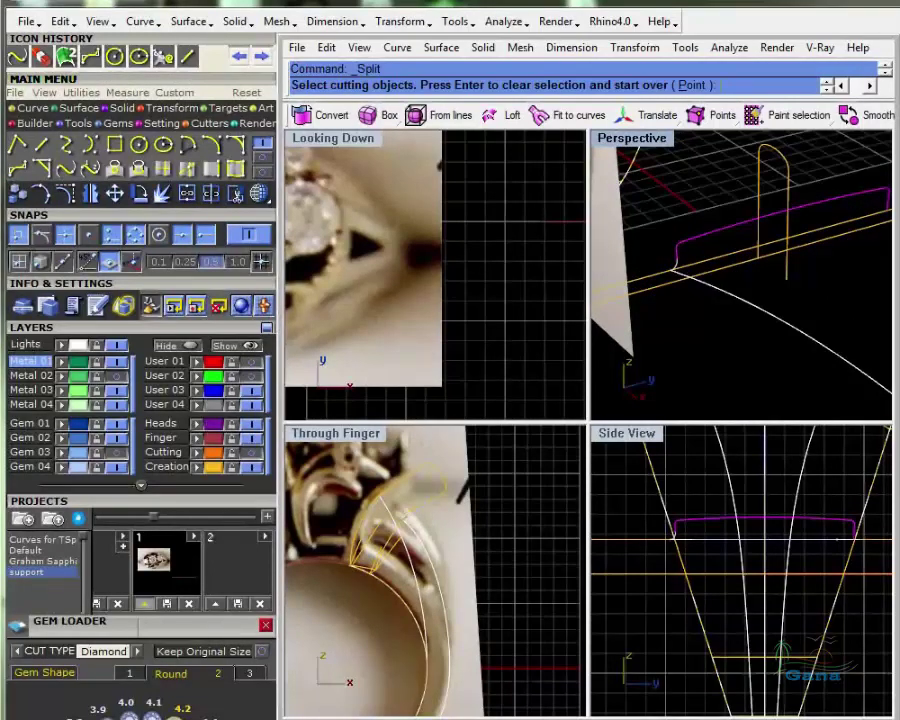
left_click(694, 85)
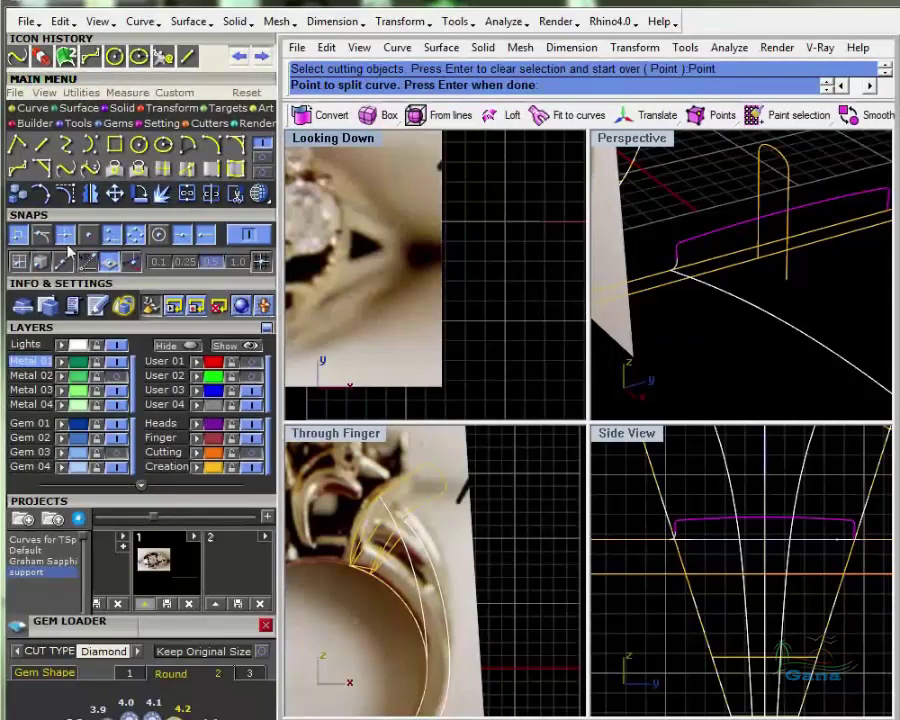
left_click(765, 516)
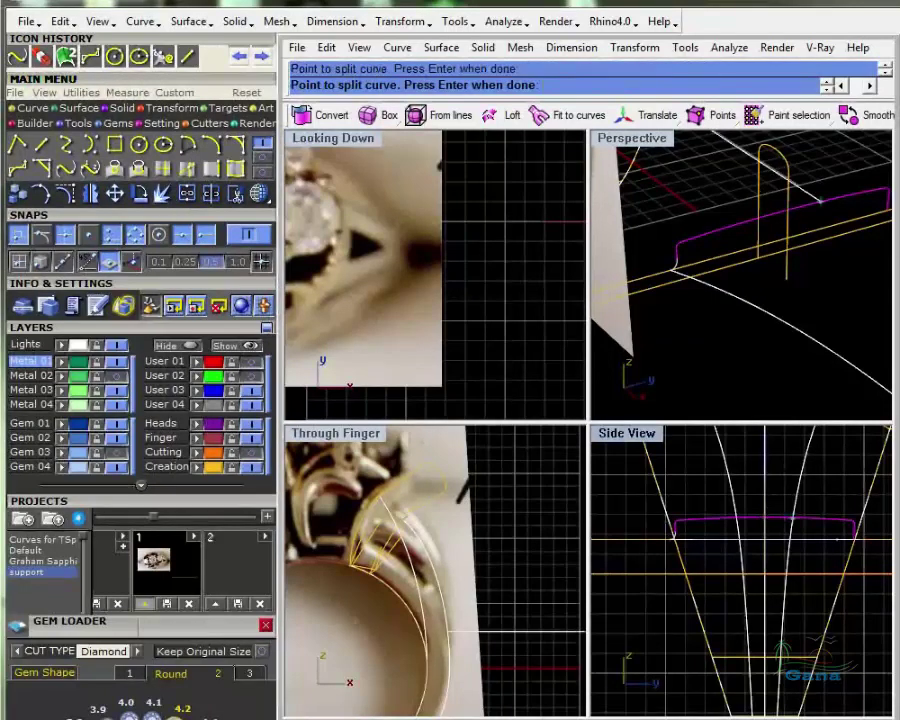
key("Return")
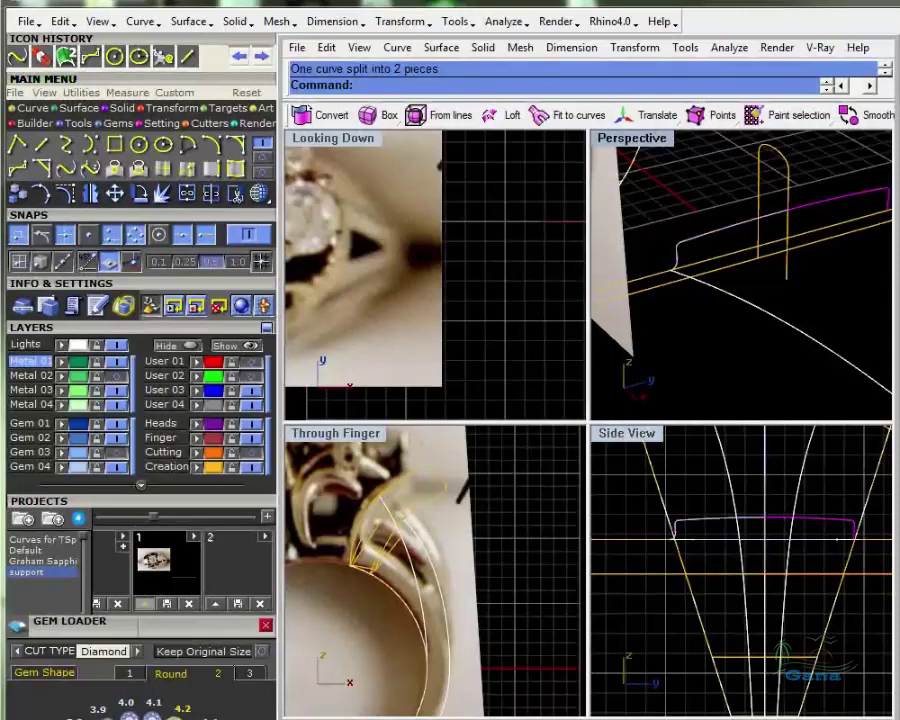
key("Delete")
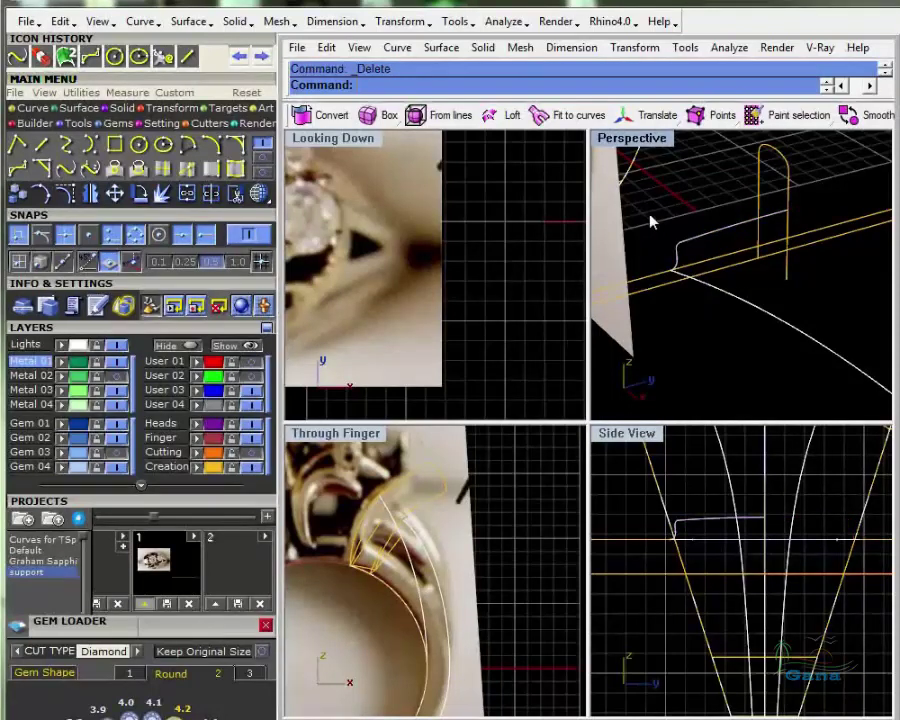
Join the remaining half profile to its blend curve, and mirror it about its centre end into one joined full profile
left_click_drag(651, 215, 699, 291)
left_click(186, 194)
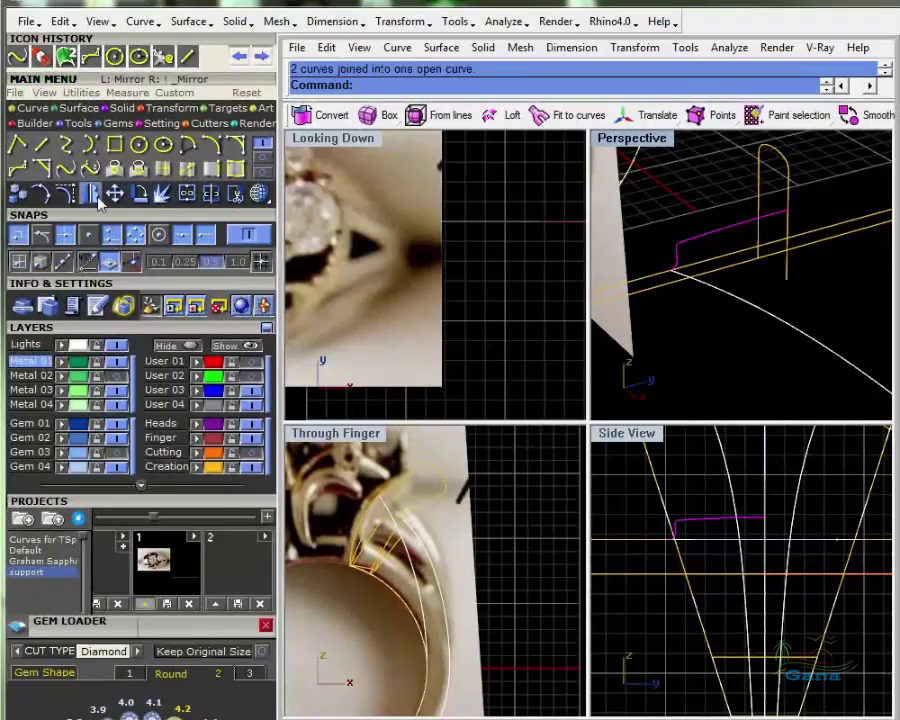
left_click(97, 199)
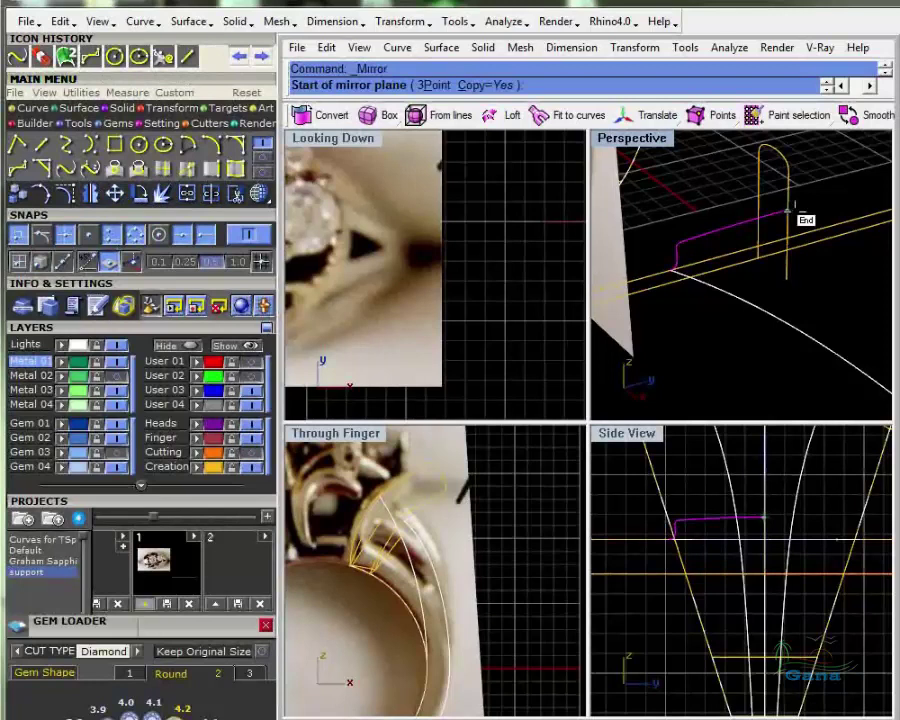
left_click(788, 211)
left_click(854, 285)
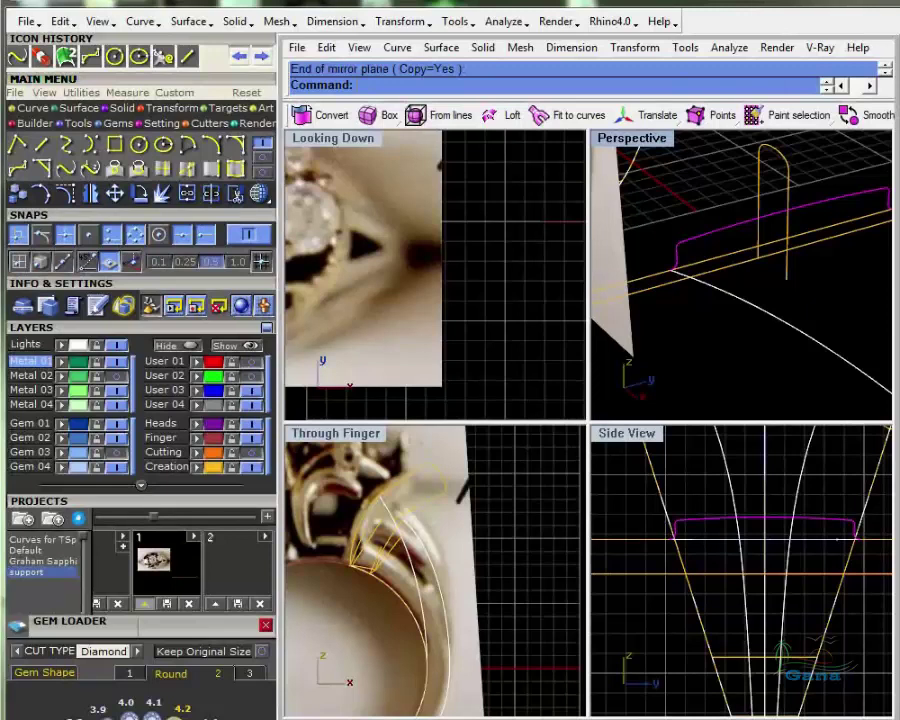
key("ctrl+j")
Show the model shaded in a maximized Perspective view and delete the old swept surface on the slab
scroll(673, 270, "up", 15)
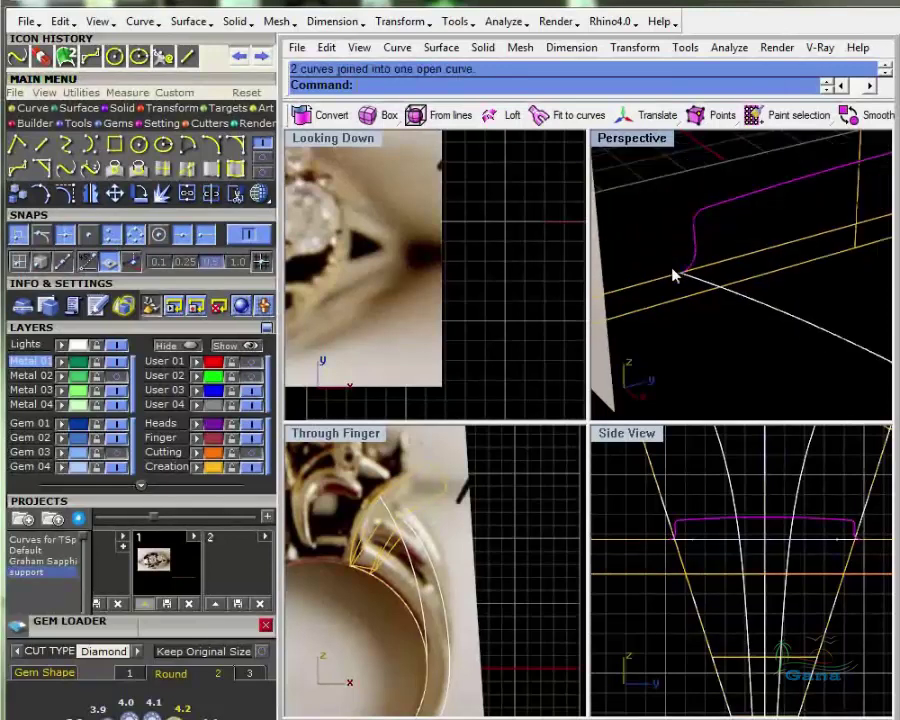
scroll(695, 264, "down", 5)
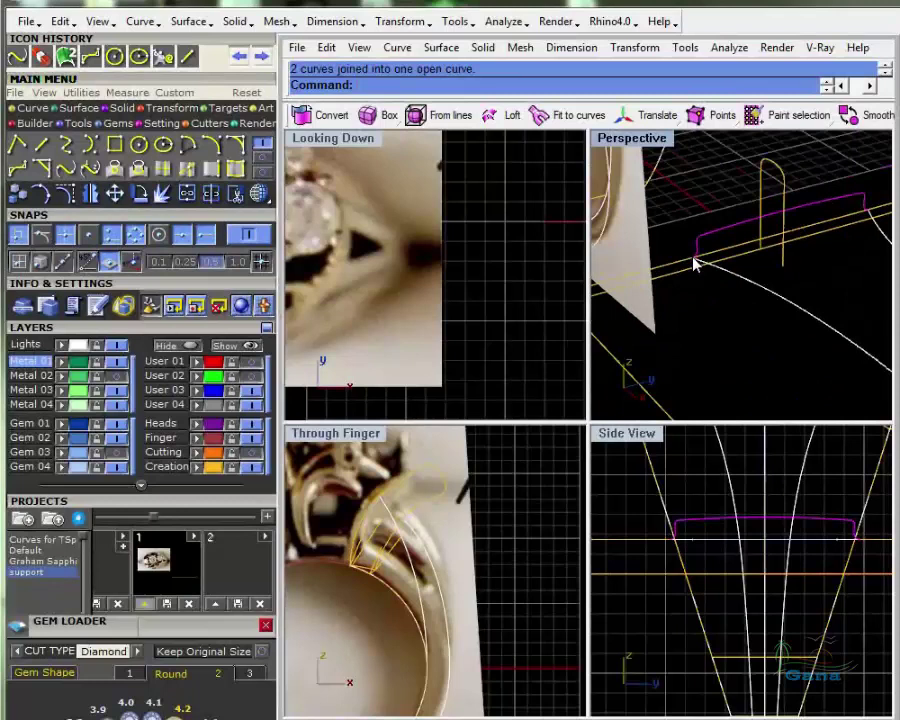
key("ctrl+m")
scroll(681, 306, "down", 6)
right_click_drag(757, 383, 681, 329, "shift")
left_click(686, 334)
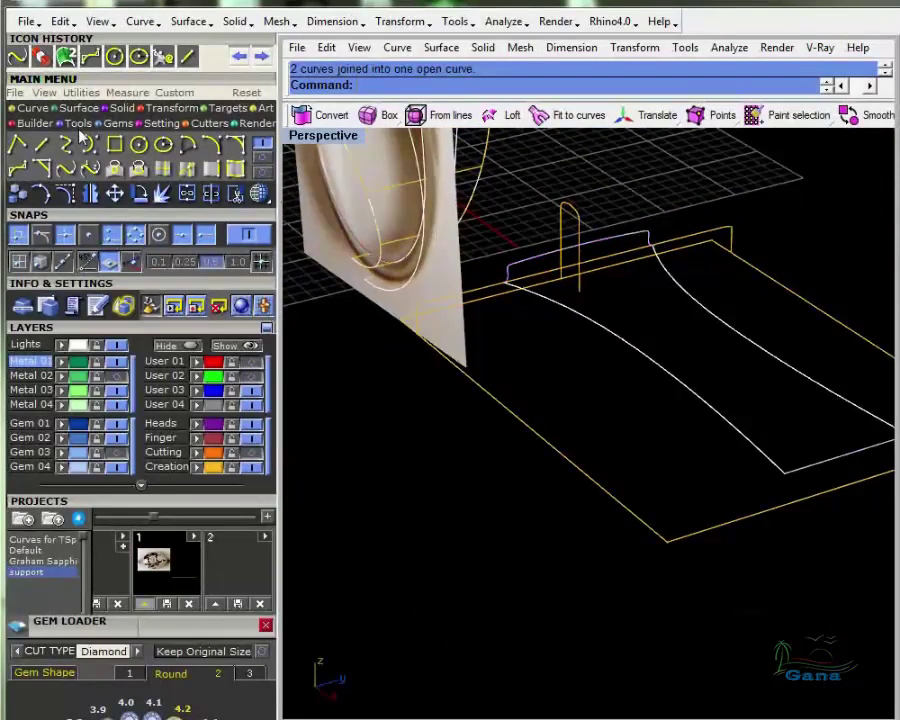
key("ctrl+alt+s")
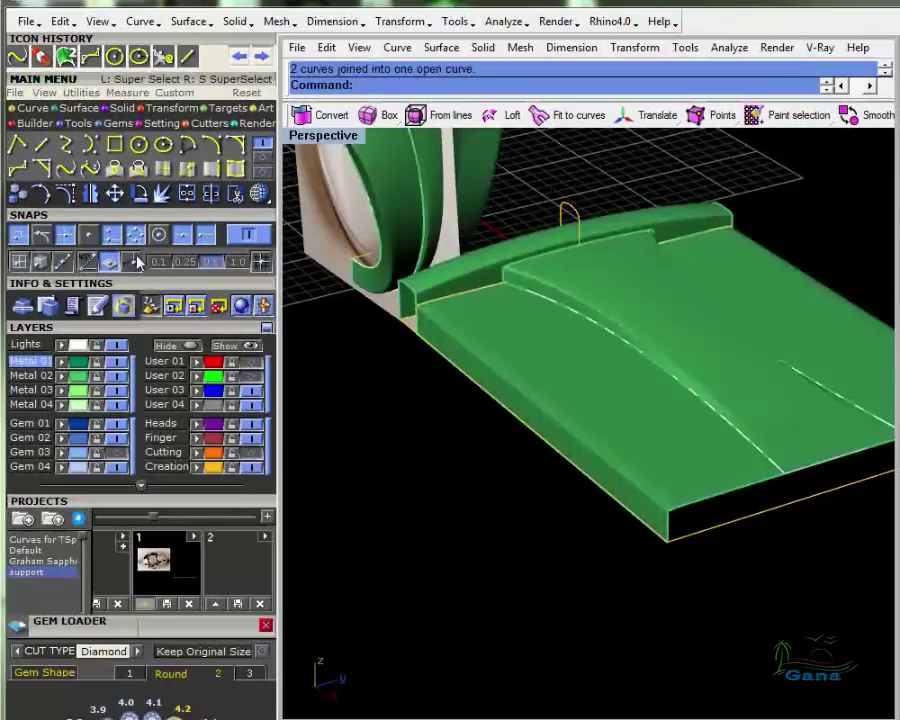
left_click(611, 328)
key("Delete")
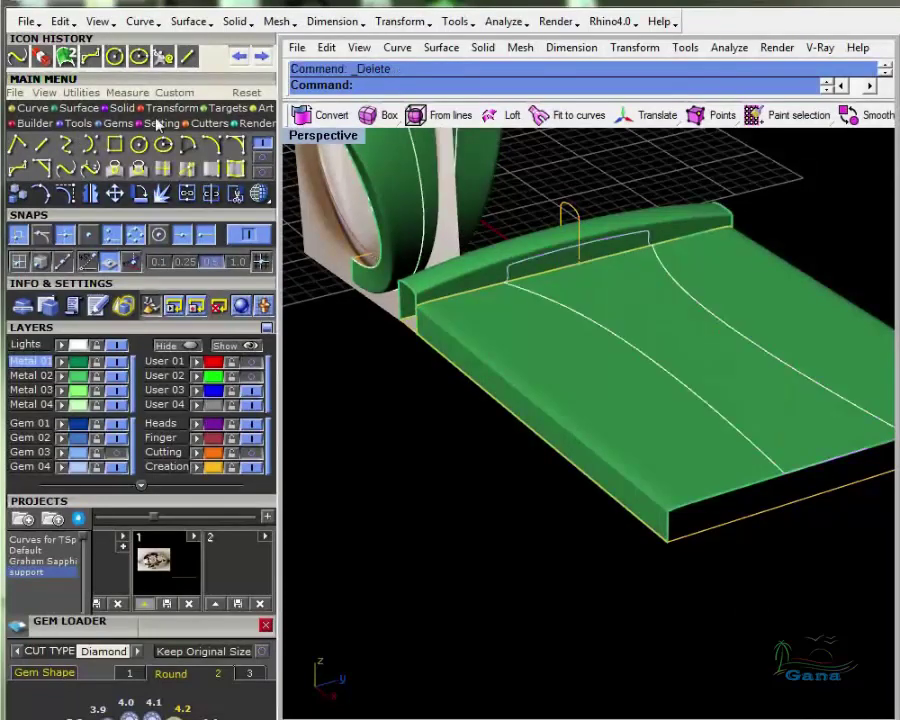
Sweep the blended profile and the straight curve at the slab's far end along the two rails with Sweep 2 Rails, without simplifying
left_click(66, 56)
left_click(566, 314)
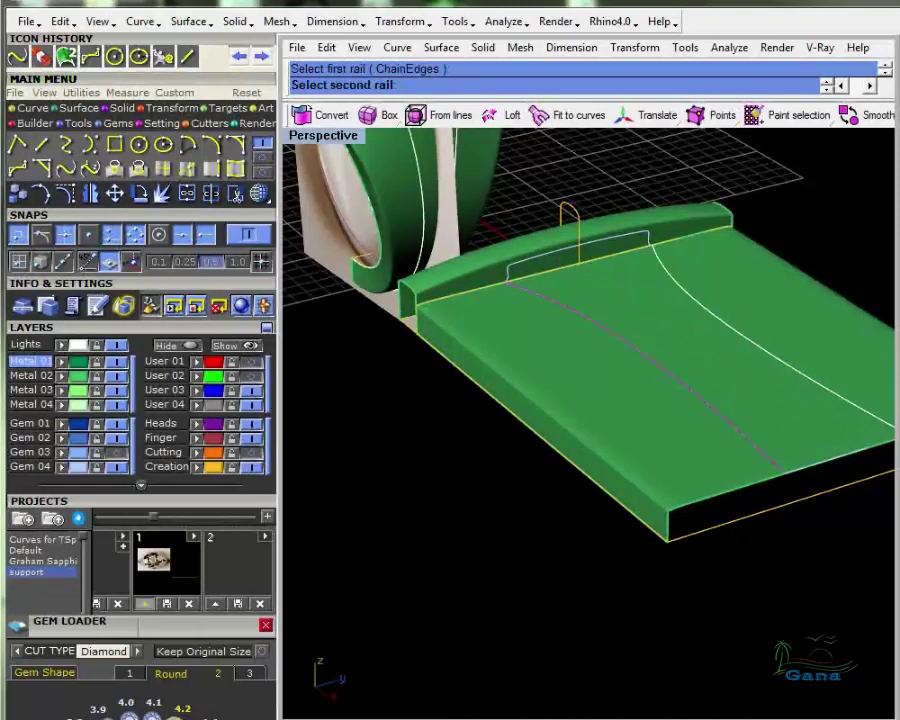
left_click(688, 302)
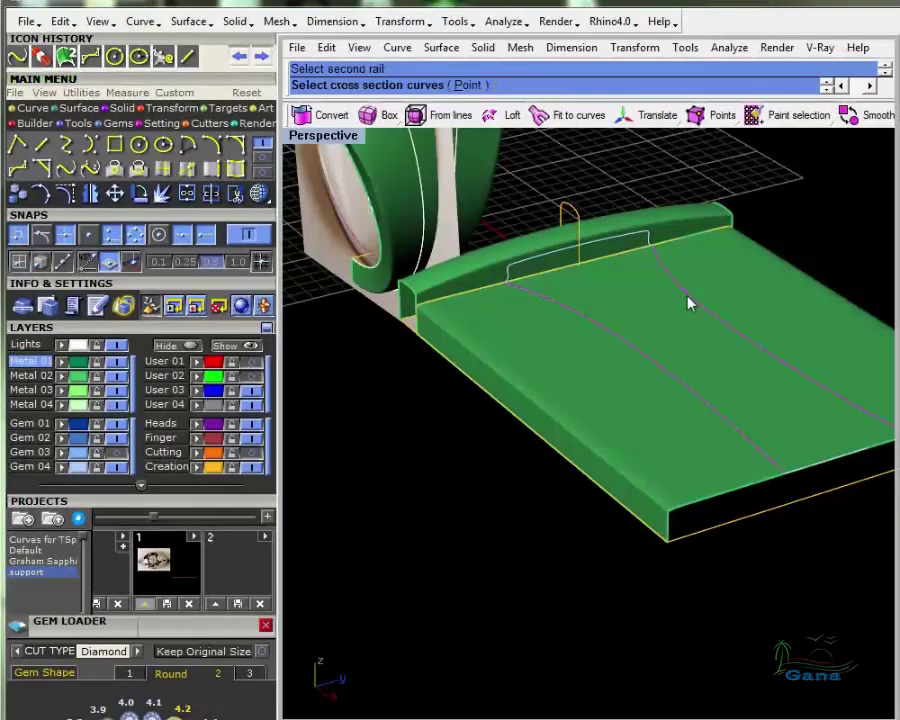
left_click(538, 263)
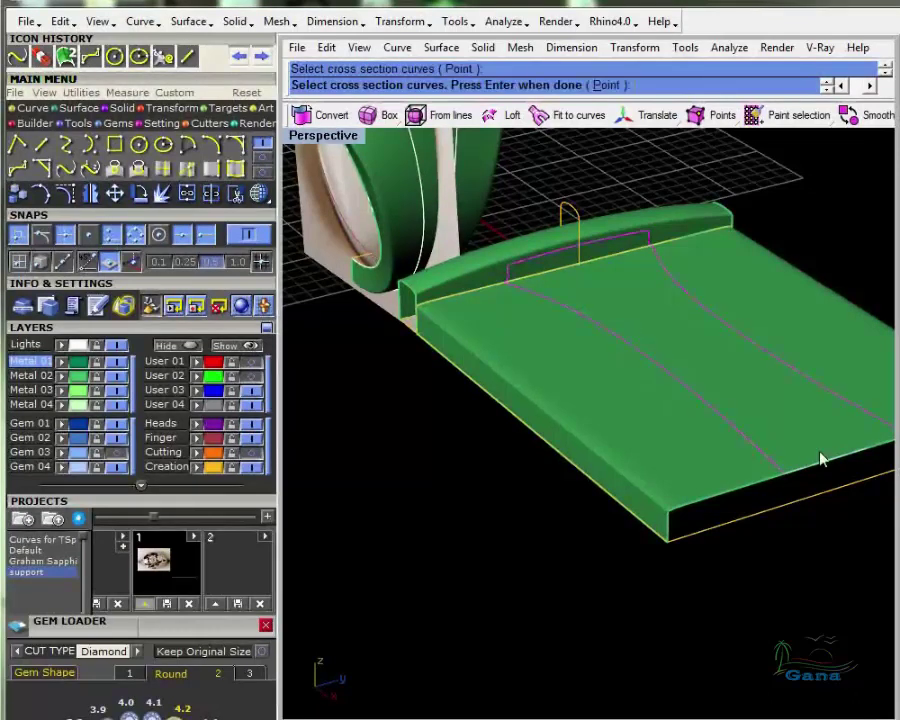
left_click(828, 480)
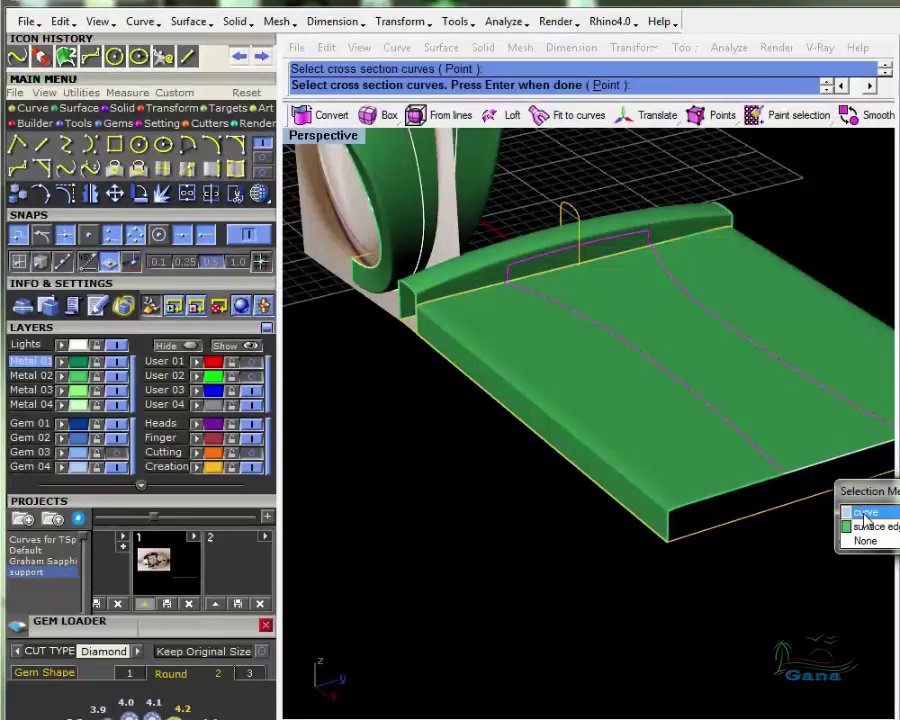
left_click(864, 513)
key("Return")
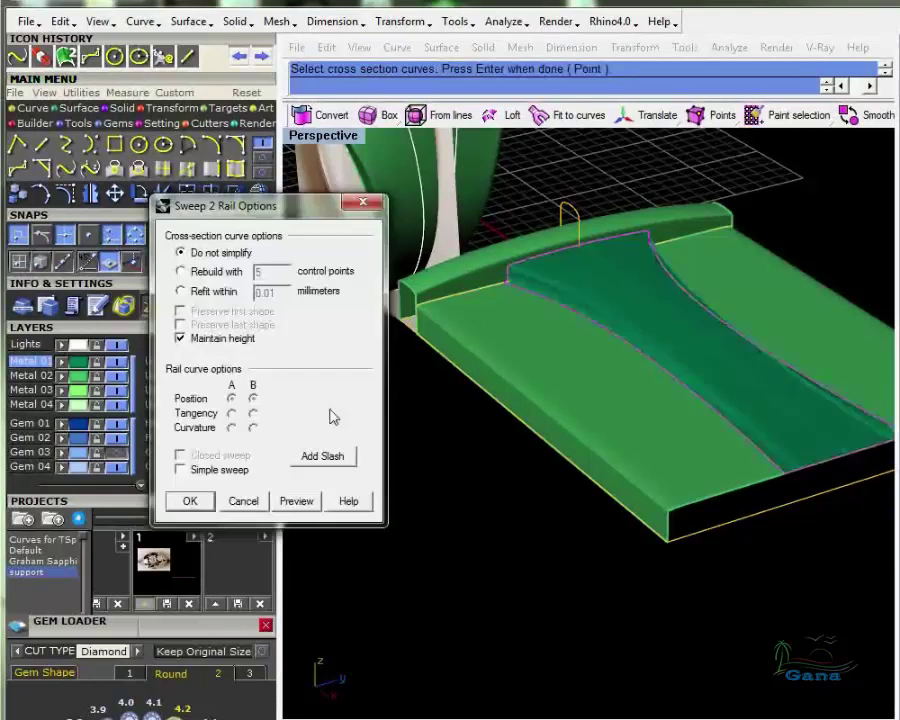
left_click(187, 499)
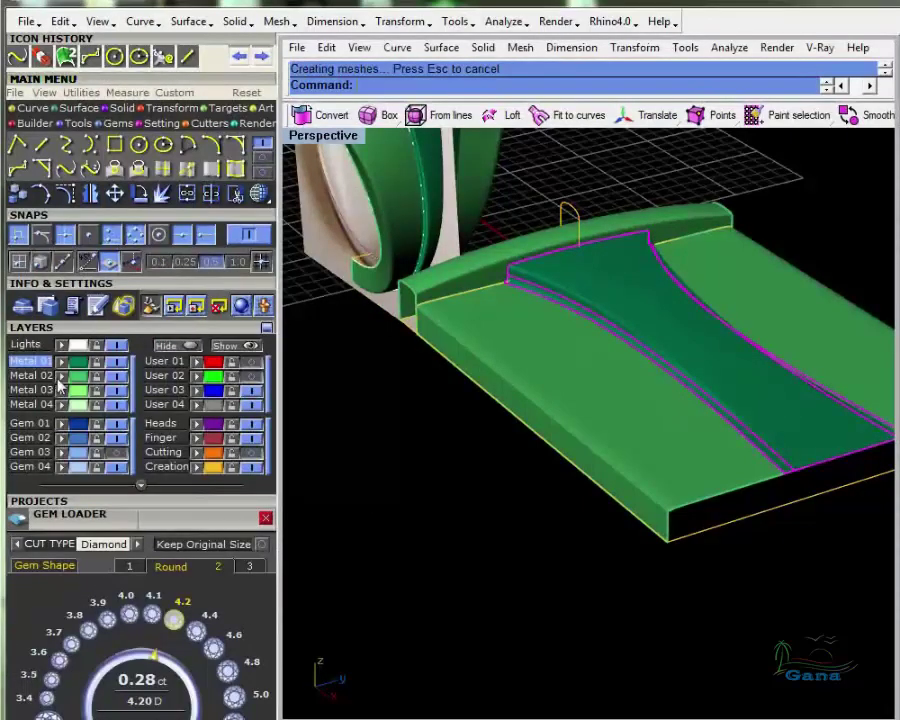
Examine the swept surface flowed onto the ring from several angles and compare it with the reference photos
right_click_drag(470, 390, 532, 390)
key("Home")
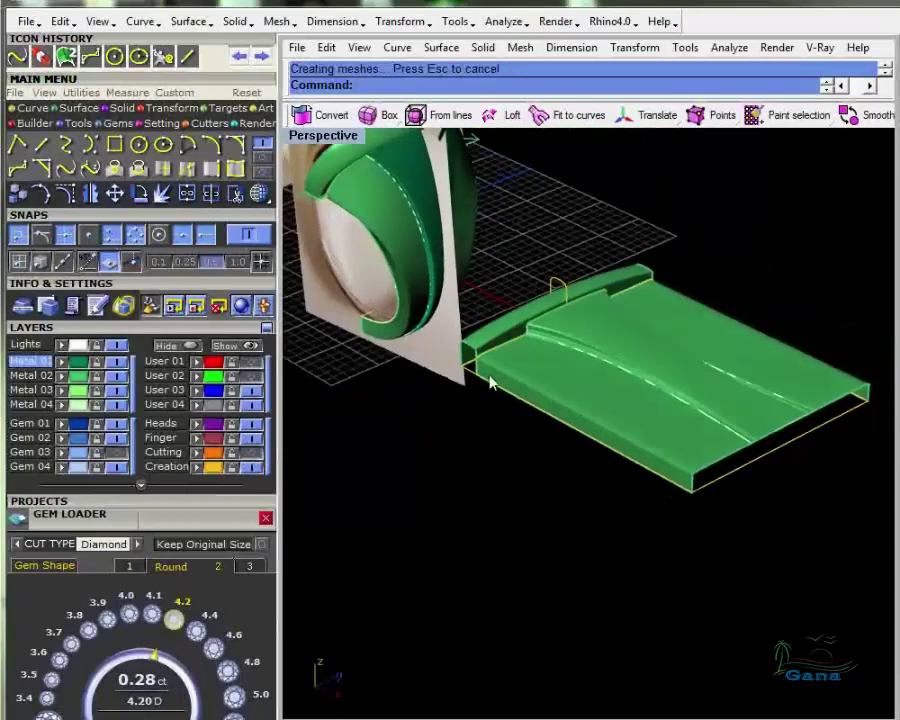
left_click(393, 150)
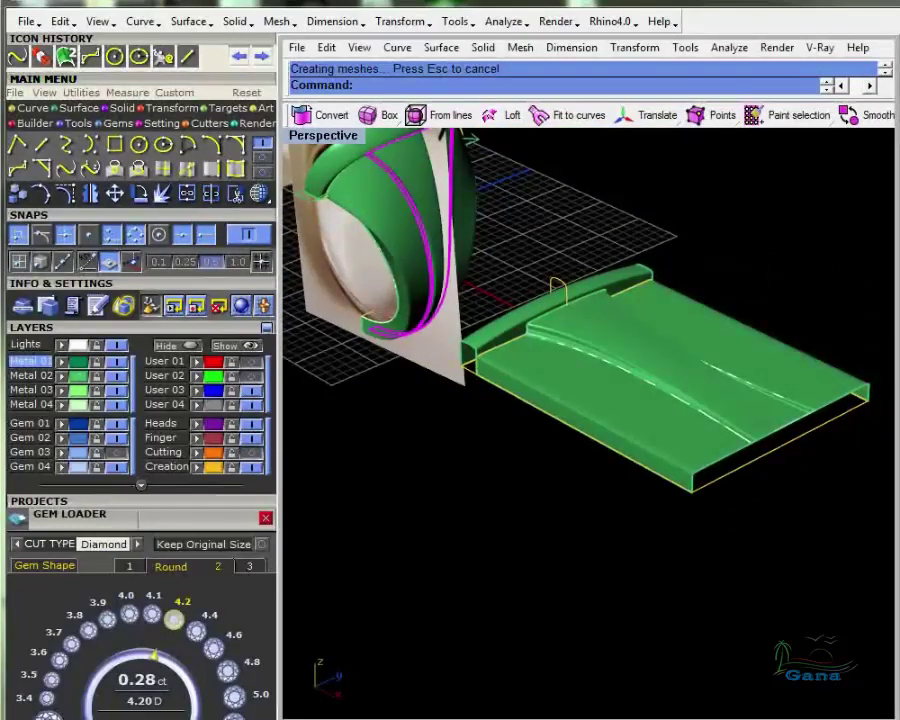
right_click_drag(320, 240, 487, 493)
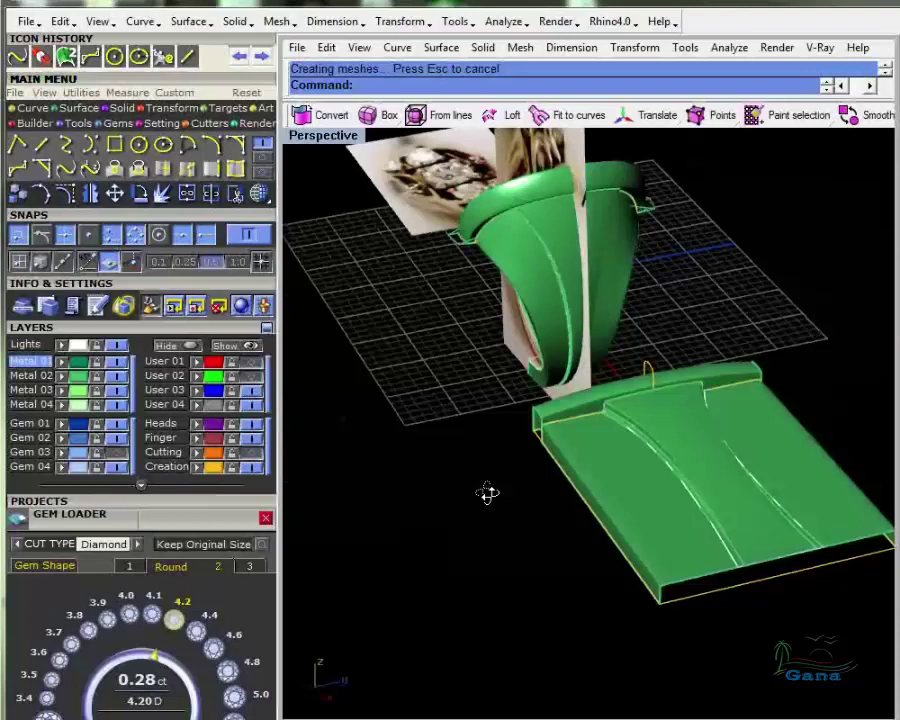
right_click_drag(487, 492, 460, 494)
right_click_drag(399, 371, 455, 410, "shift")
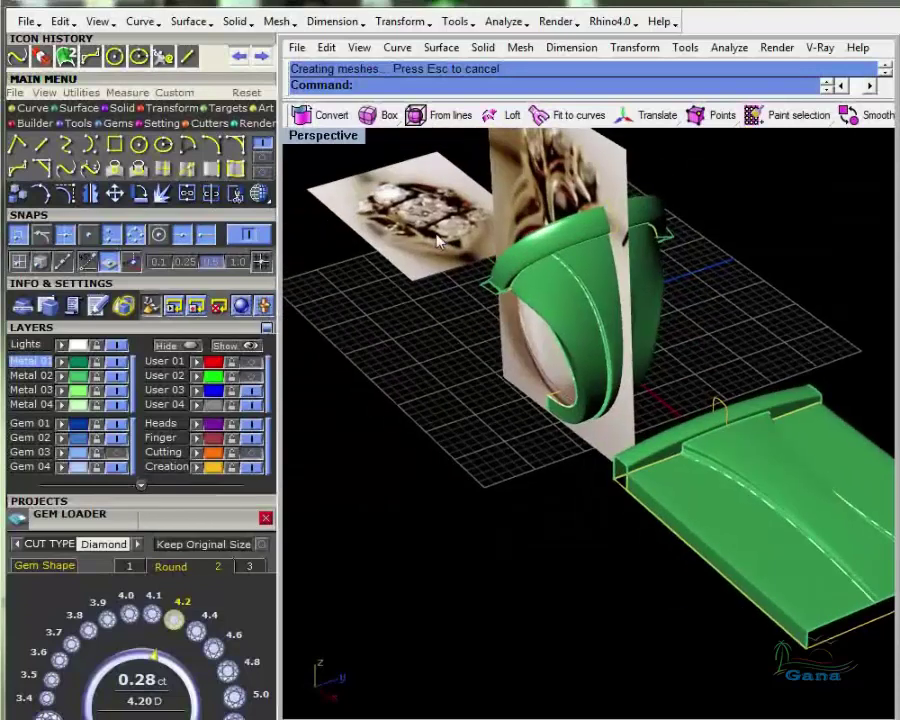
right_click_drag(397, 282, 470, 450)
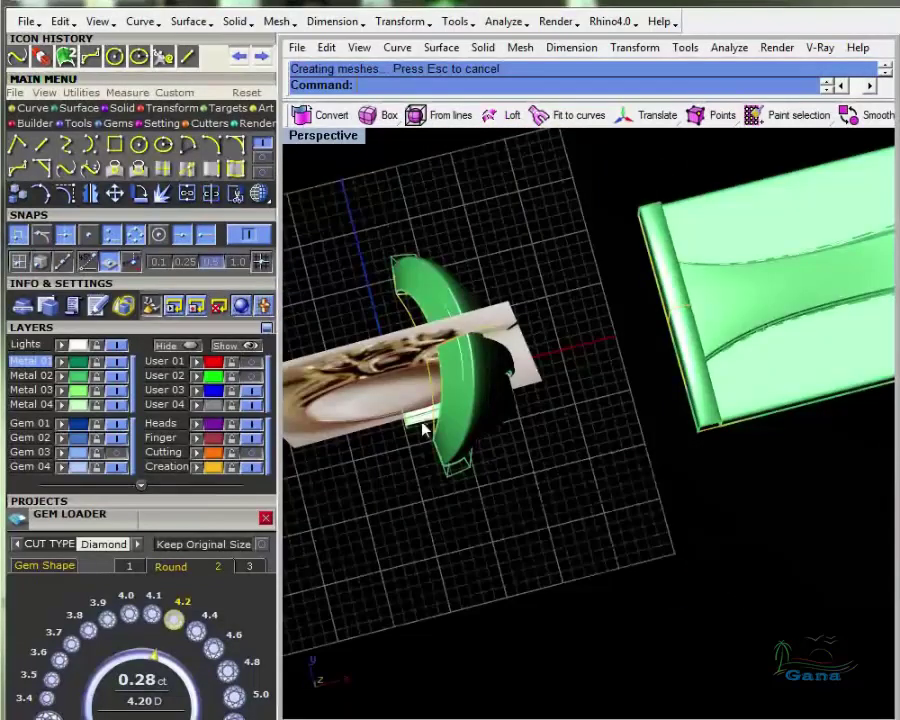
scroll(424, 430, "up", 6)
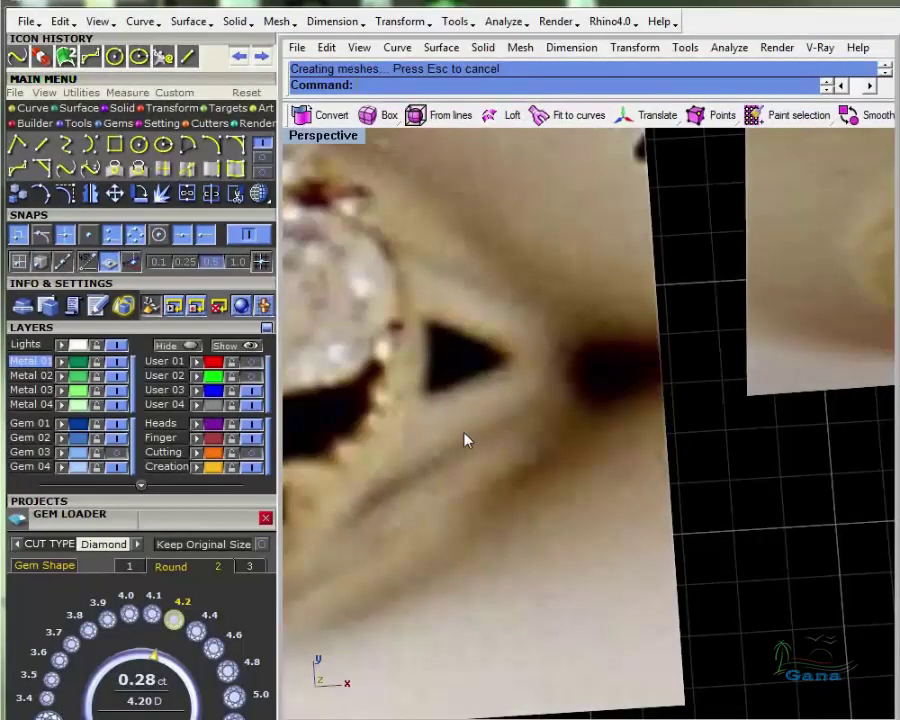
scroll(464, 440, "down", 8)
right_click_drag(657, 453, 621, 291)
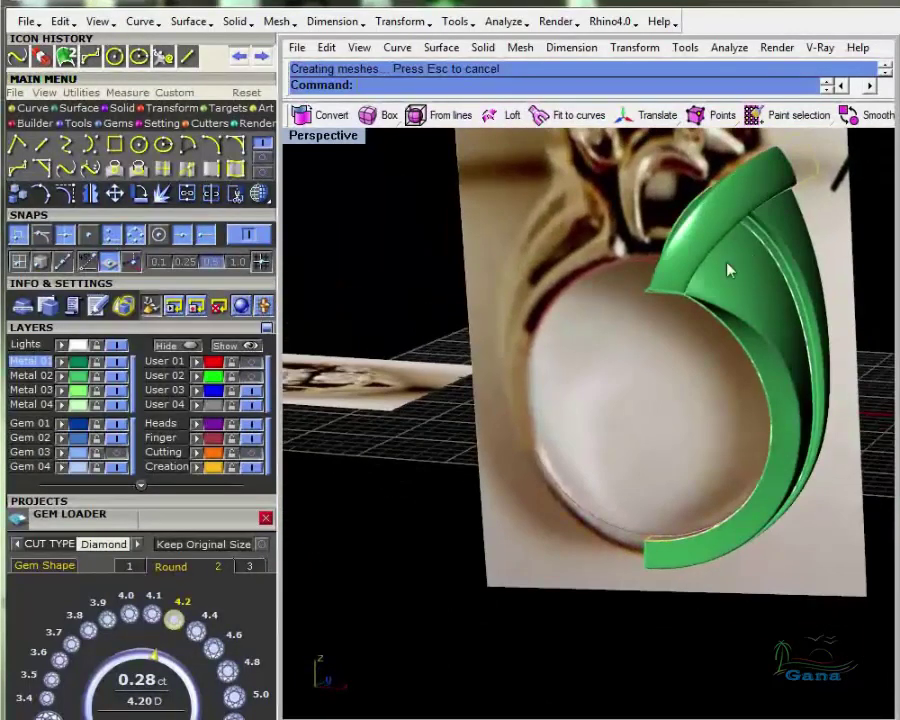
mouse_move(728, 270)
right_mouse_down()
mouse_move(737, 308)
mouse_move(743, 283)
right_mouse_up()
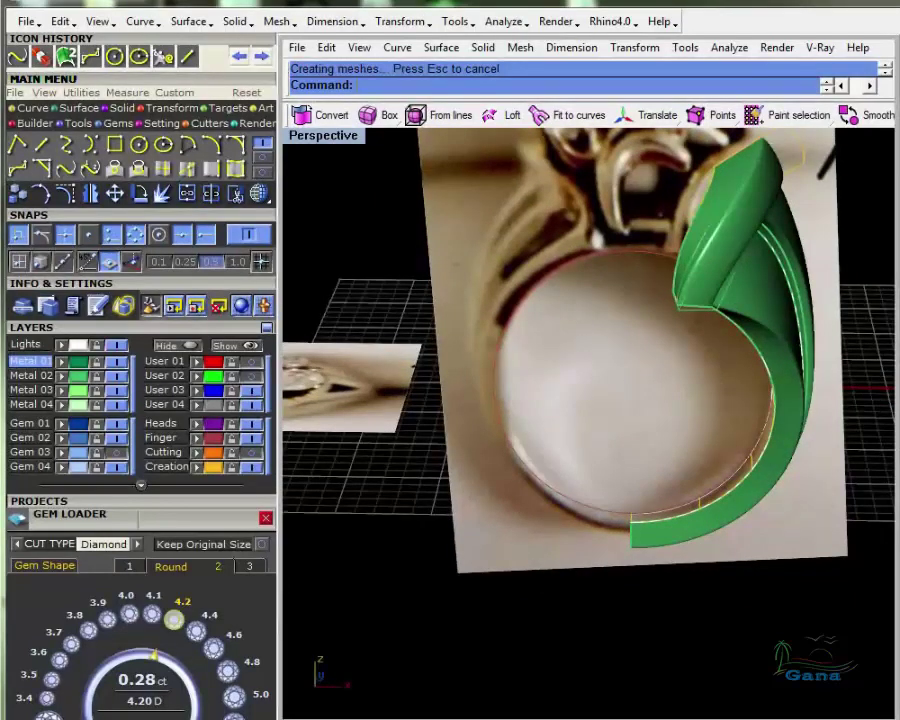
right_click_drag(680, 298, 633, 385)
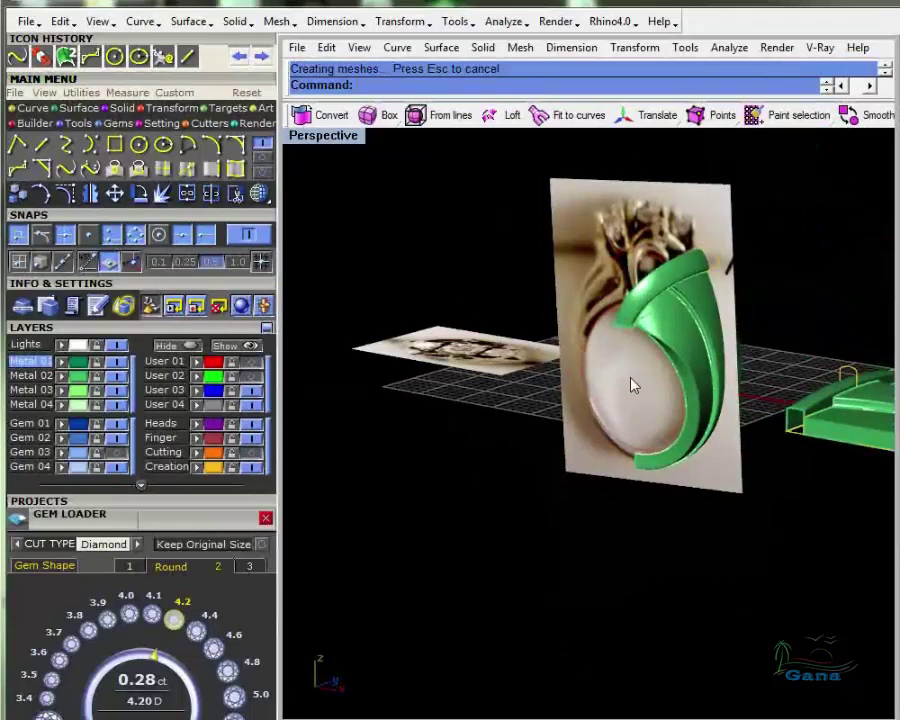